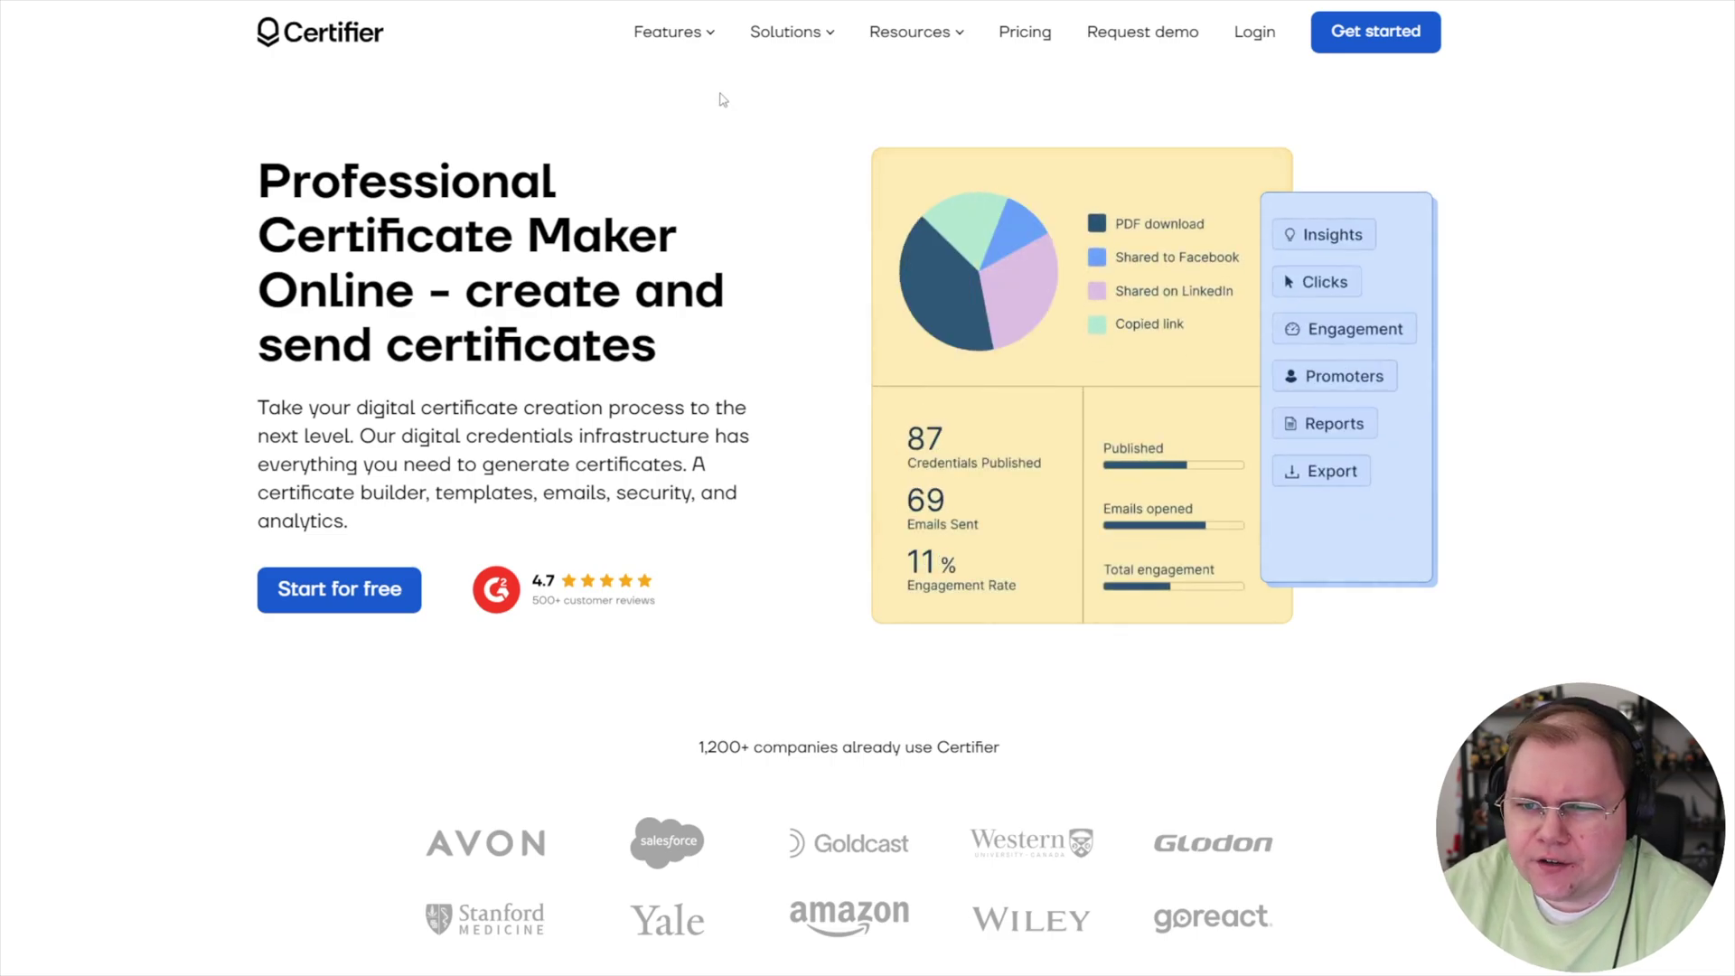
- On Certifier's Pricing page, highlight the free Standard plan's annual issuing limit of 250 certificates/badges
click(1030, 34)
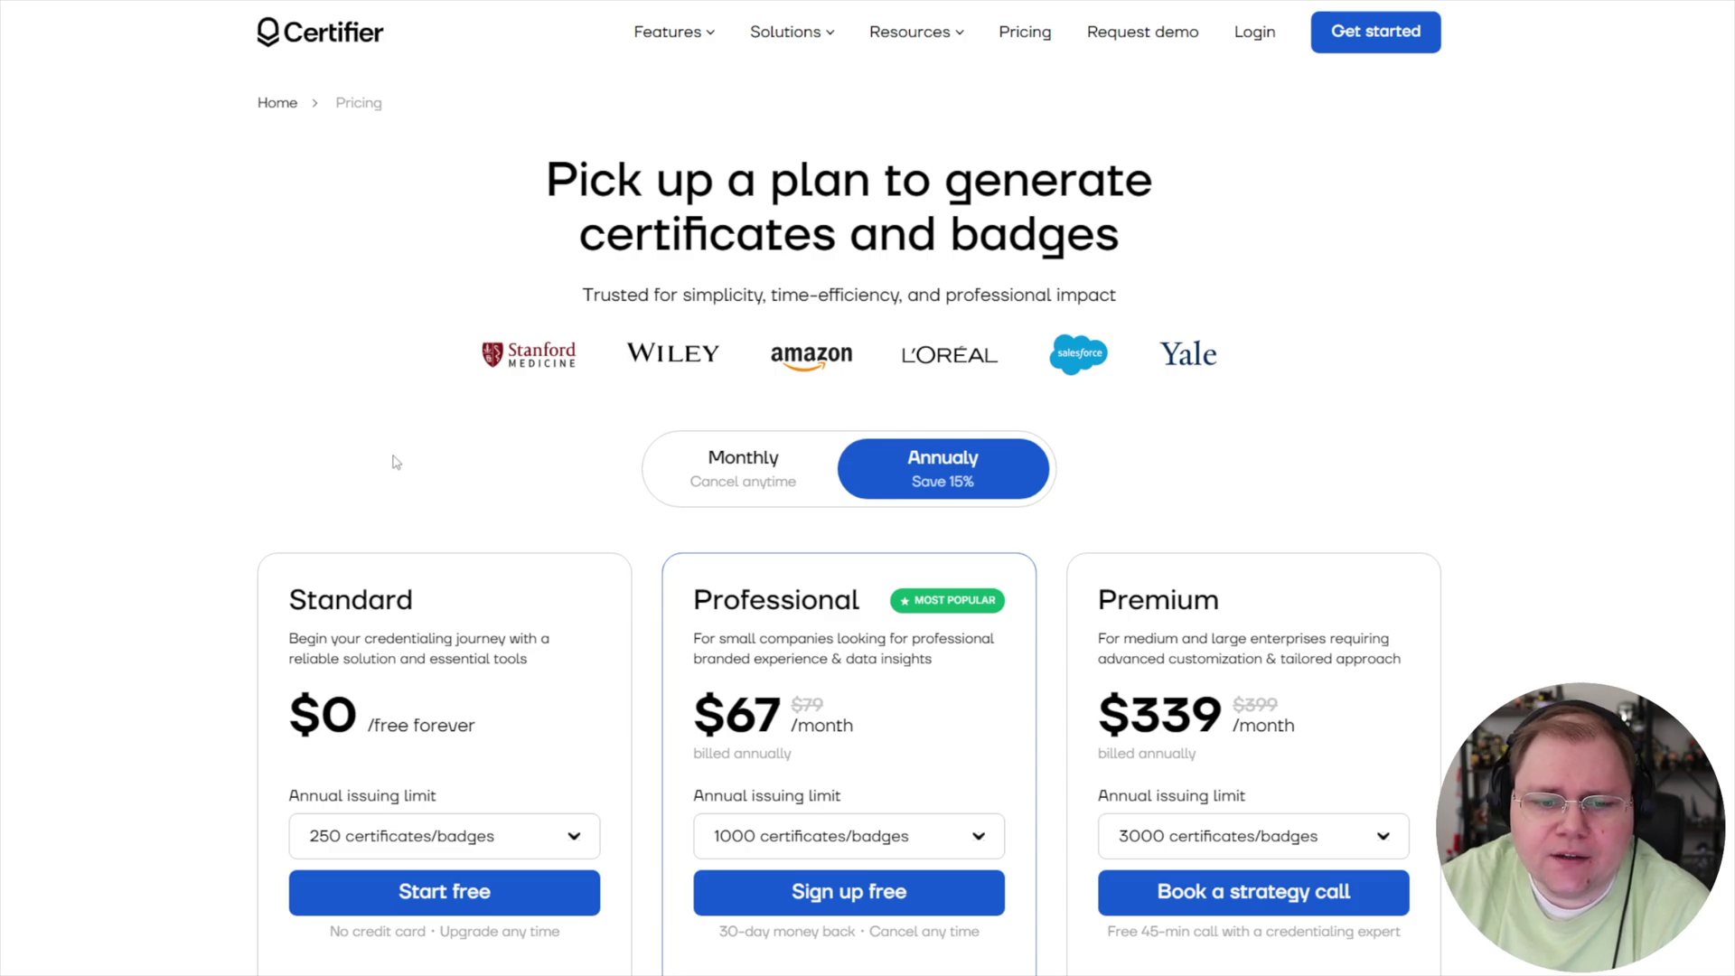
scroll(397, 462, down, 3)
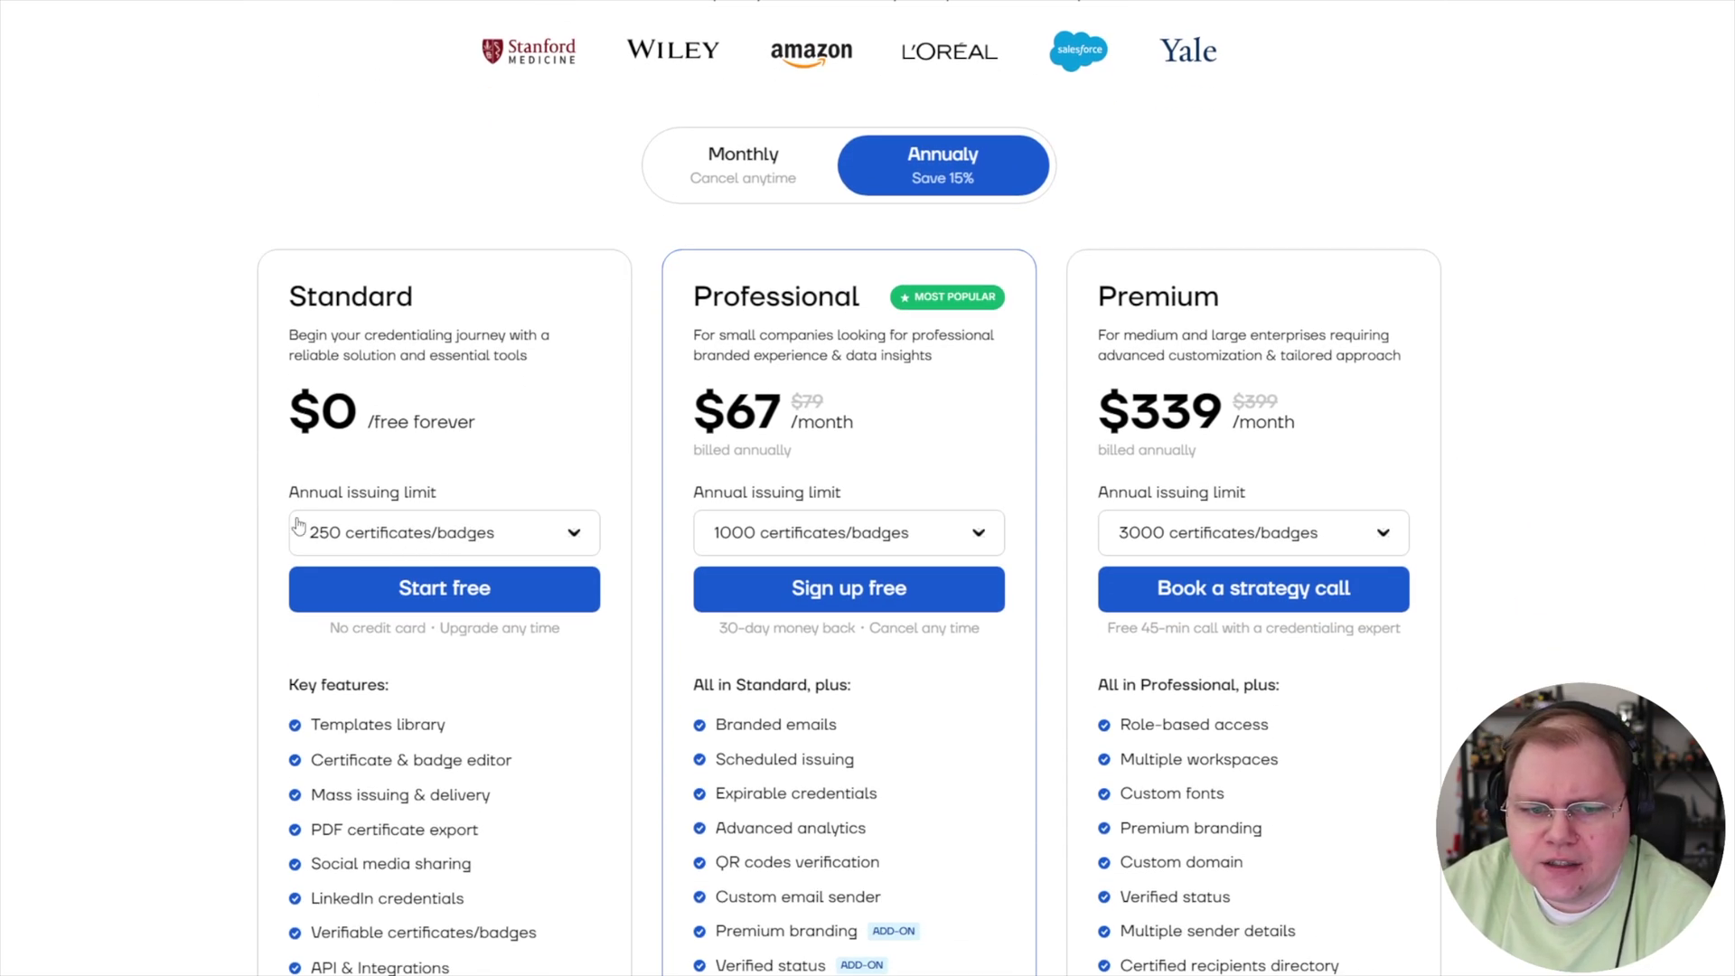
drag(287, 496, 439, 493)
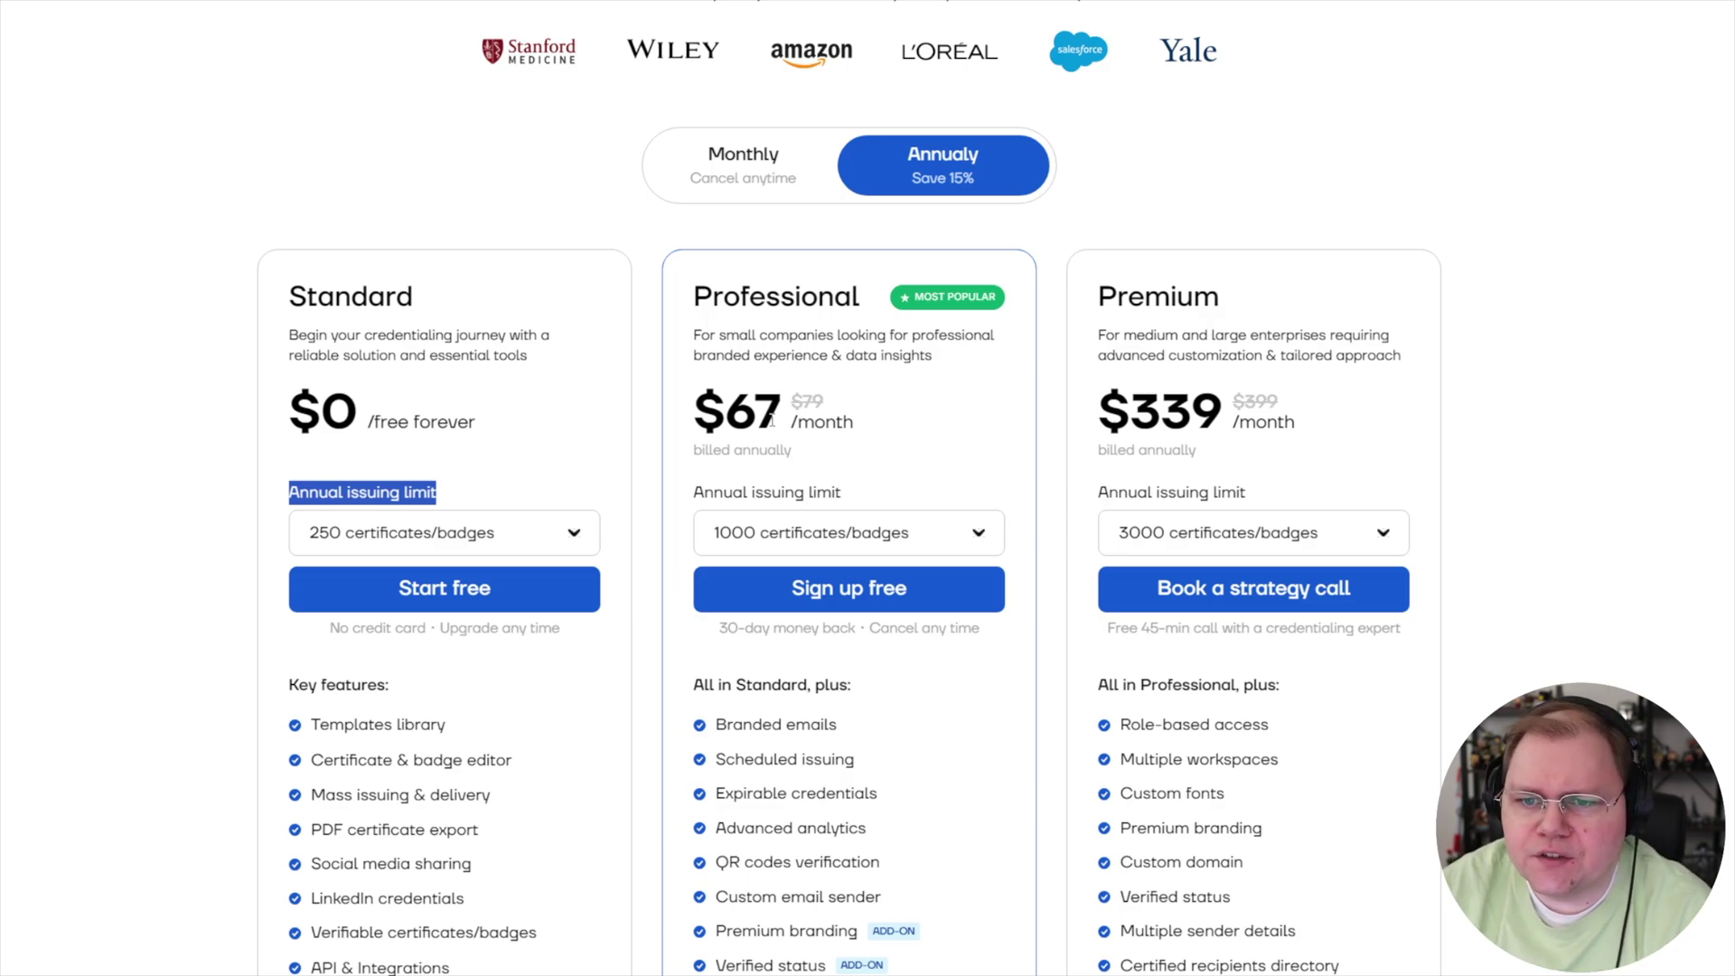
scroll(772, 419, up, 3)
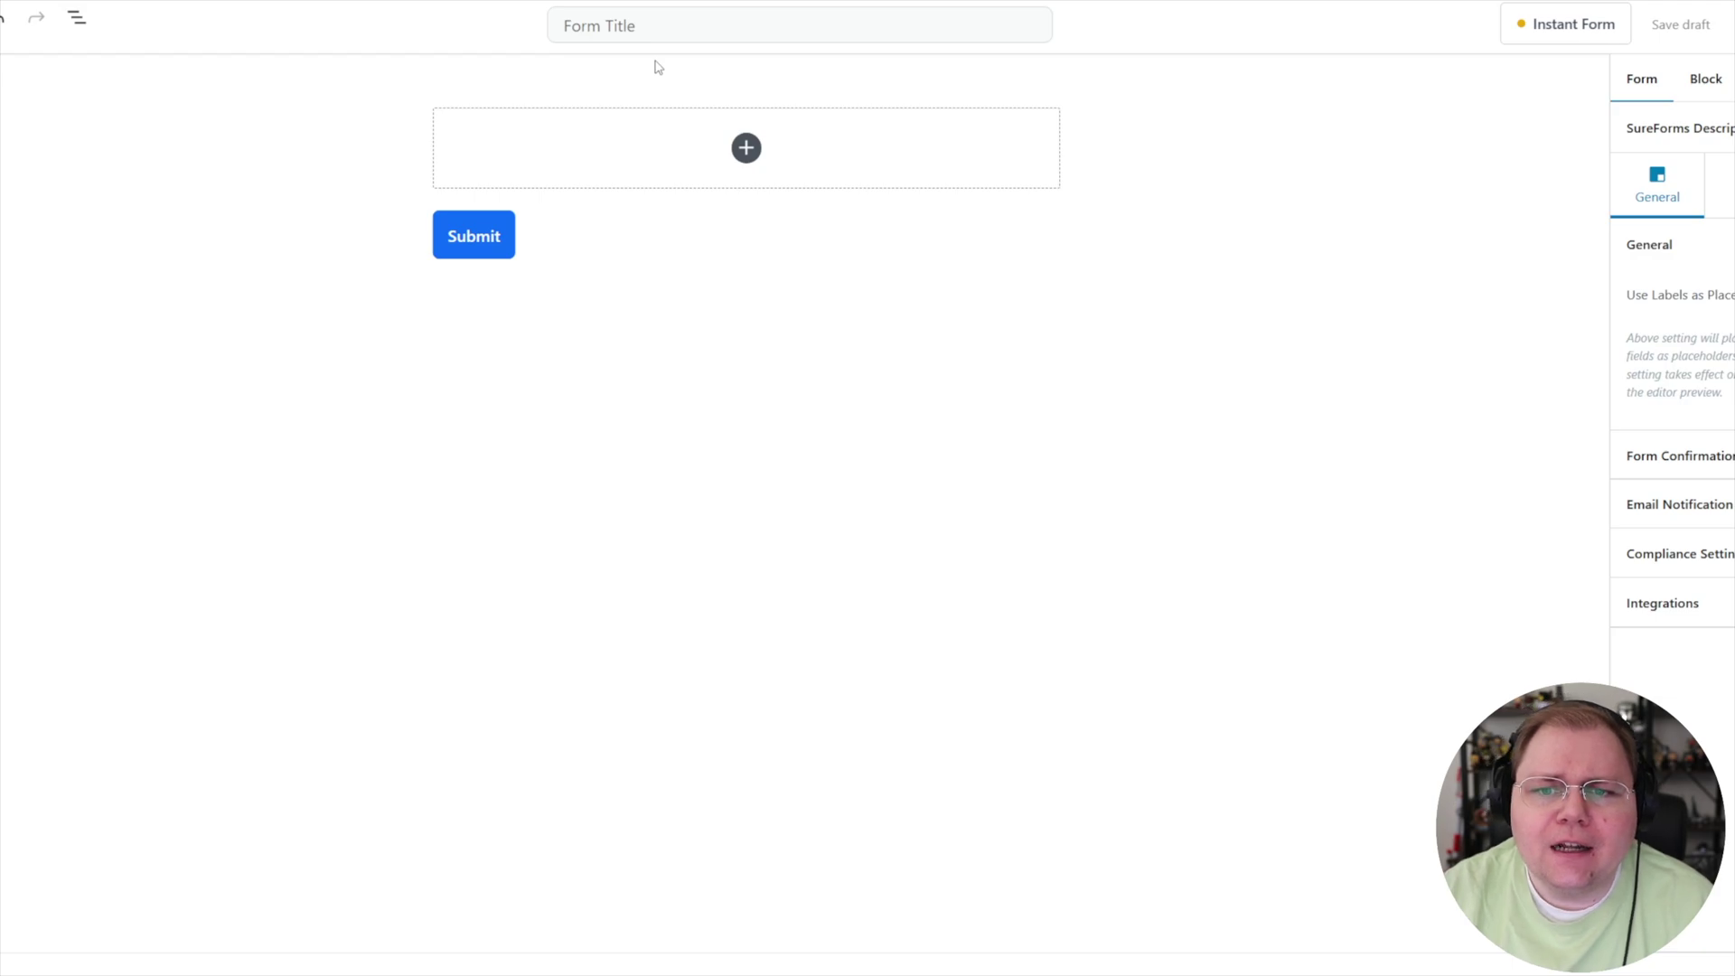
- Add a required Text field labelled 'Name to be displayed on the certificate' to the form
click(747, 154)
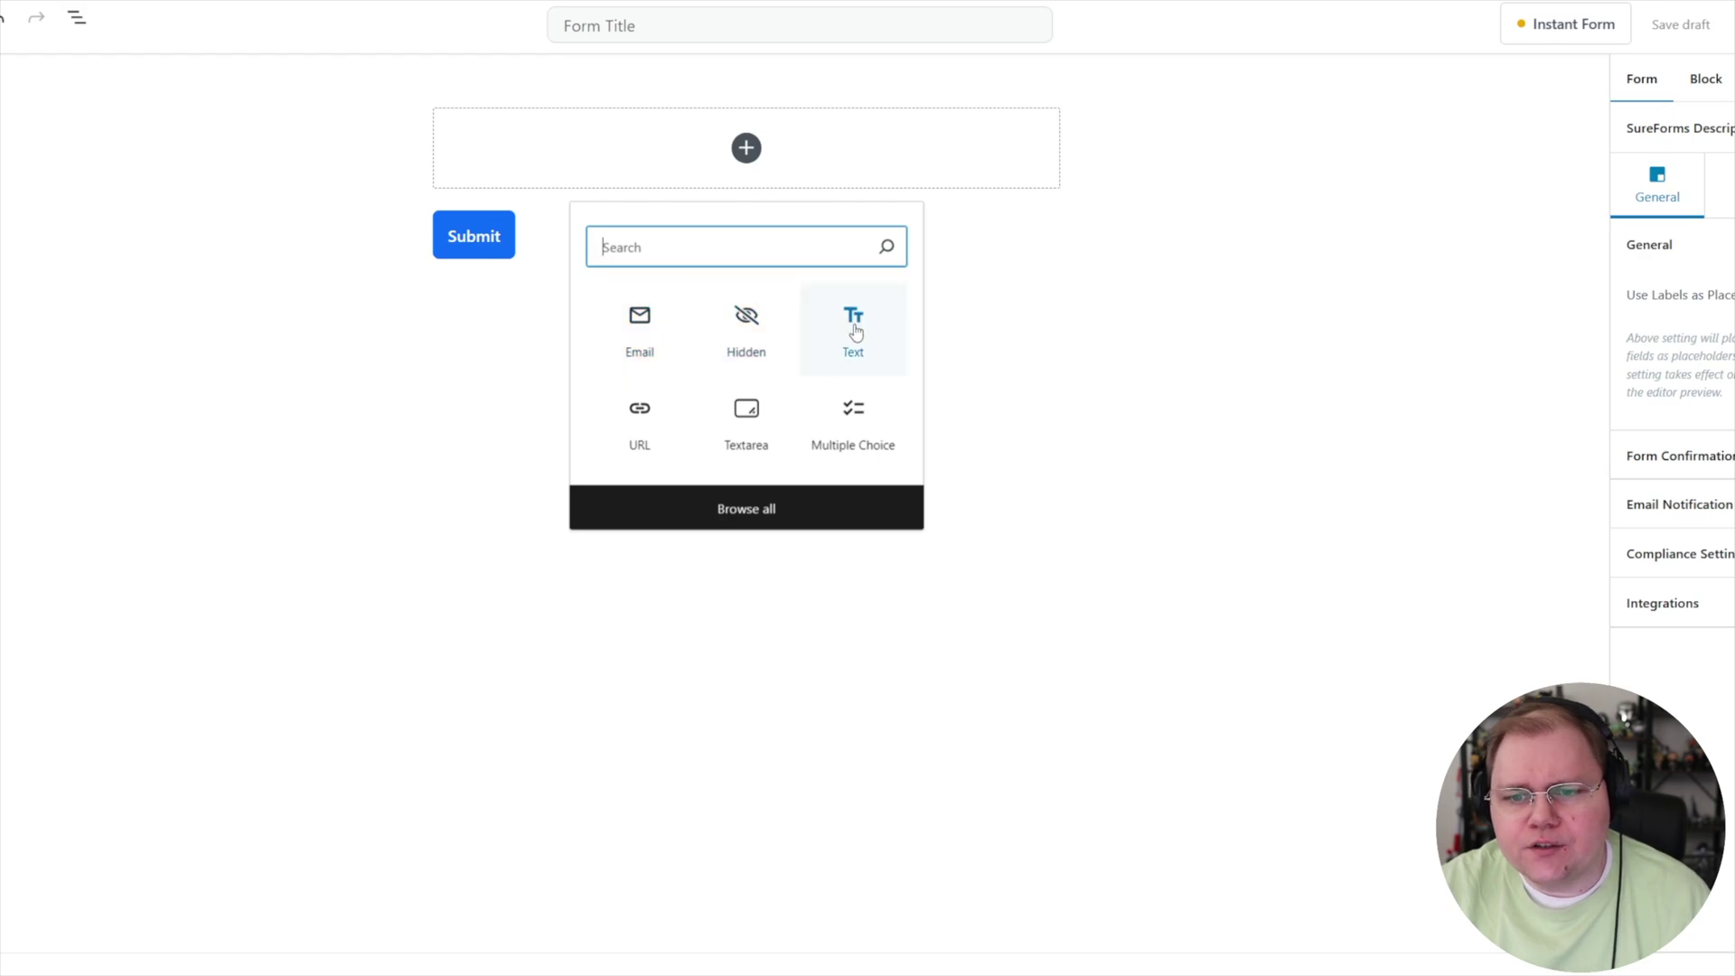
click(855, 326)
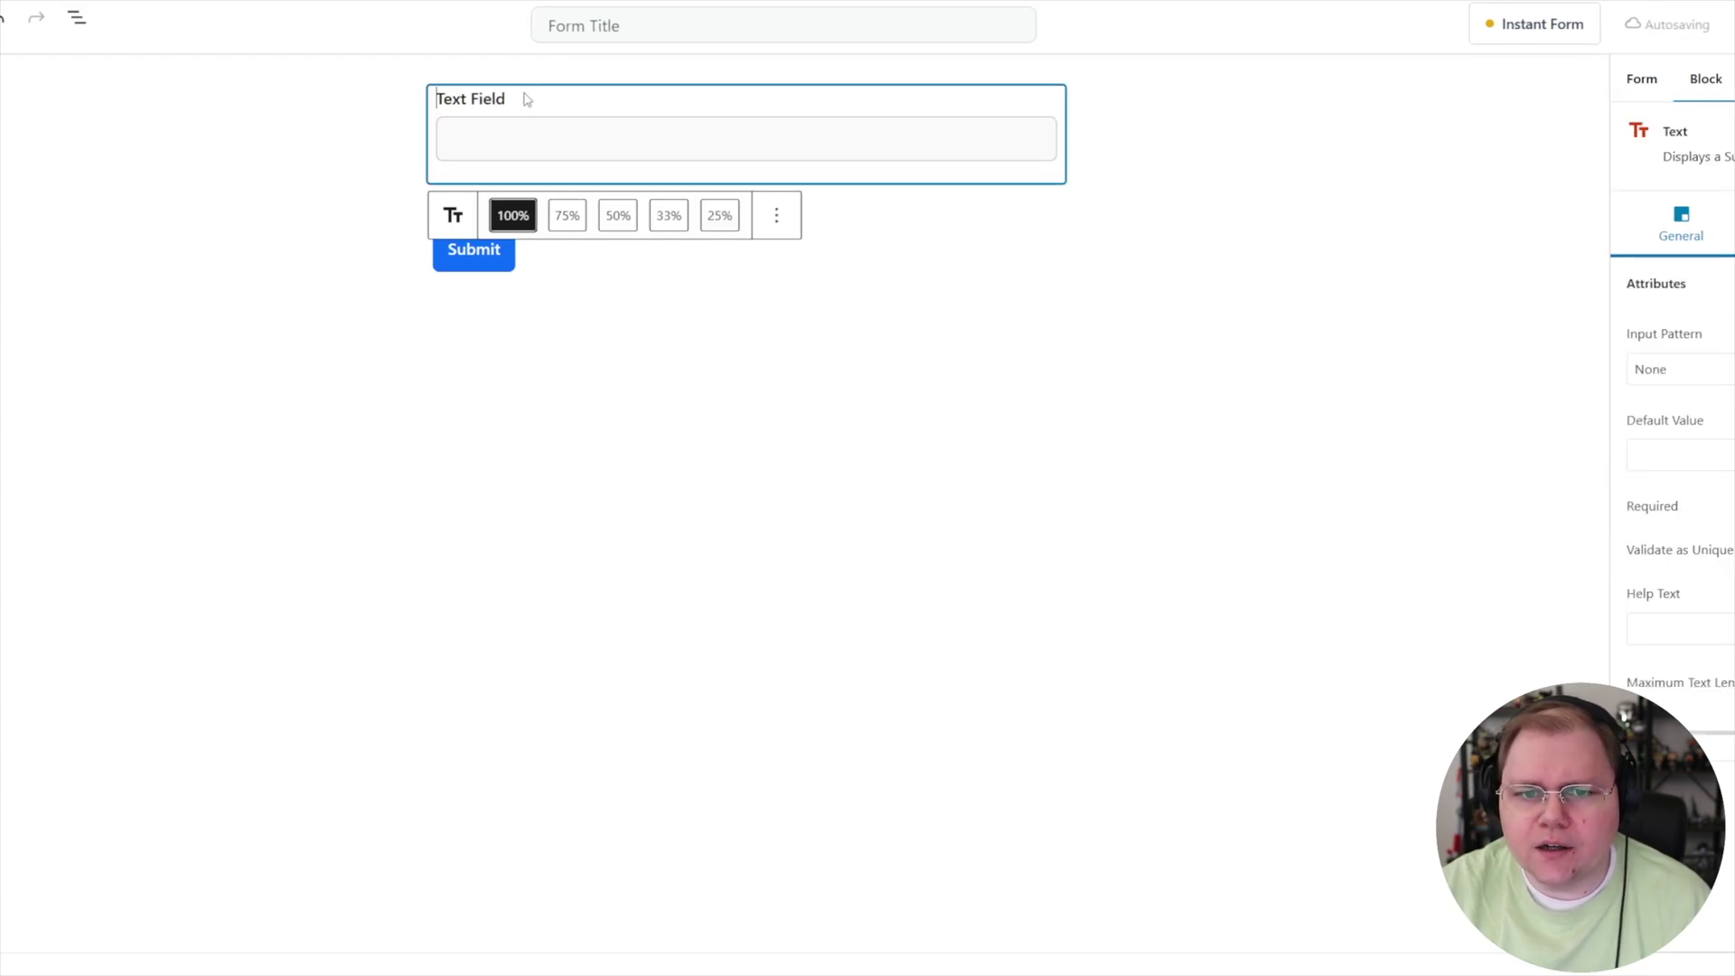
drag(527, 99, 437, 98)
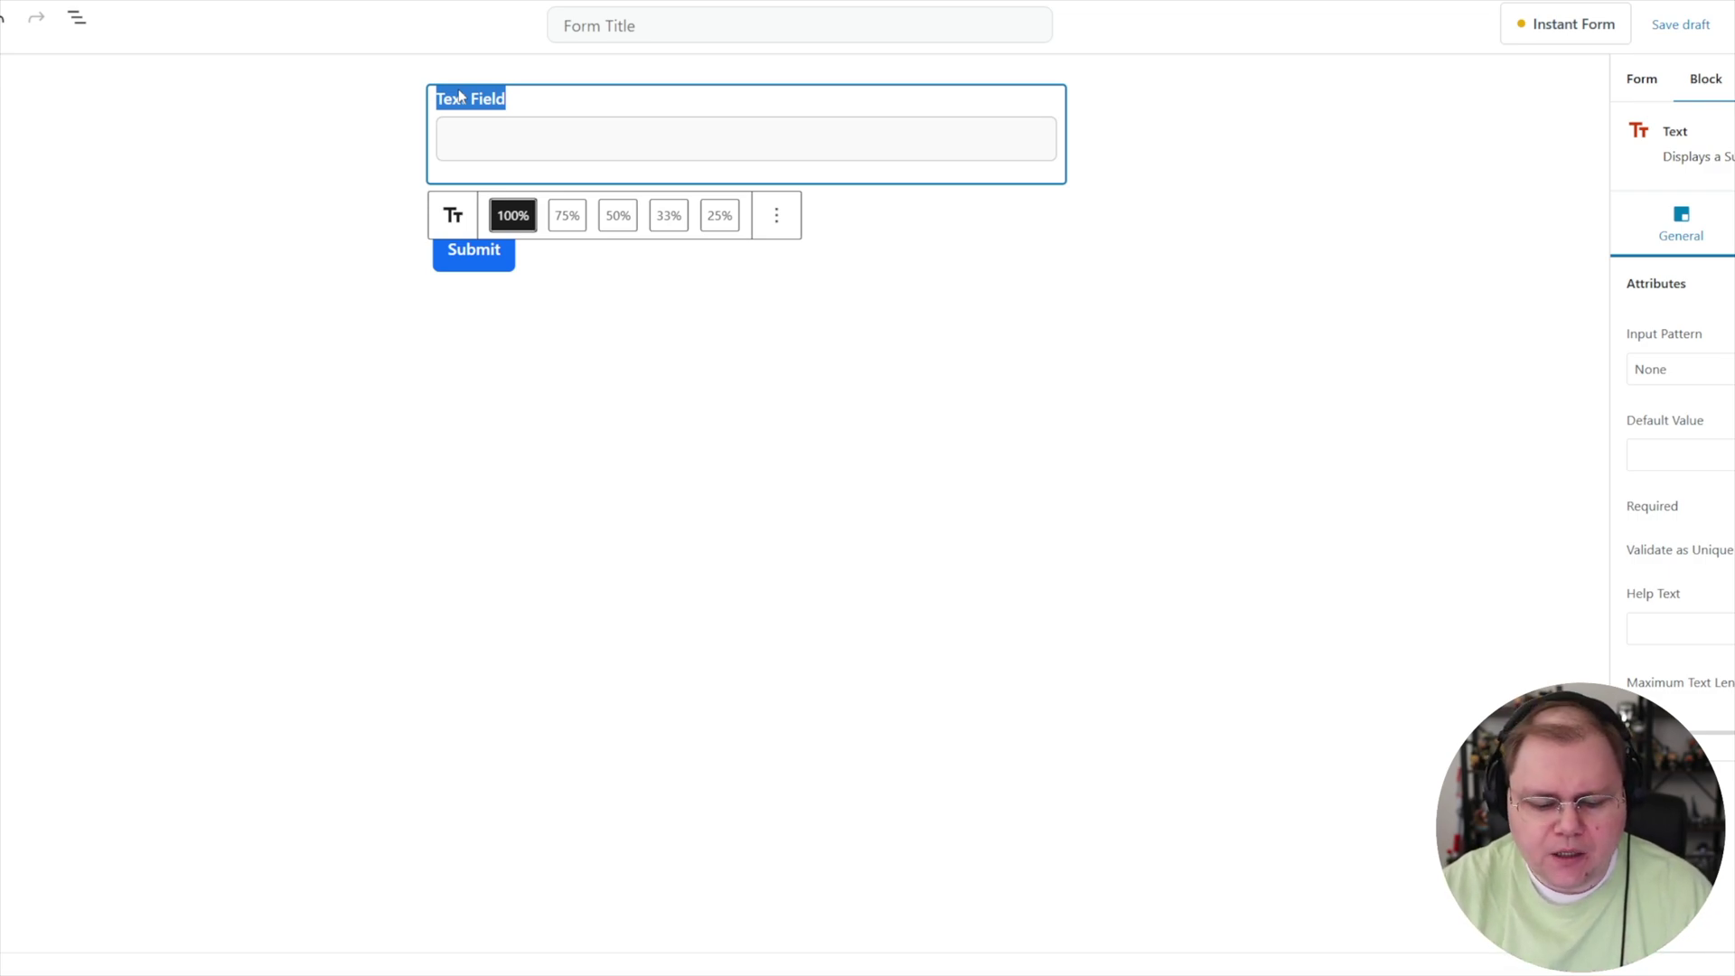
text(Name to )
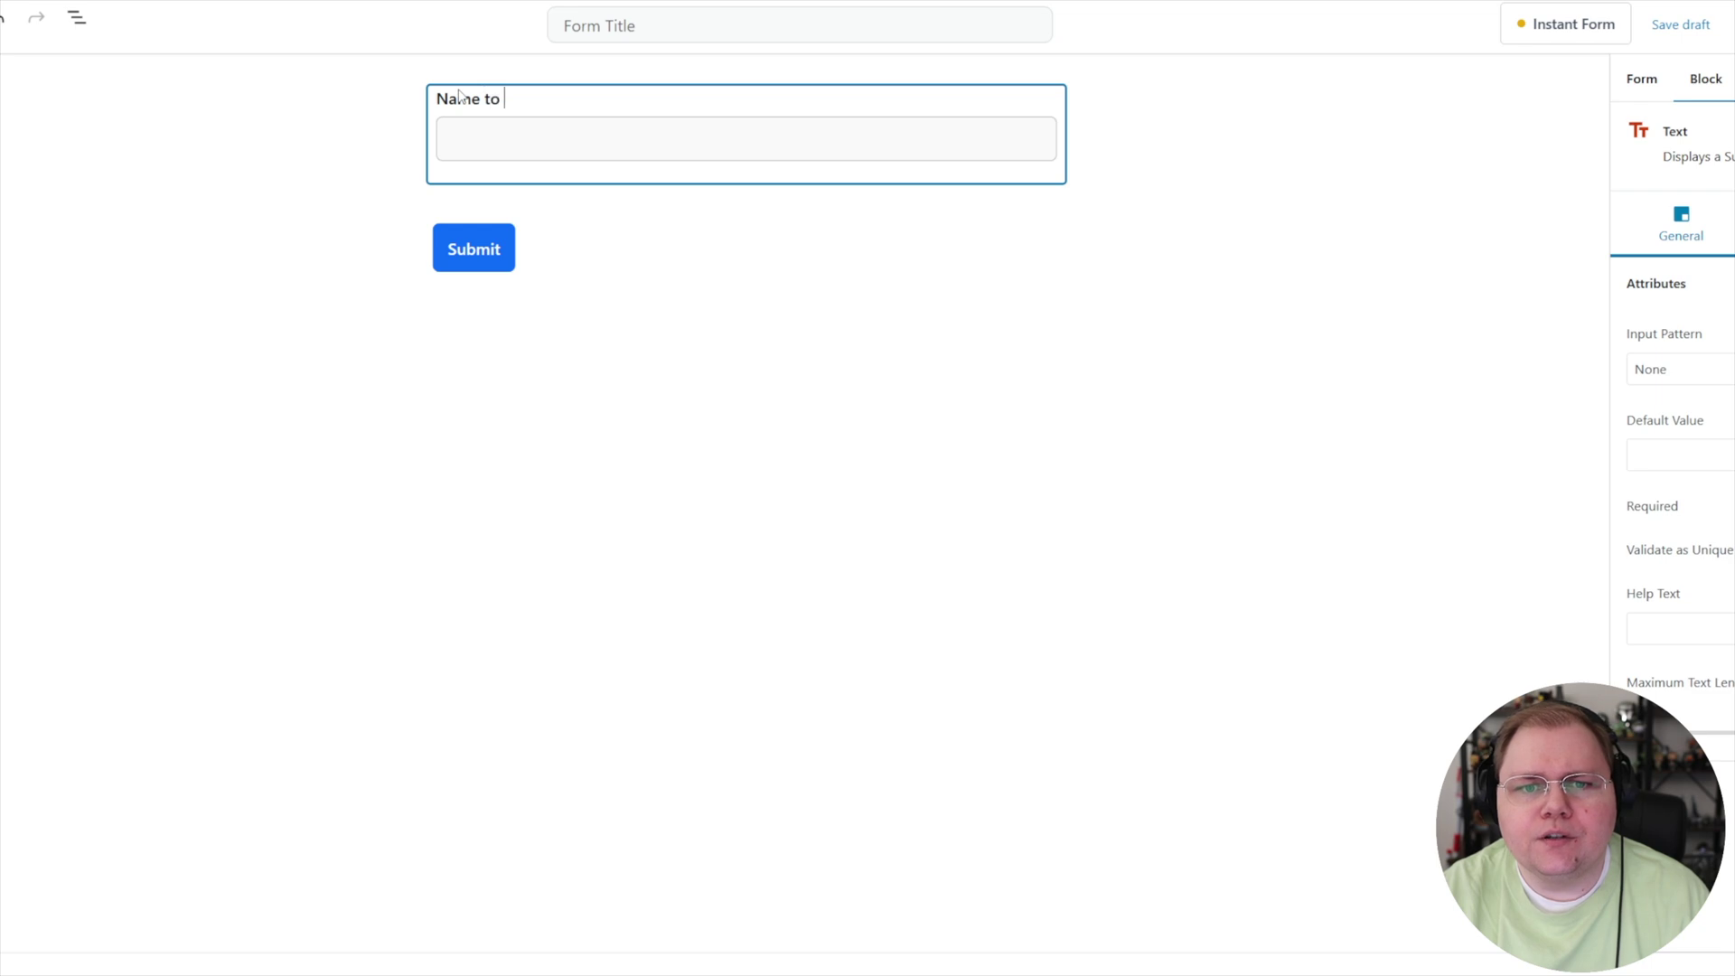
text(be displayed on the c)
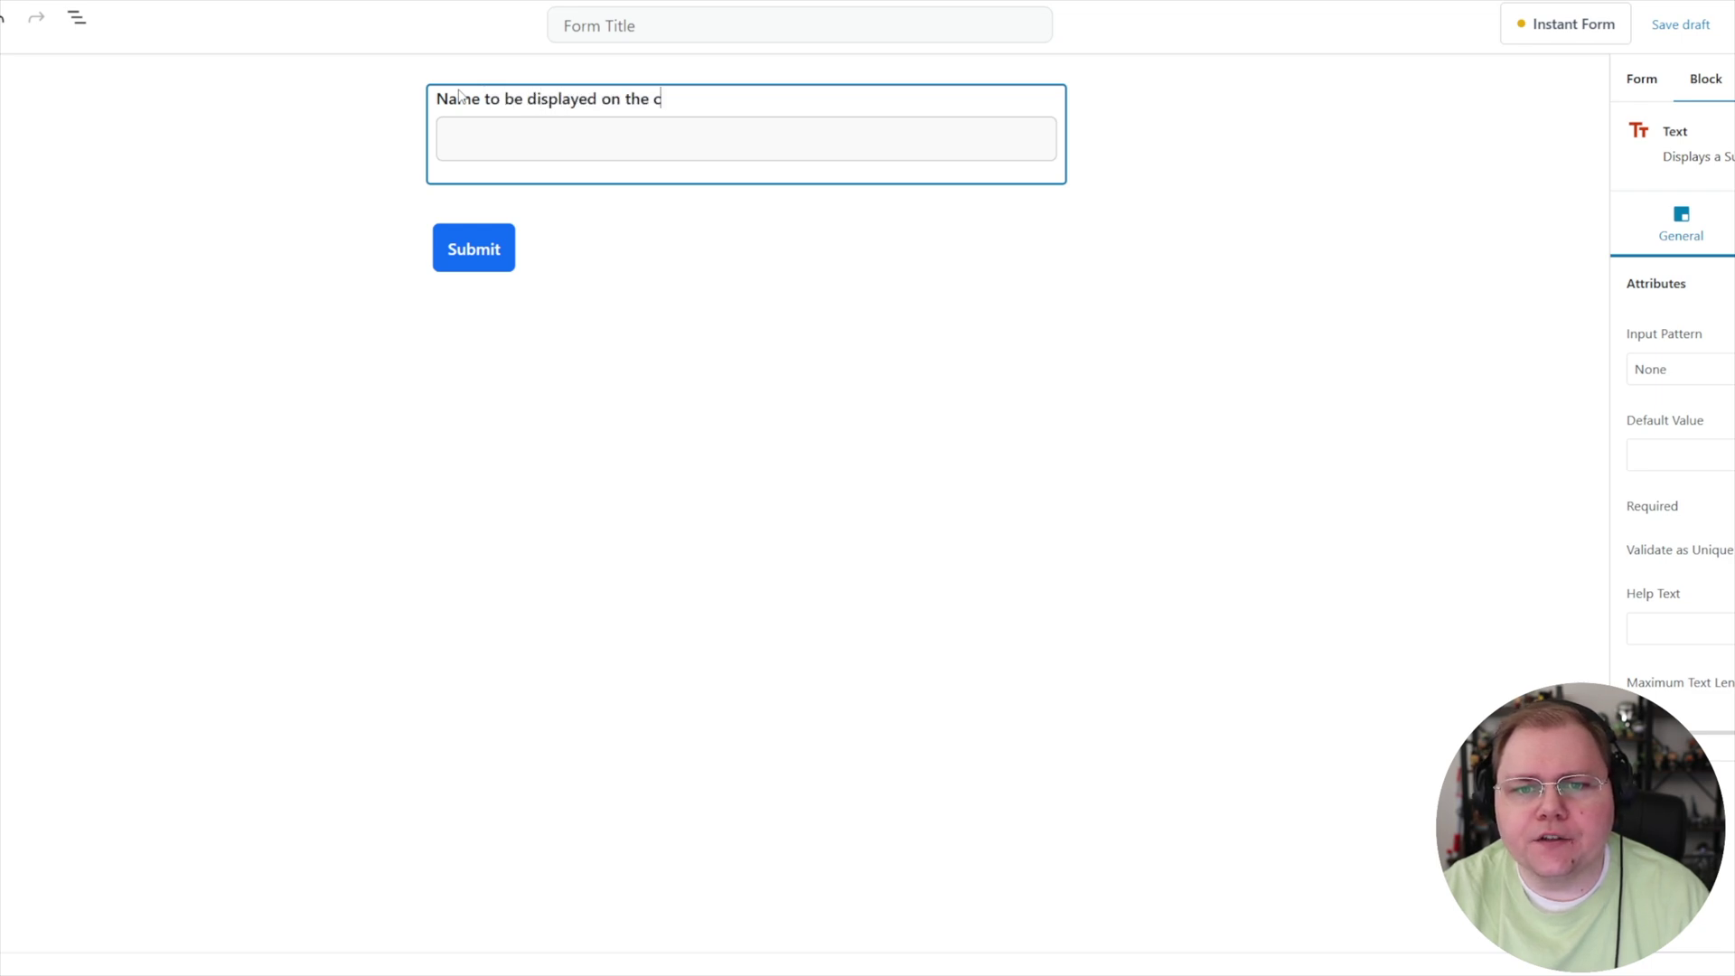
text(ertificate)
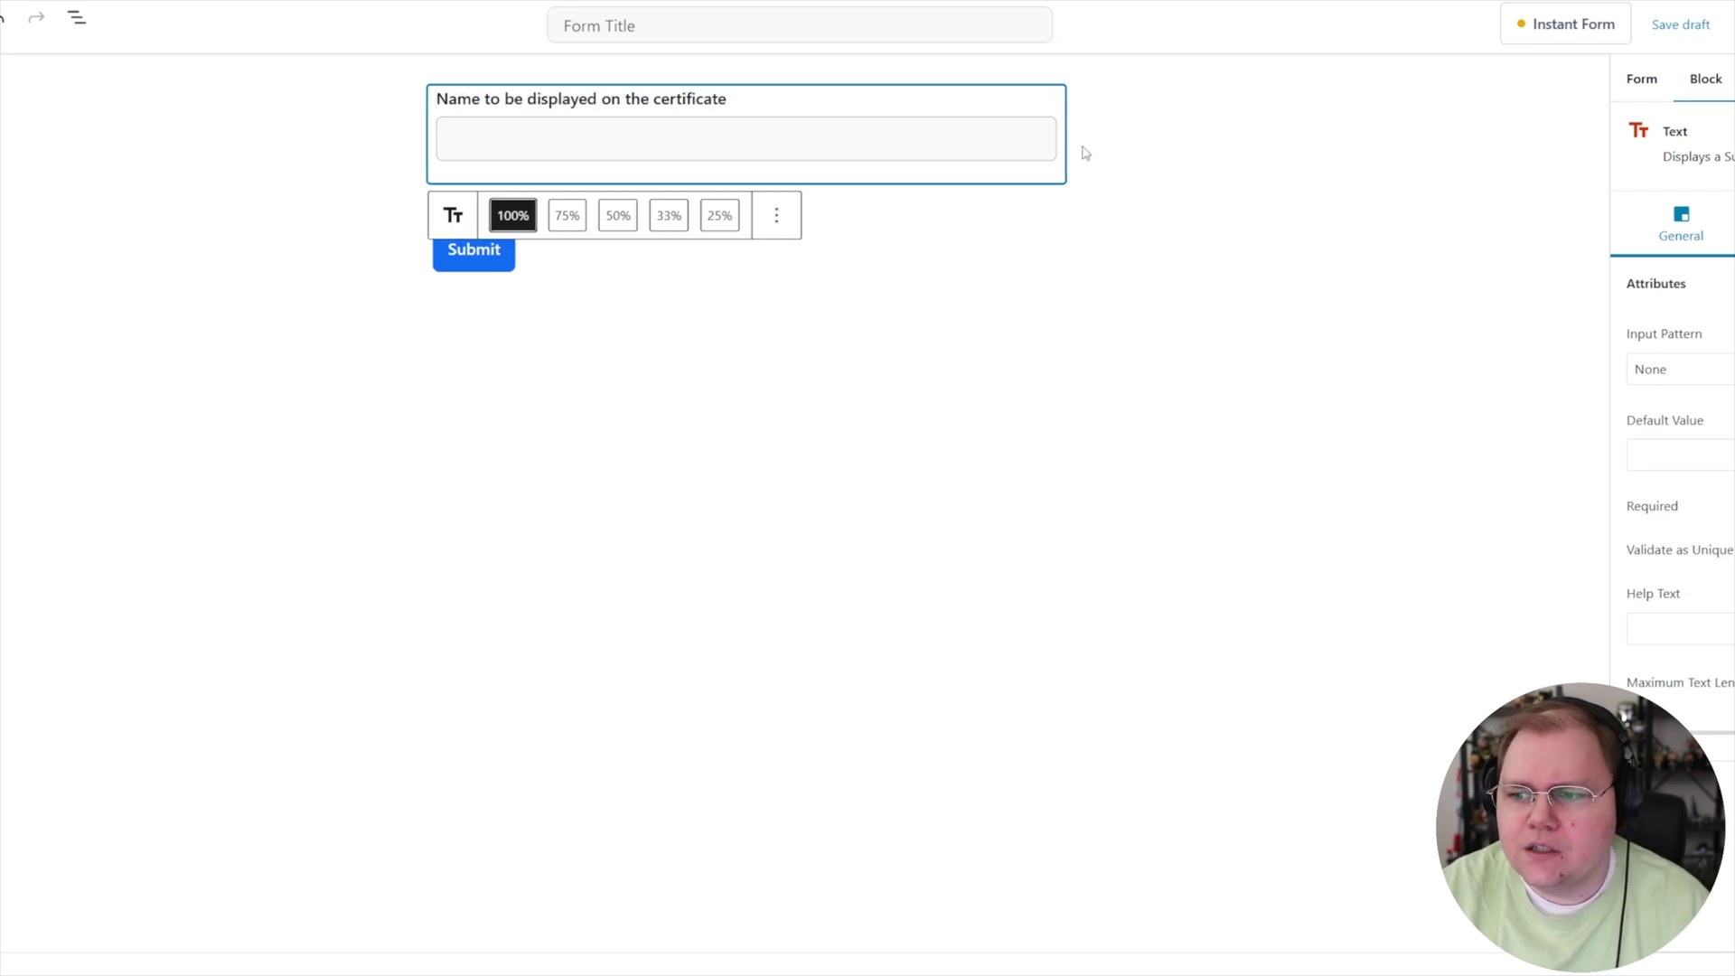
click(1727, 506)
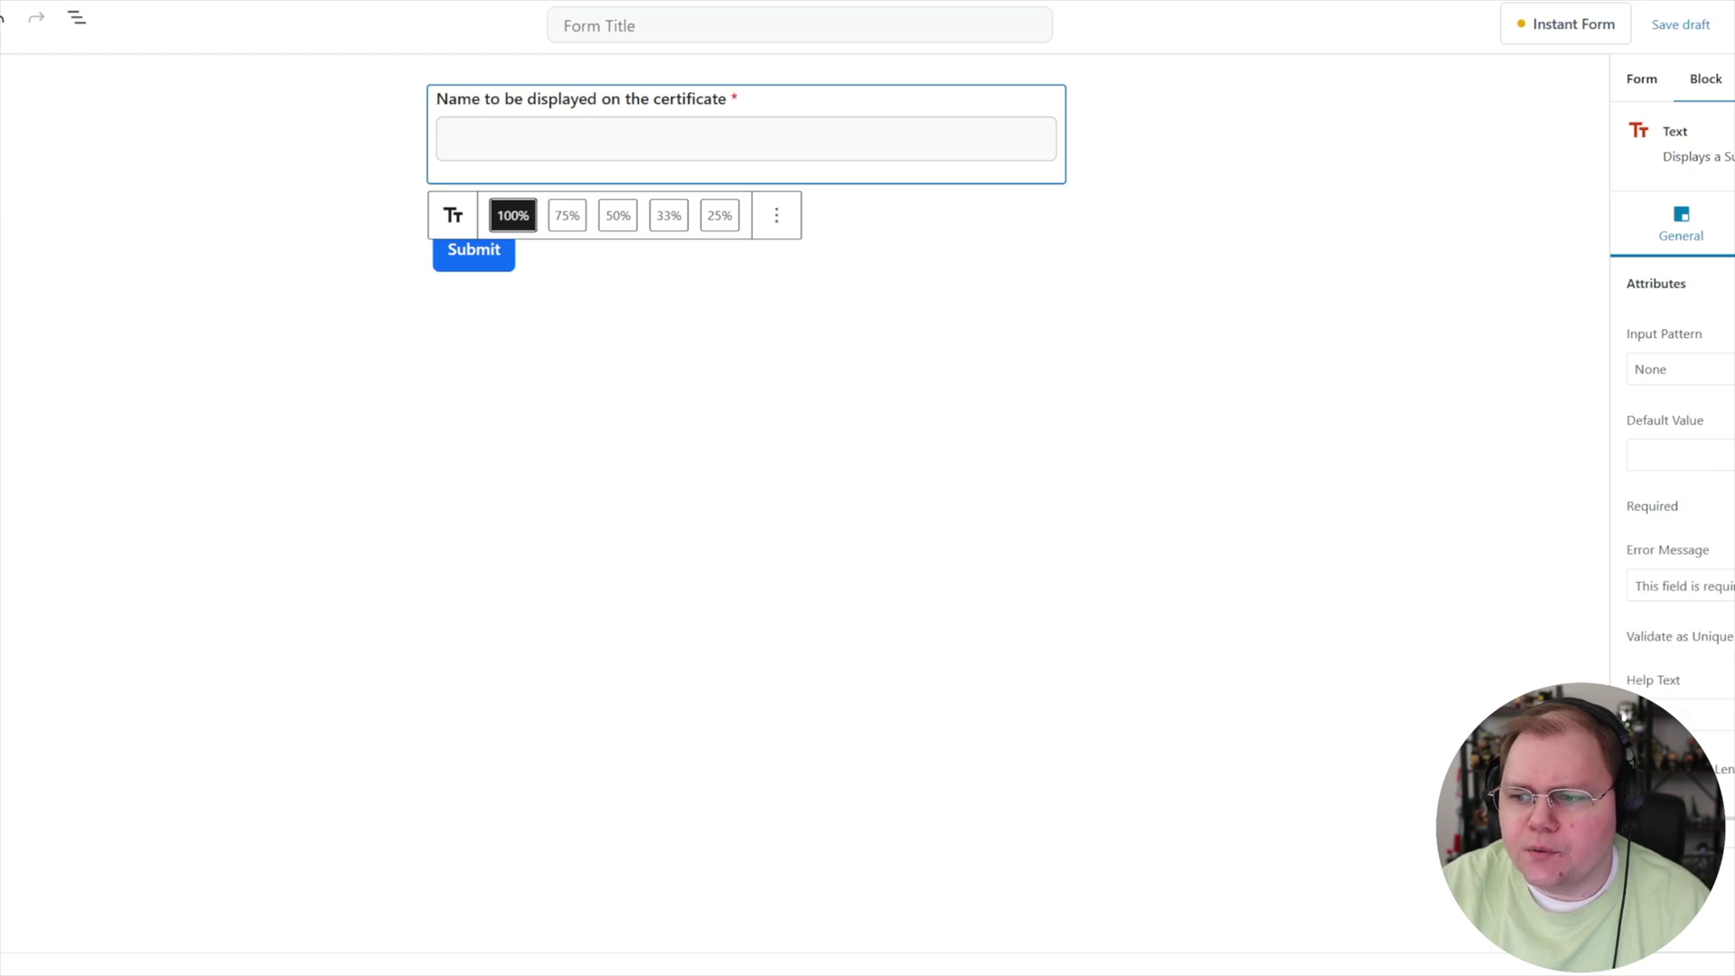
click(739, 375)
- Drag a Hidden block below the name field and label it 'Email (hidden)'
click(746, 264)
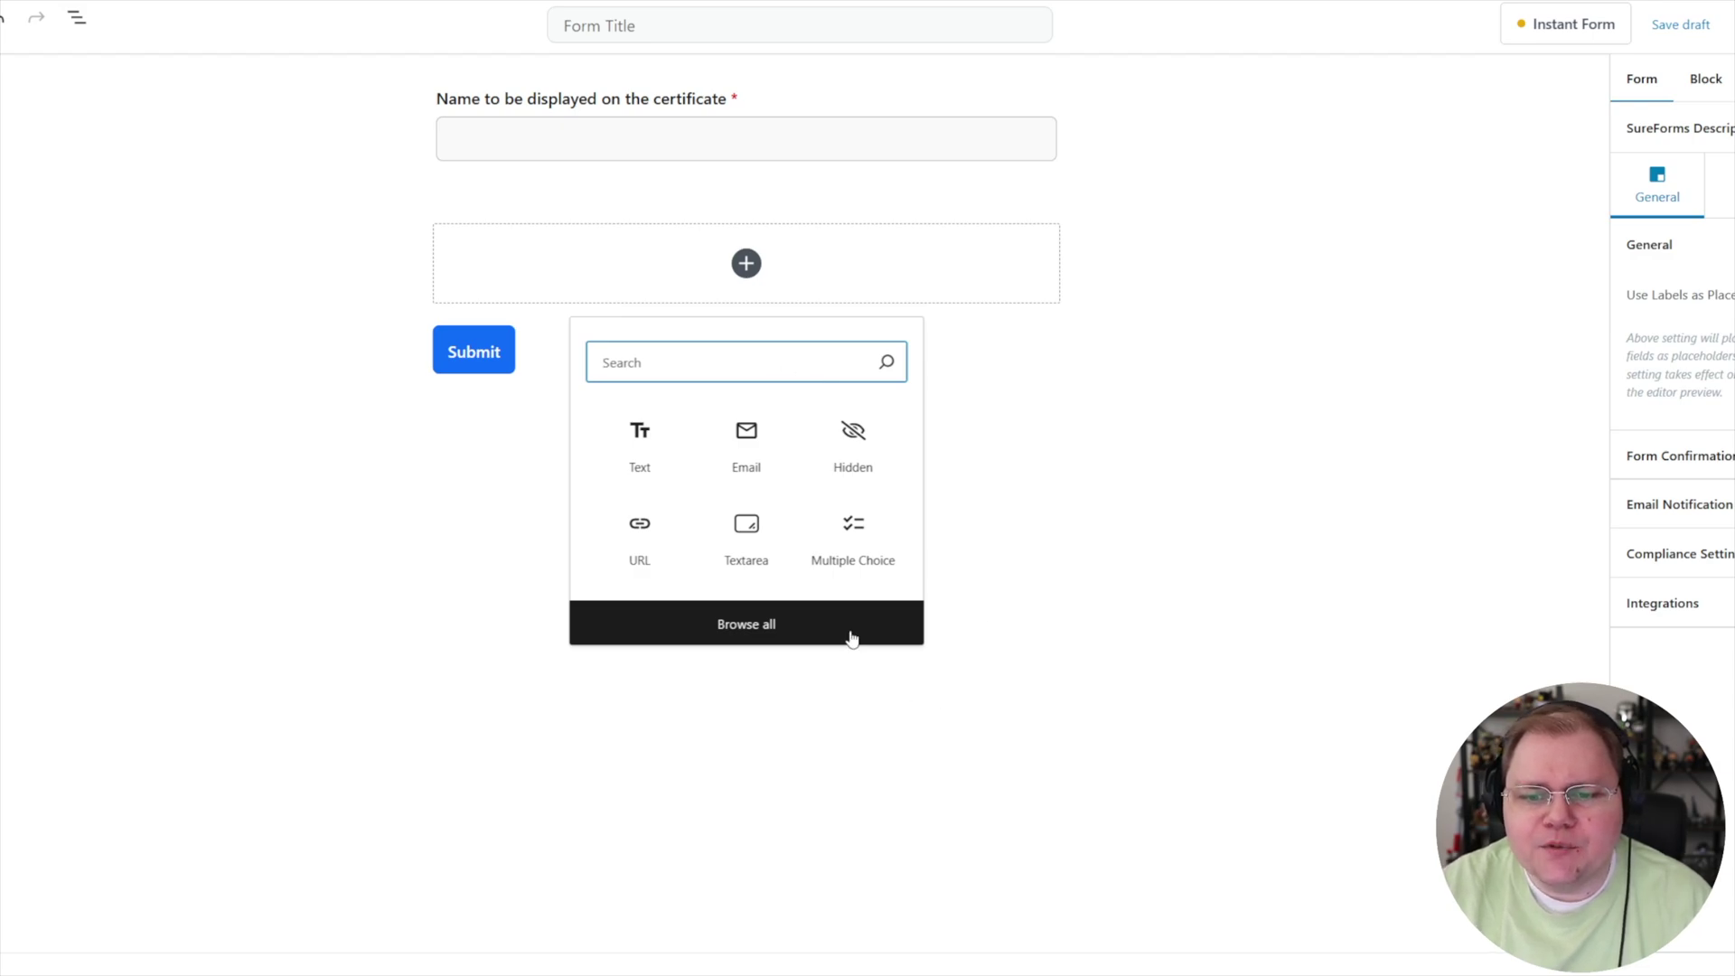
click(771, 624)
scroll(166, 366, down, 3)
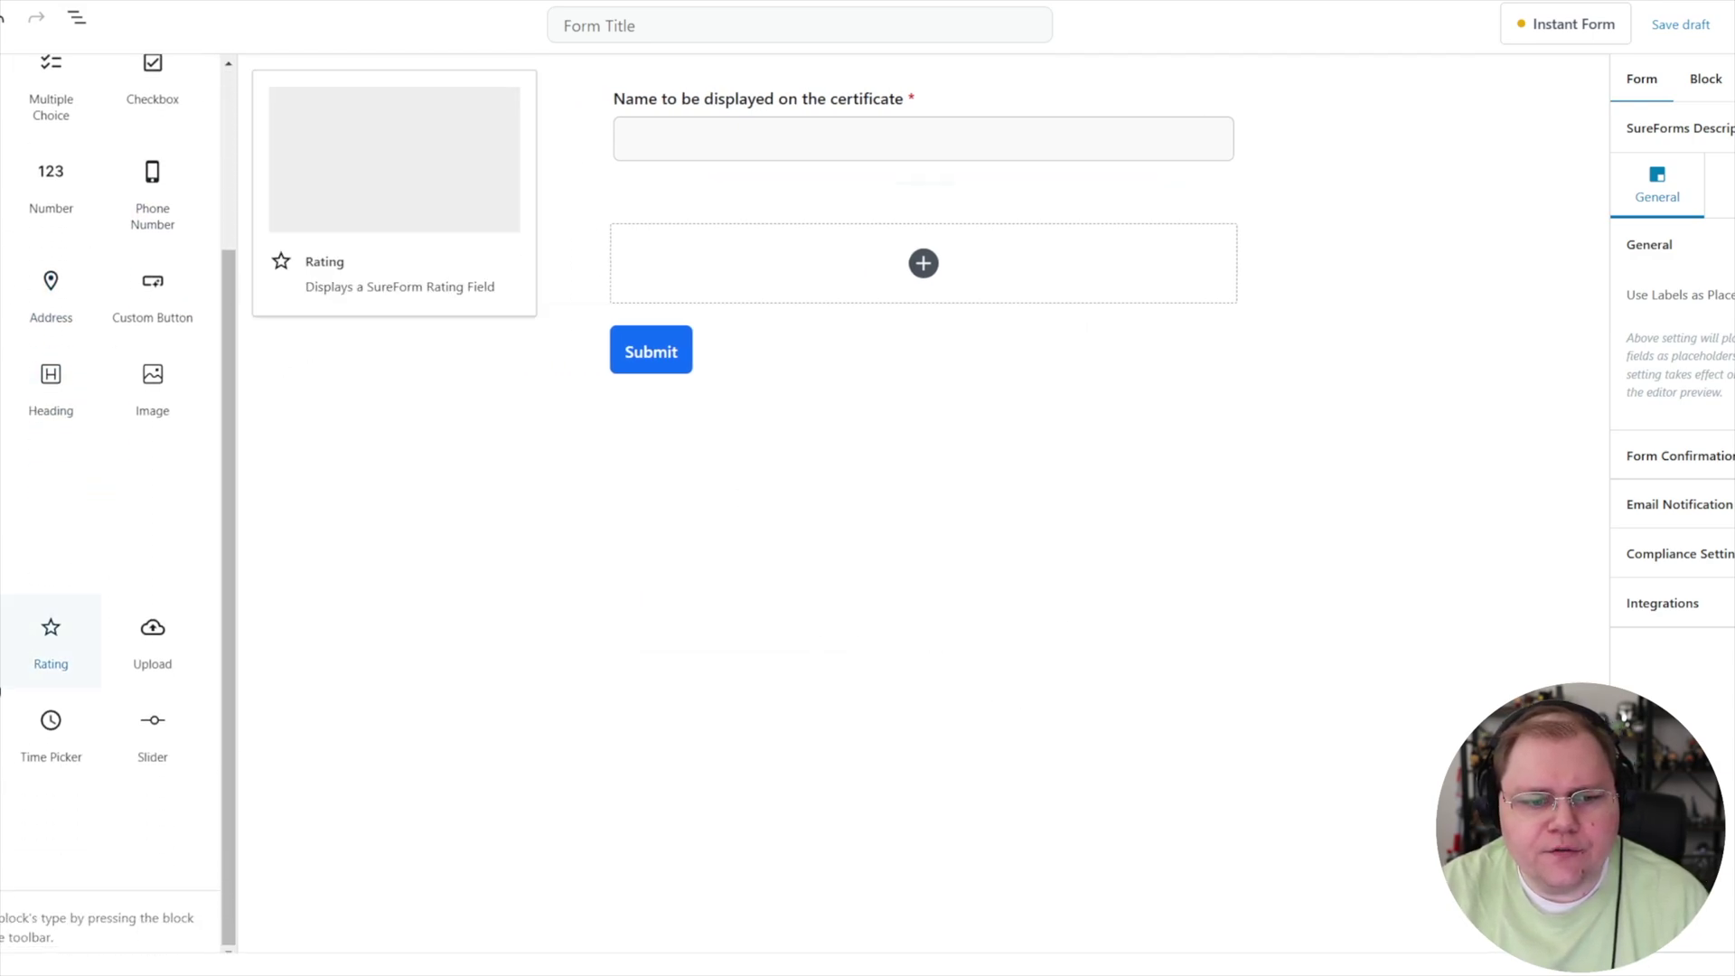
drag(51, 814, 830, 214)
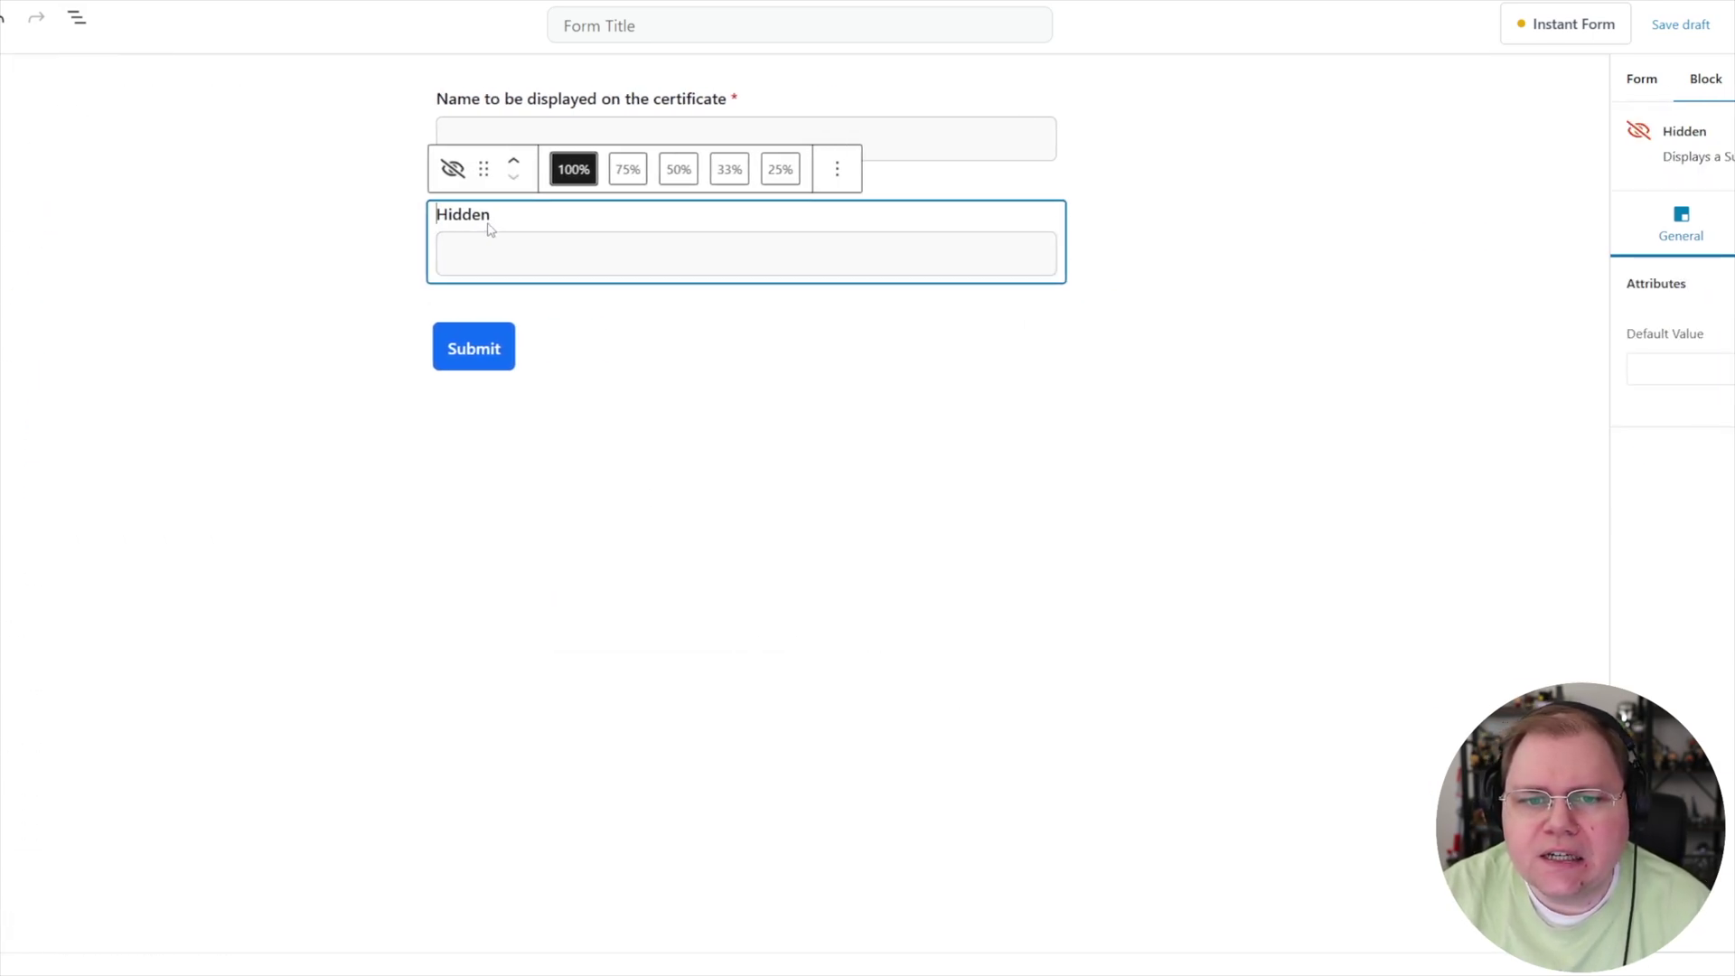
drag(494, 215, 439, 223)
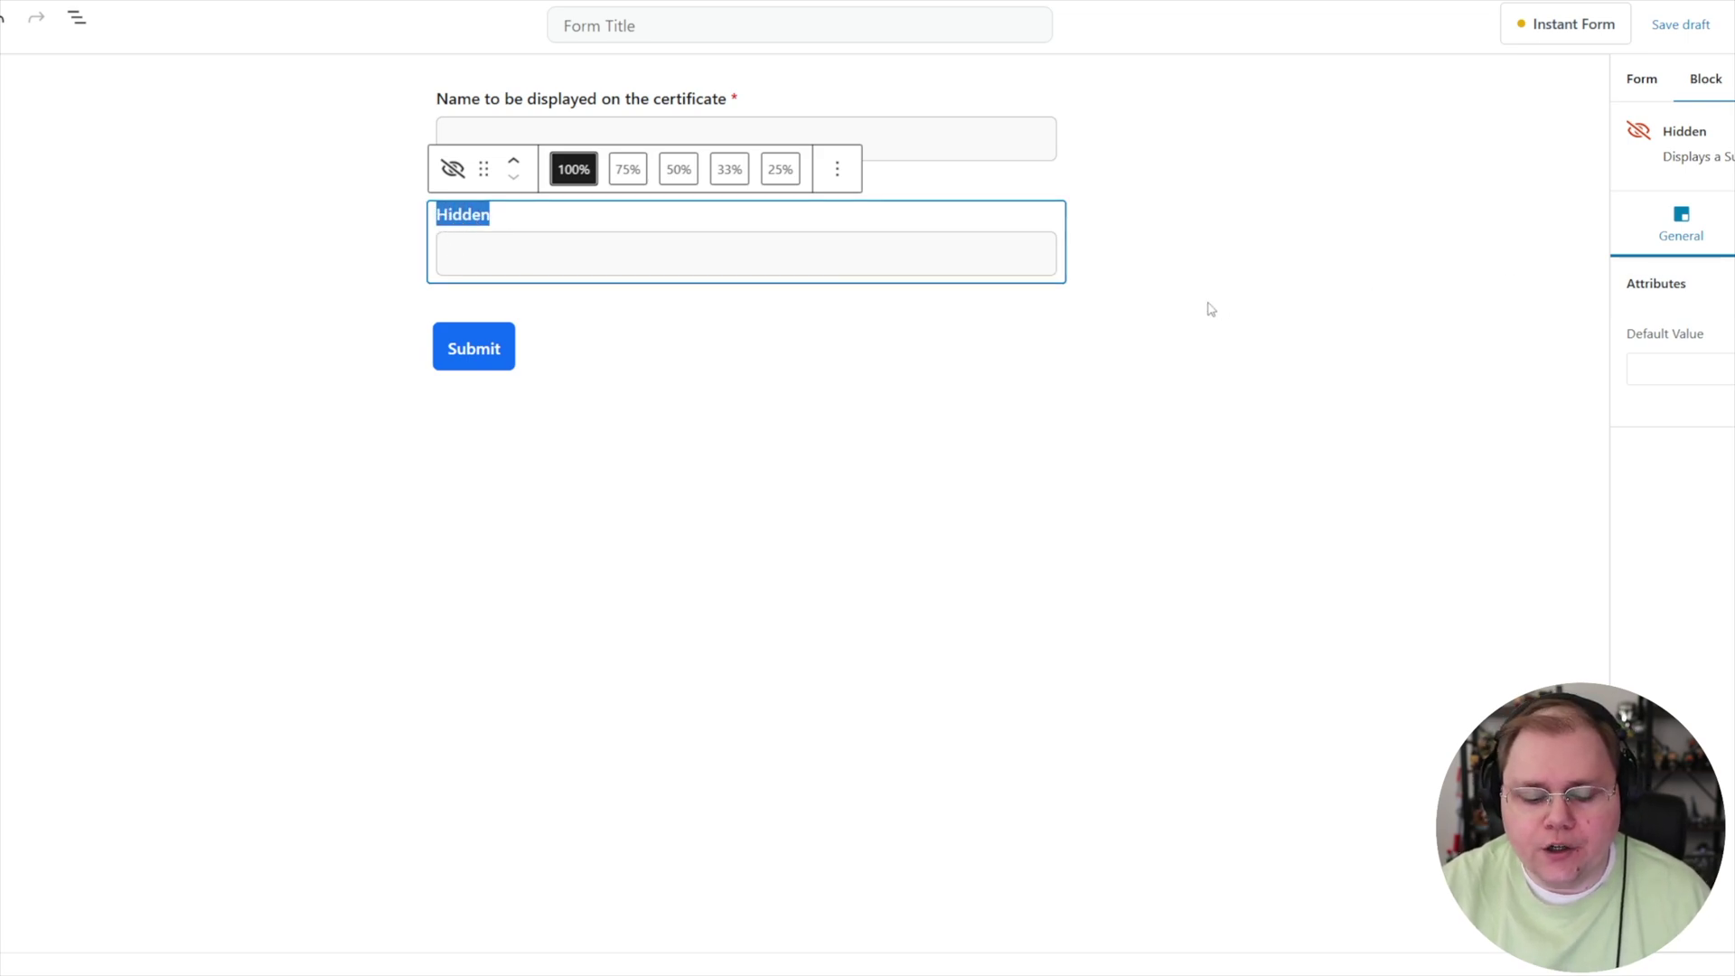
text(Emai)
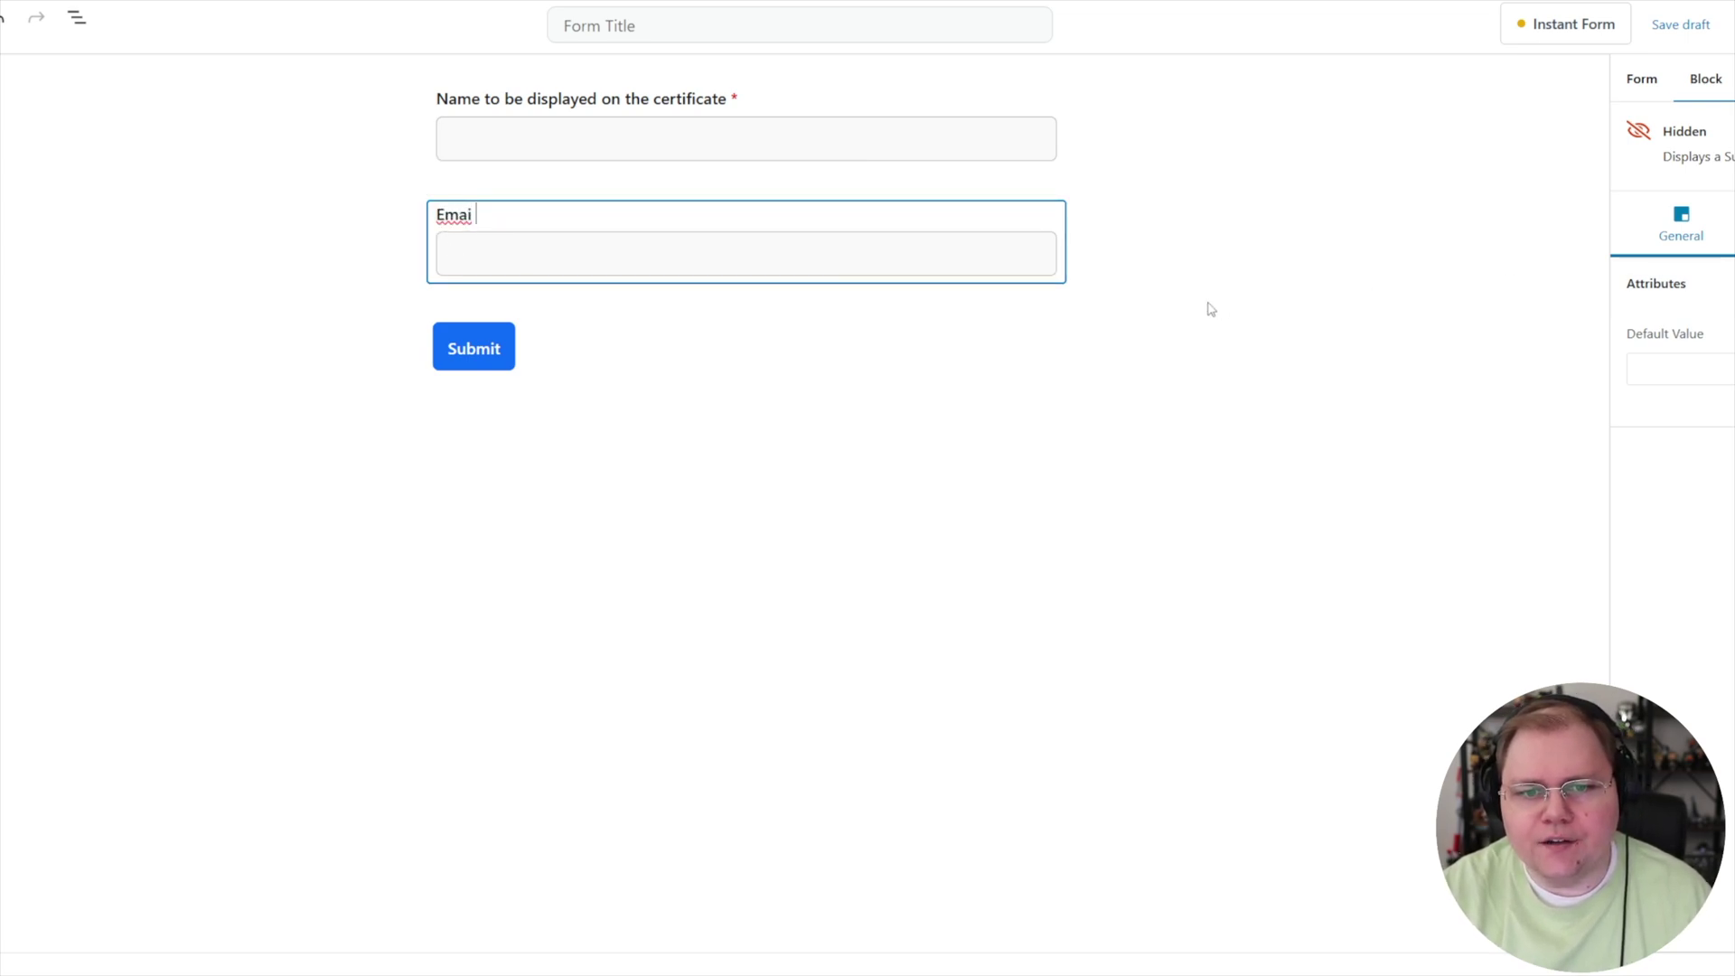
text(l (hidden))
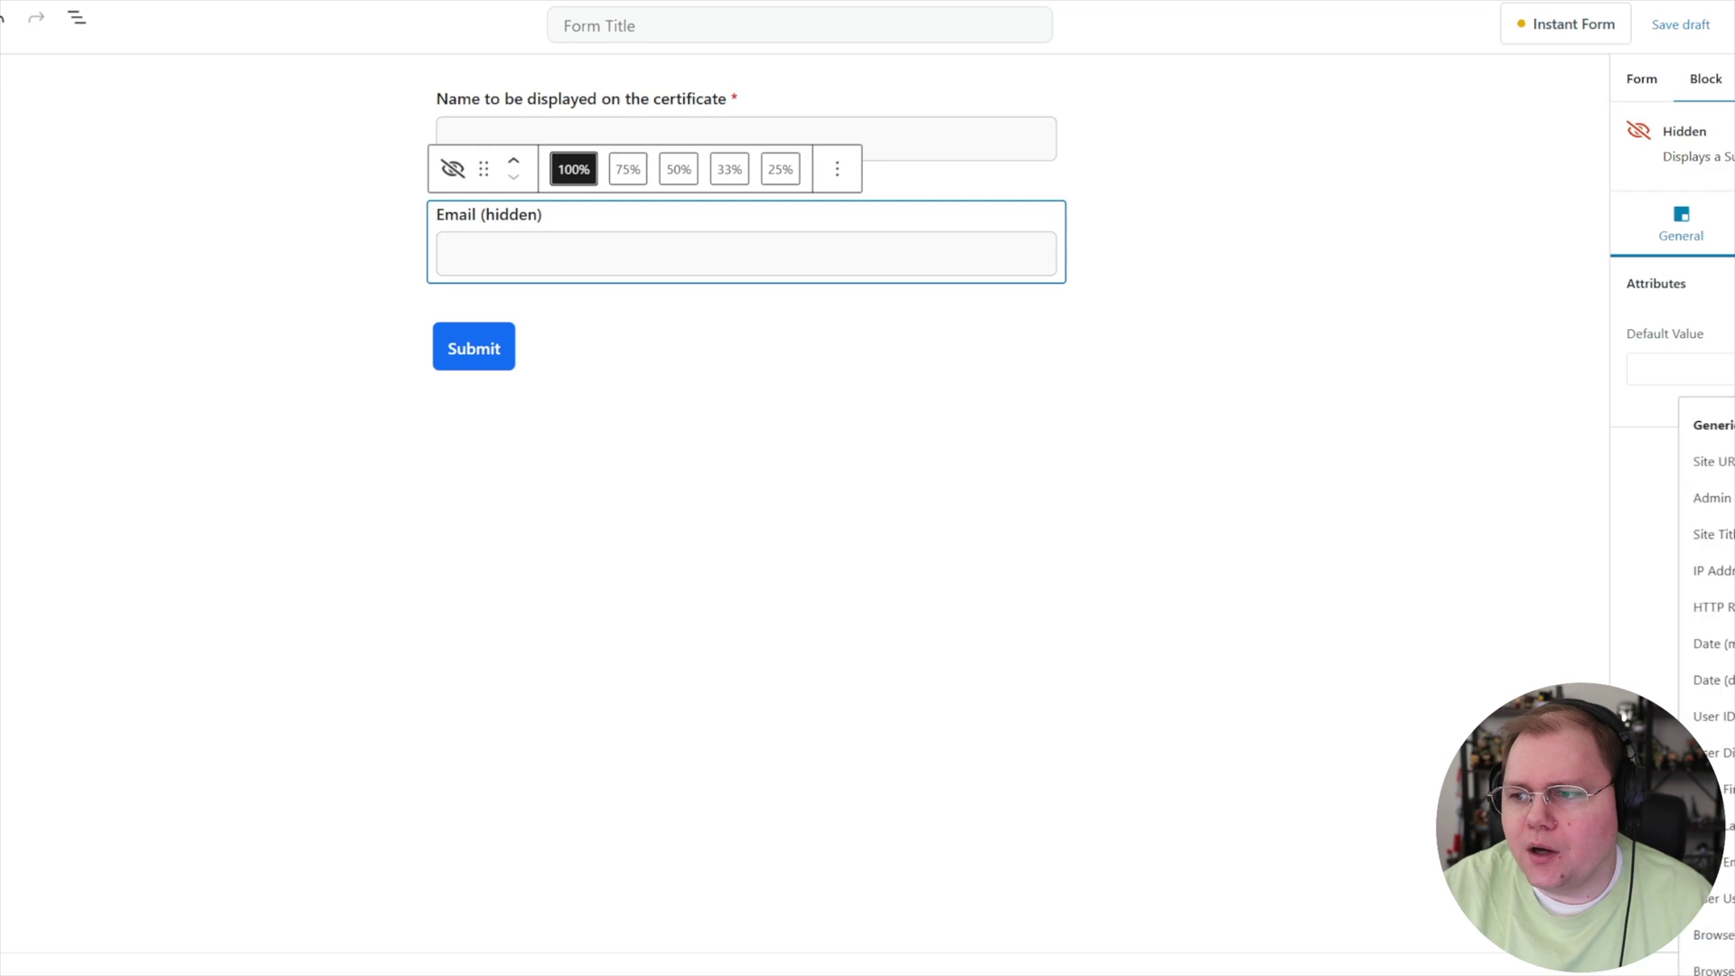
- Set the hidden field's default value to the User Email smart tag {user_email}
click(1711, 303)
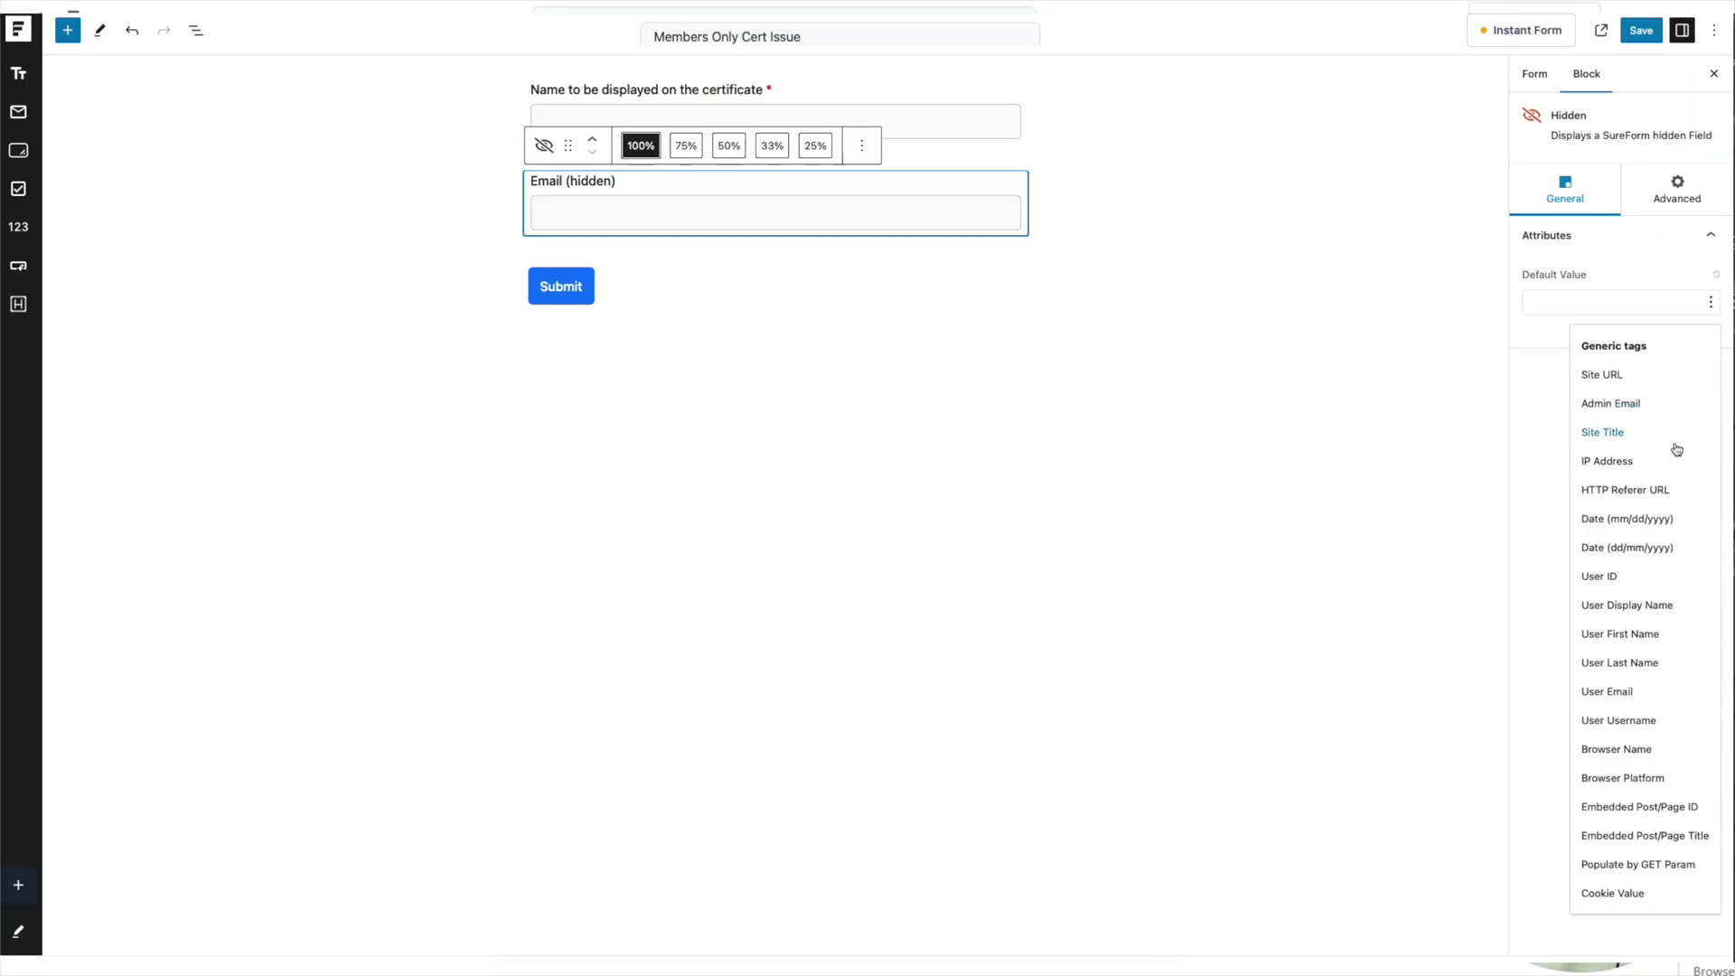
click(1649, 701)
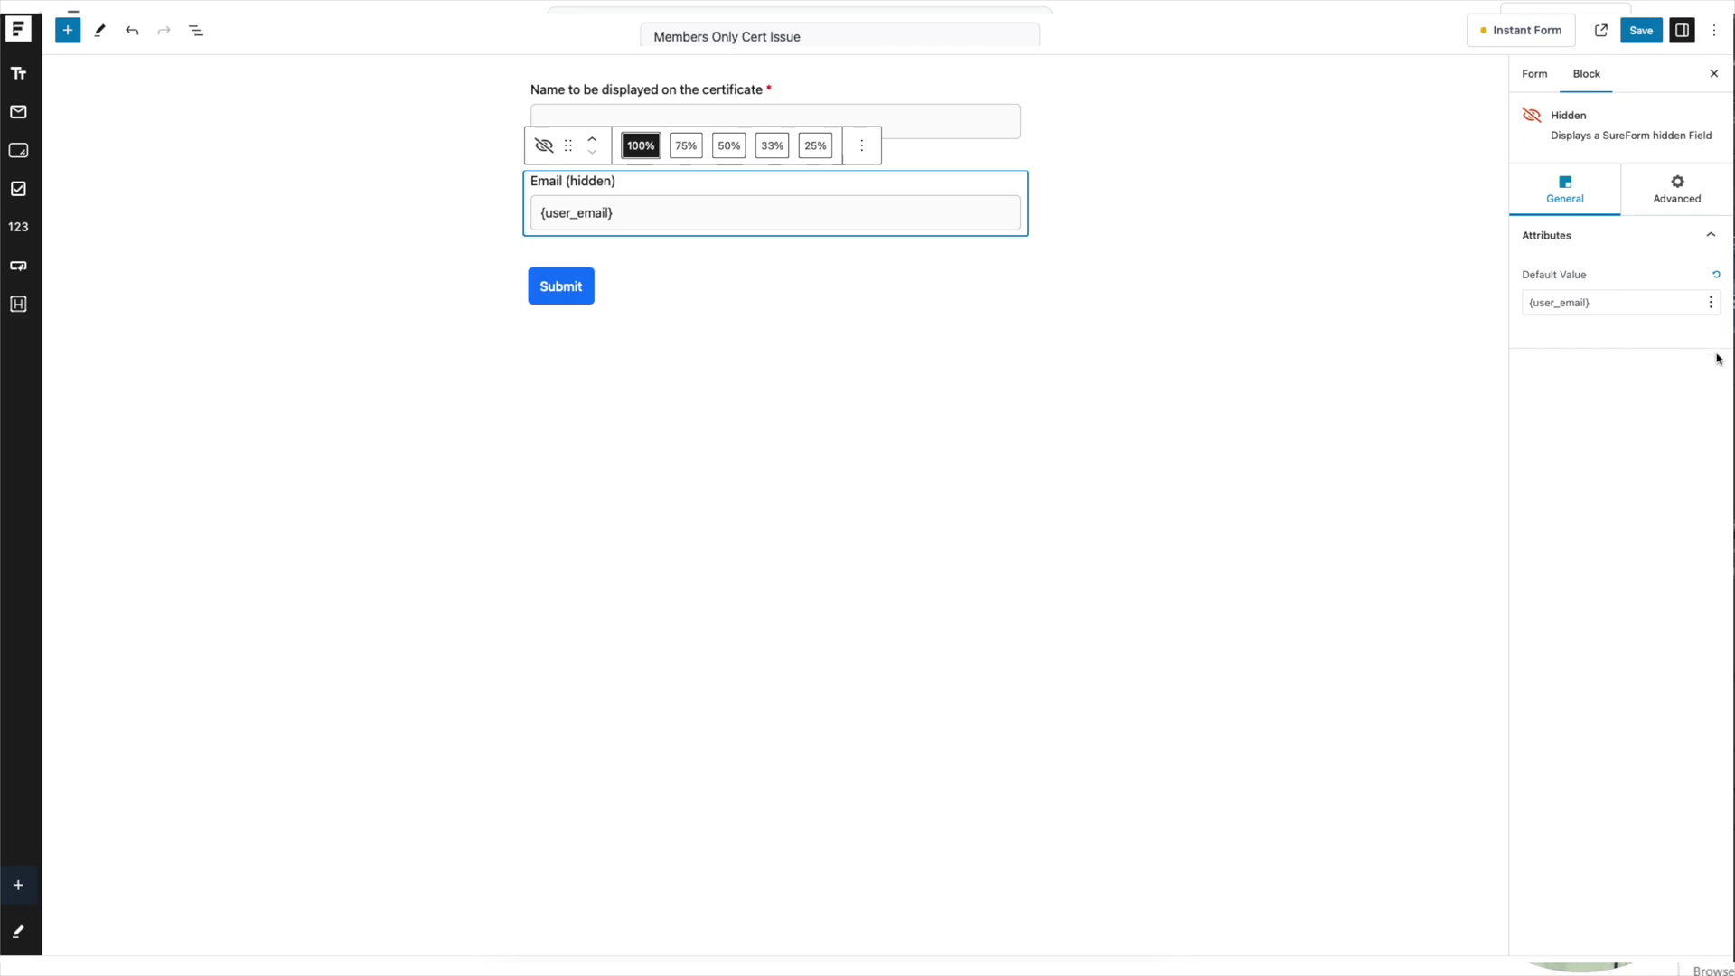
click(1710, 304)
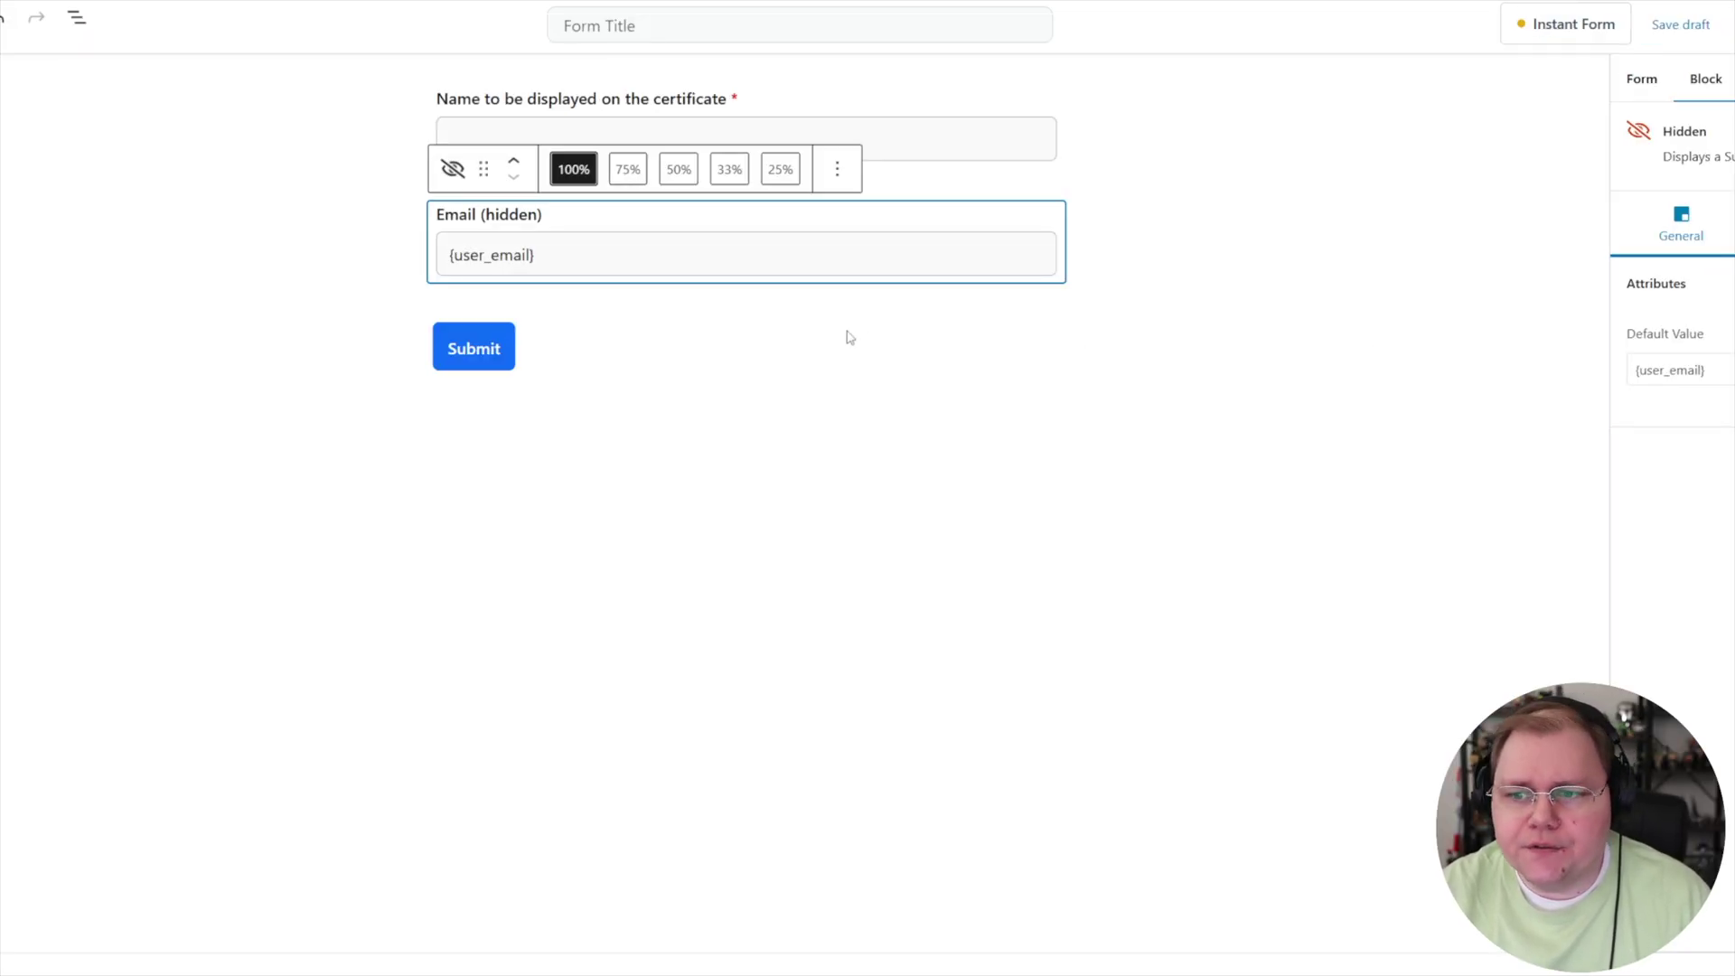
click(527, 215)
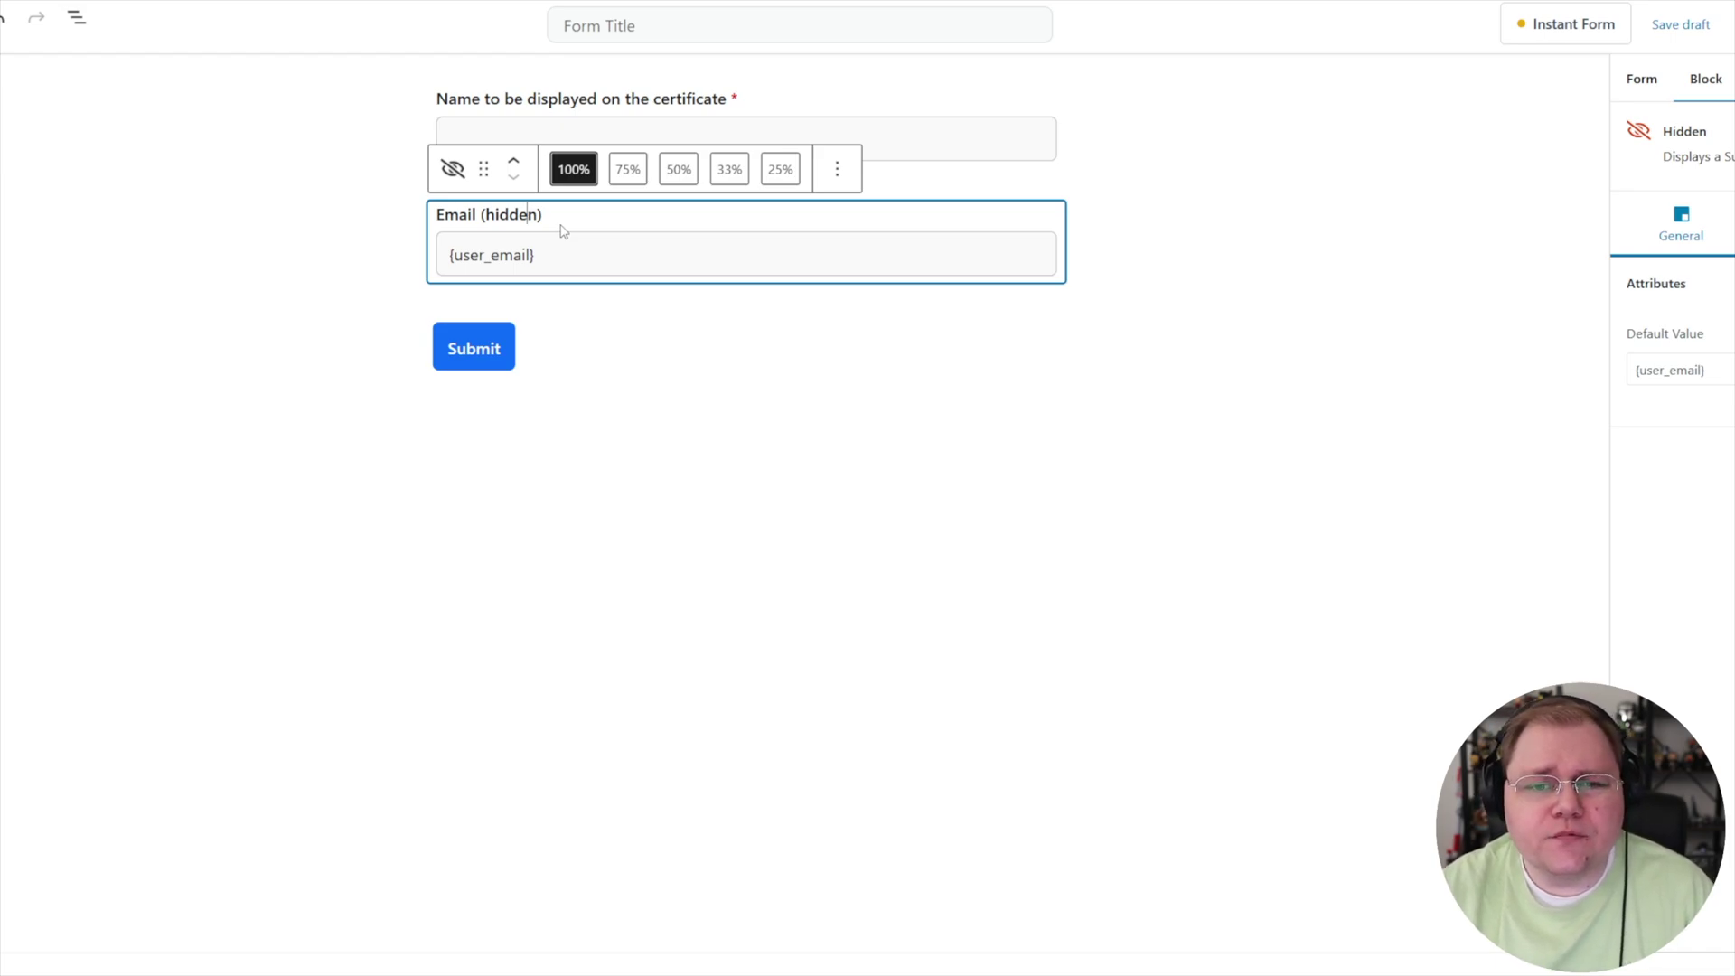
click(367, 221)
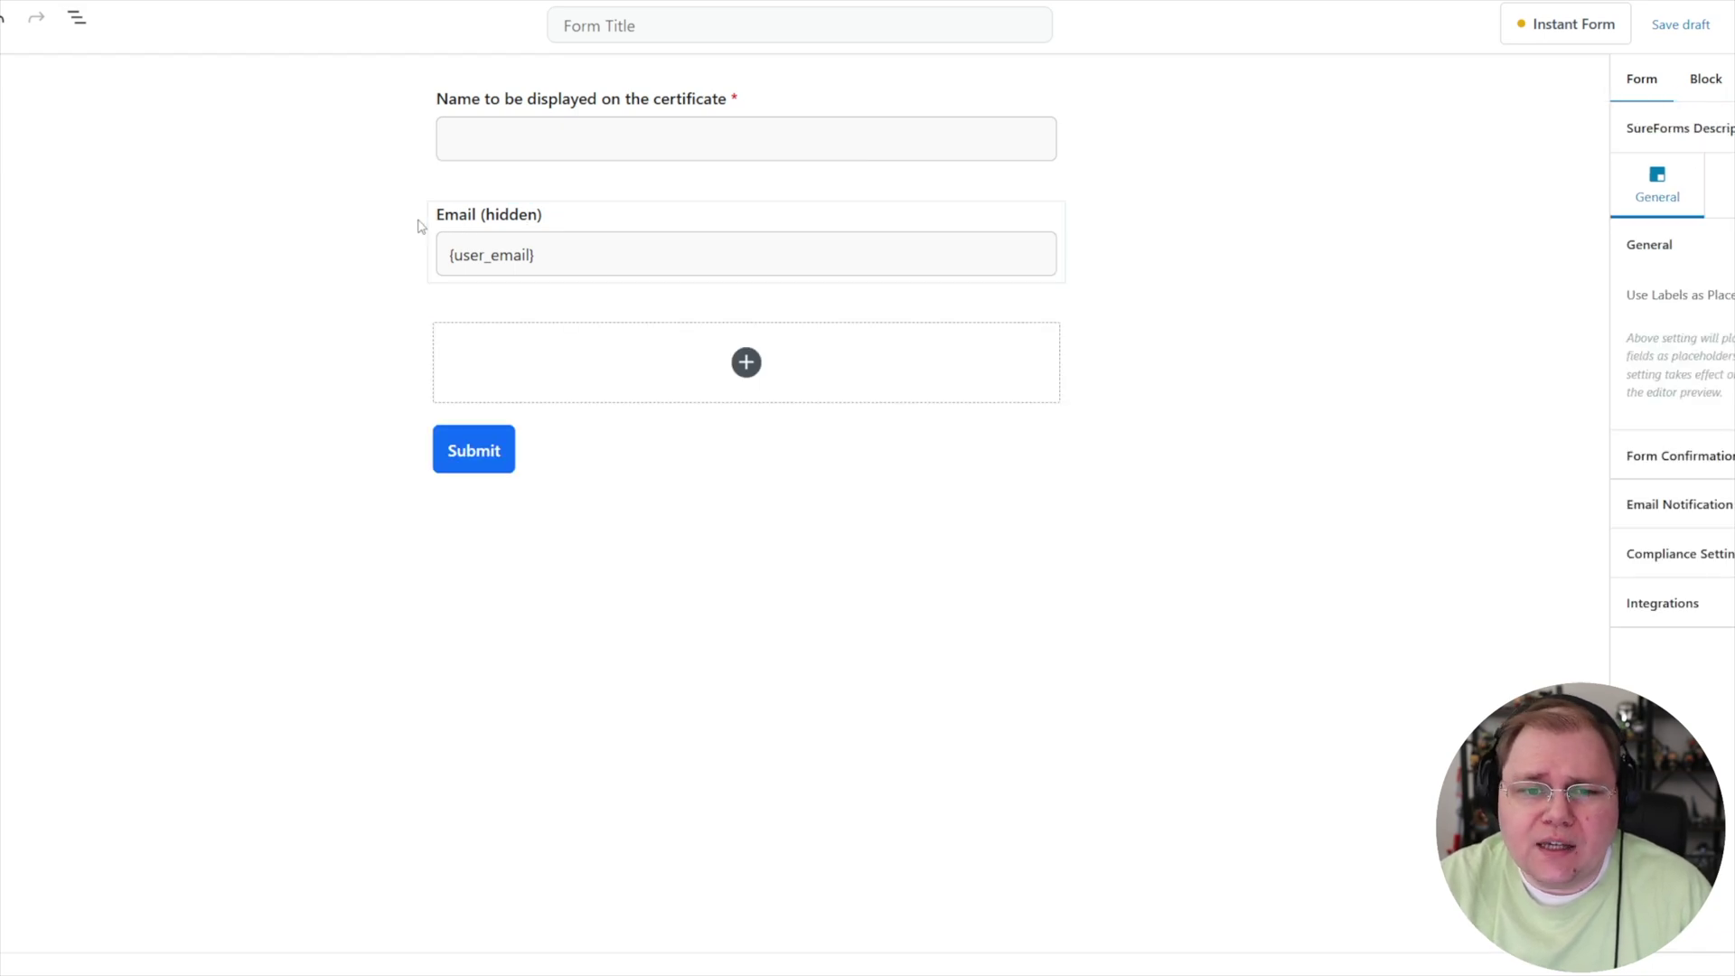
- Leave the finished form with its name and hidden email fields to switch to Certifier
mouse_move(432, 195)
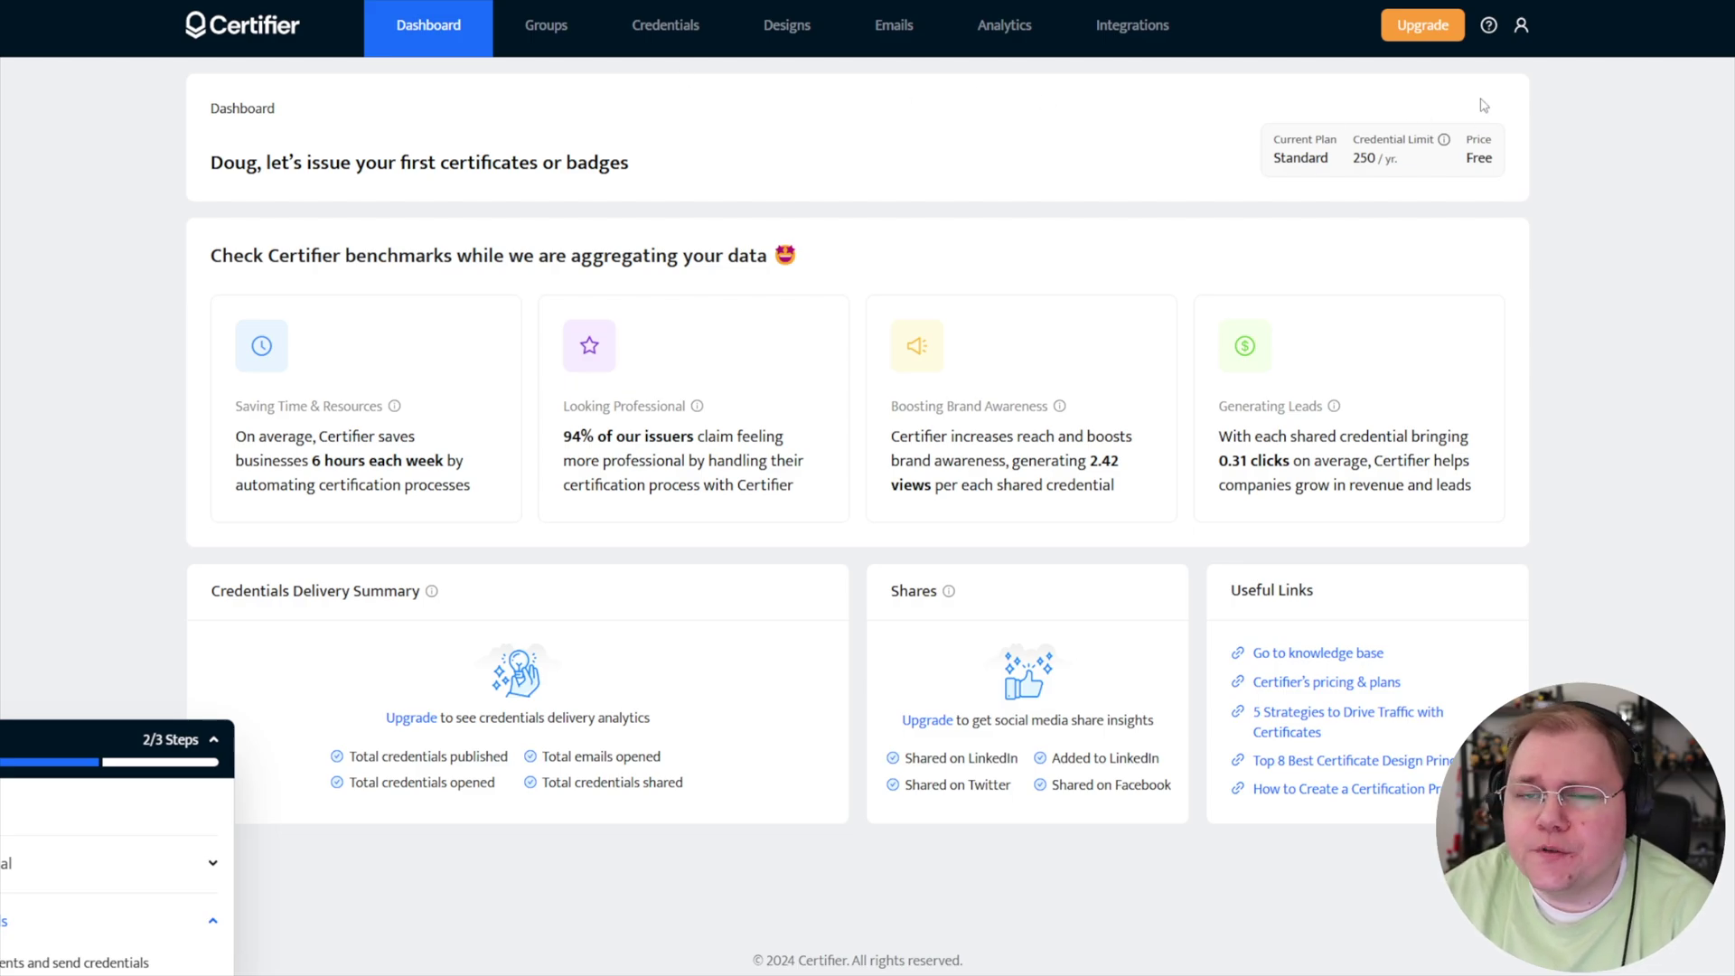
click(1521, 27)
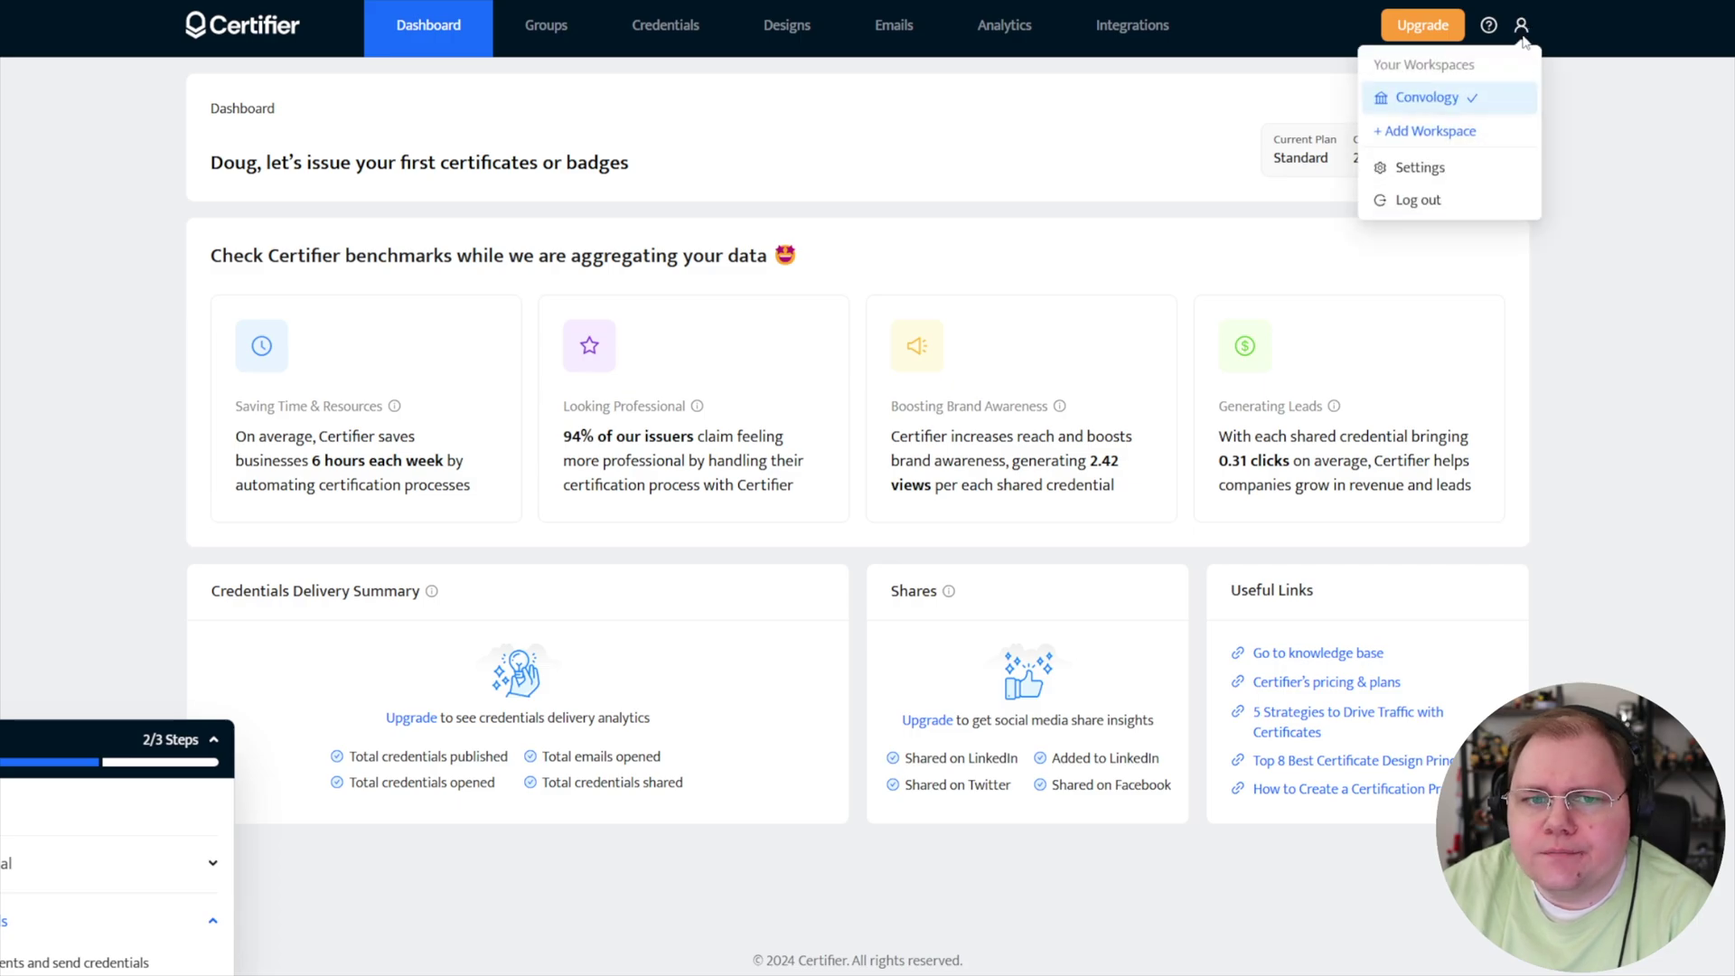
click(1420, 167)
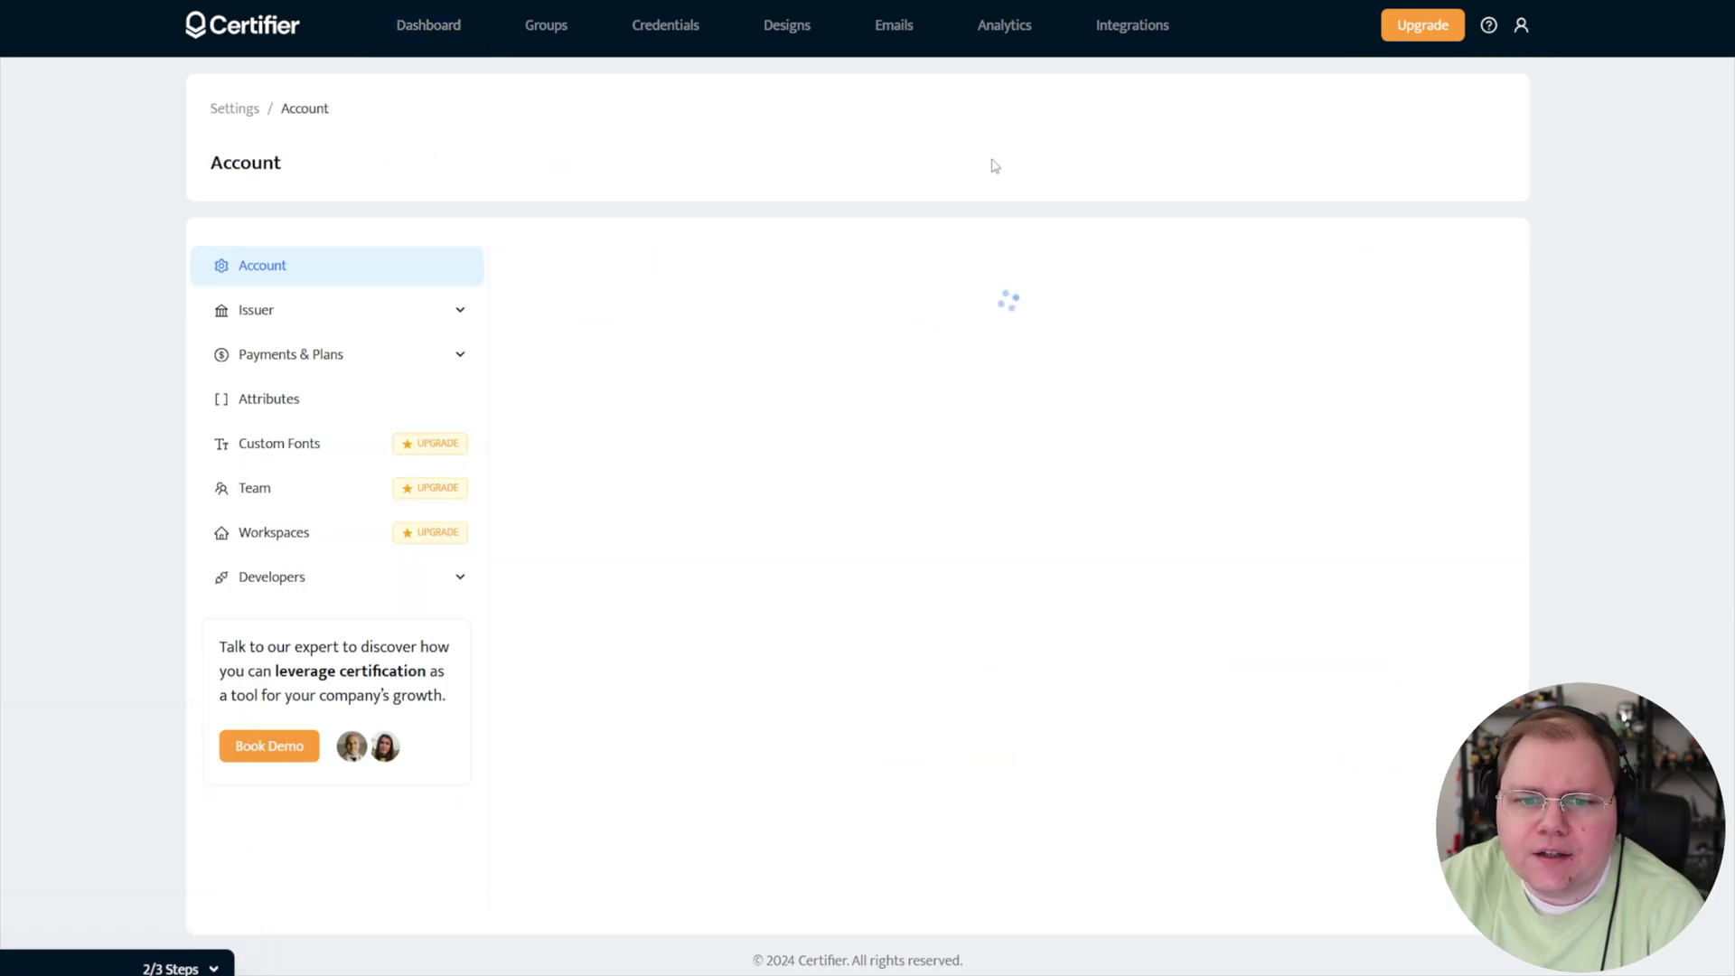
click(409, 573)
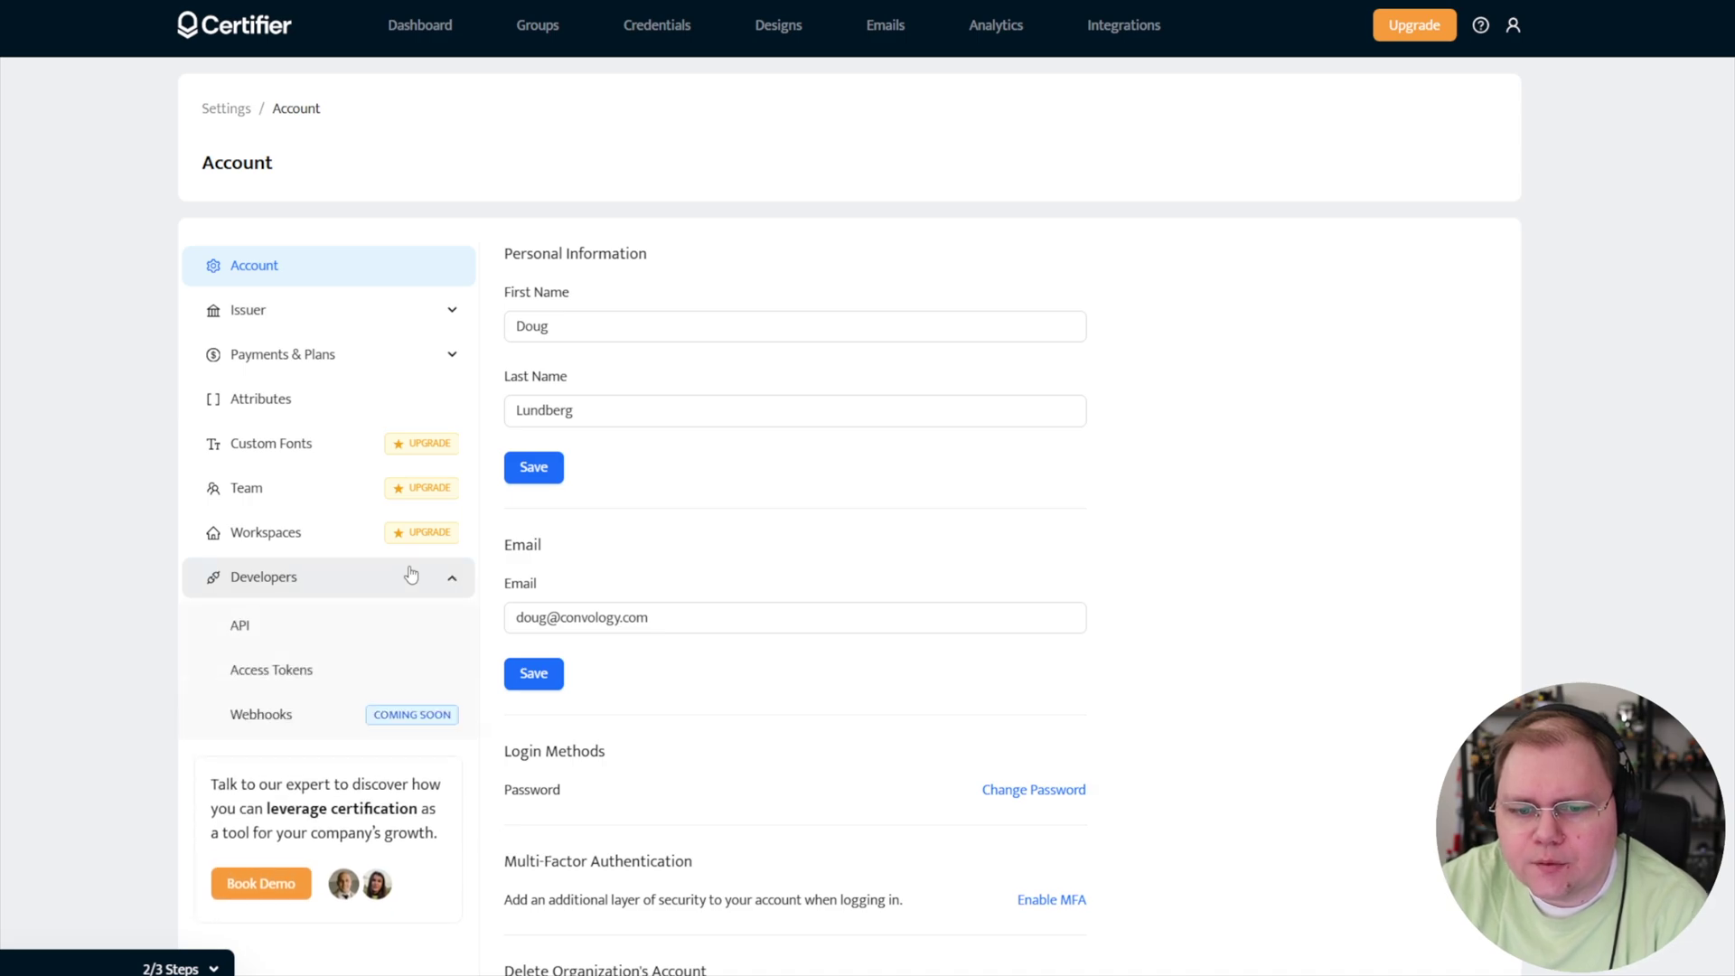
click(276, 679)
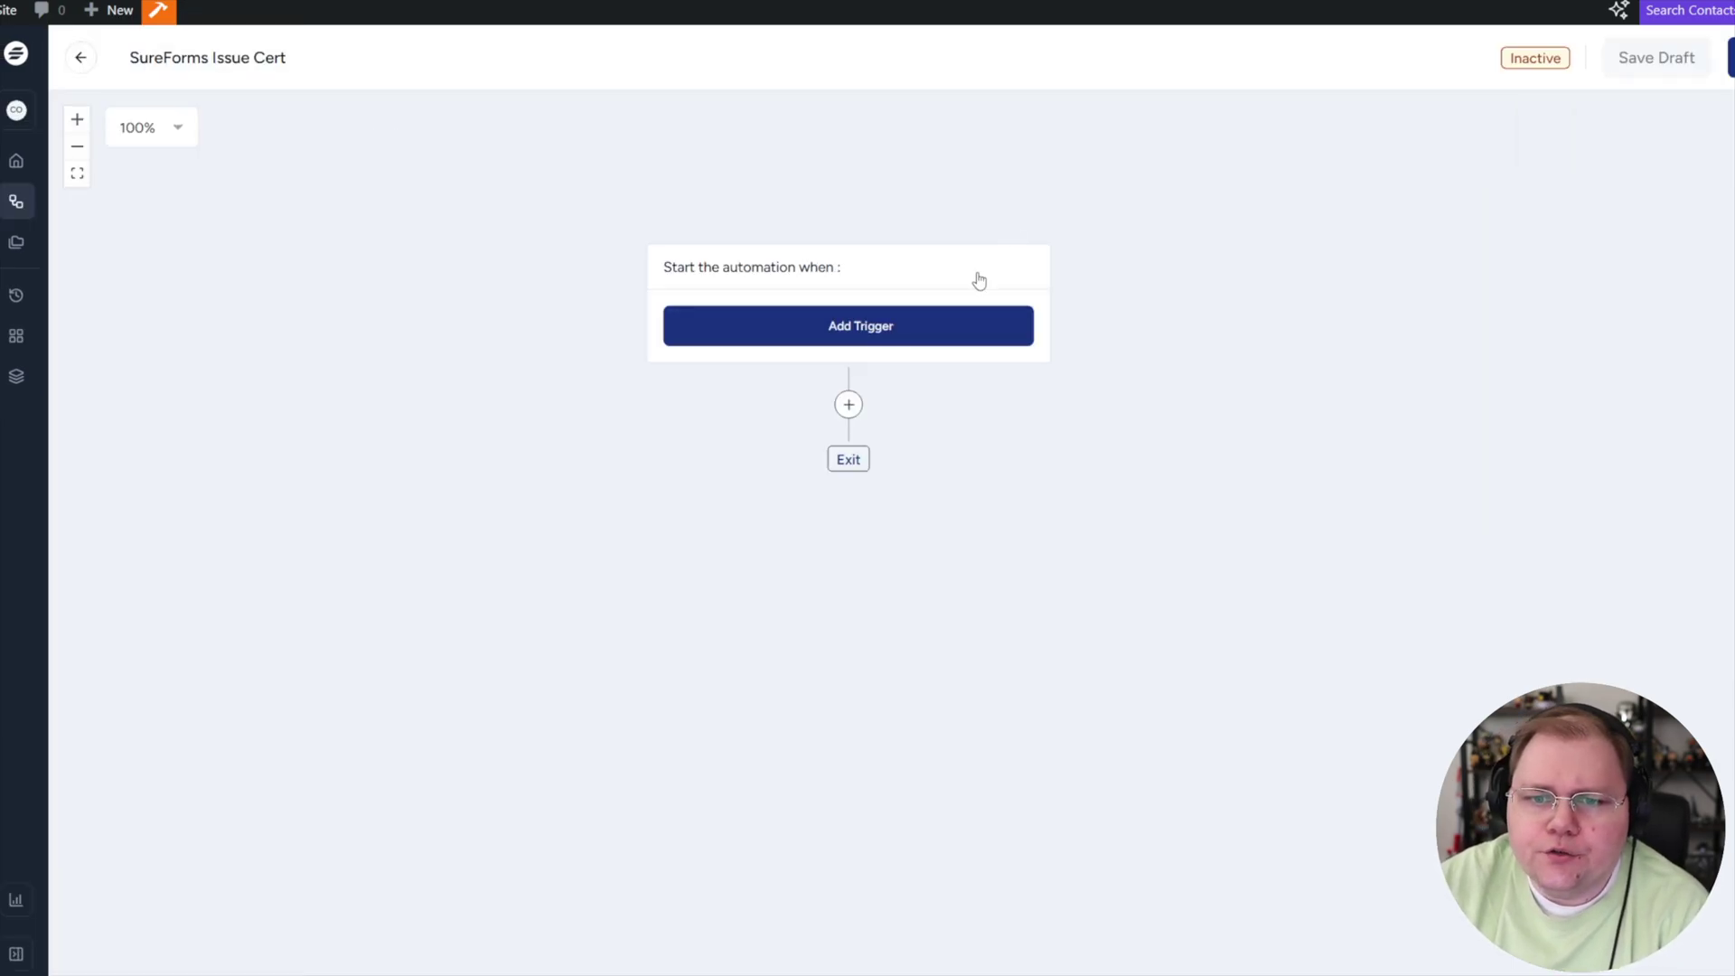
- Add a trigger and search 'sureforms' to pick SureForms as the trigger app
click(859, 333)
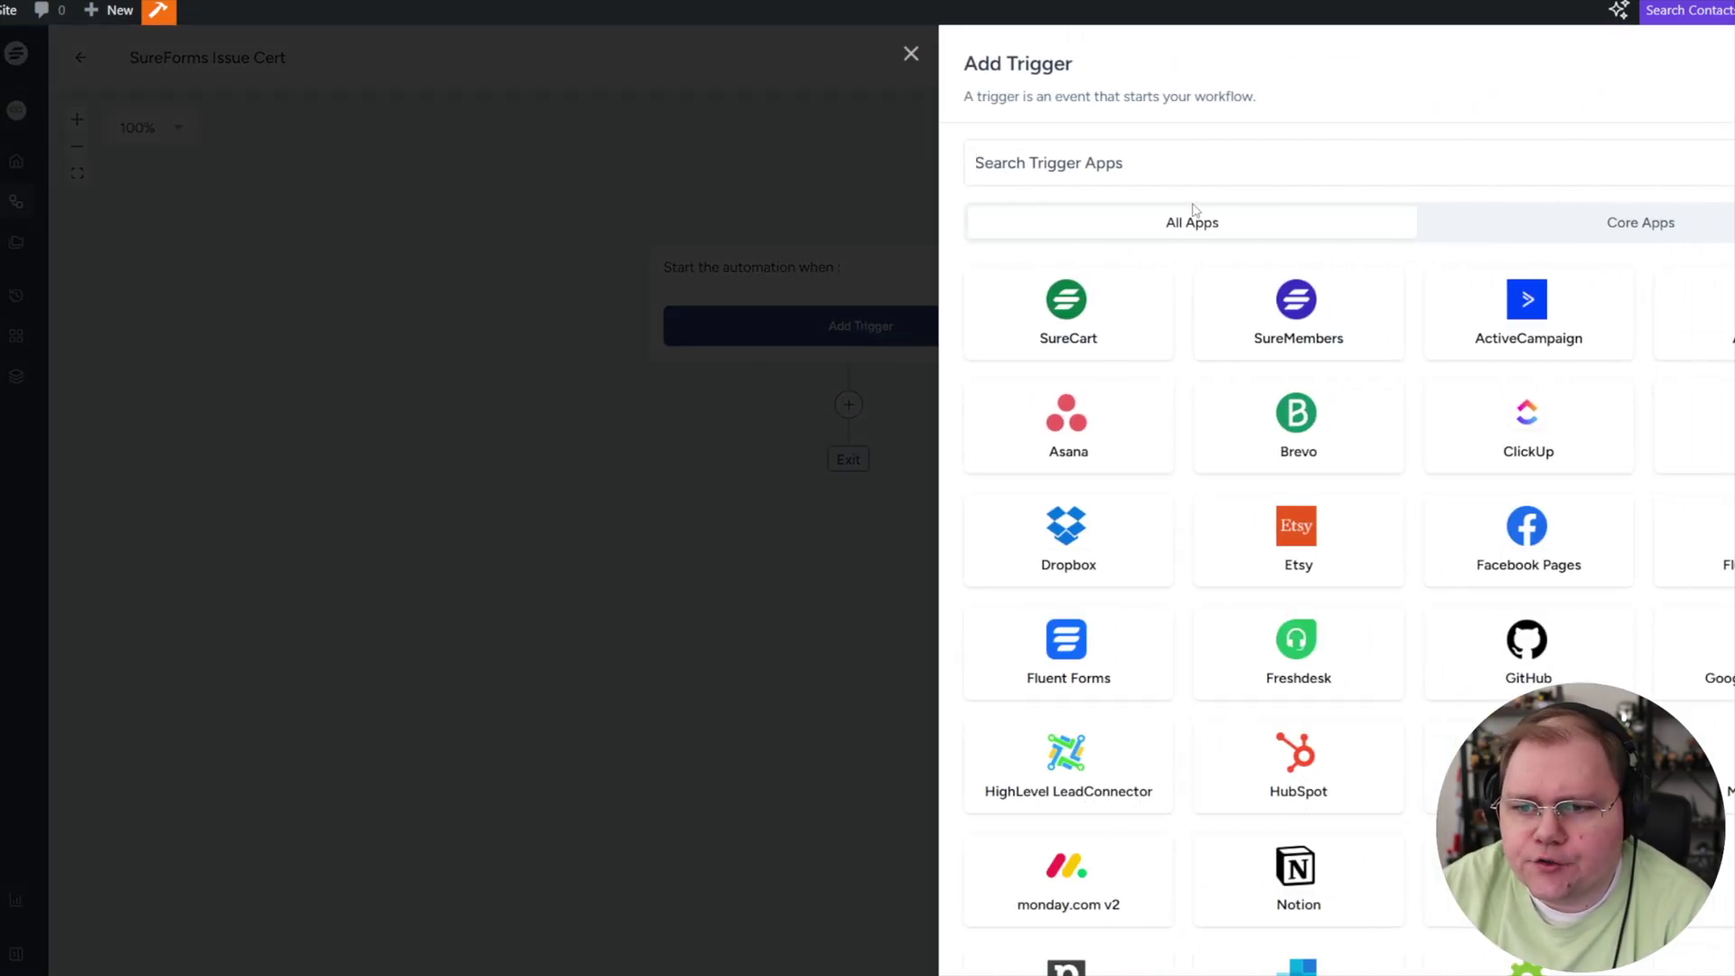
click(1104, 173)
text(s)
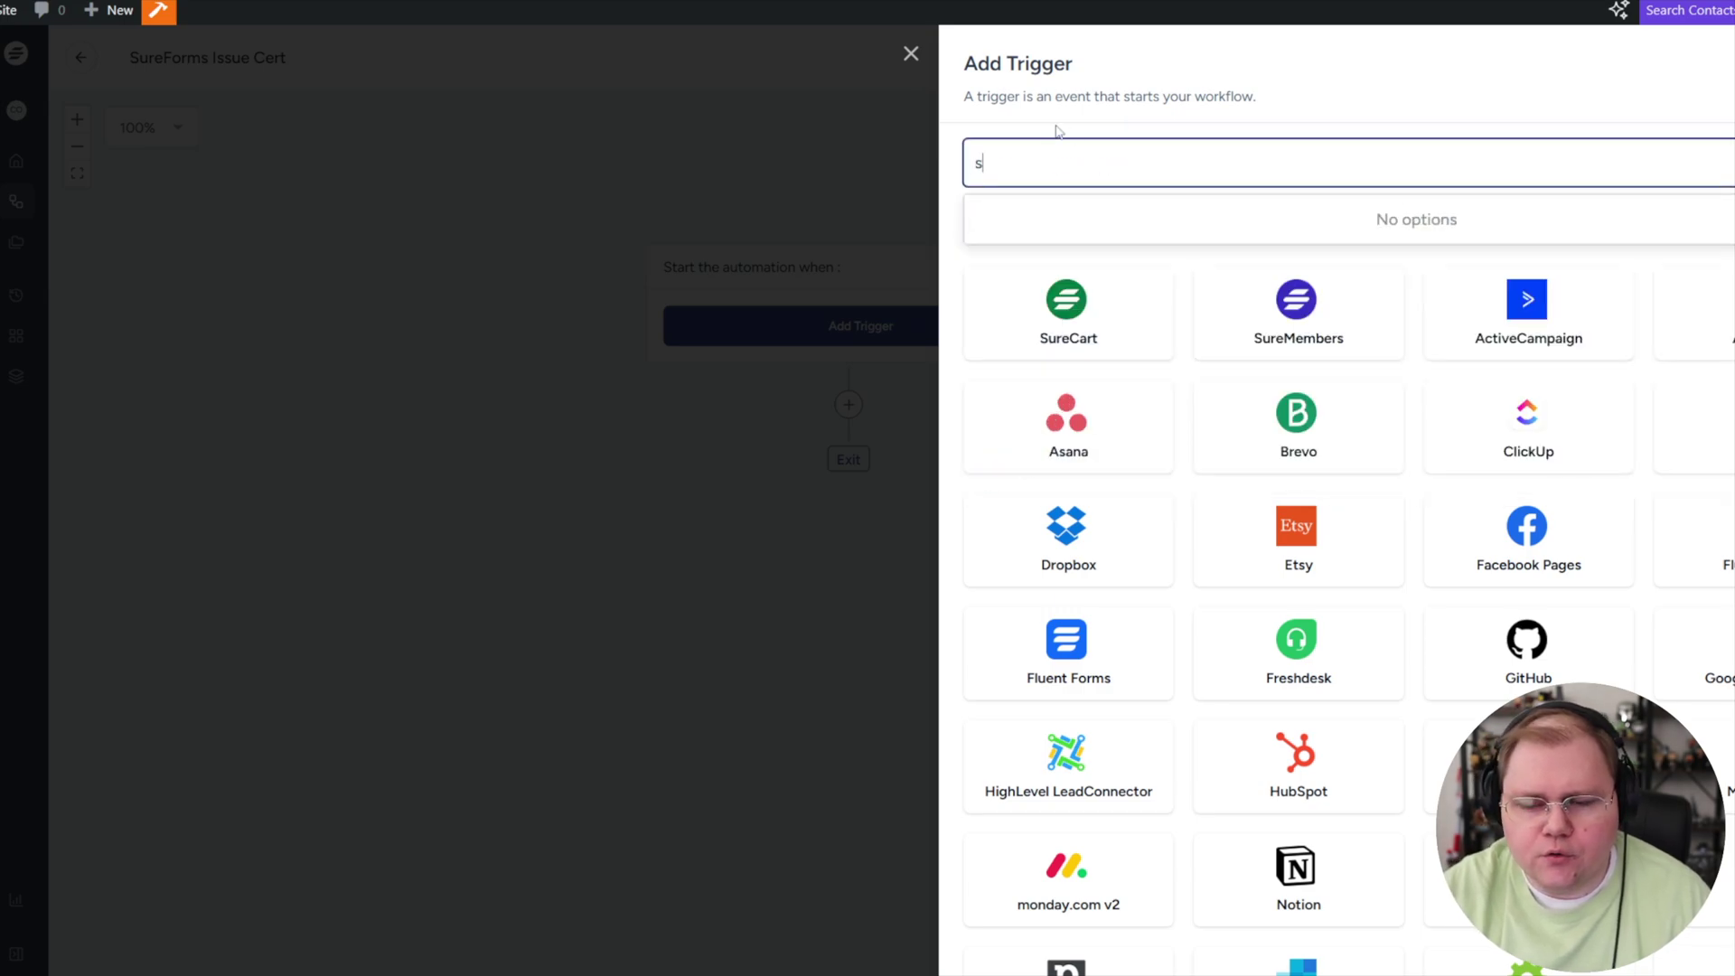
text(ureforms)
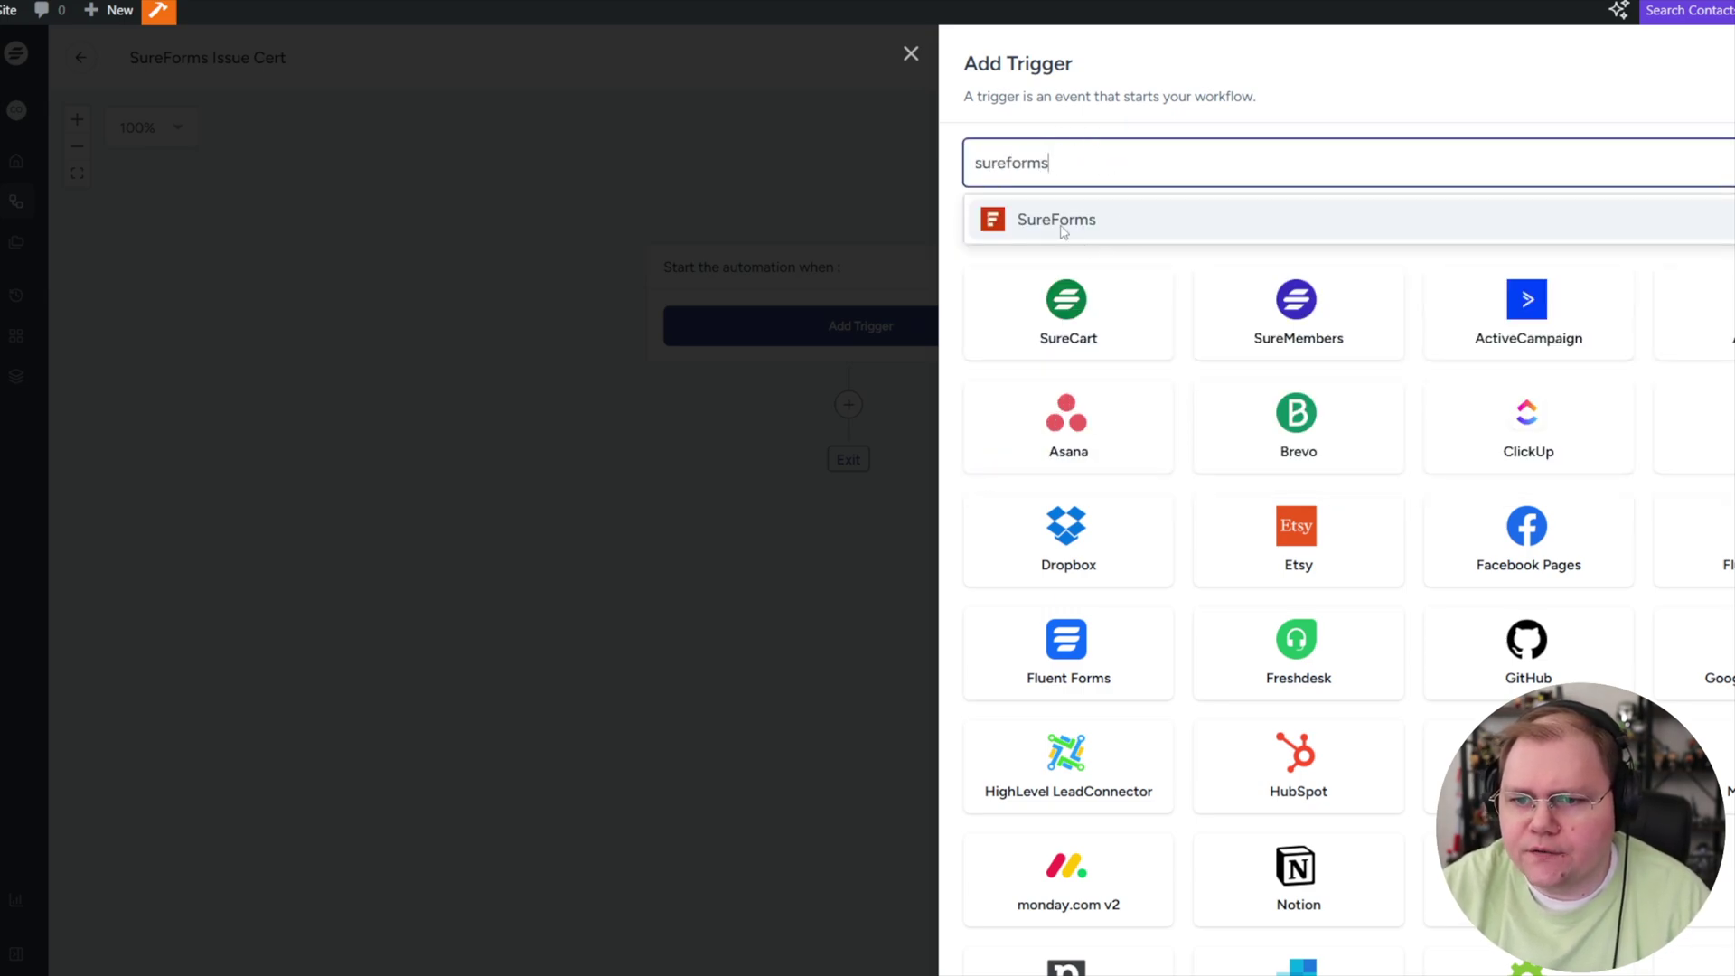
click(1062, 228)
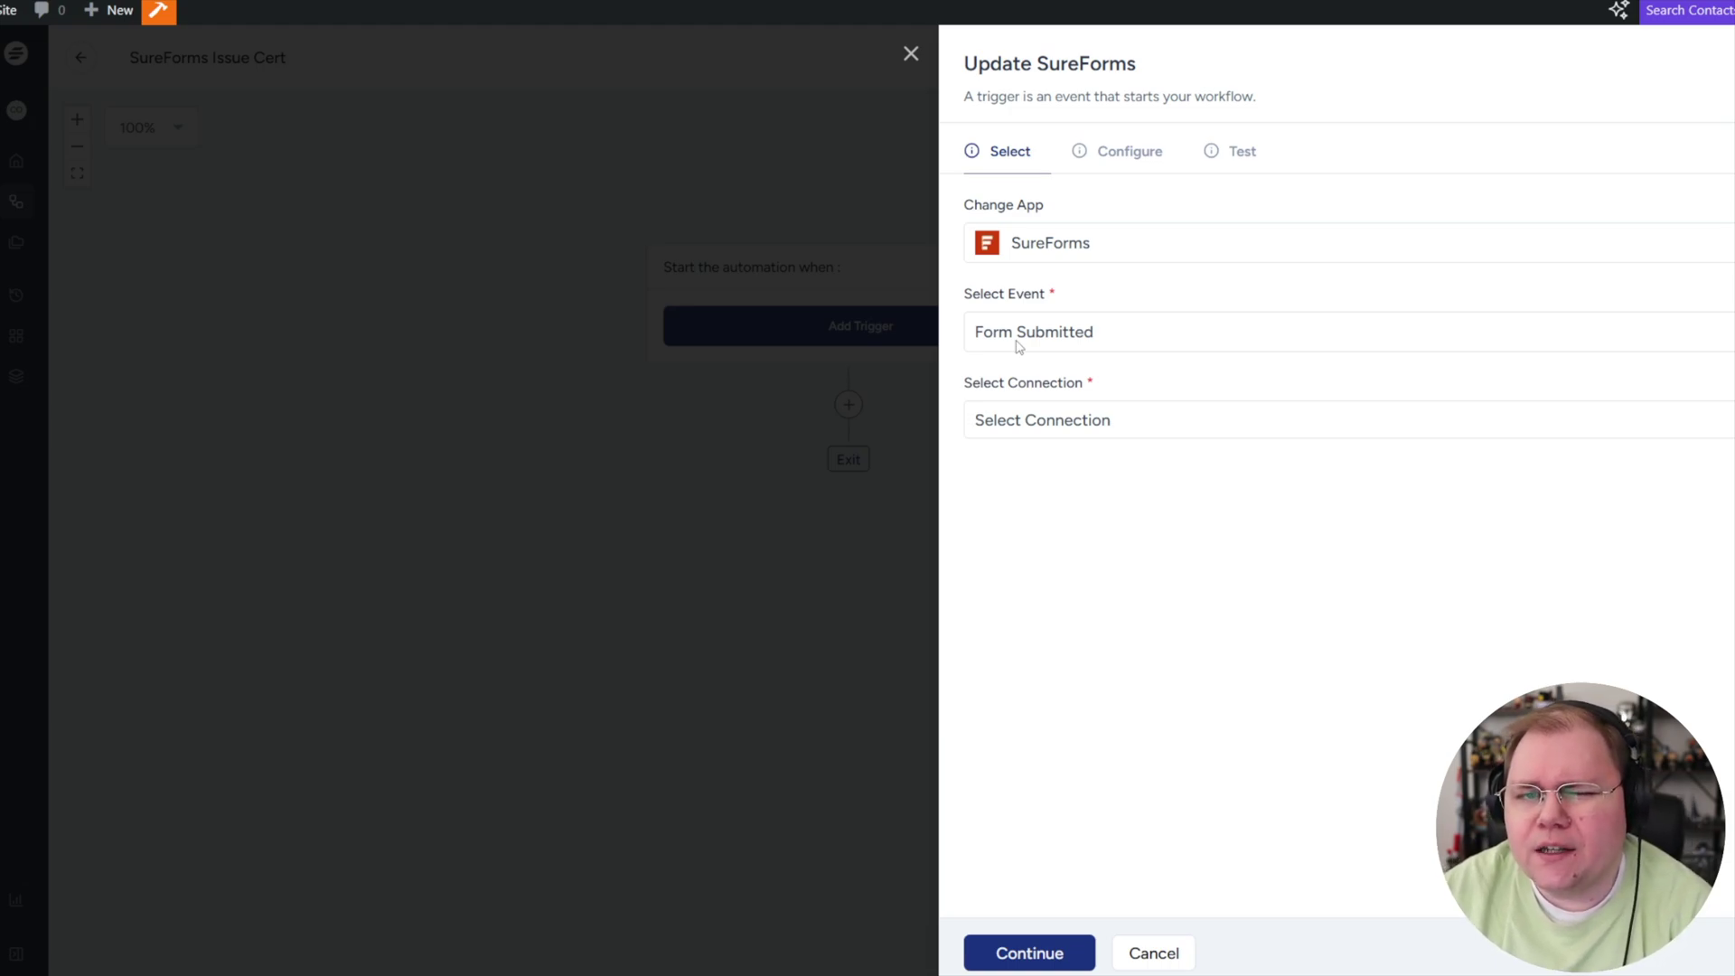
- Keep the Form Submitted event and use the WordPress - marketingfunnels.live connection
click(1100, 332)
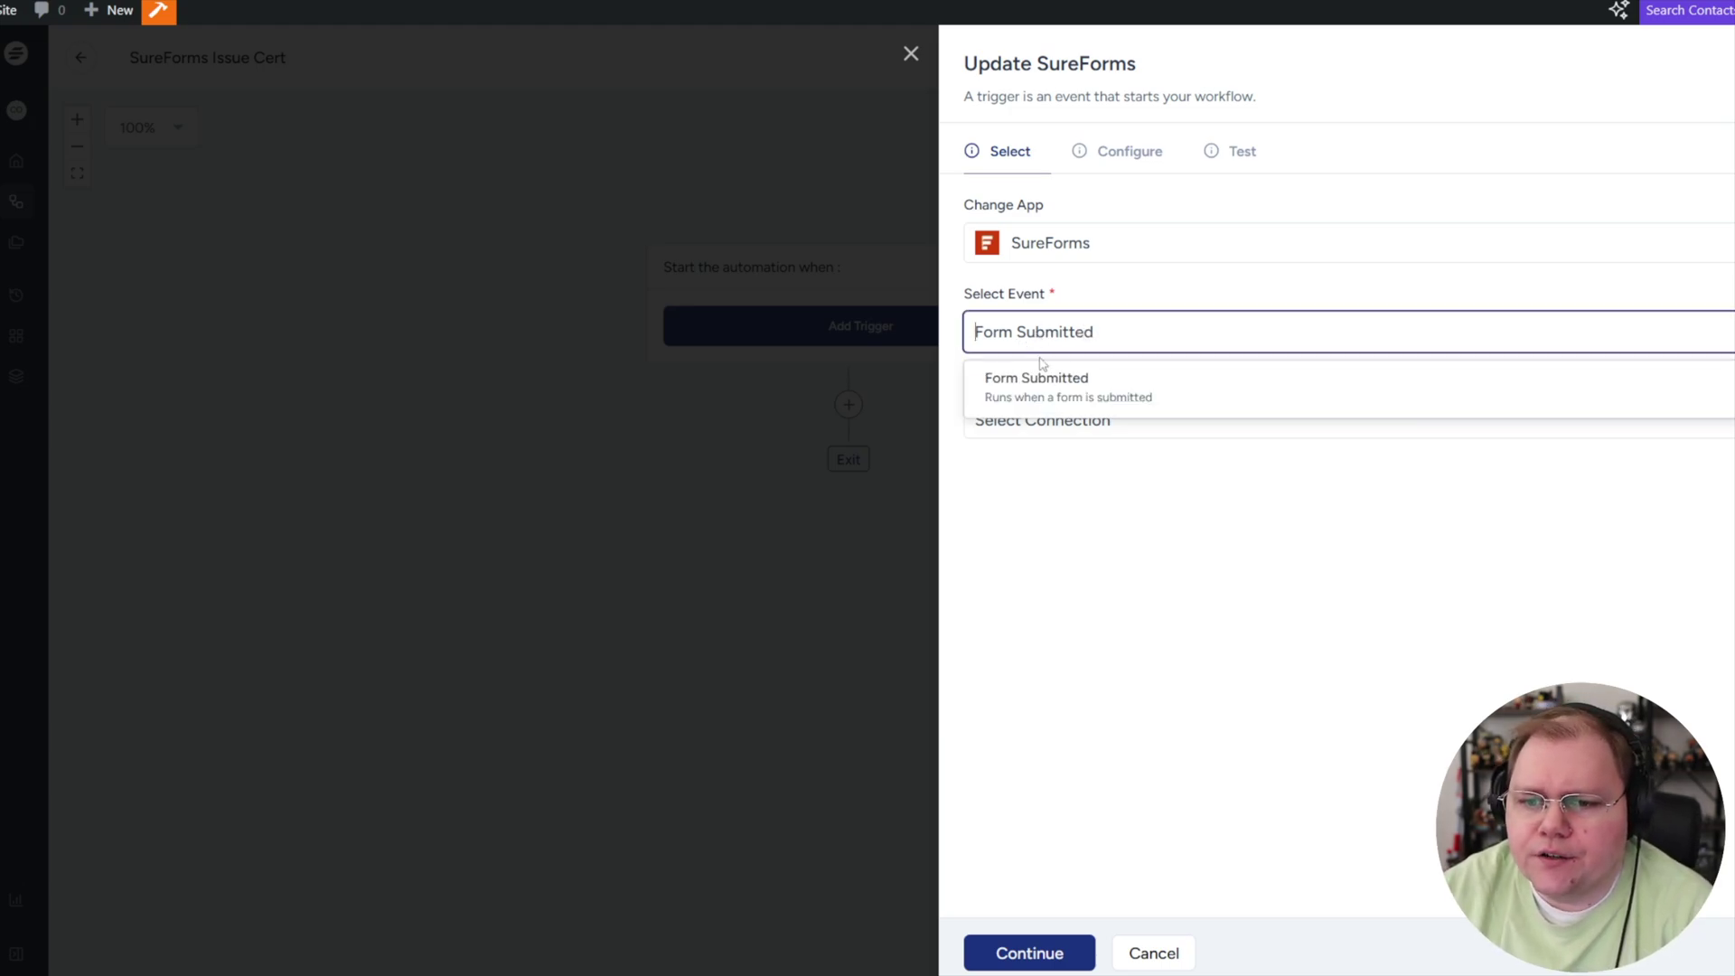
click(1039, 375)
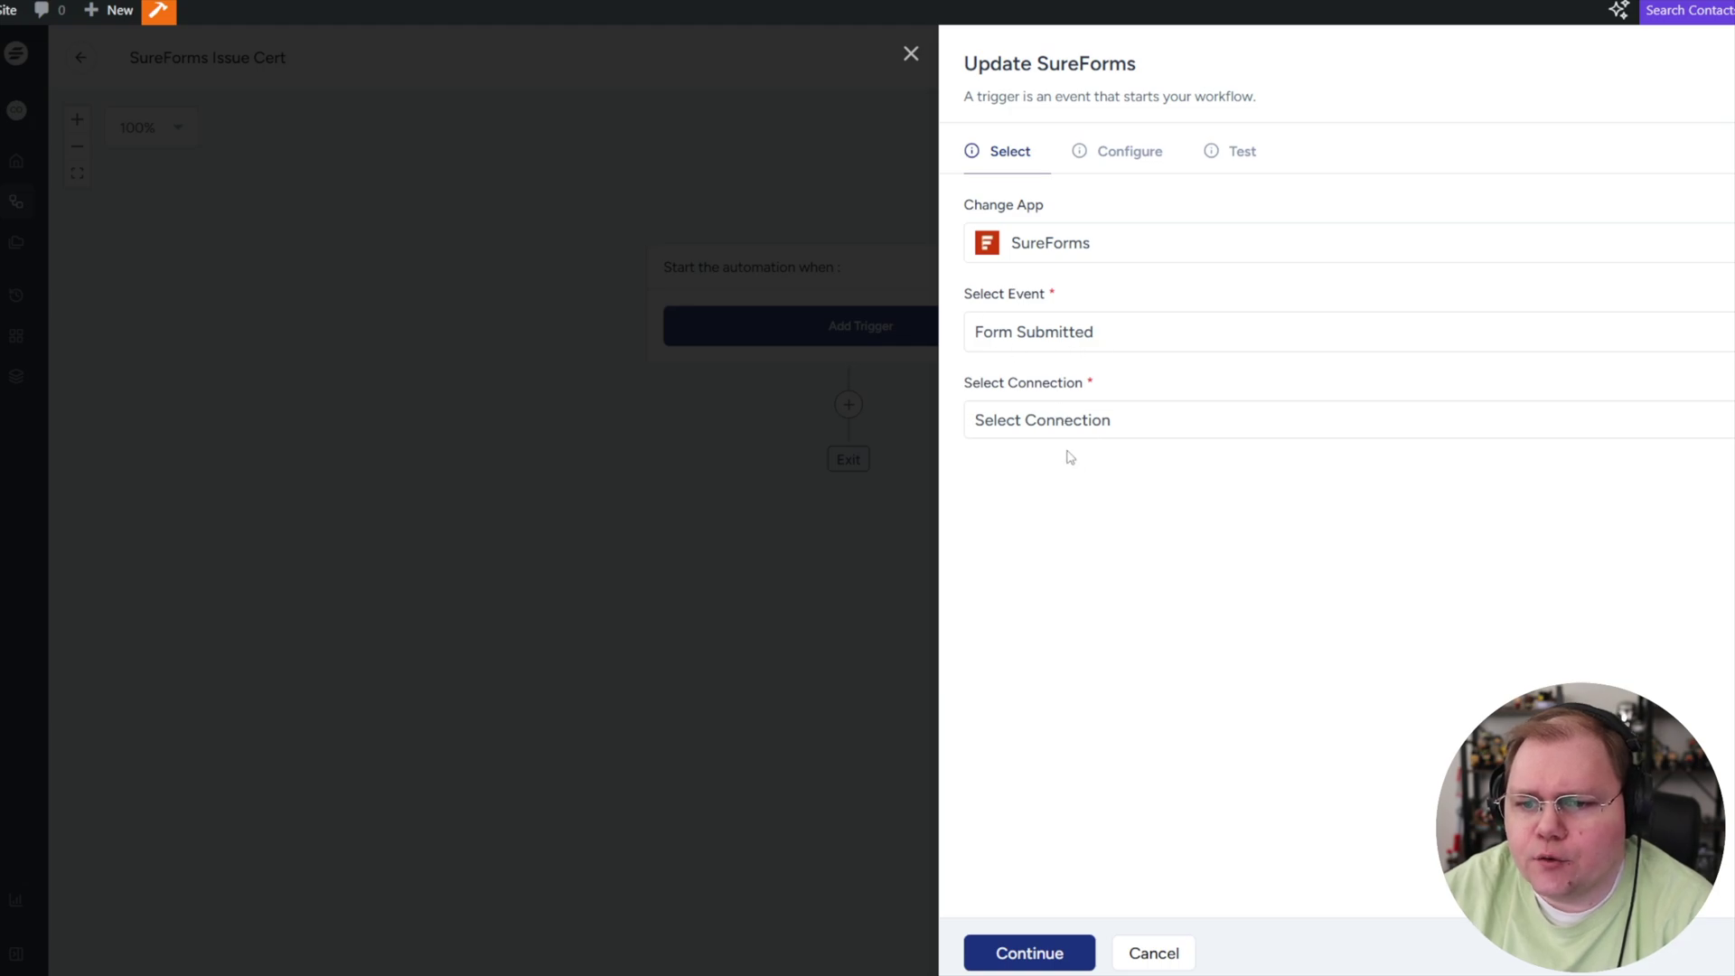
click(1039, 425)
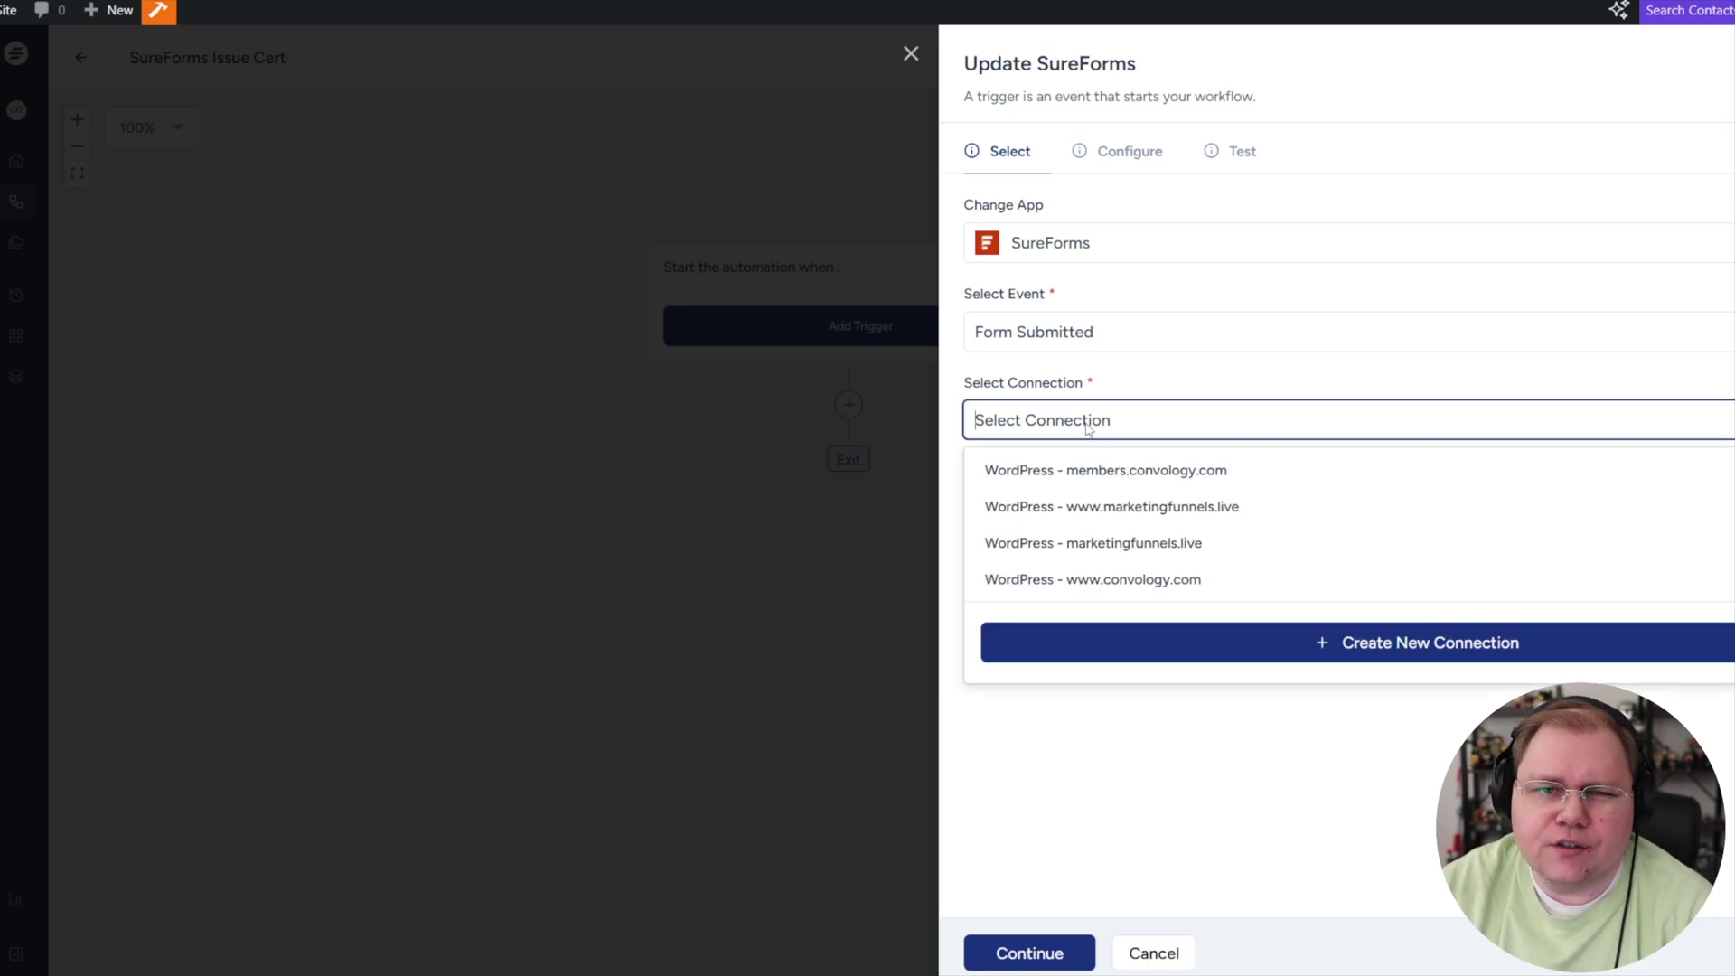
click(1121, 543)
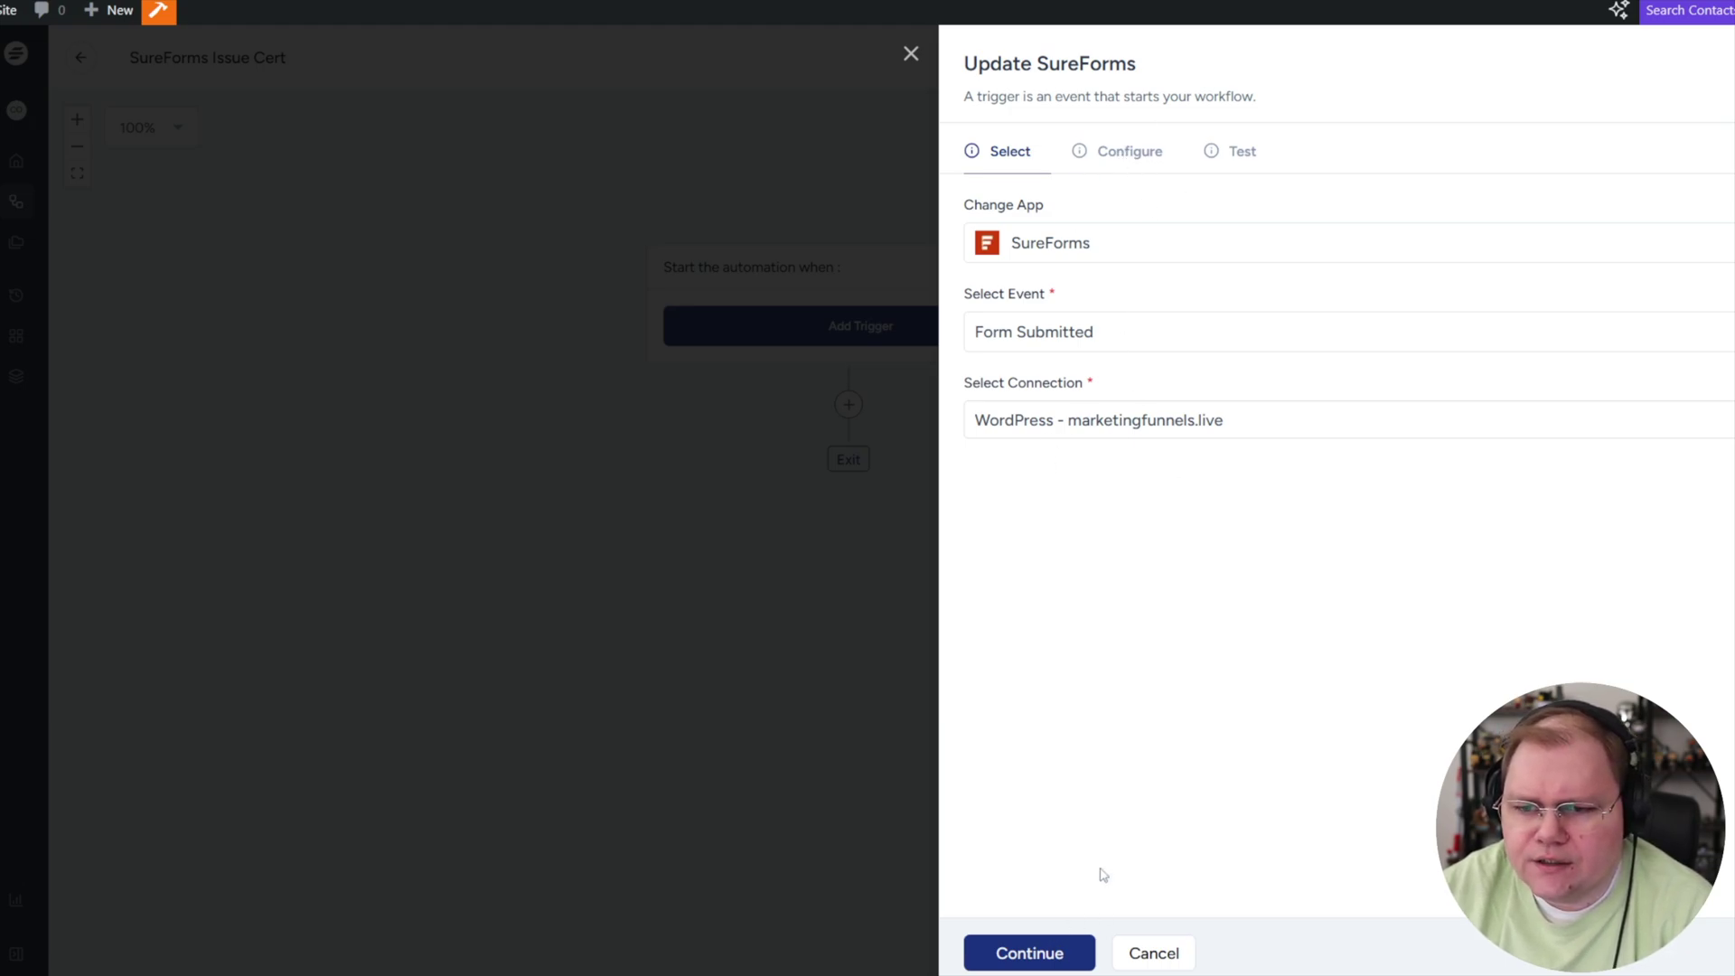
click(1030, 953)
- Select the 'Members Only Cert Issue' form for the trigger and continue to the Test step
click(1041, 249)
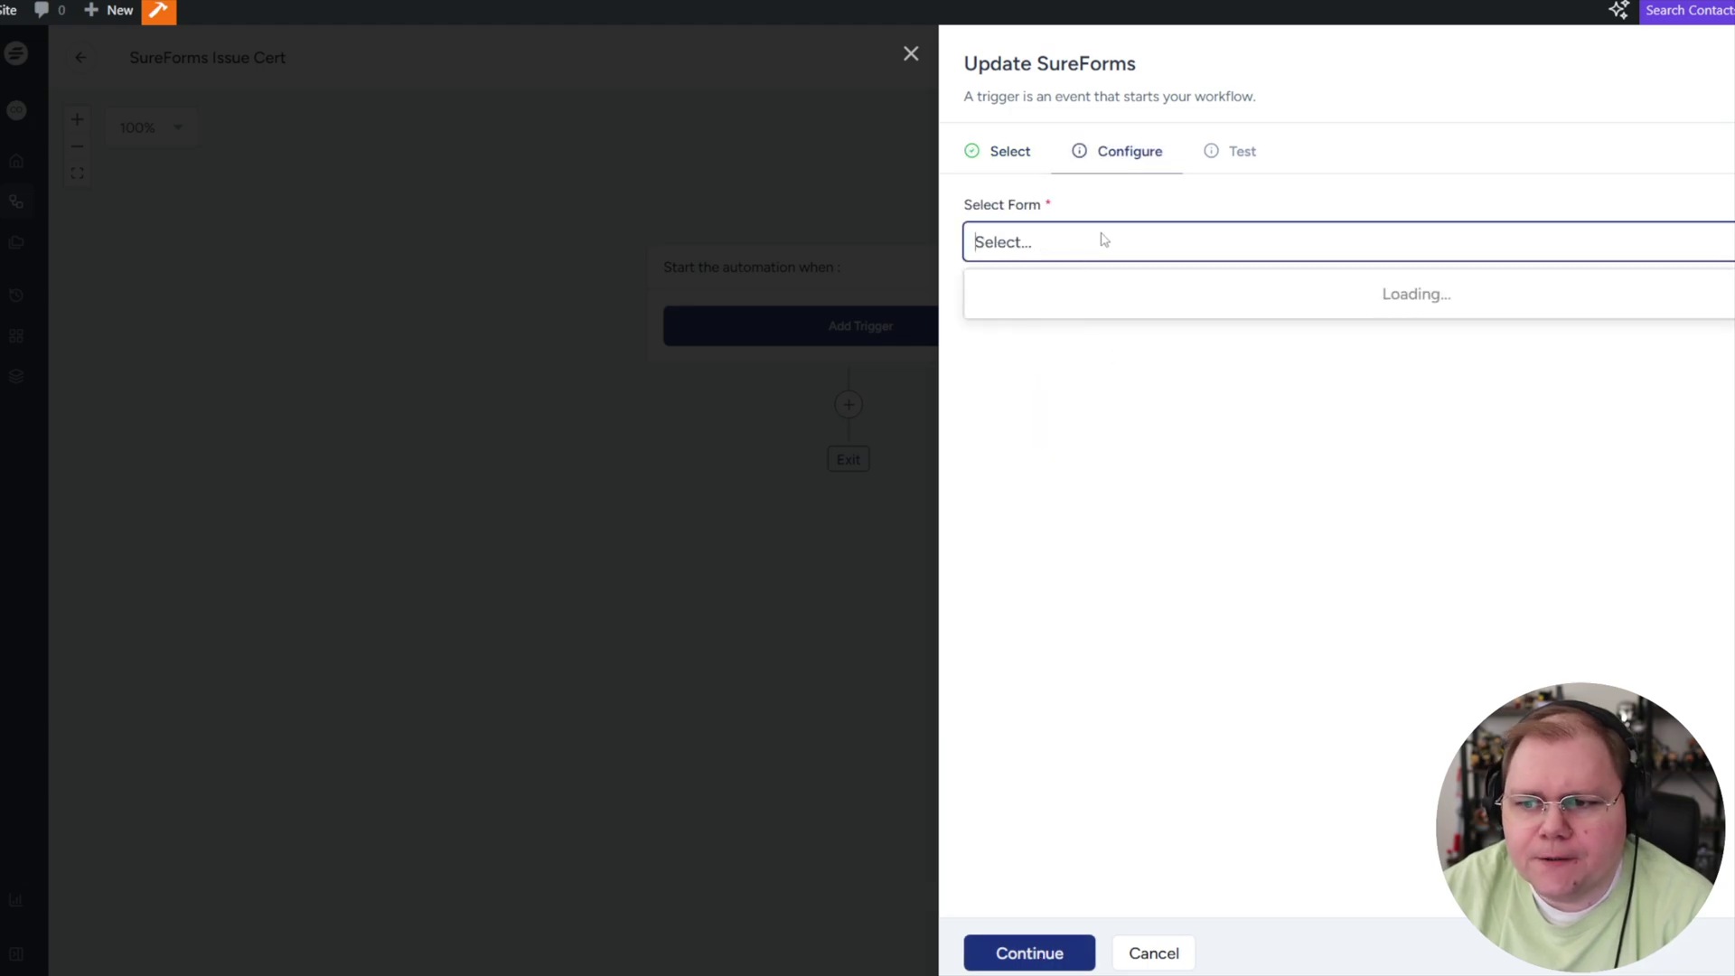
click(1044, 368)
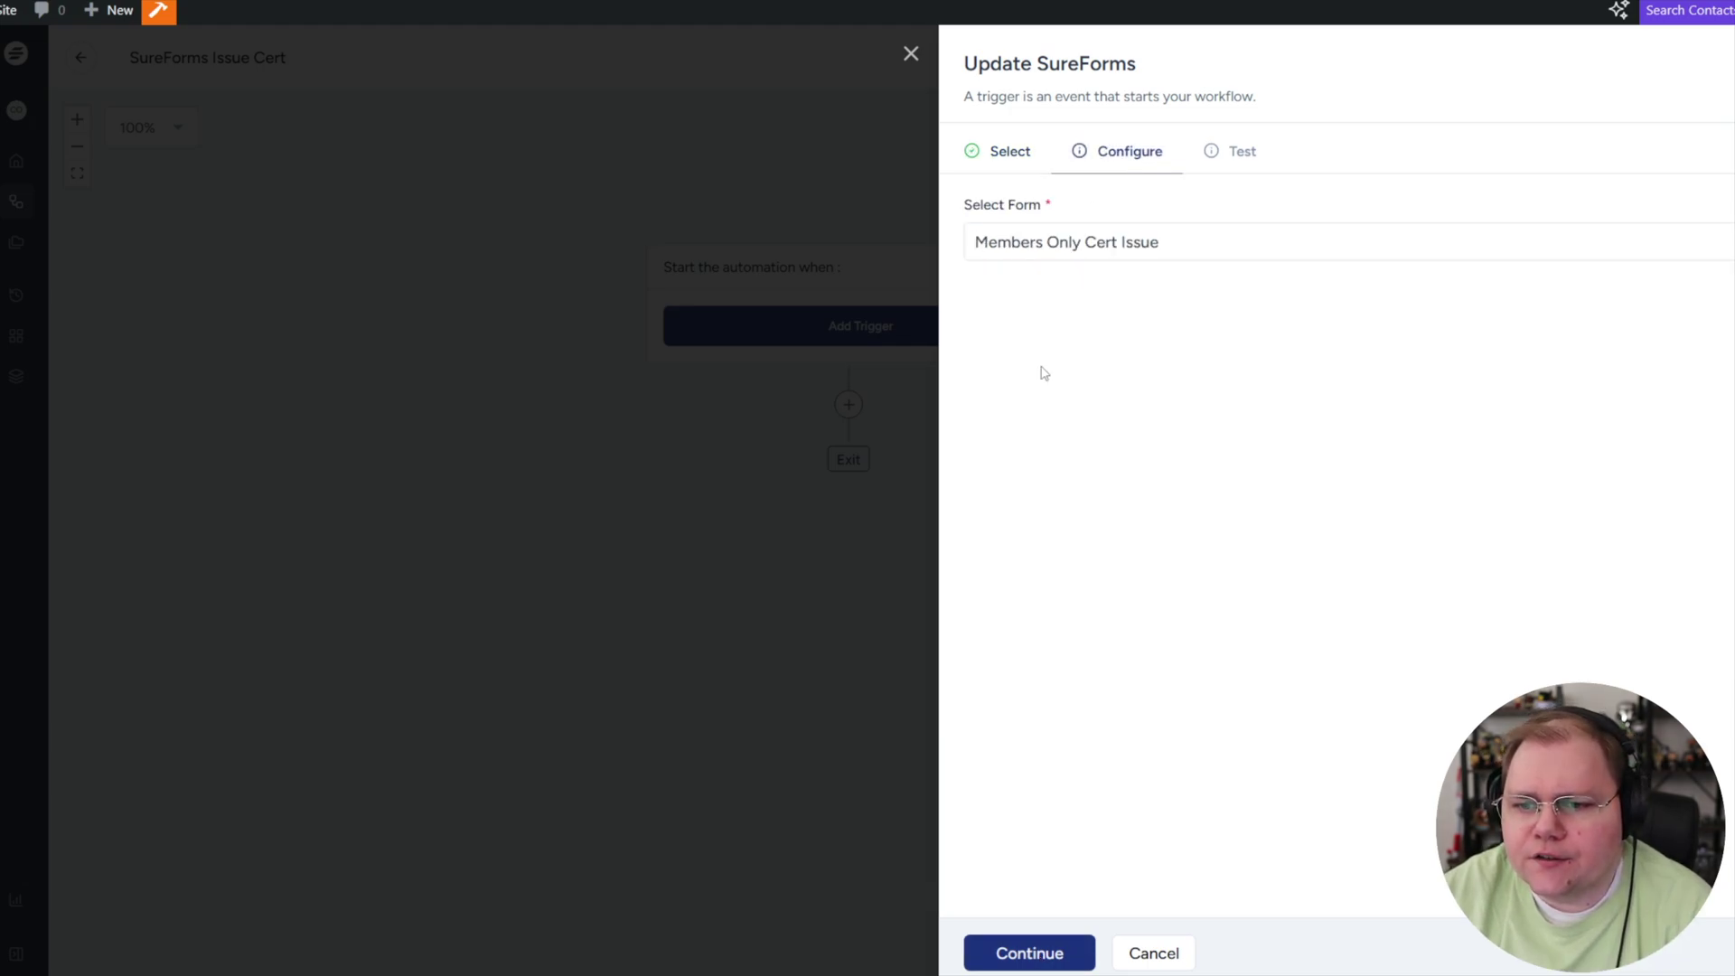
click(1035, 955)
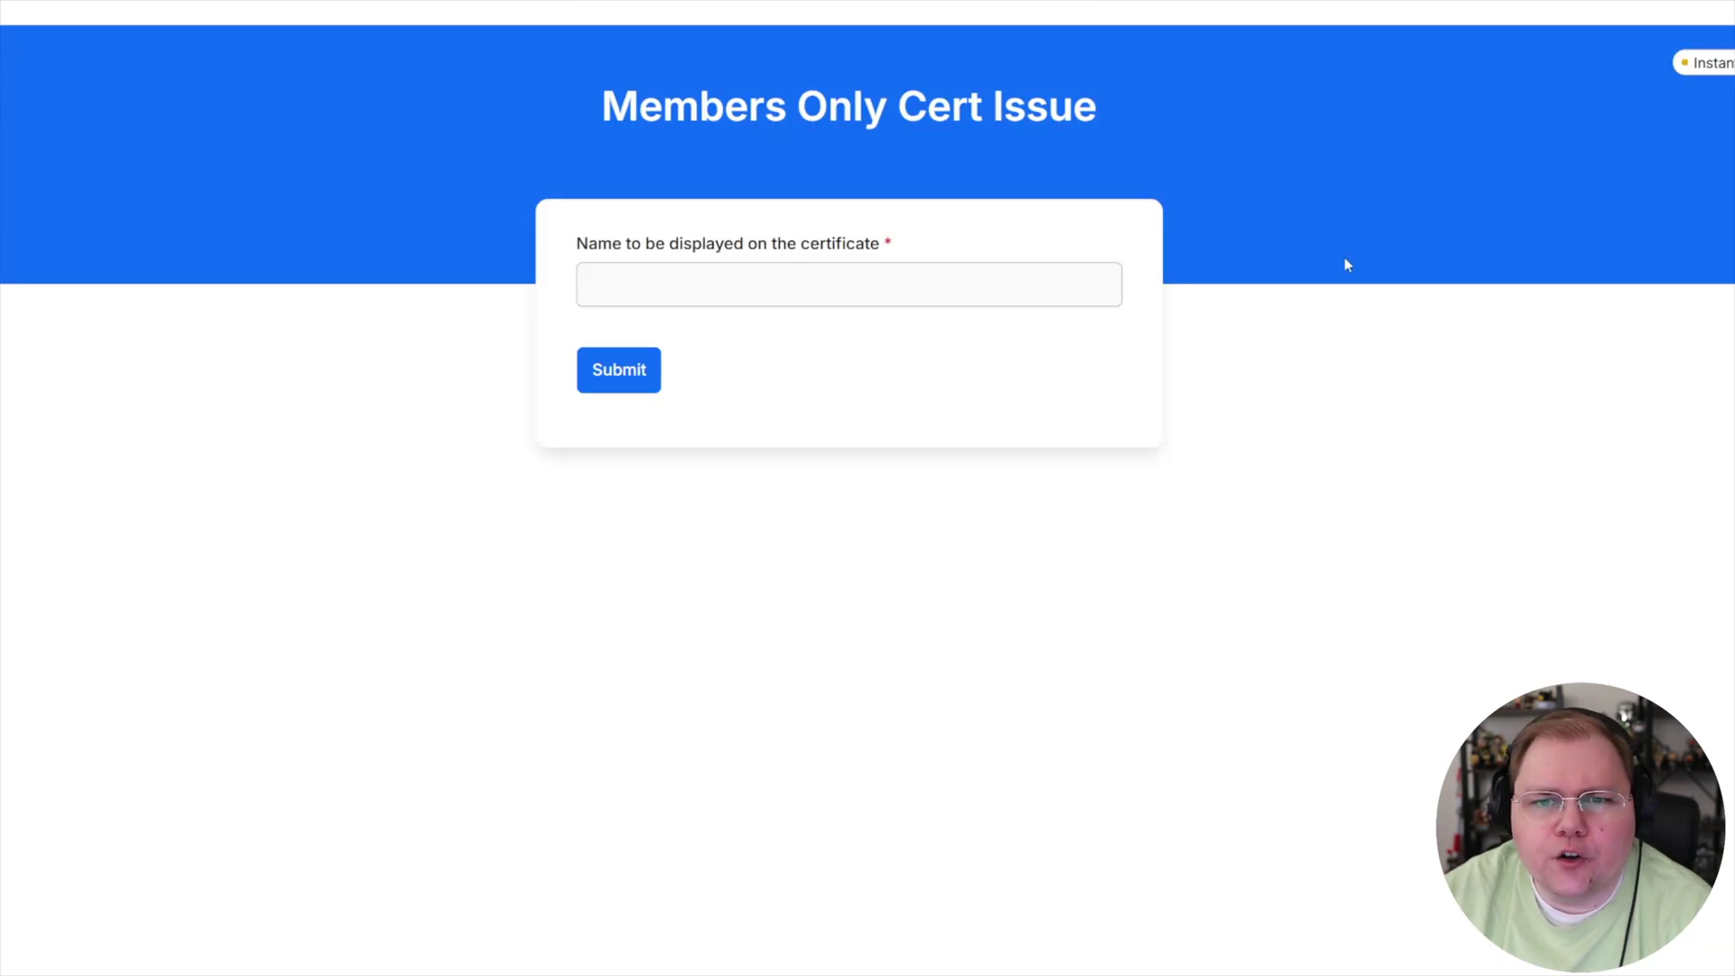
- Submit the Members Only Cert Issue form with a test name in the certificate name field
click(753, 290)
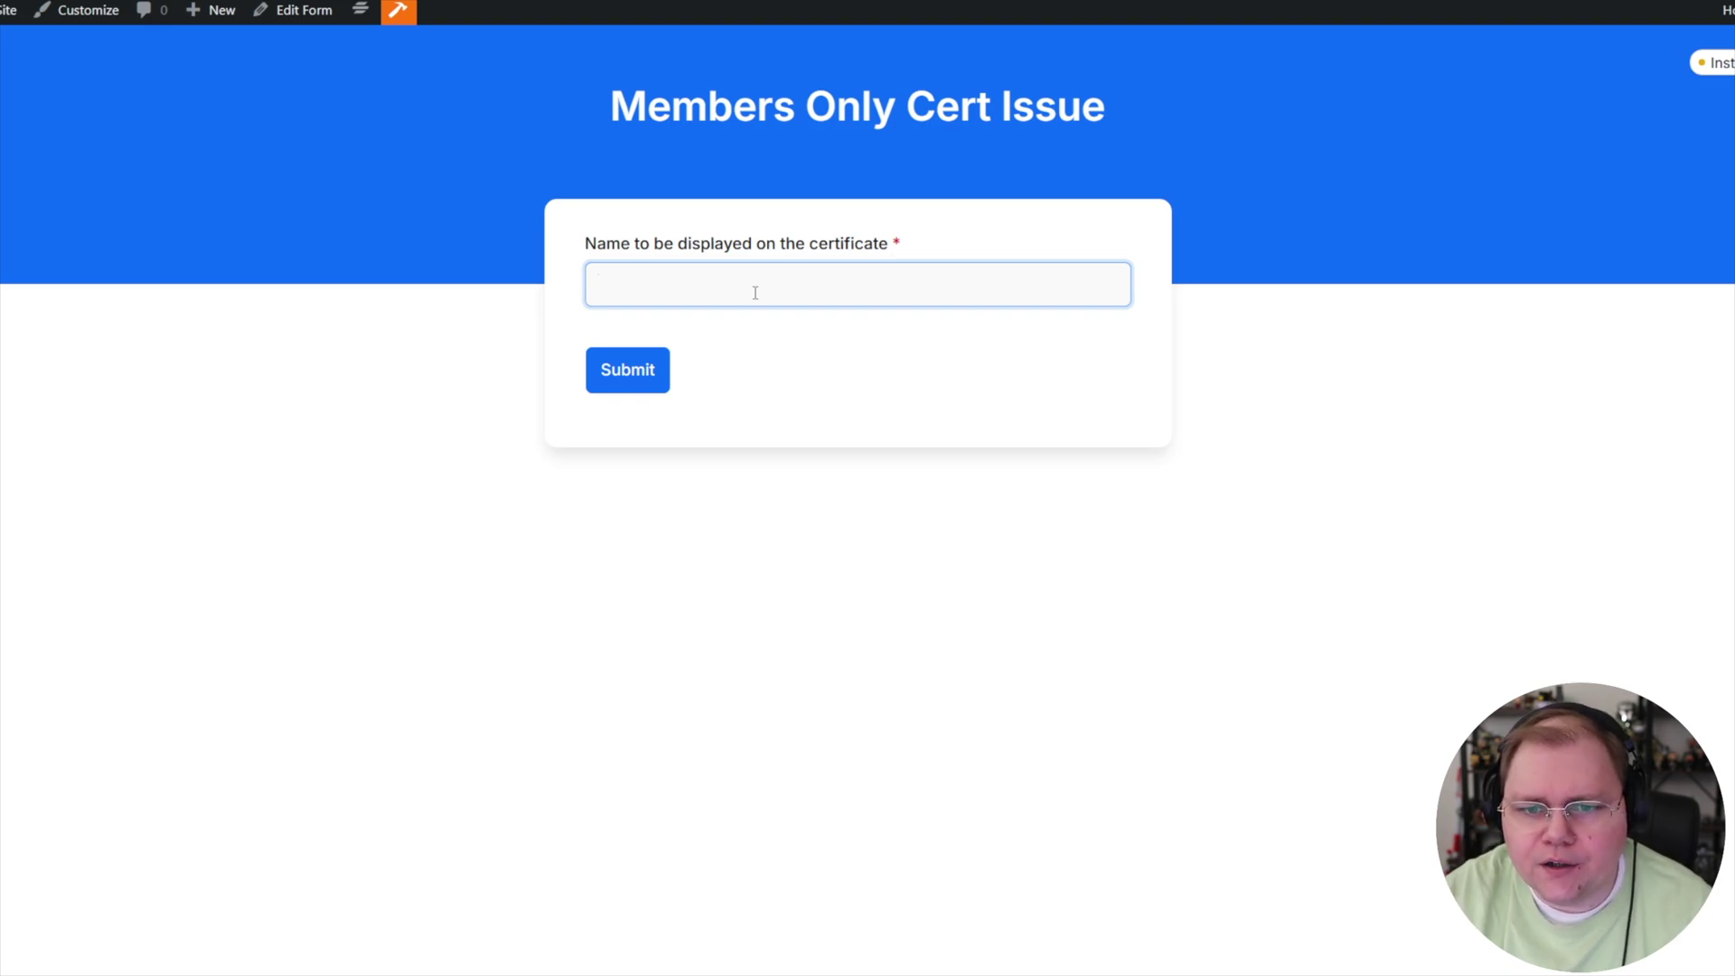
text(D)
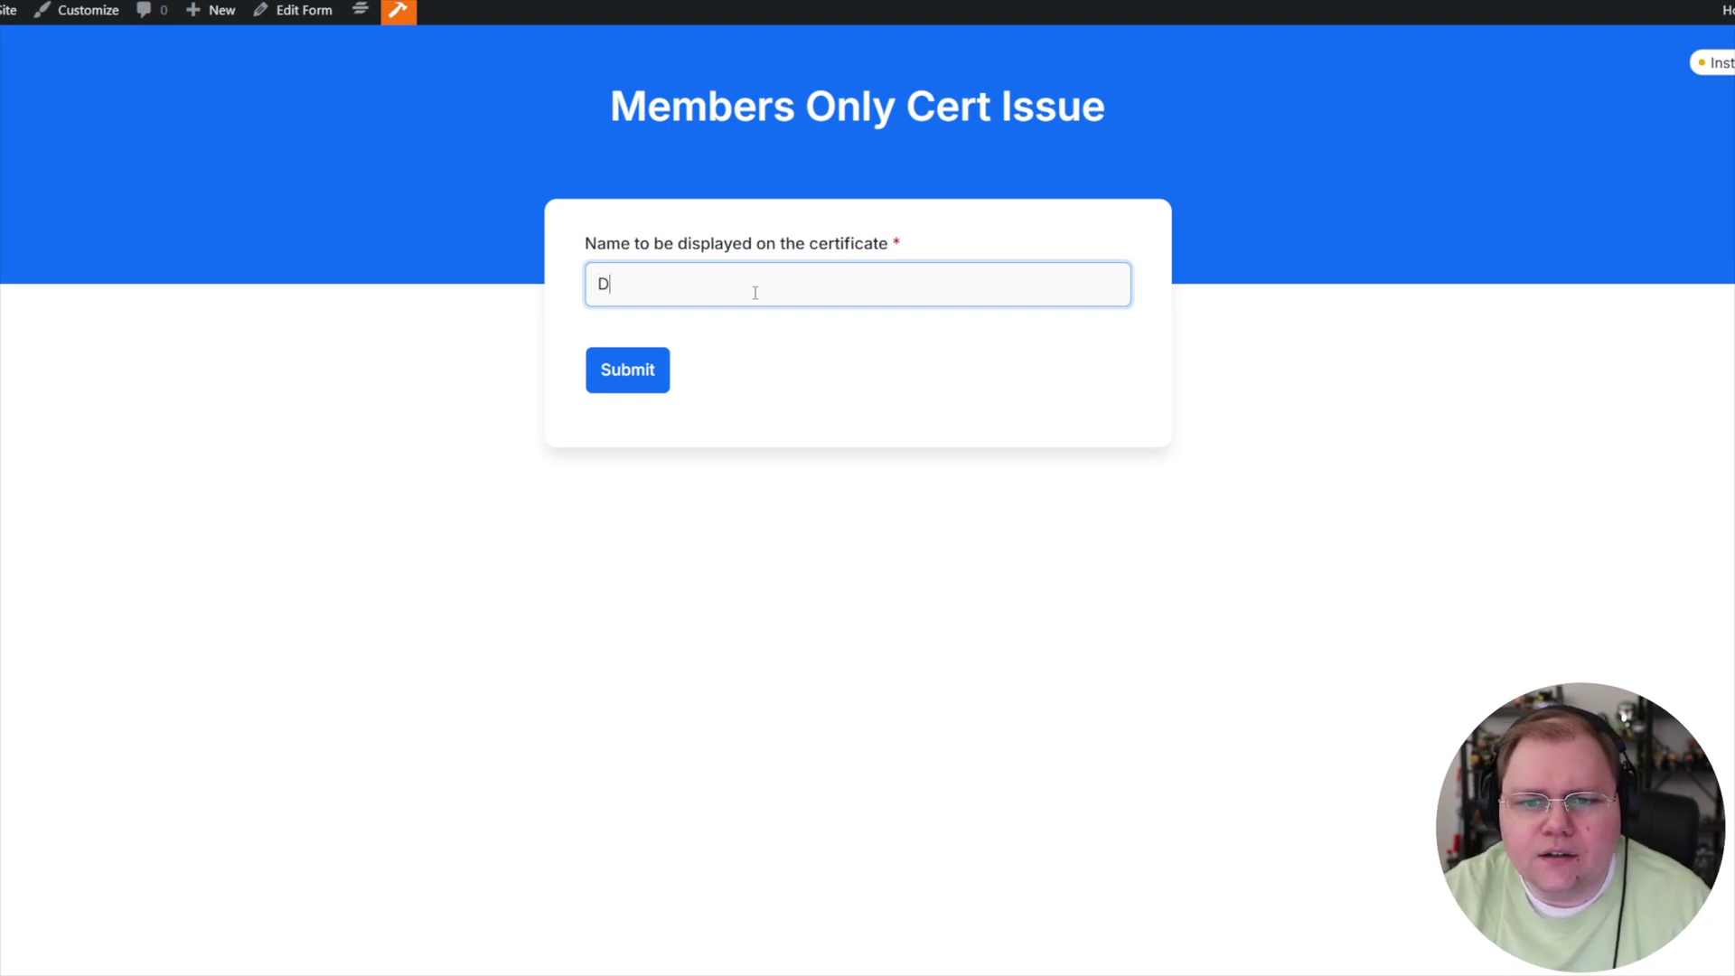
text(emo Guy)
key(Return)
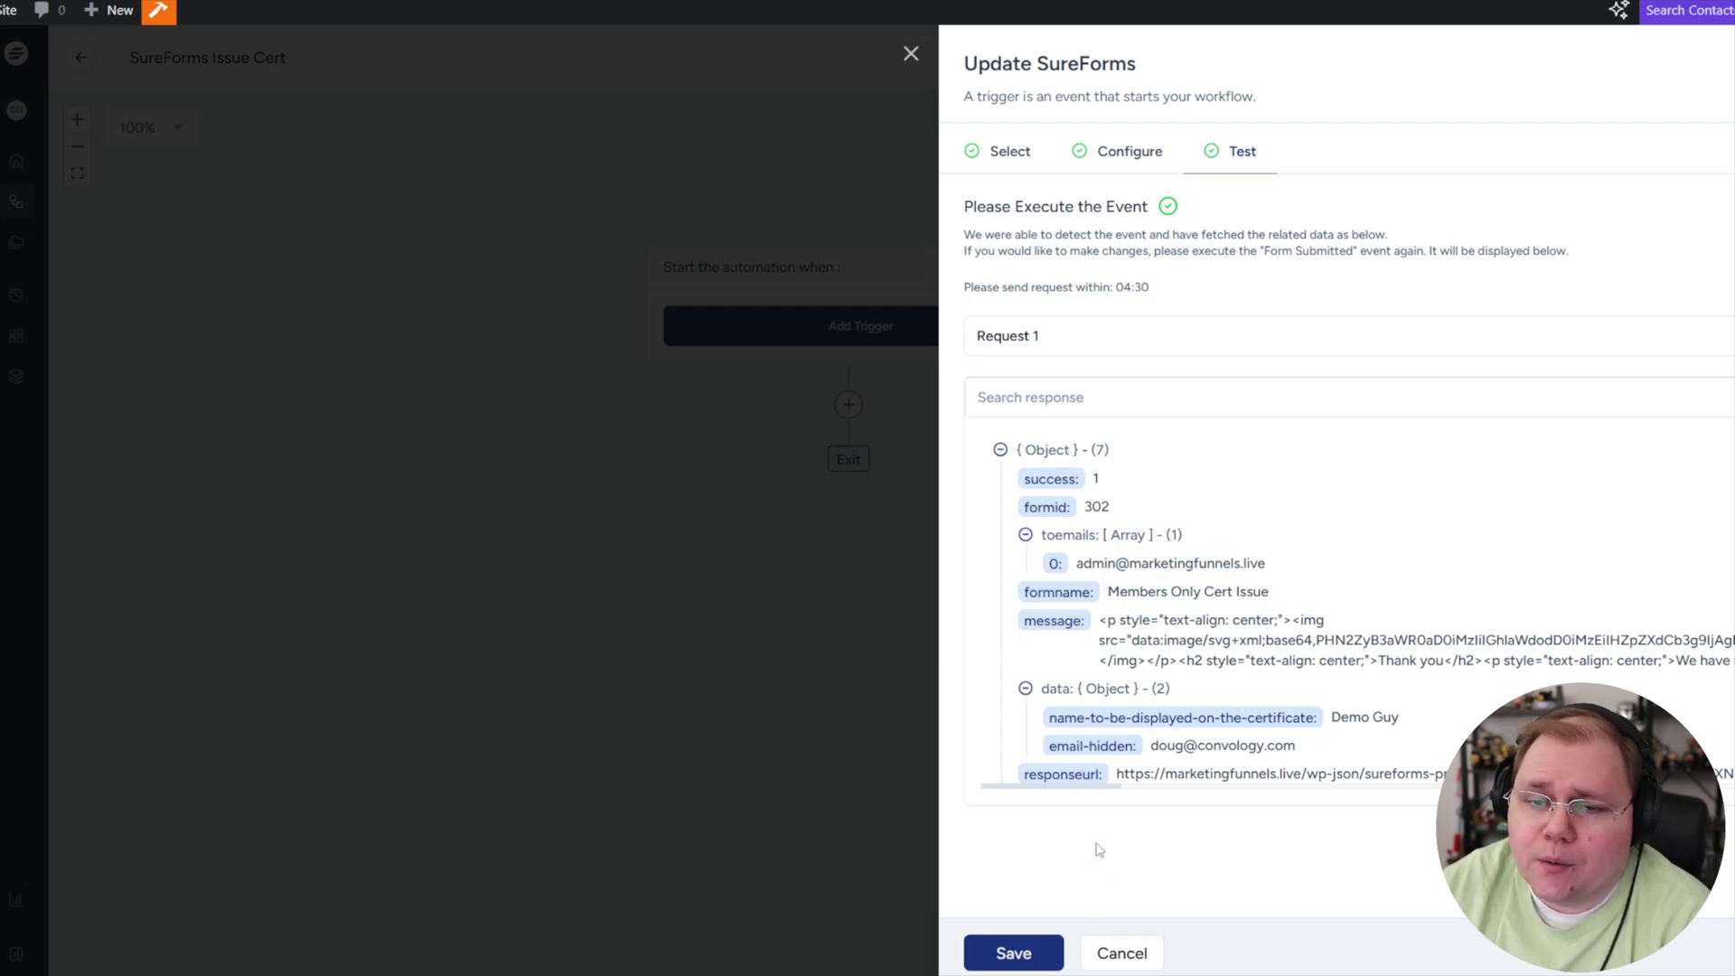
- Save the SureForms trigger and add a Certifier action using the Issue Credential event
click(1037, 962)
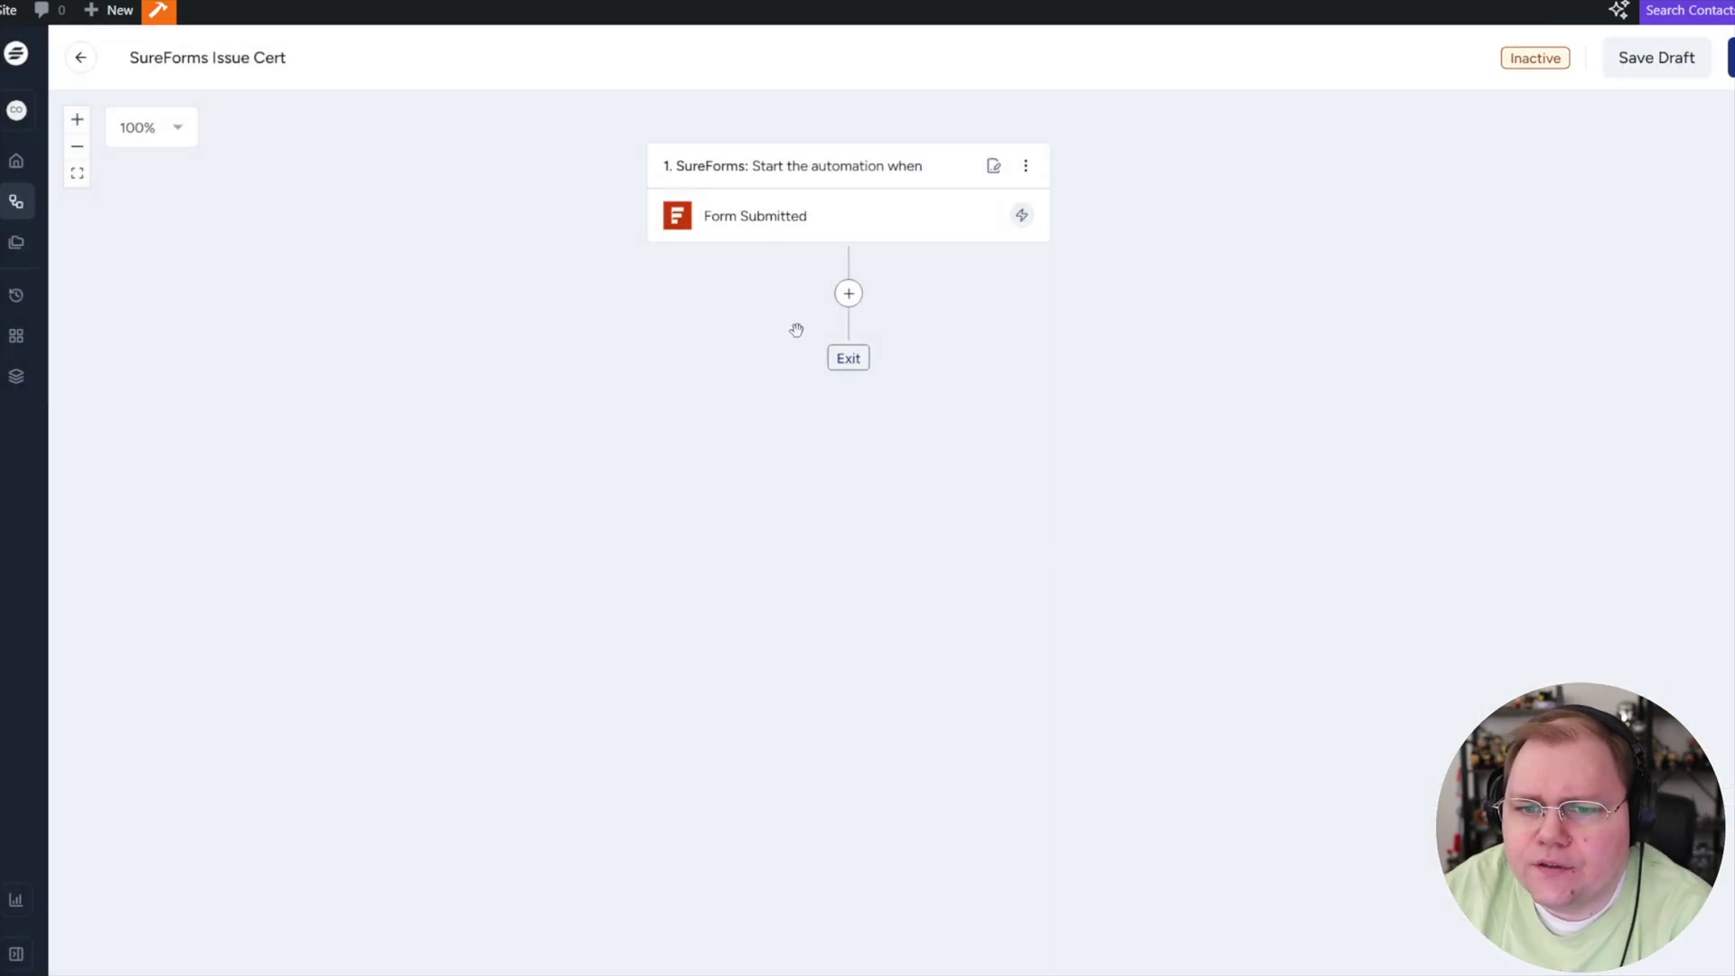
click(848, 294)
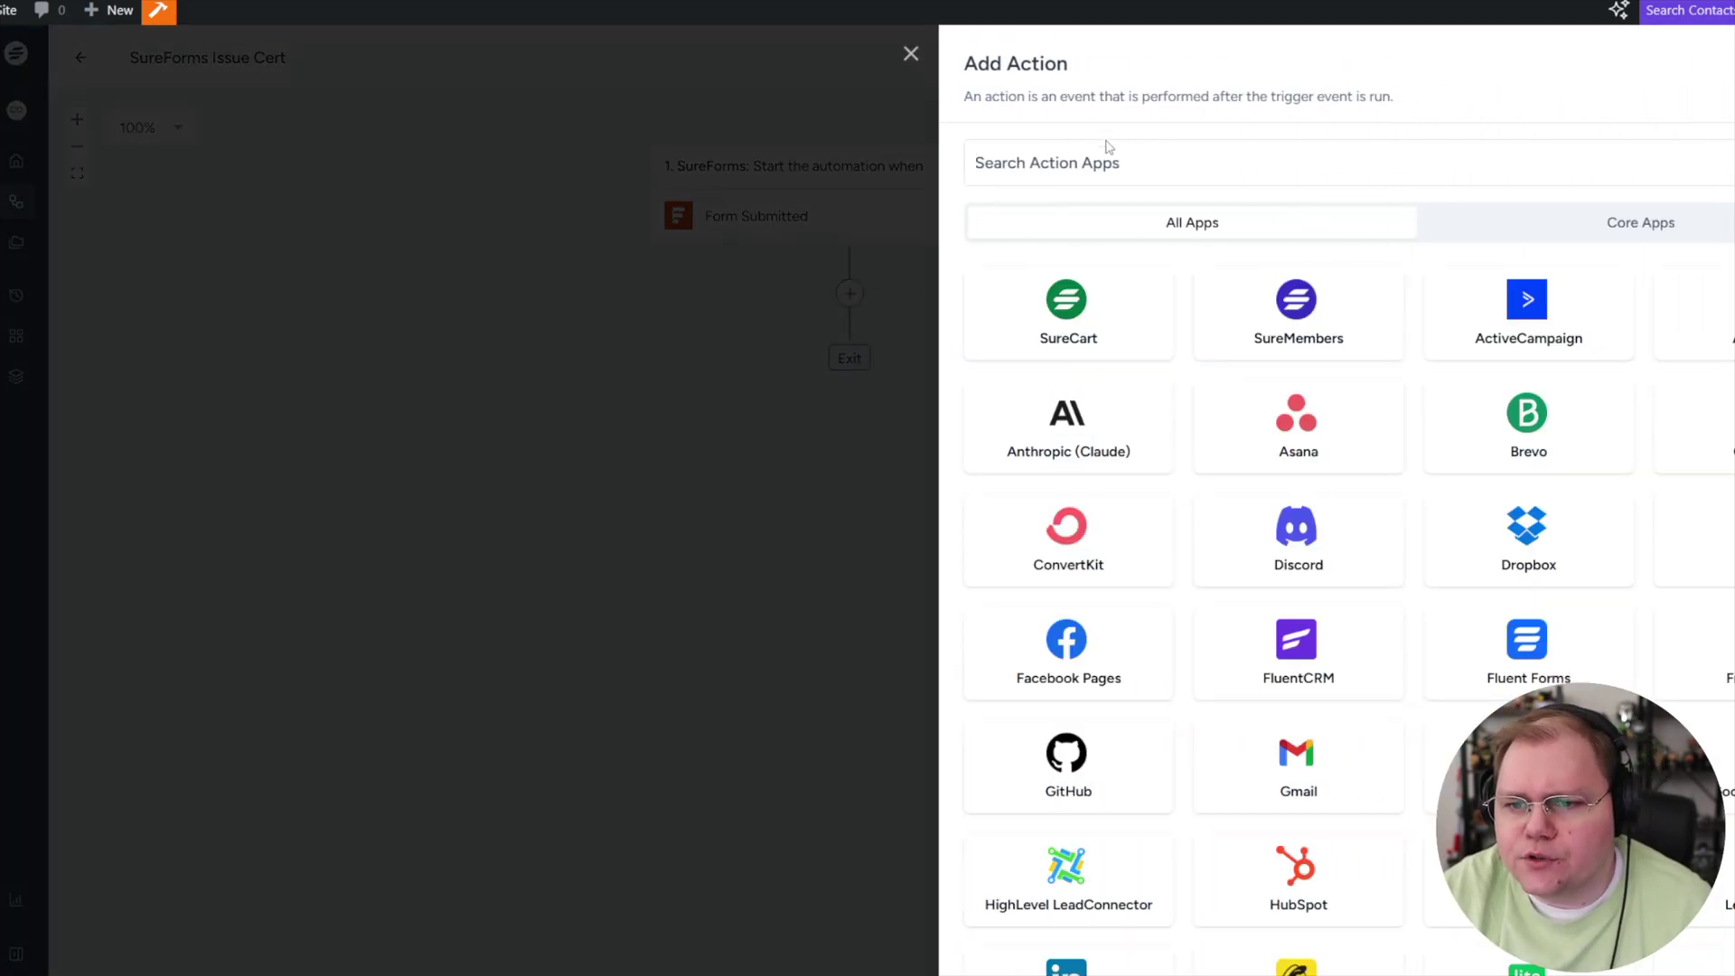
click(1075, 151)
text(certifier)
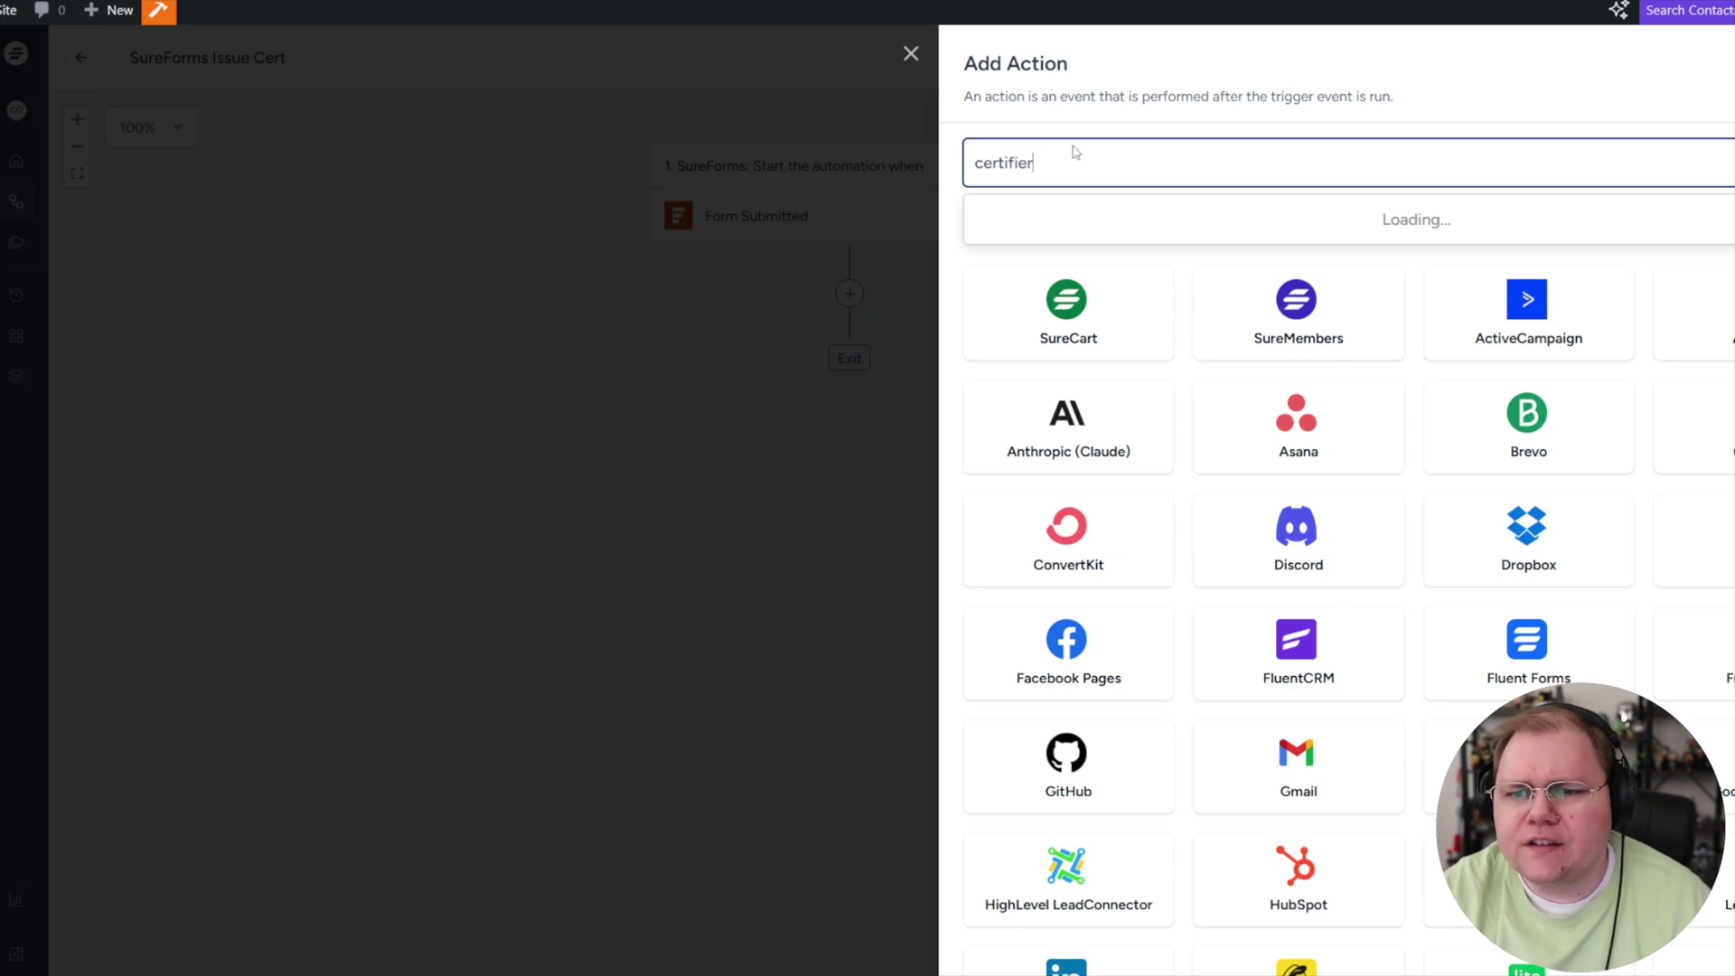
click(1041, 223)
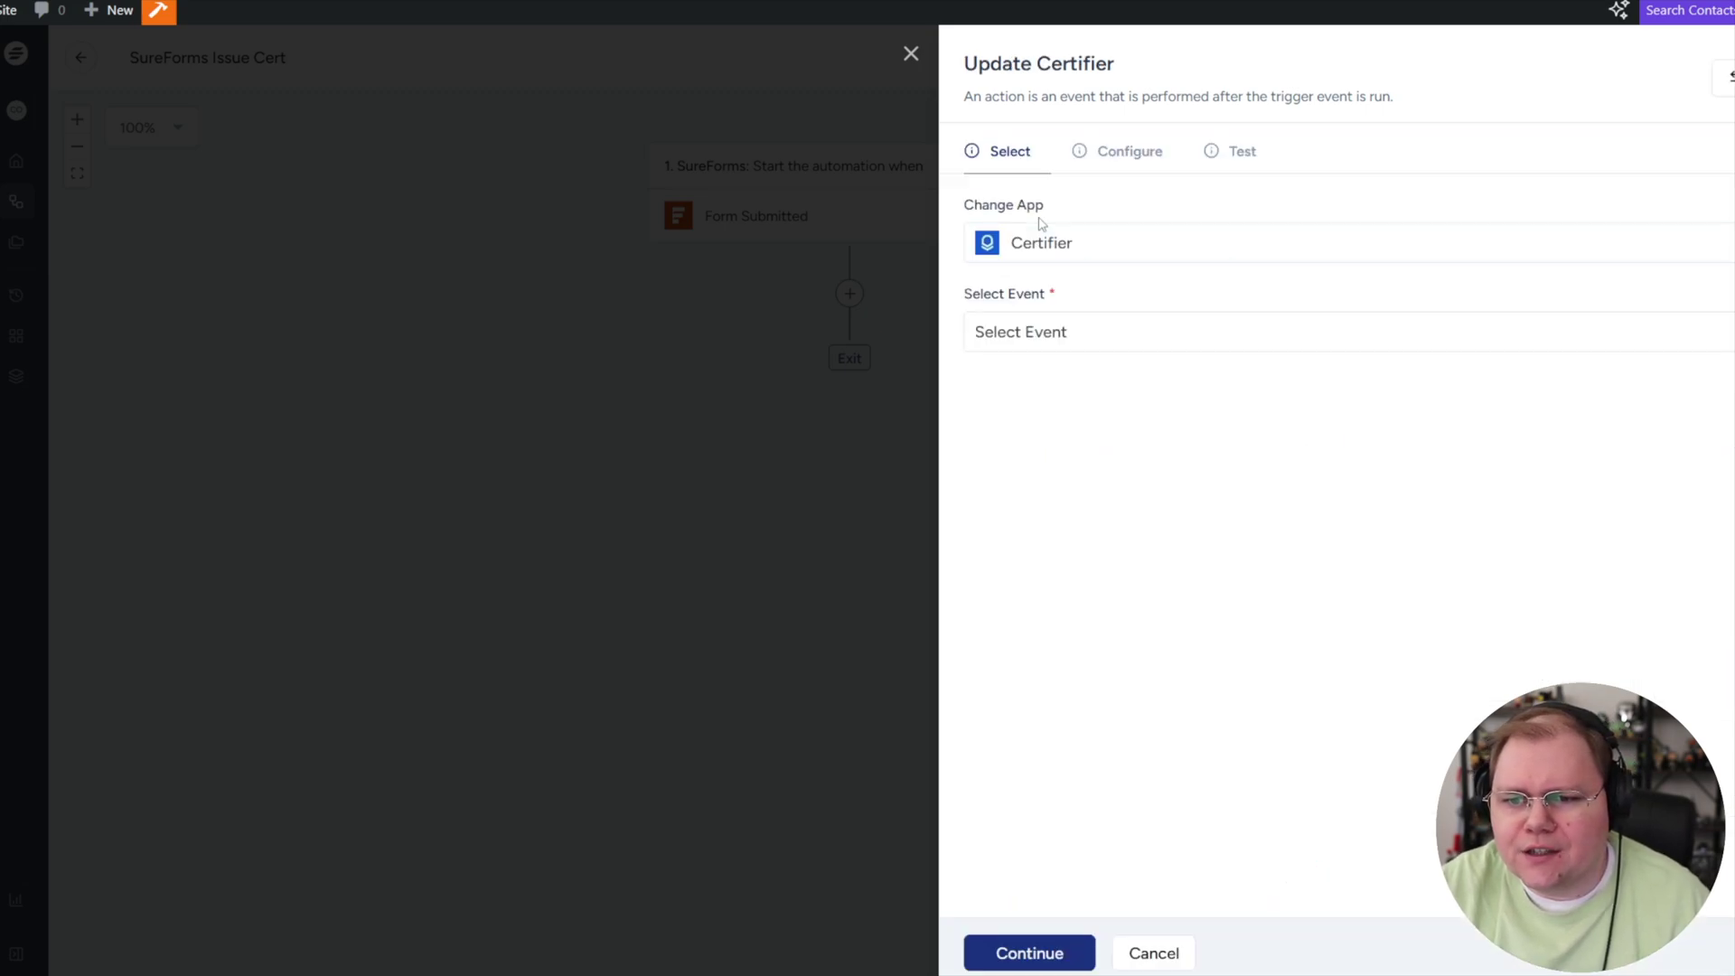
click(1048, 330)
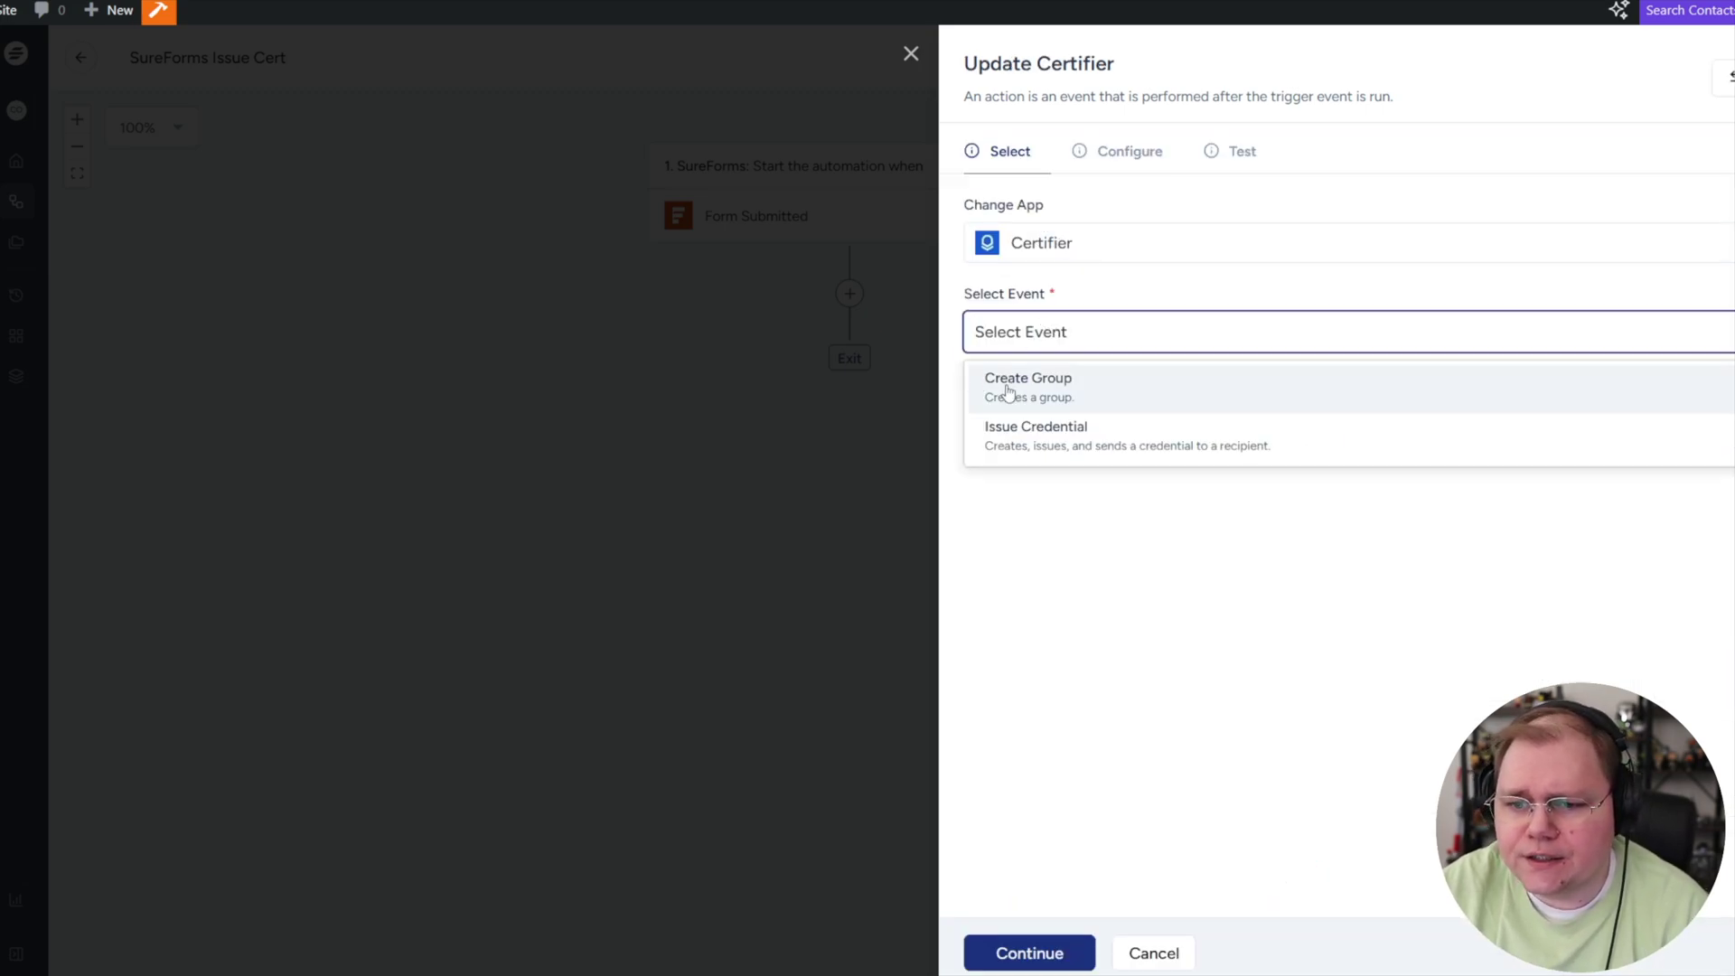
click(1059, 448)
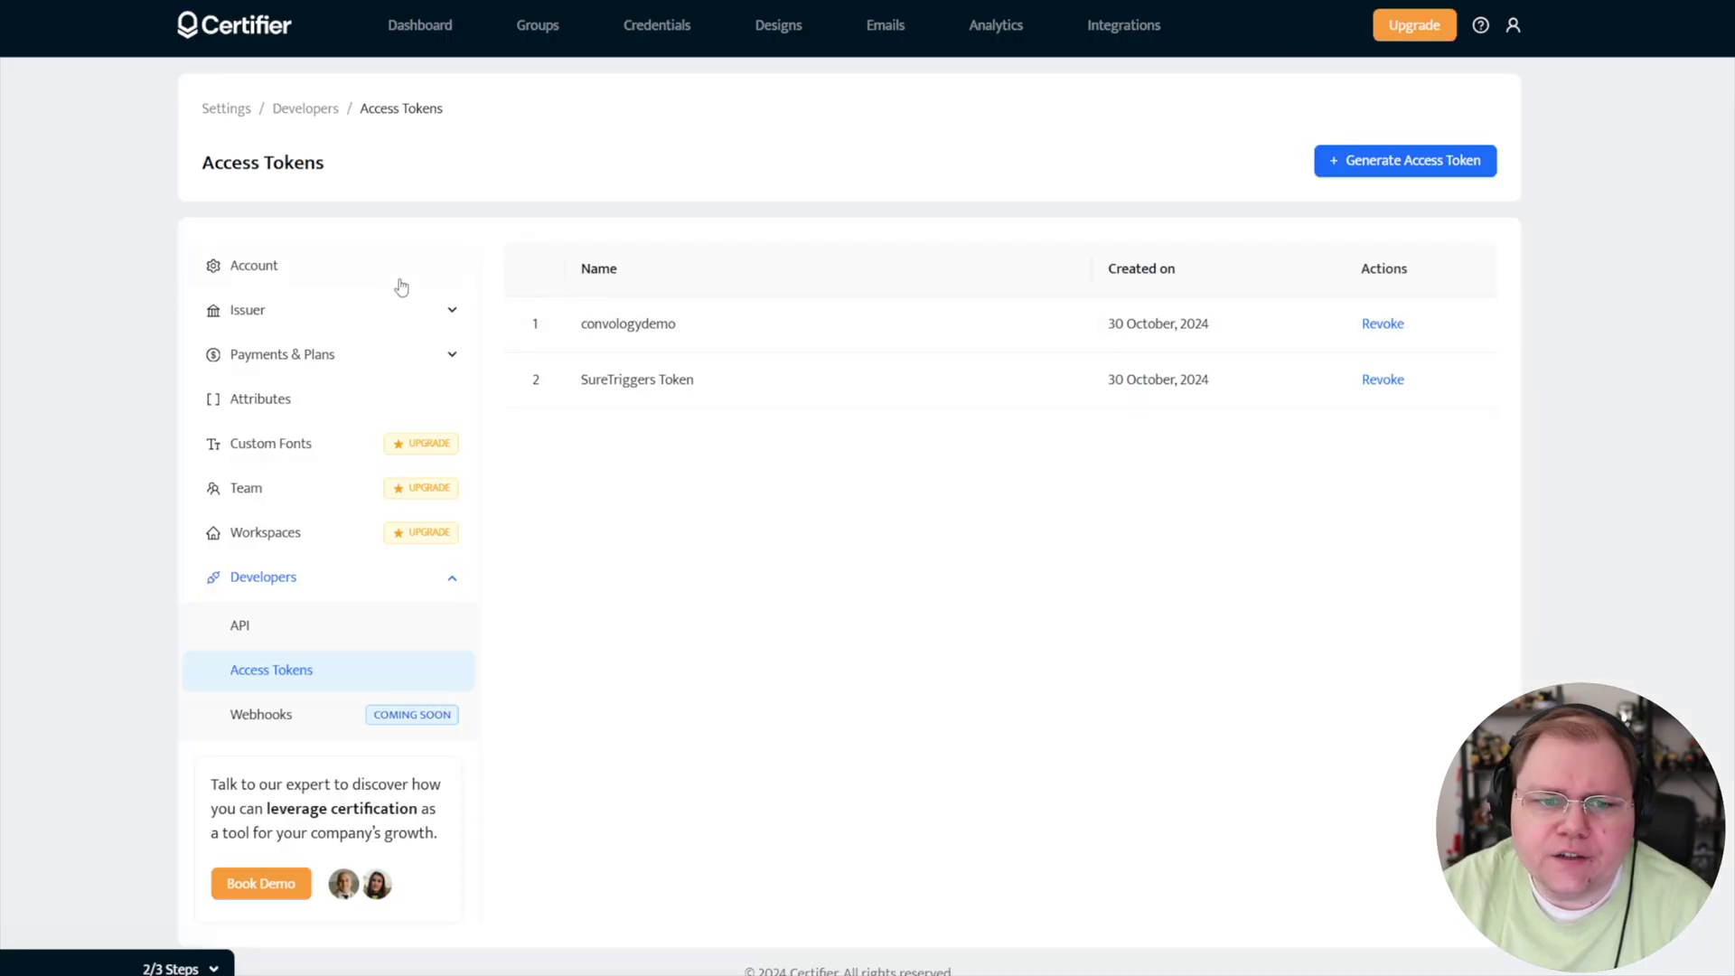
- From Certifier's Groups tab, open the Certificate Demo group's Info & Appearance settings
click(542, 32)
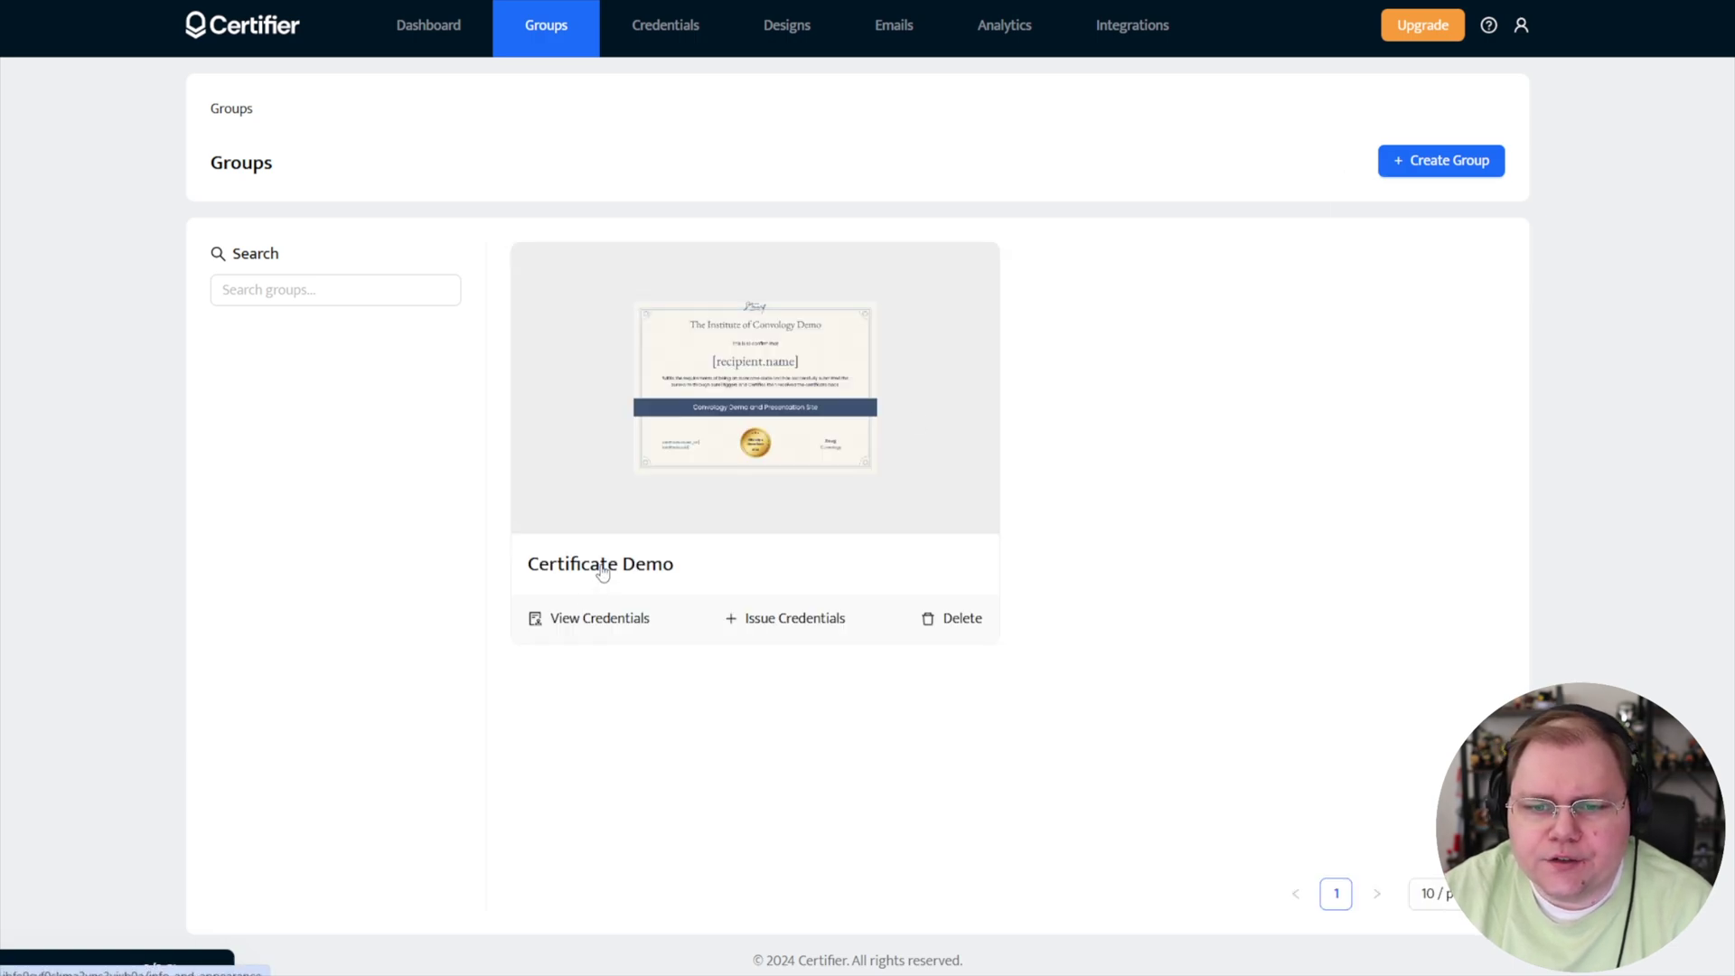
click(603, 575)
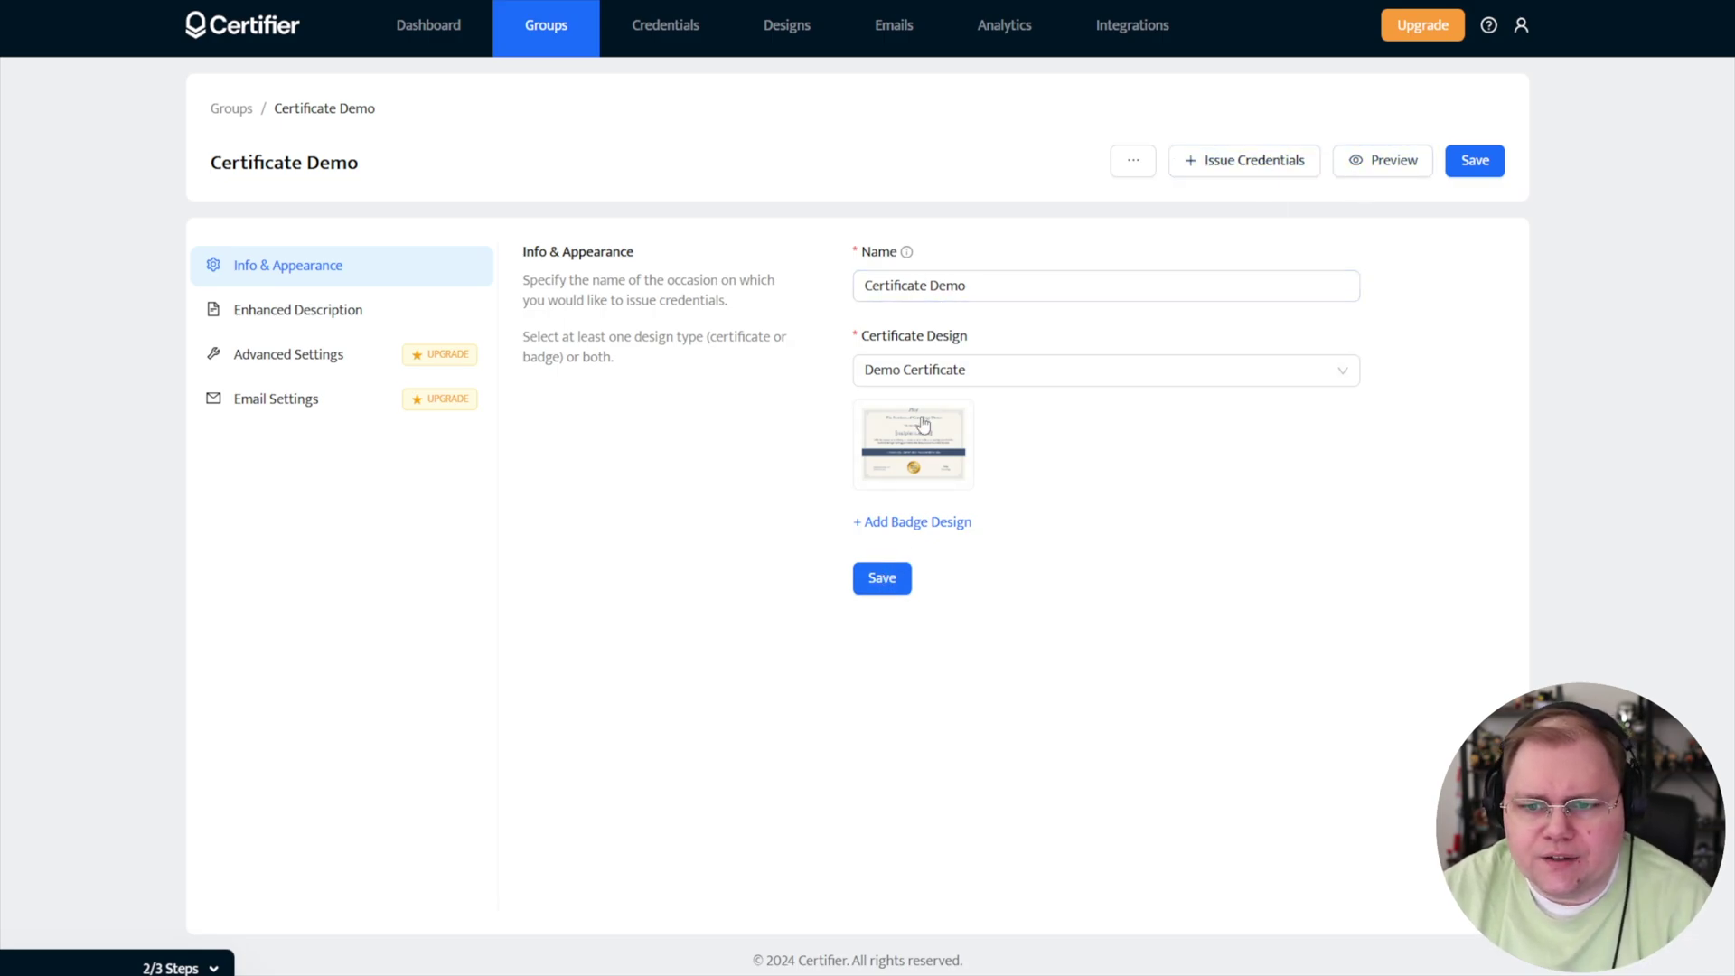
mouse_move(922, 455)
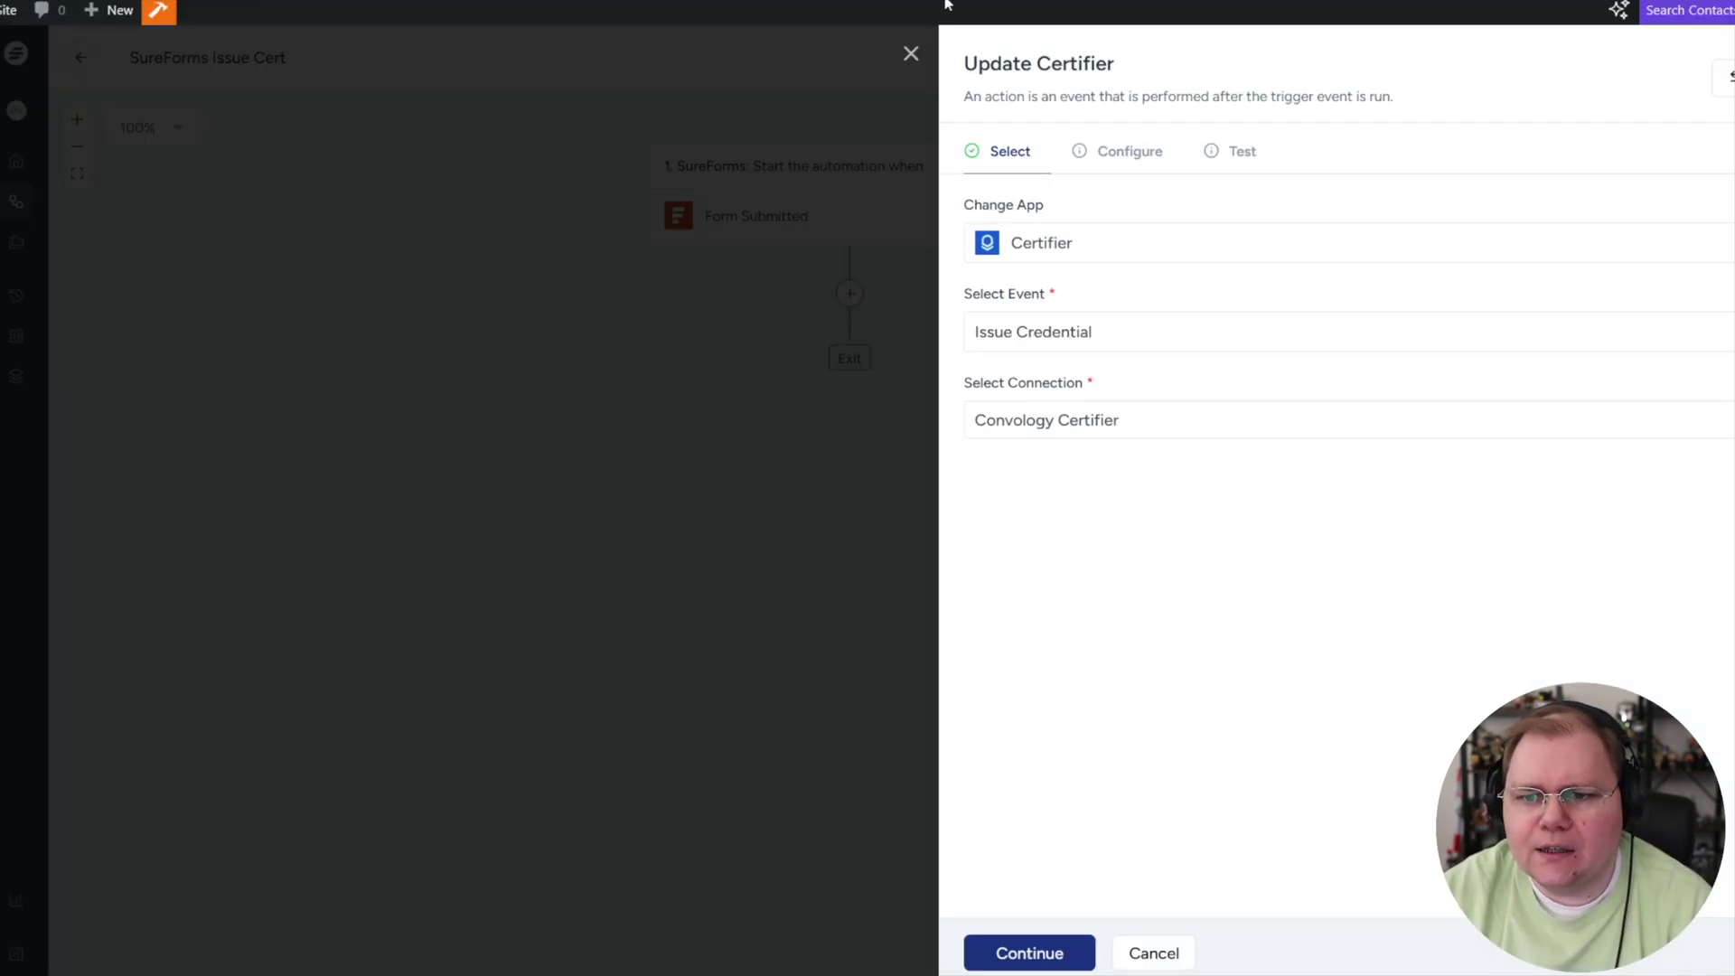
- Keep Issue Credential on the Convology Certifier connection and choose the Certificate Demo group
click(1031, 334)
click(1076, 432)
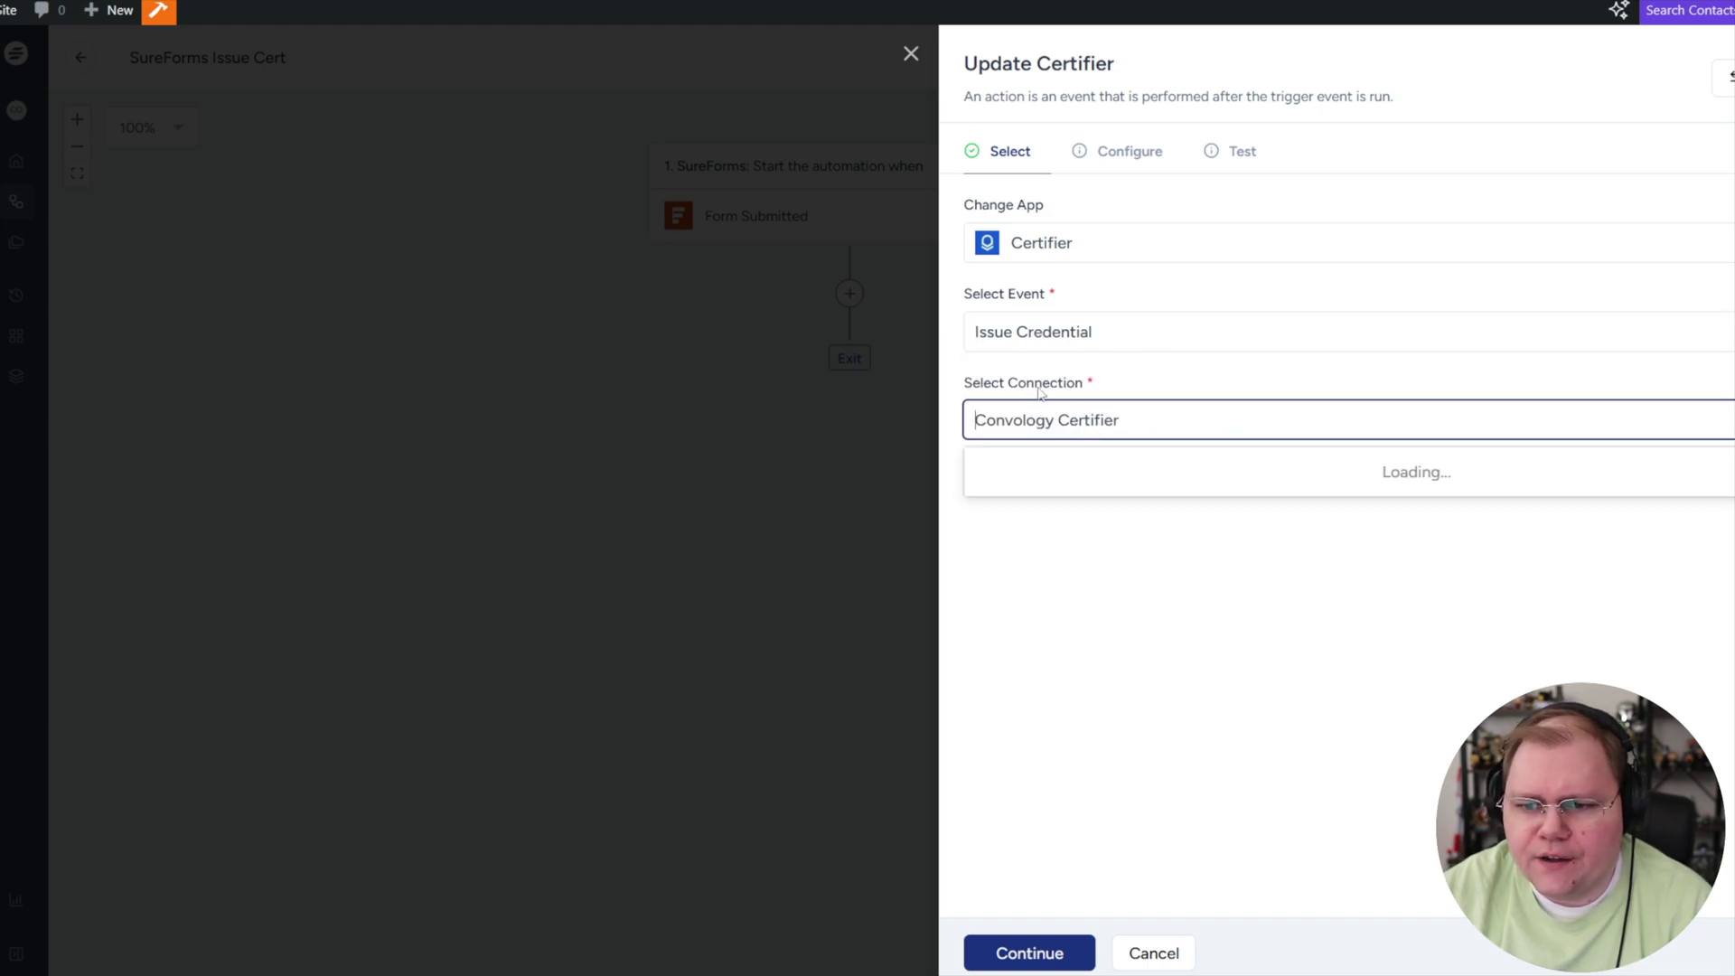
click(1062, 469)
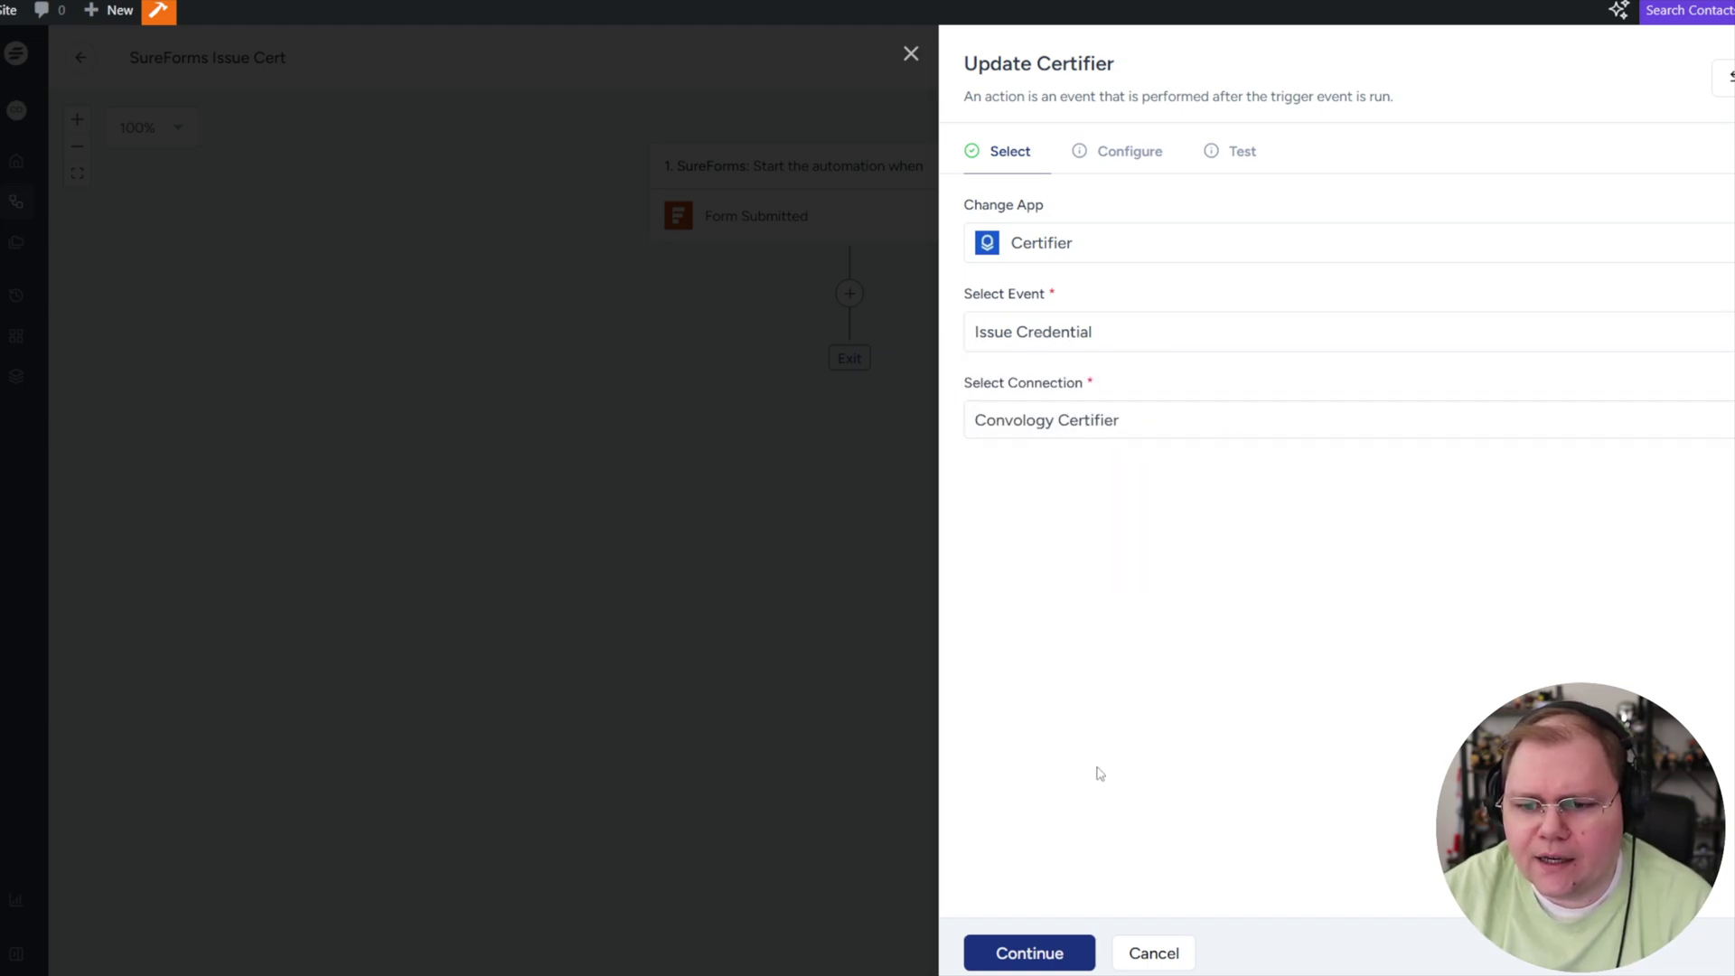
click(1055, 952)
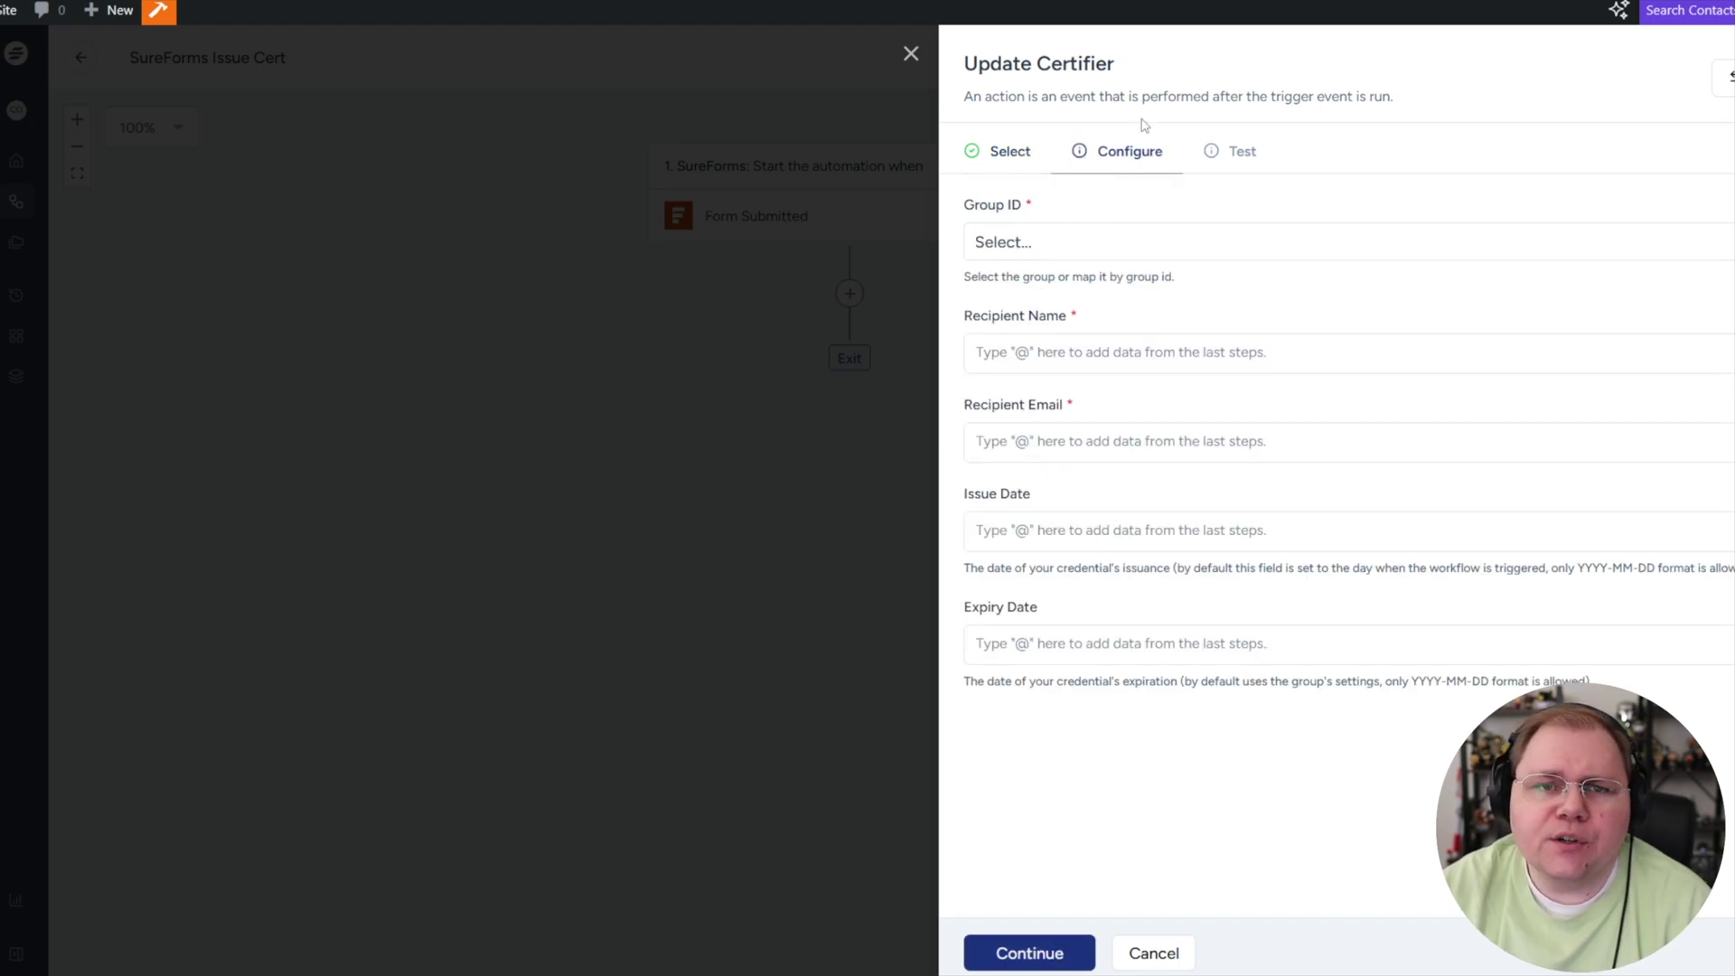
click(1031, 242)
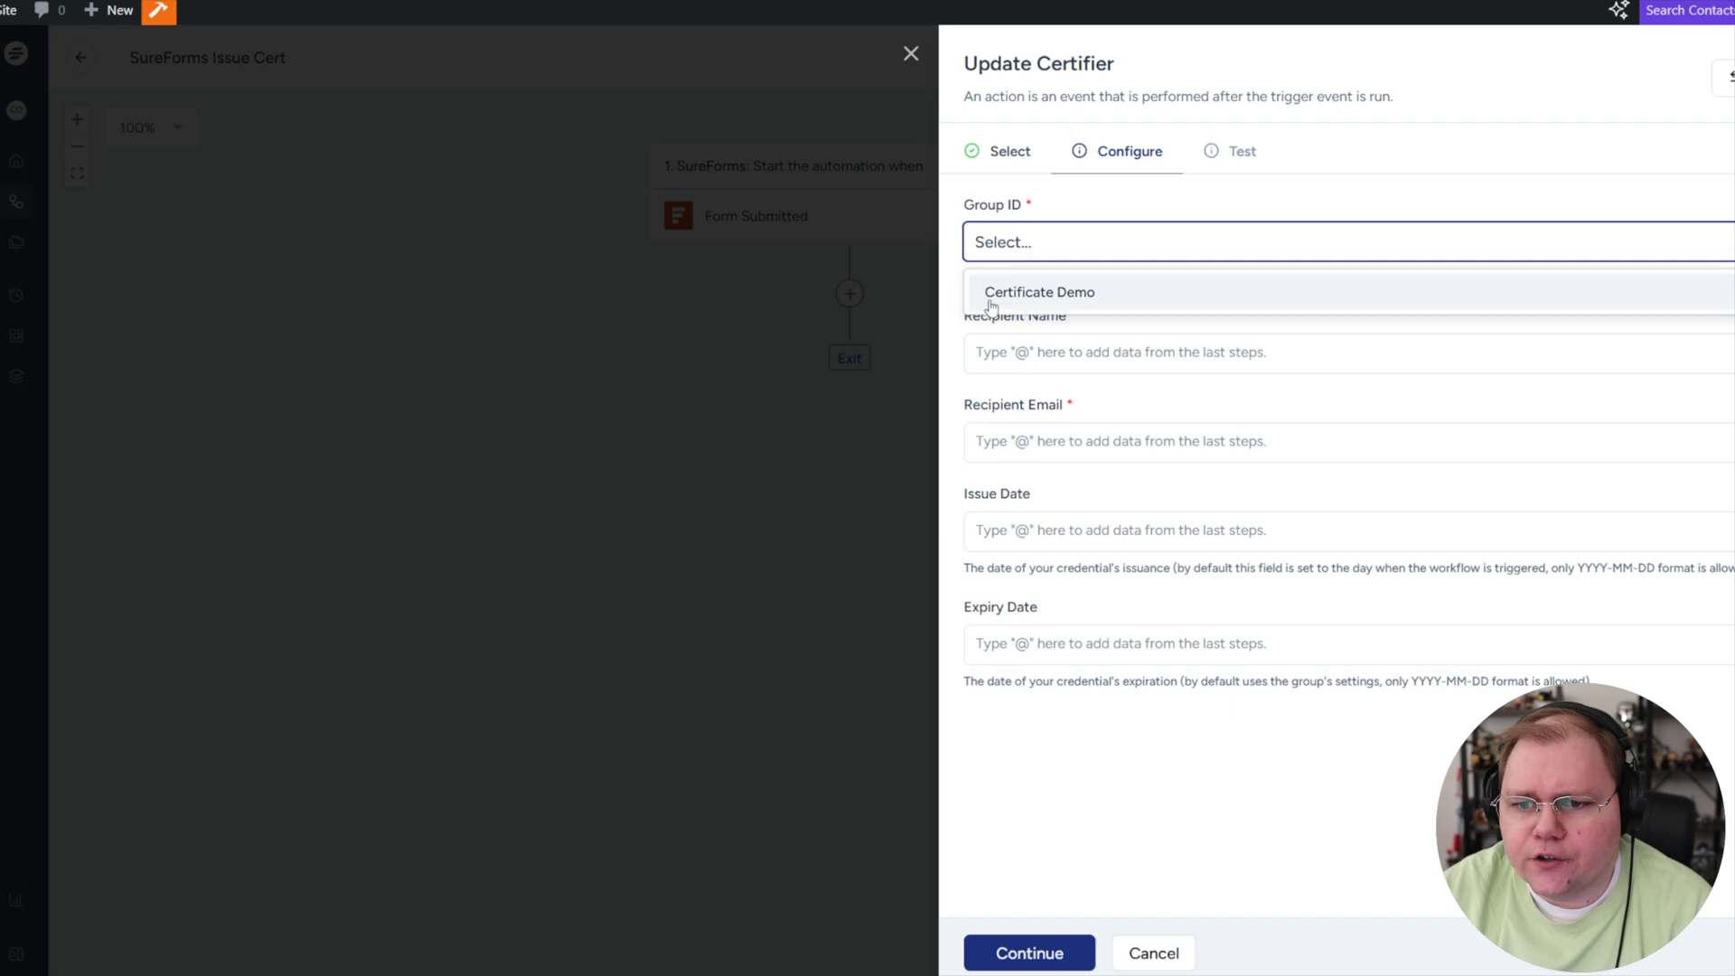
click(1044, 297)
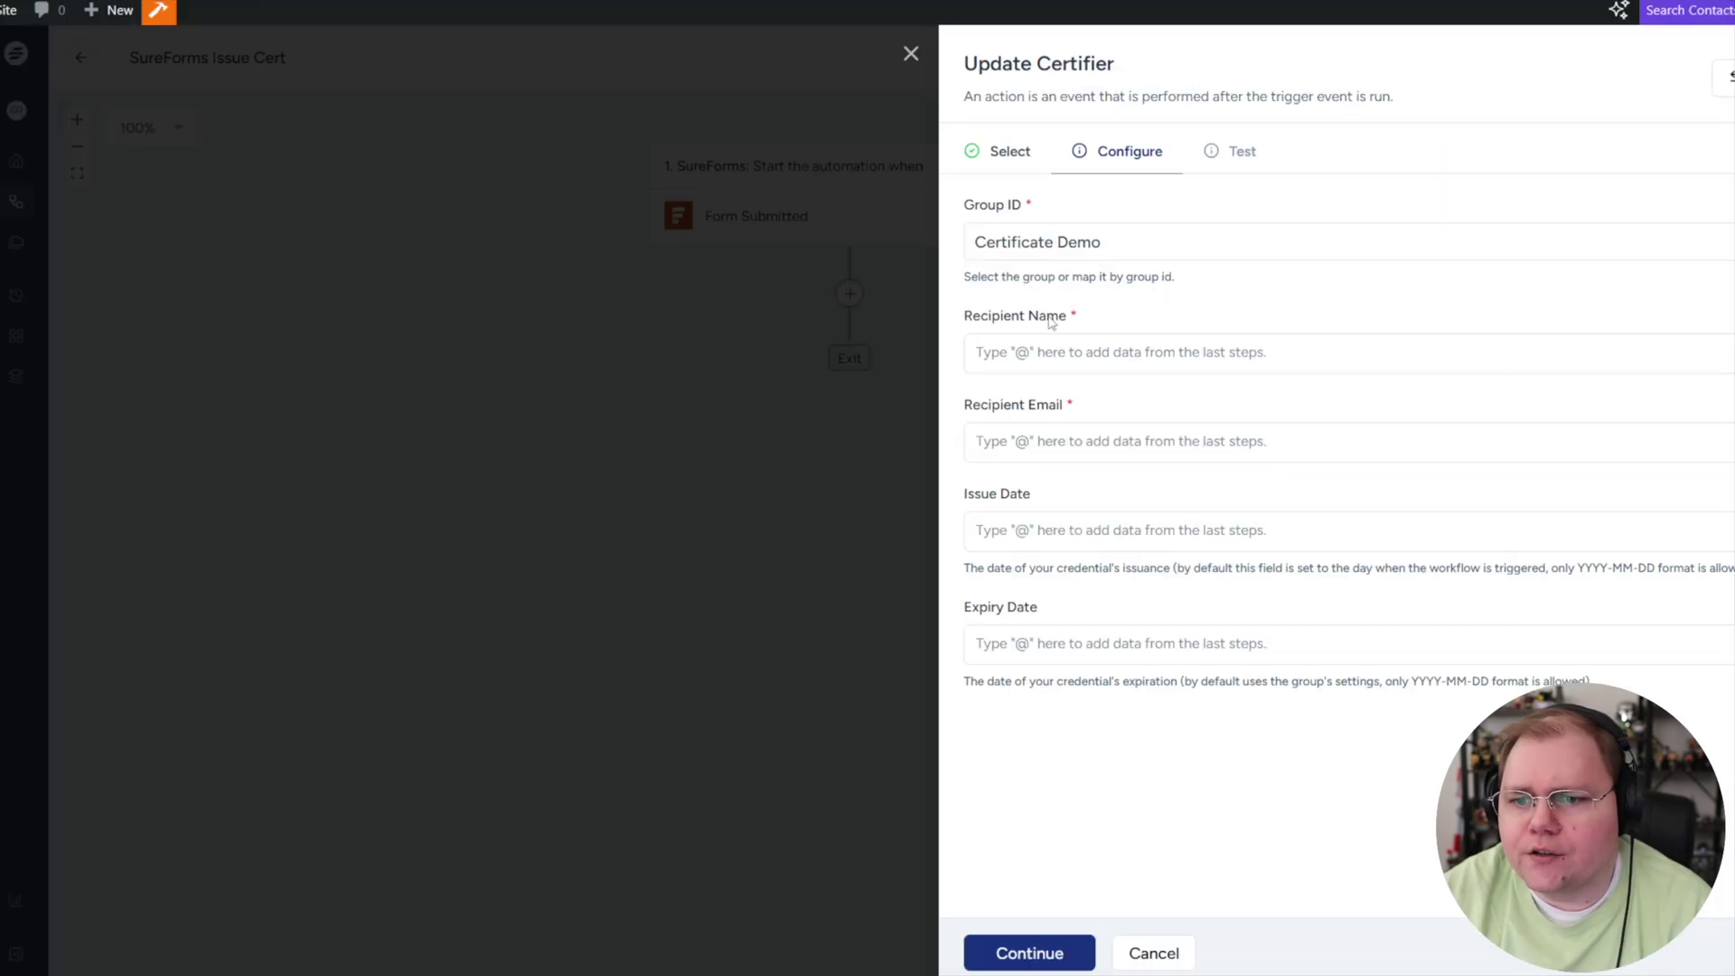
- Map Recipient Name to the form's Name-To-Be-Displayed-On-The-Certificate field
click(1055, 352)
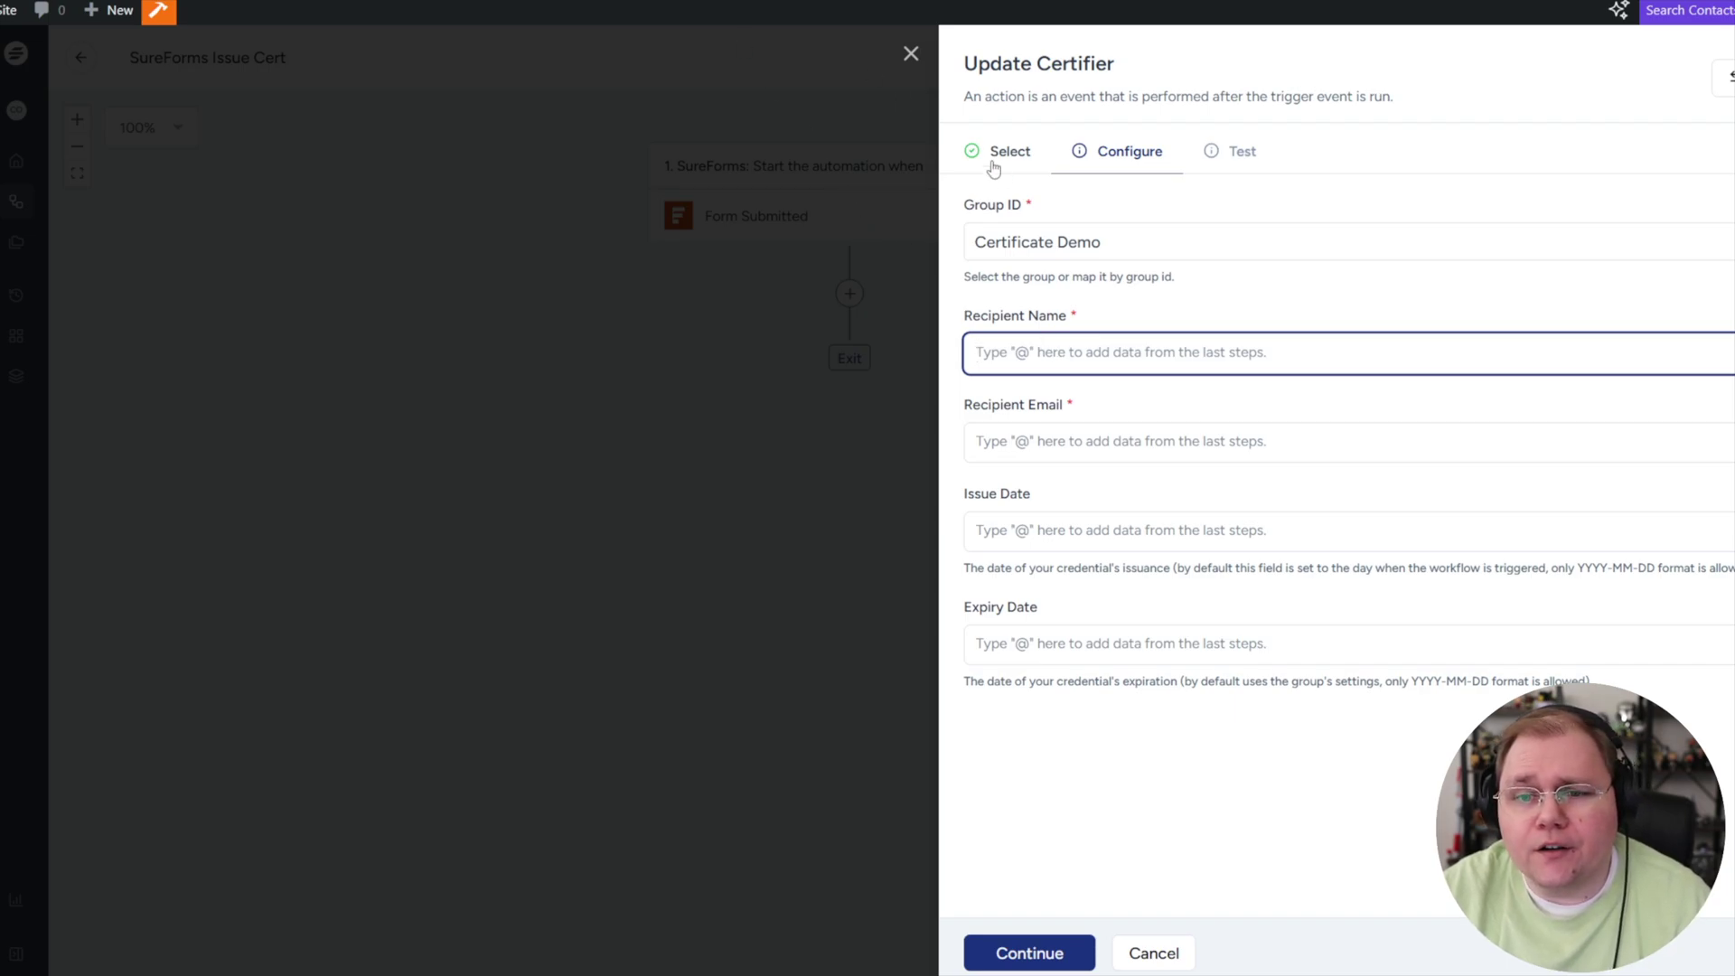
text(@)
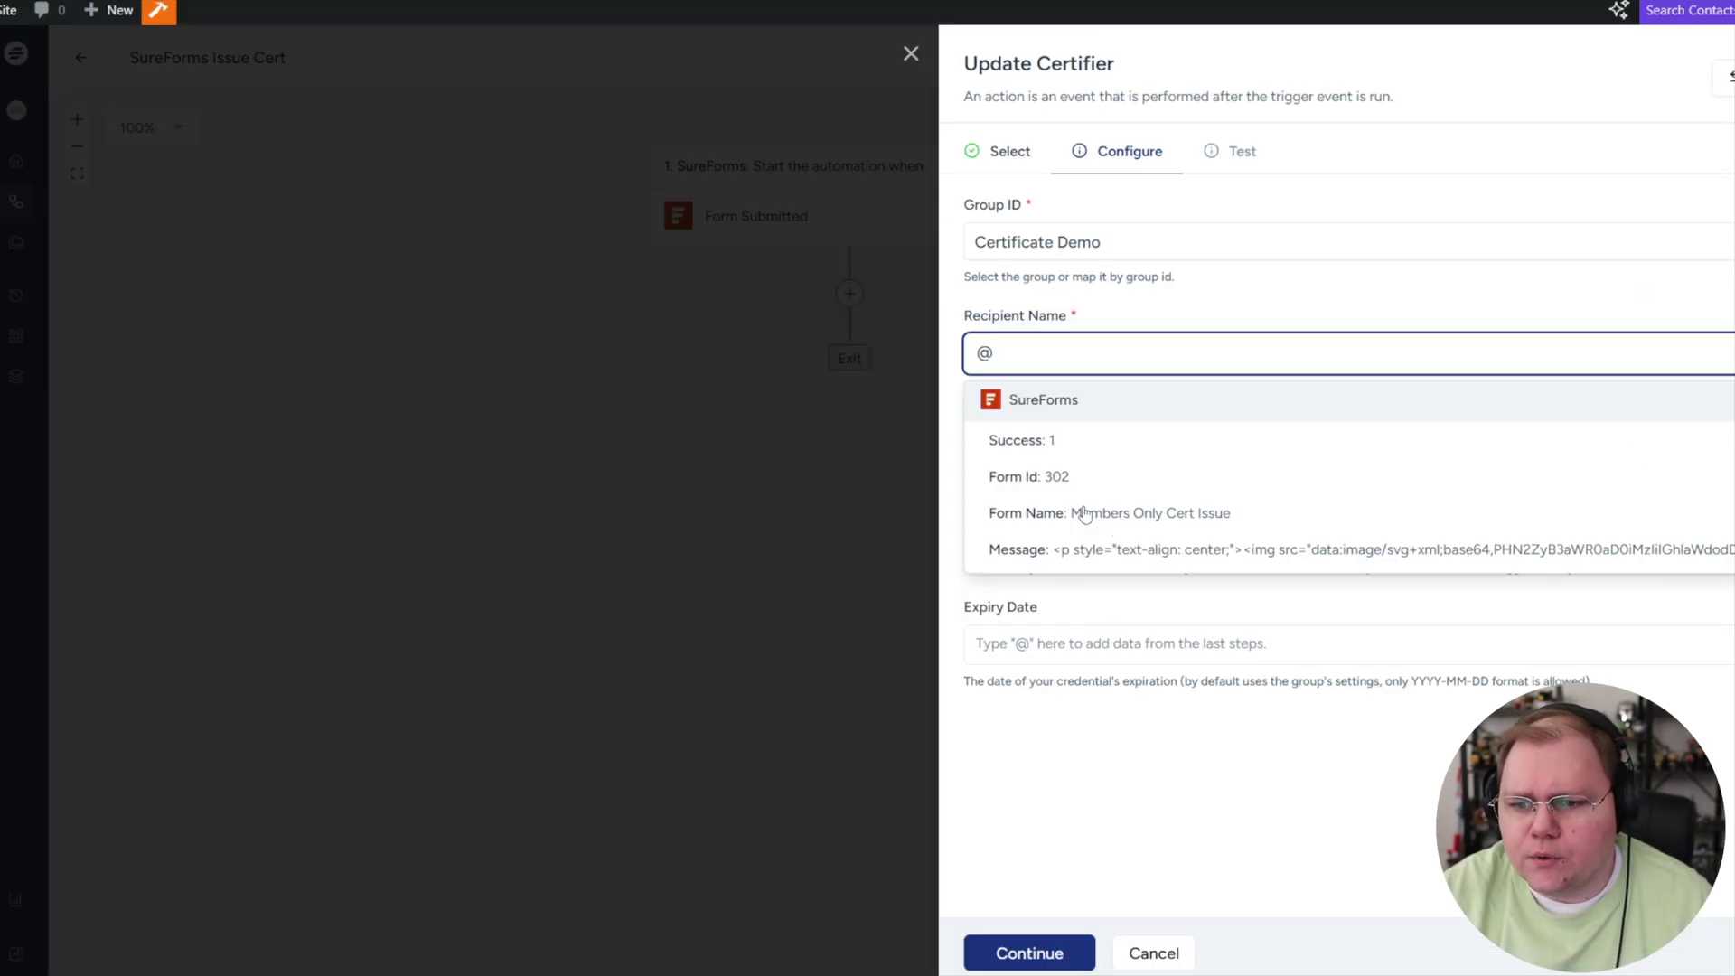
scroll(1073, 522, down, 2)
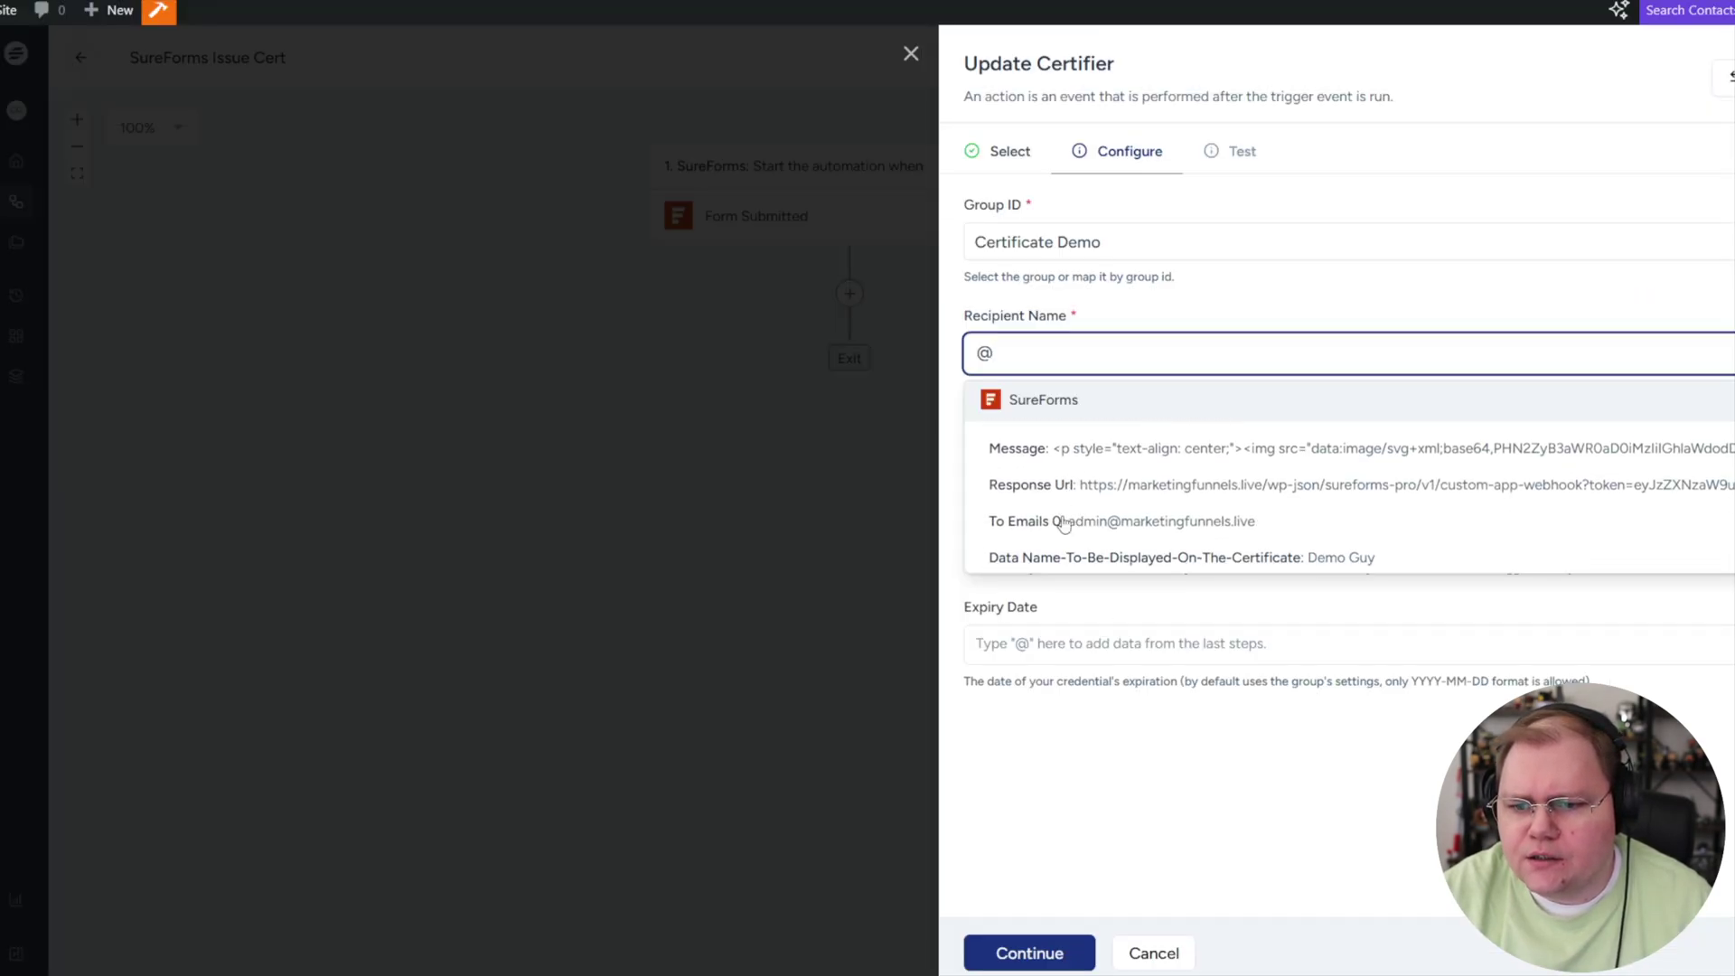
scroll(1072, 510, down, 1)
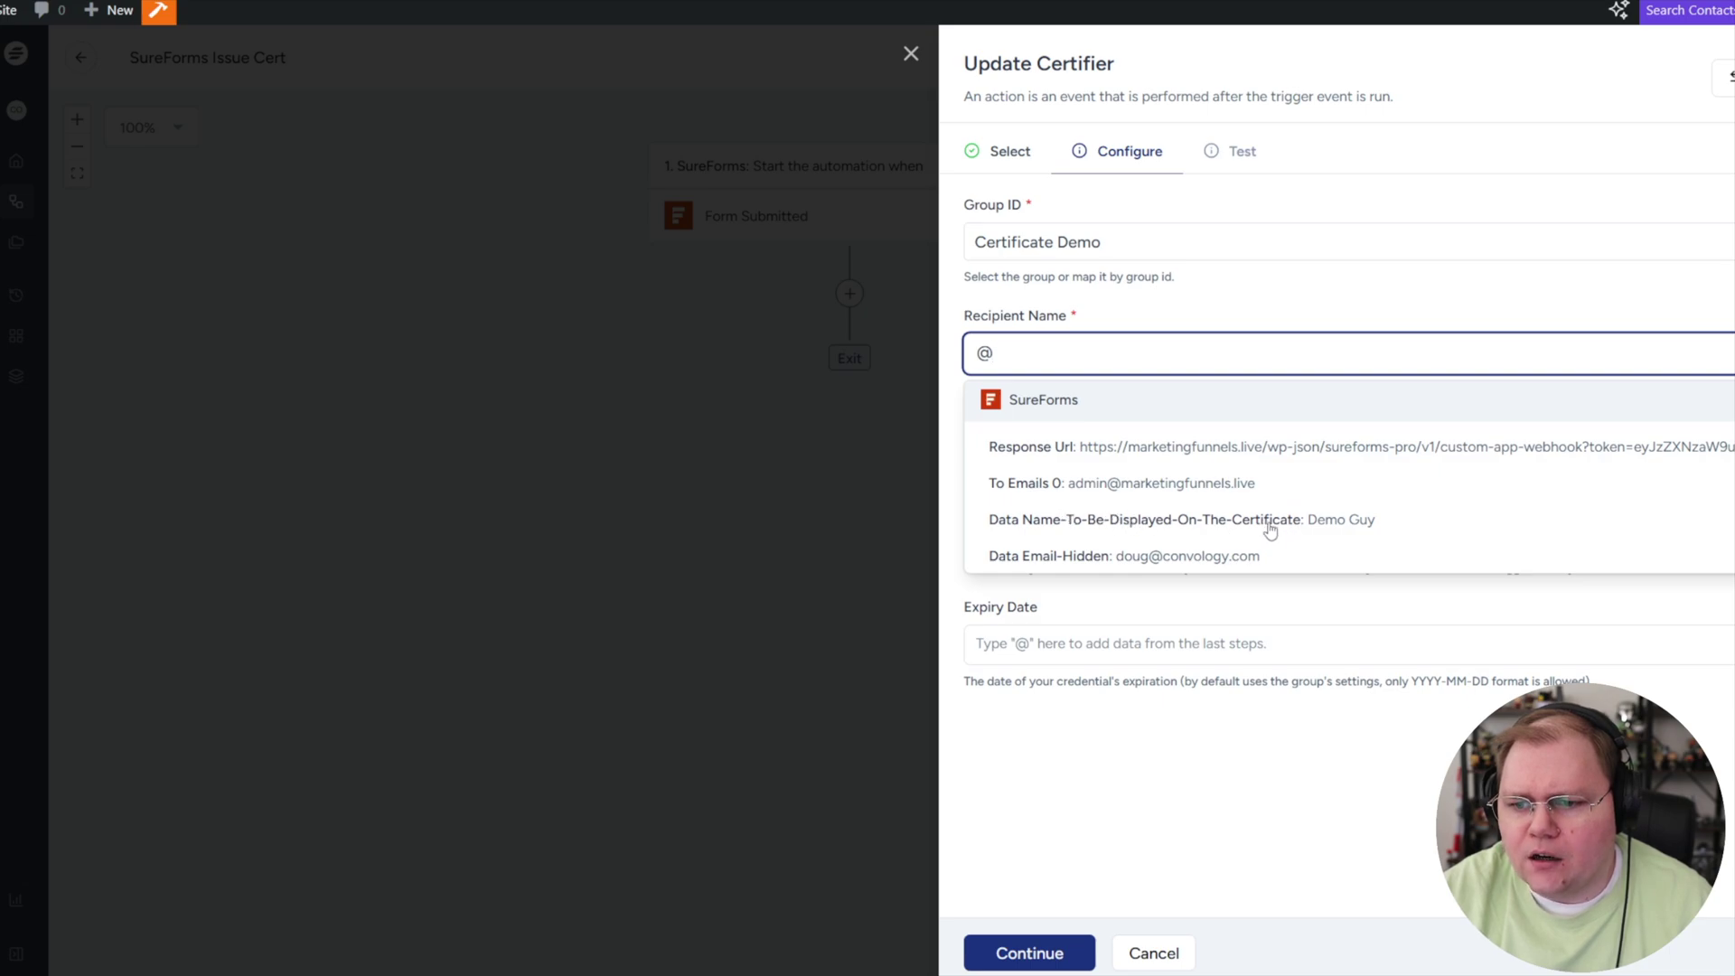
click(1272, 526)
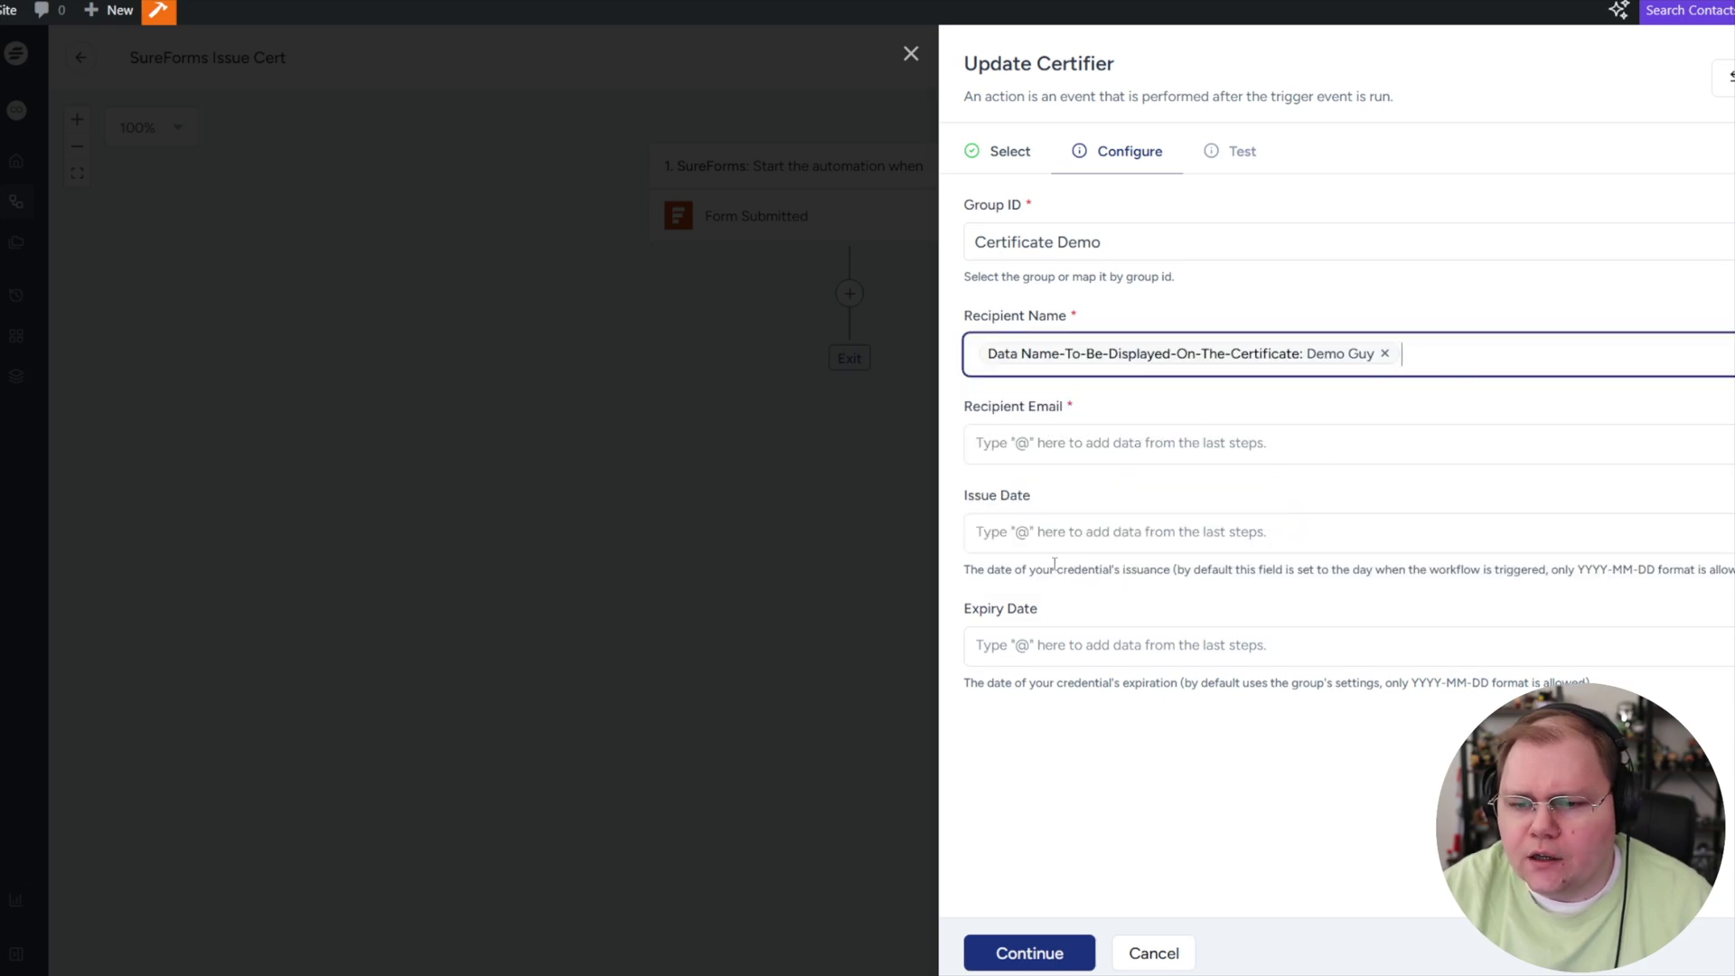
- Map Recipient Email to the form's Email-Hidden field and continue to the Test step
click(1084, 444)
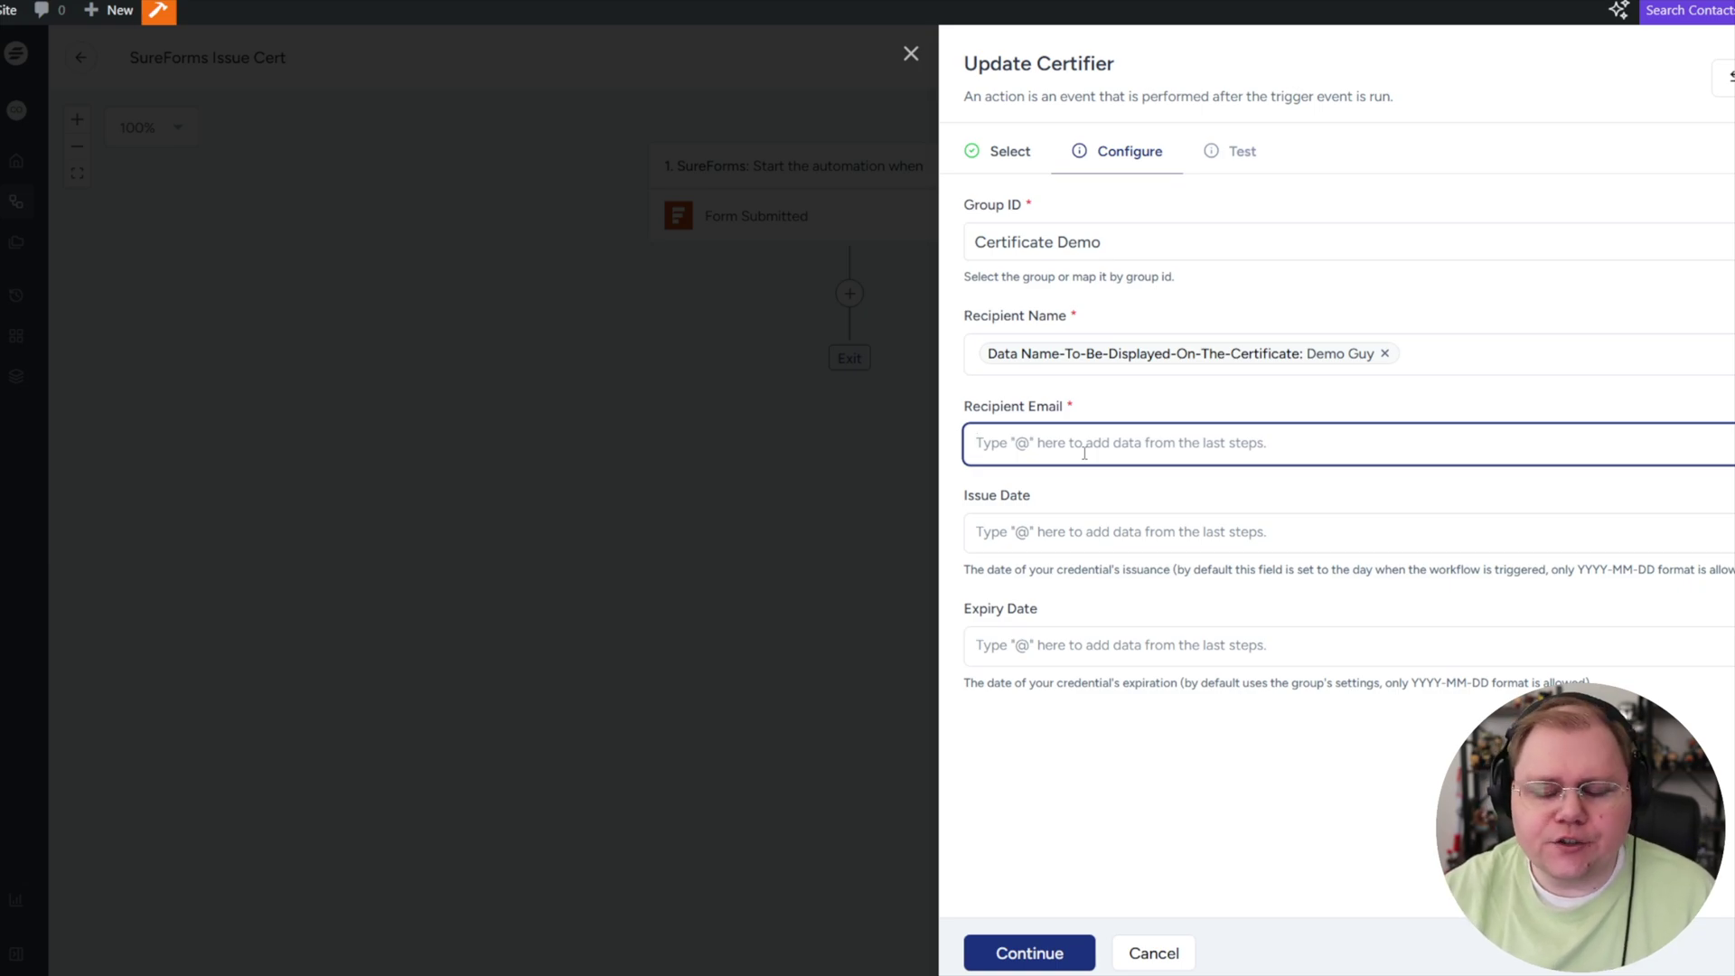
text(@)
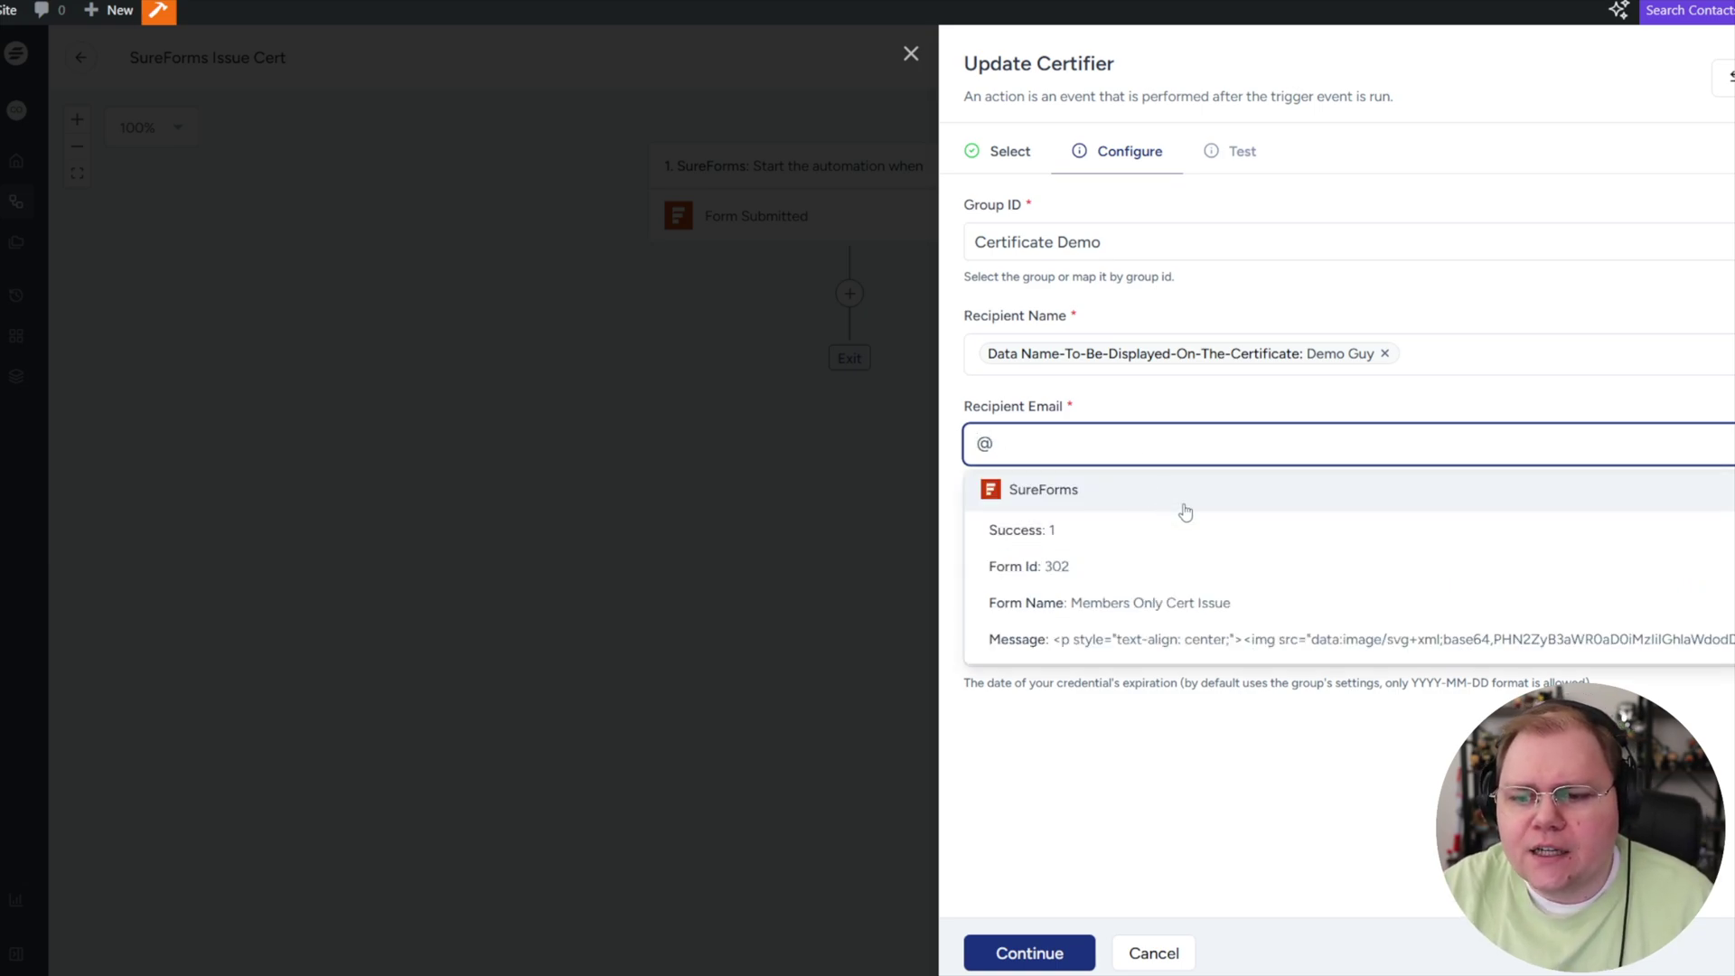
scroll(1171, 542, down, 3)
click(1108, 645)
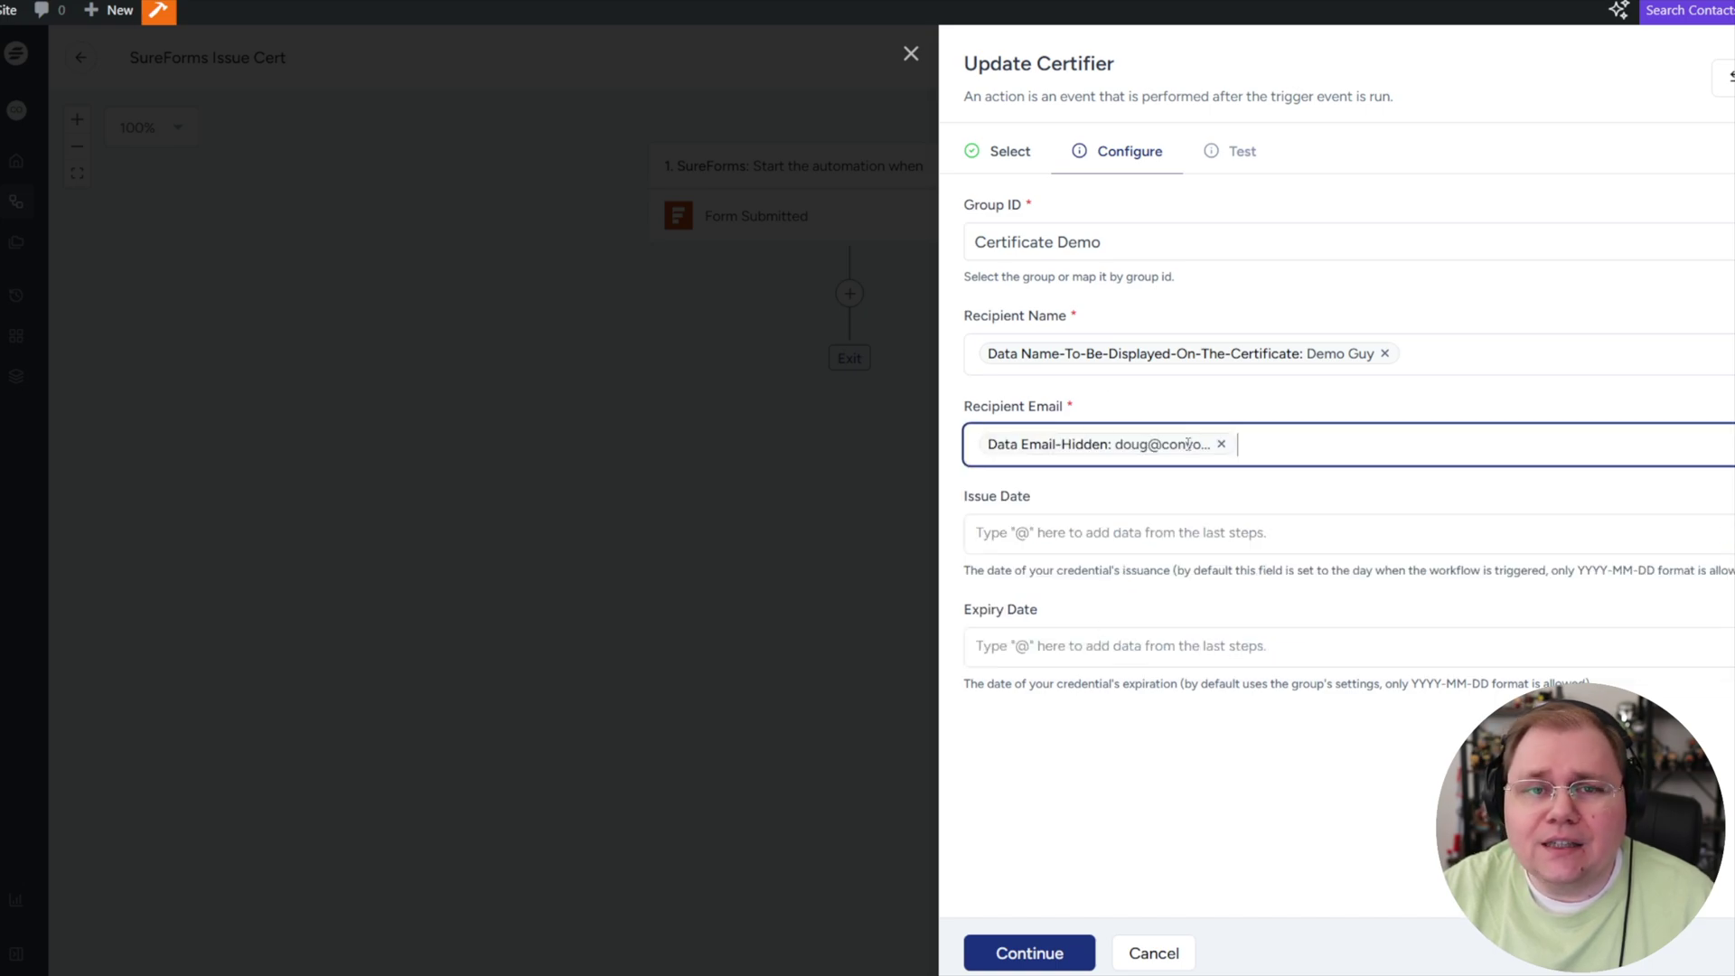
click(1104, 506)
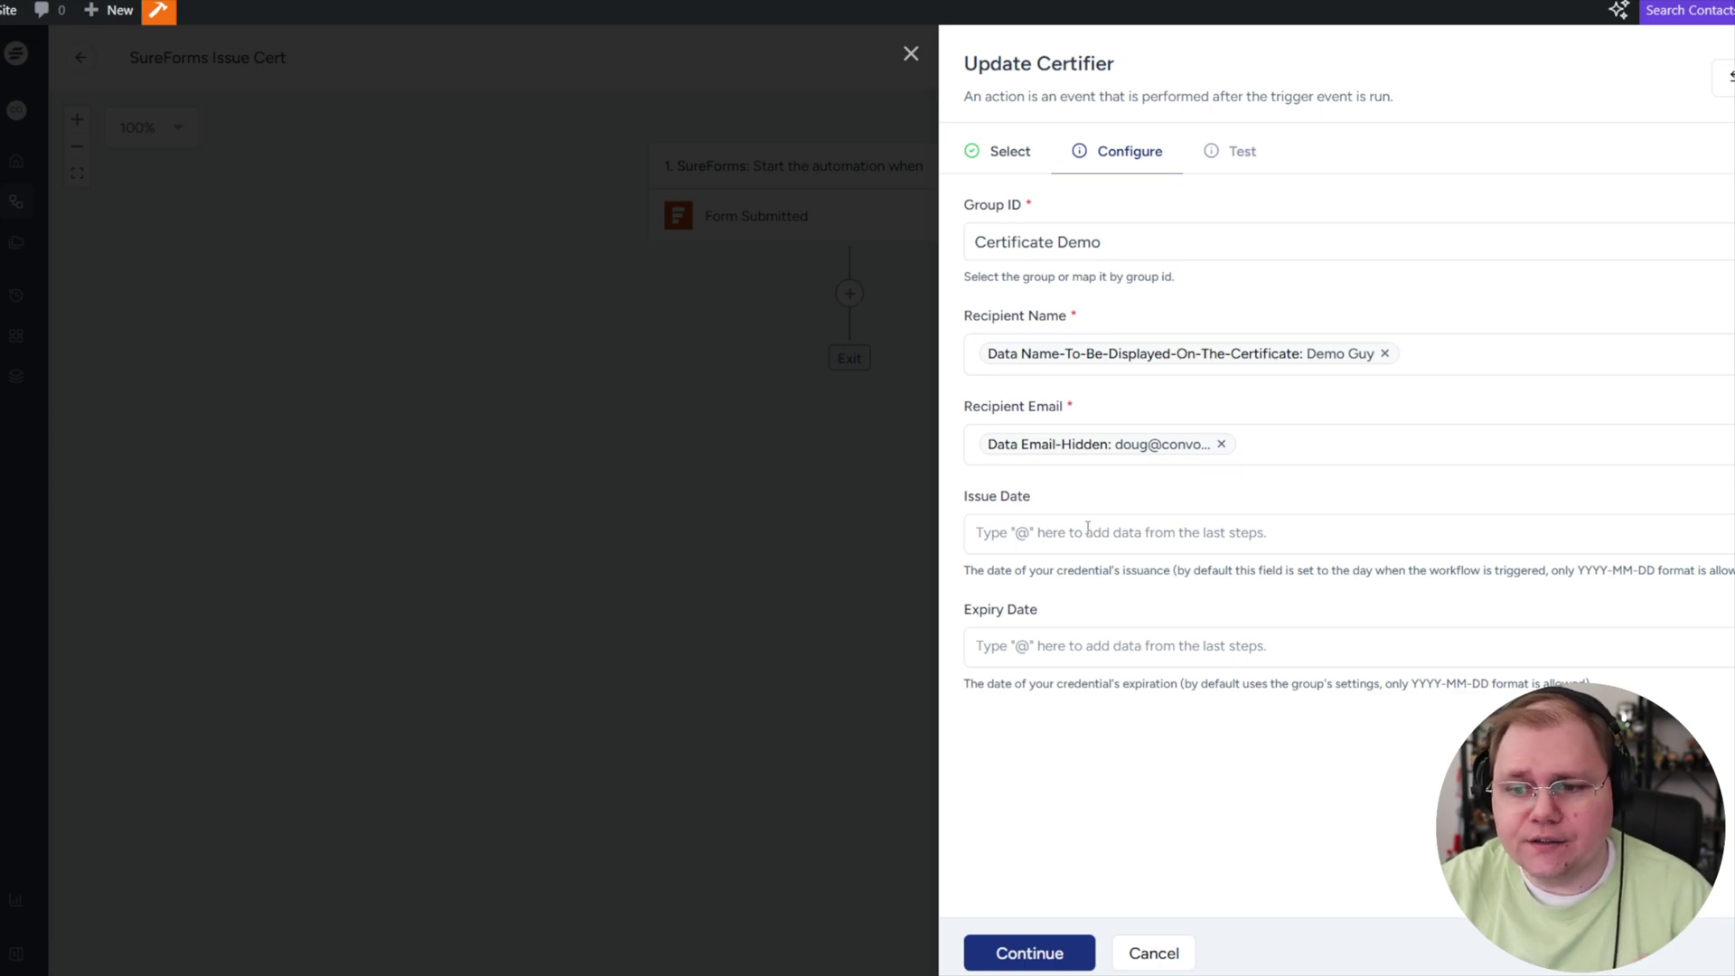
click(1035, 950)
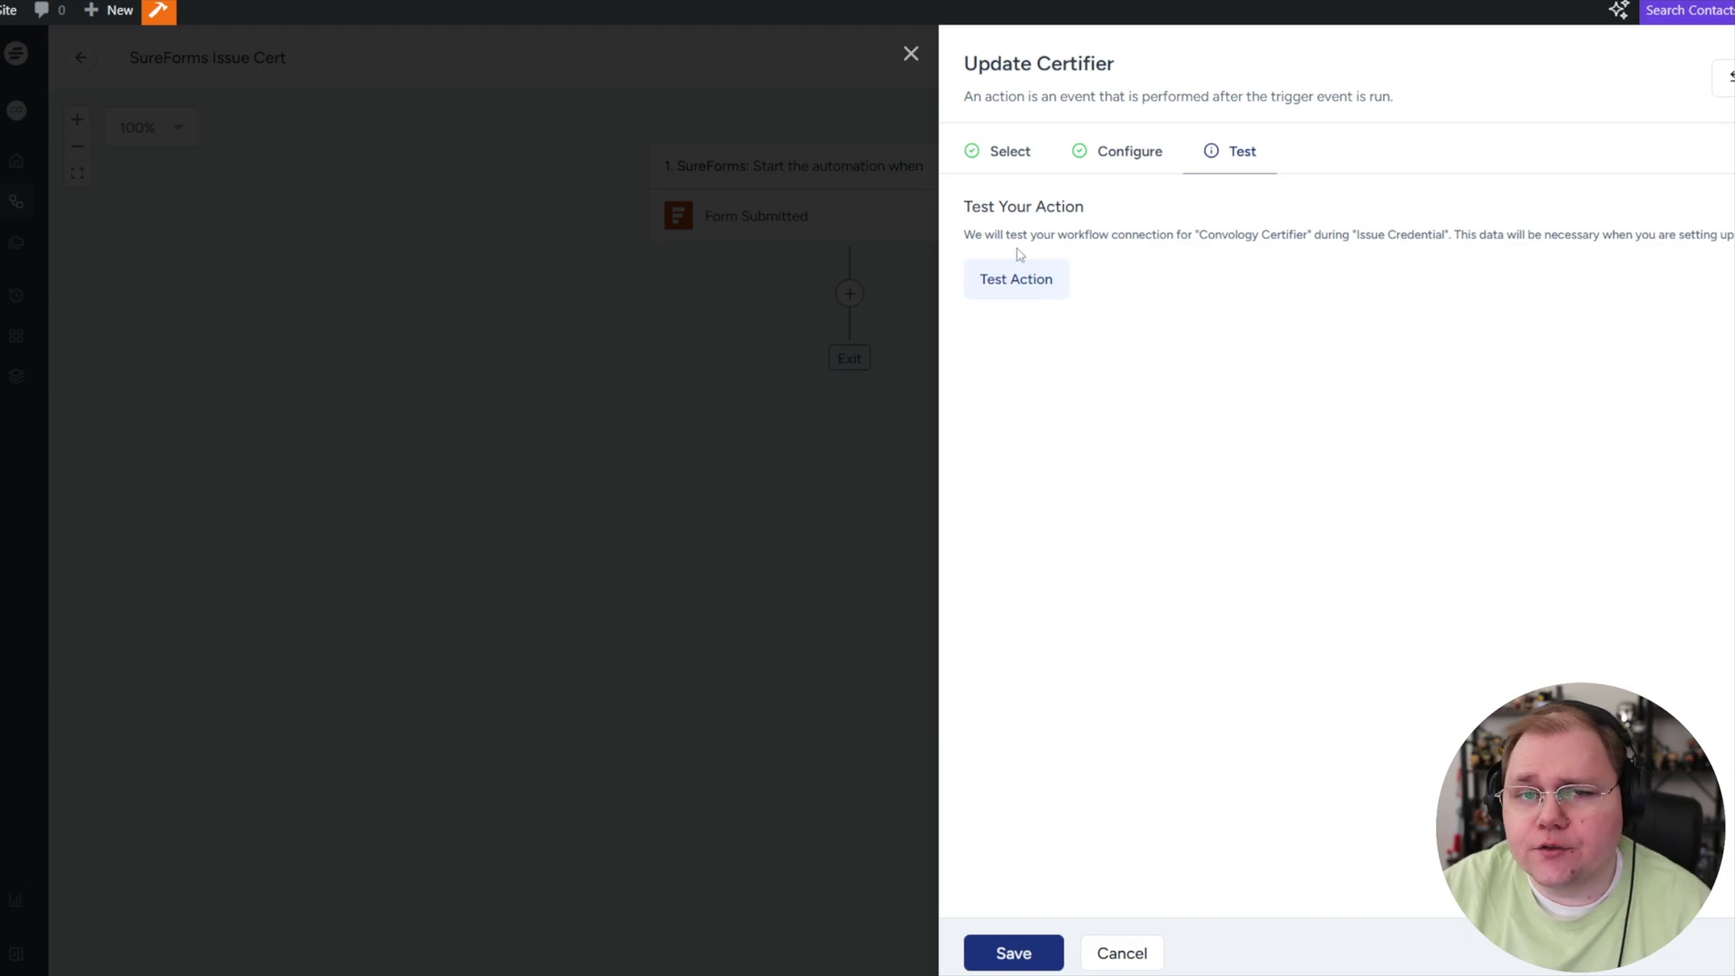
- Run Test Action for the Issue Credential step, then save it
click(1025, 289)
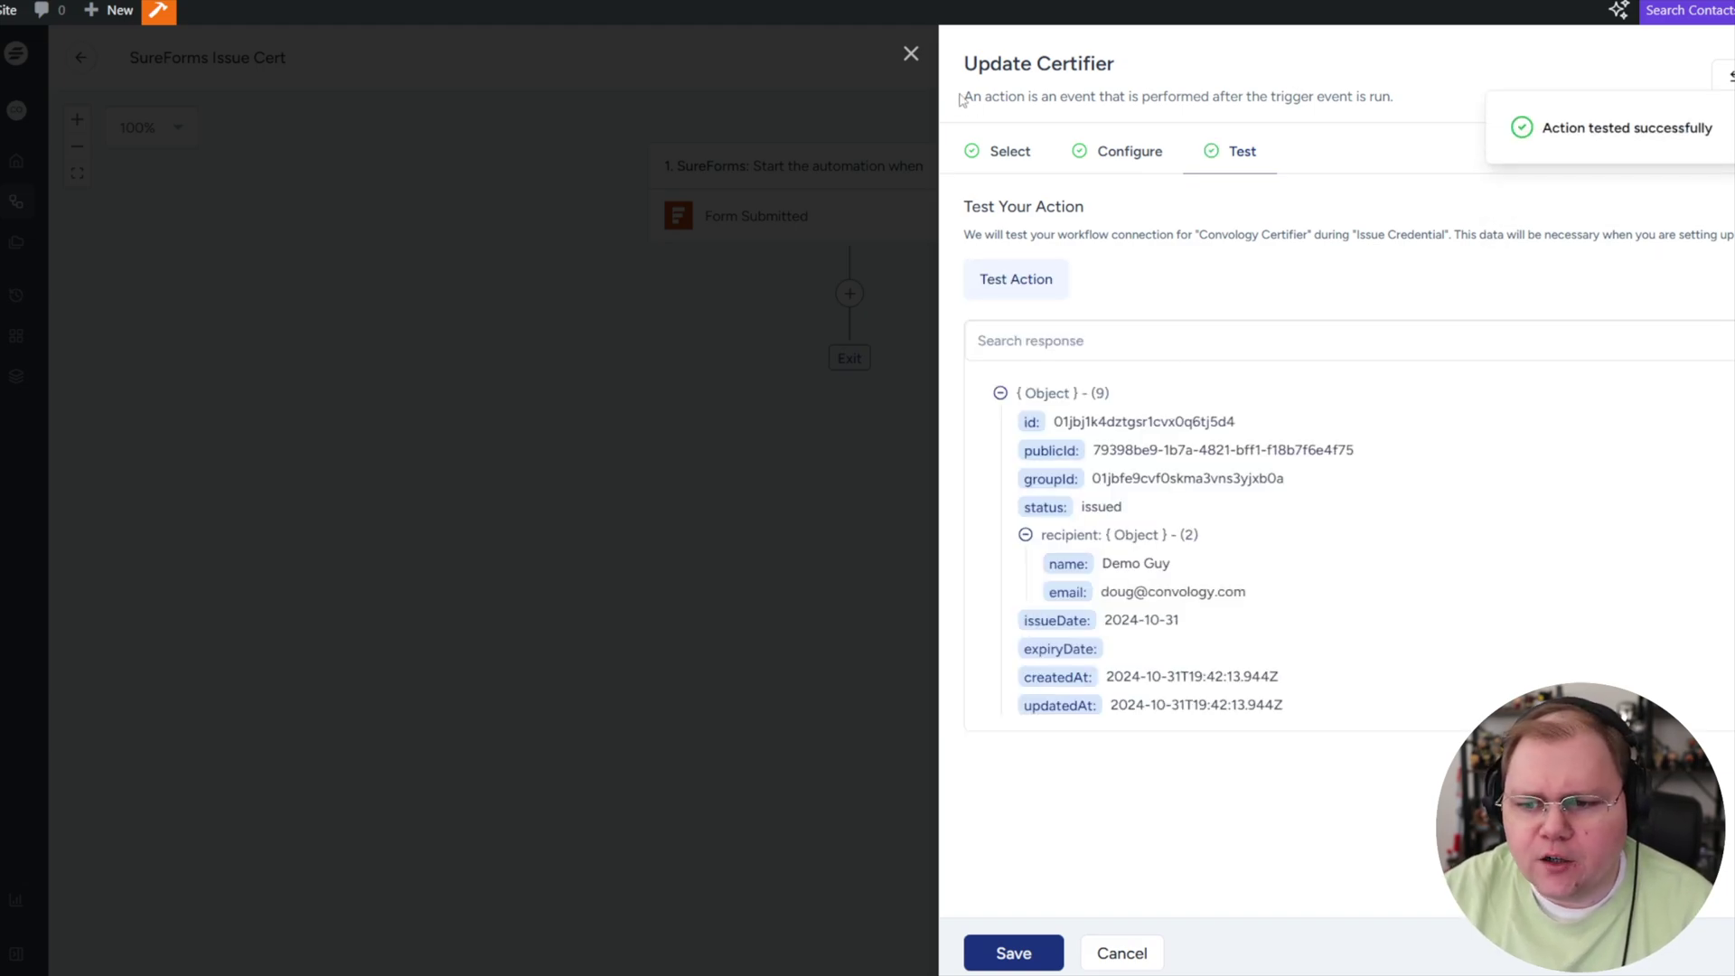
click(1012, 950)
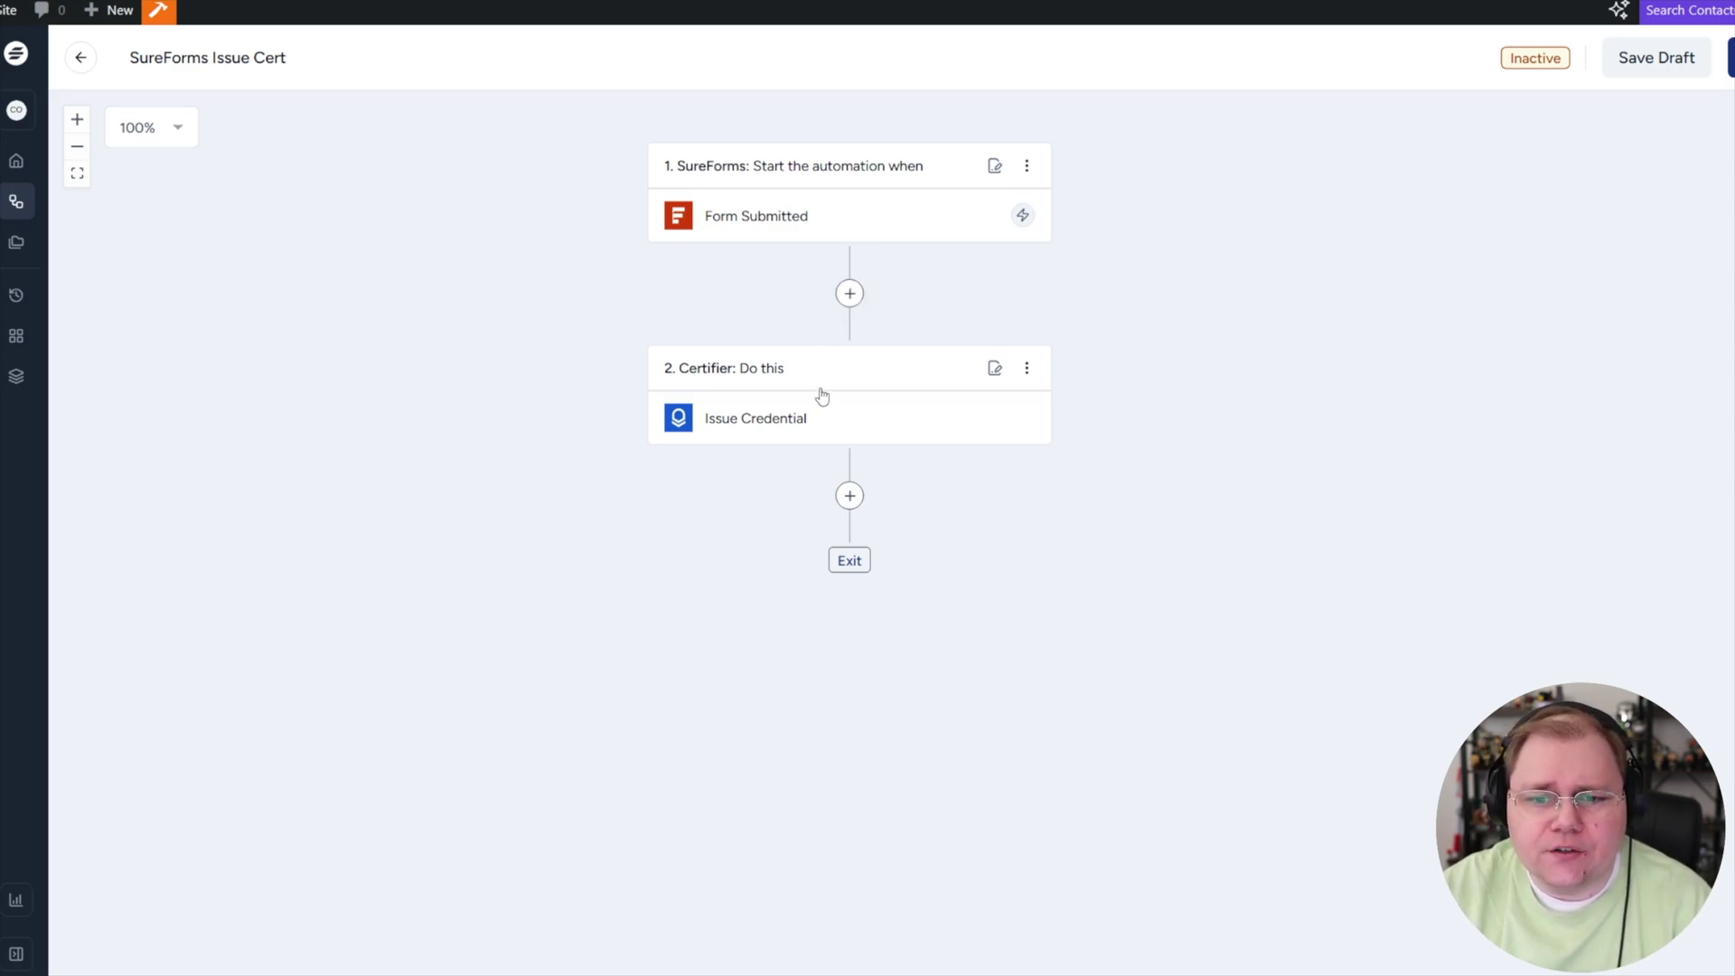
click(855, 299)
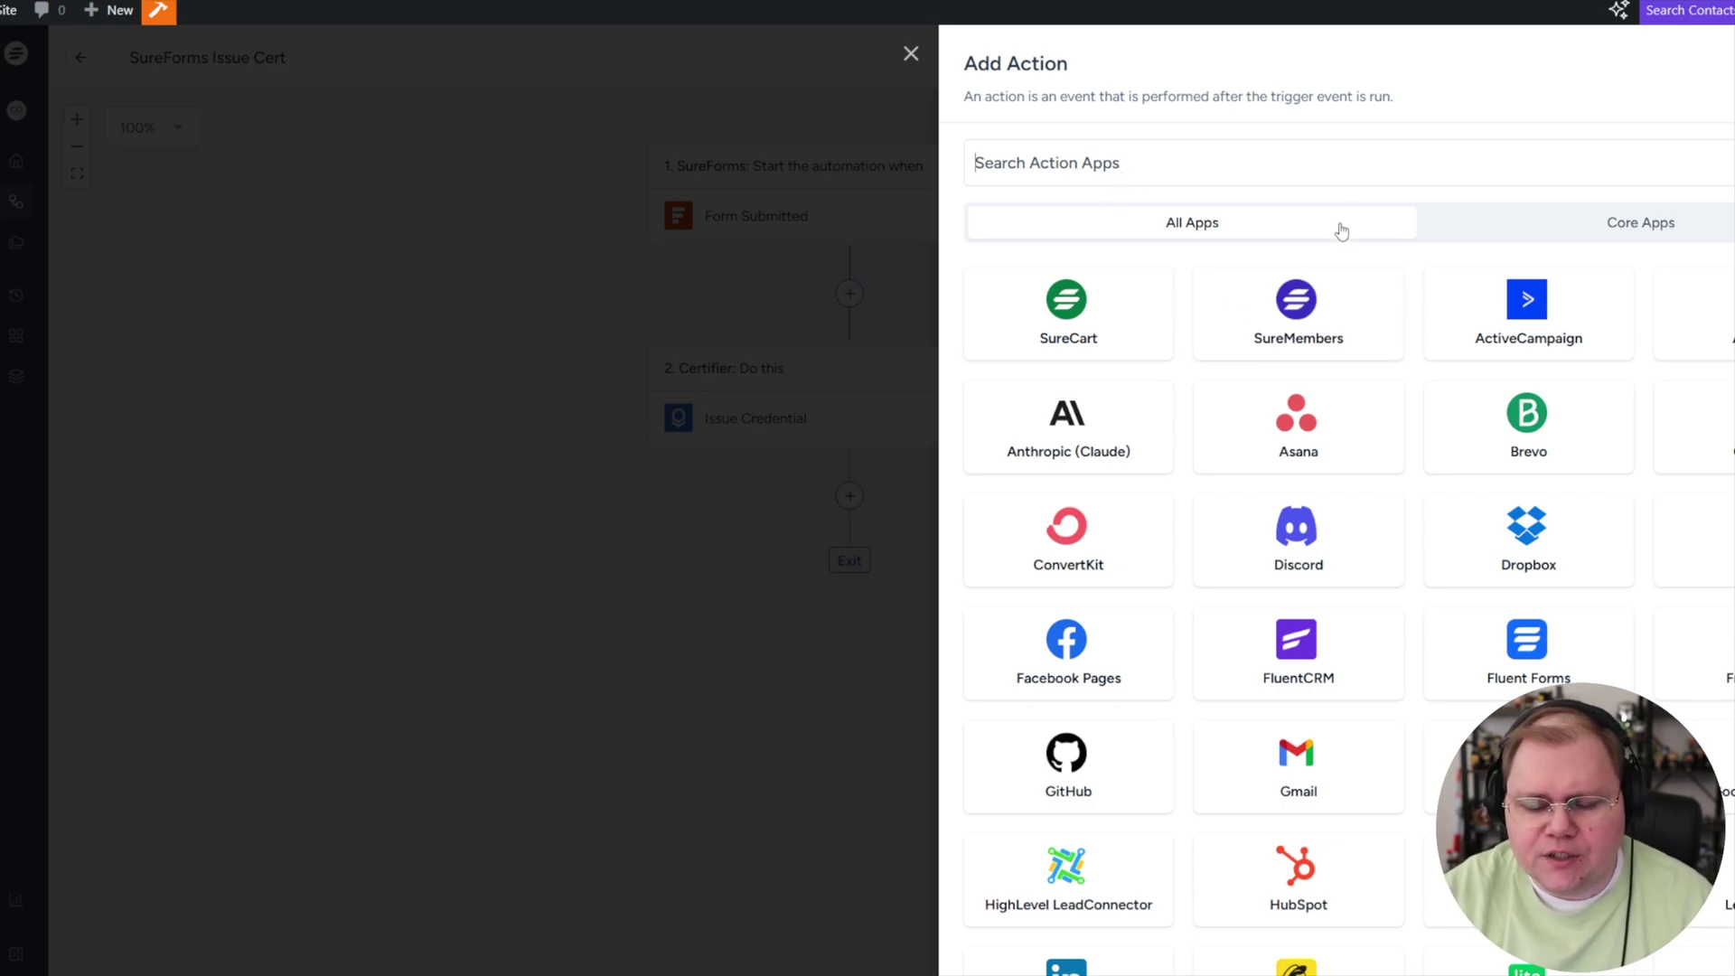
text(api)
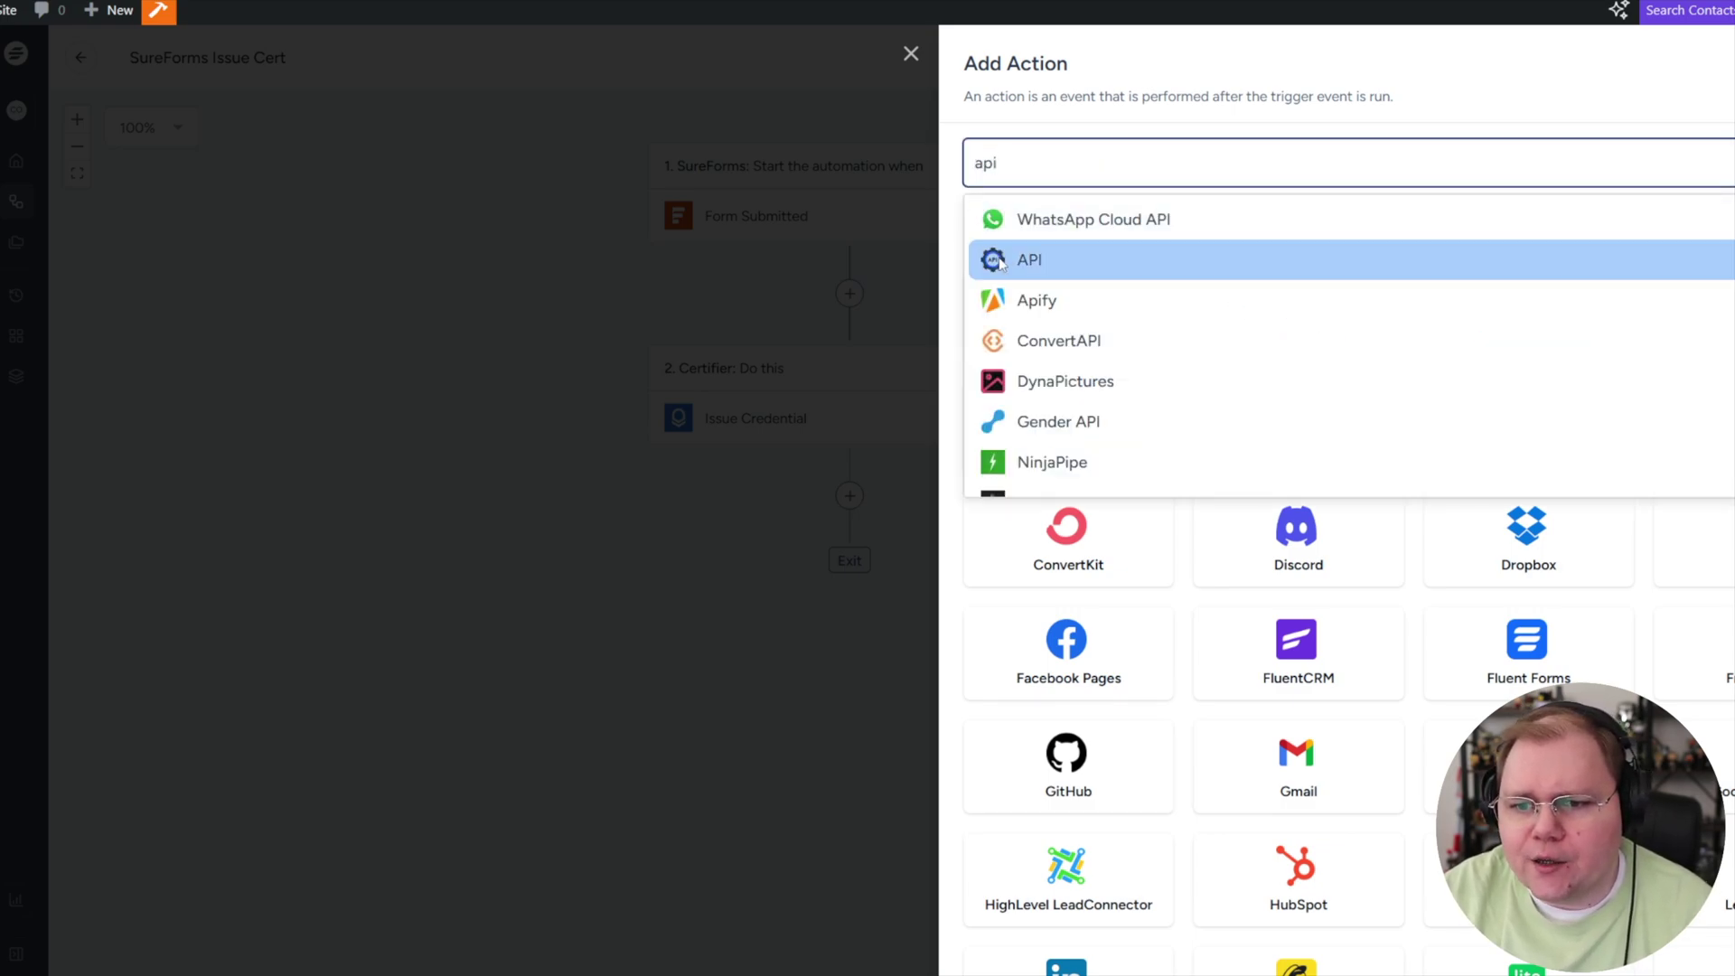
click(1001, 260)
click(1081, 951)
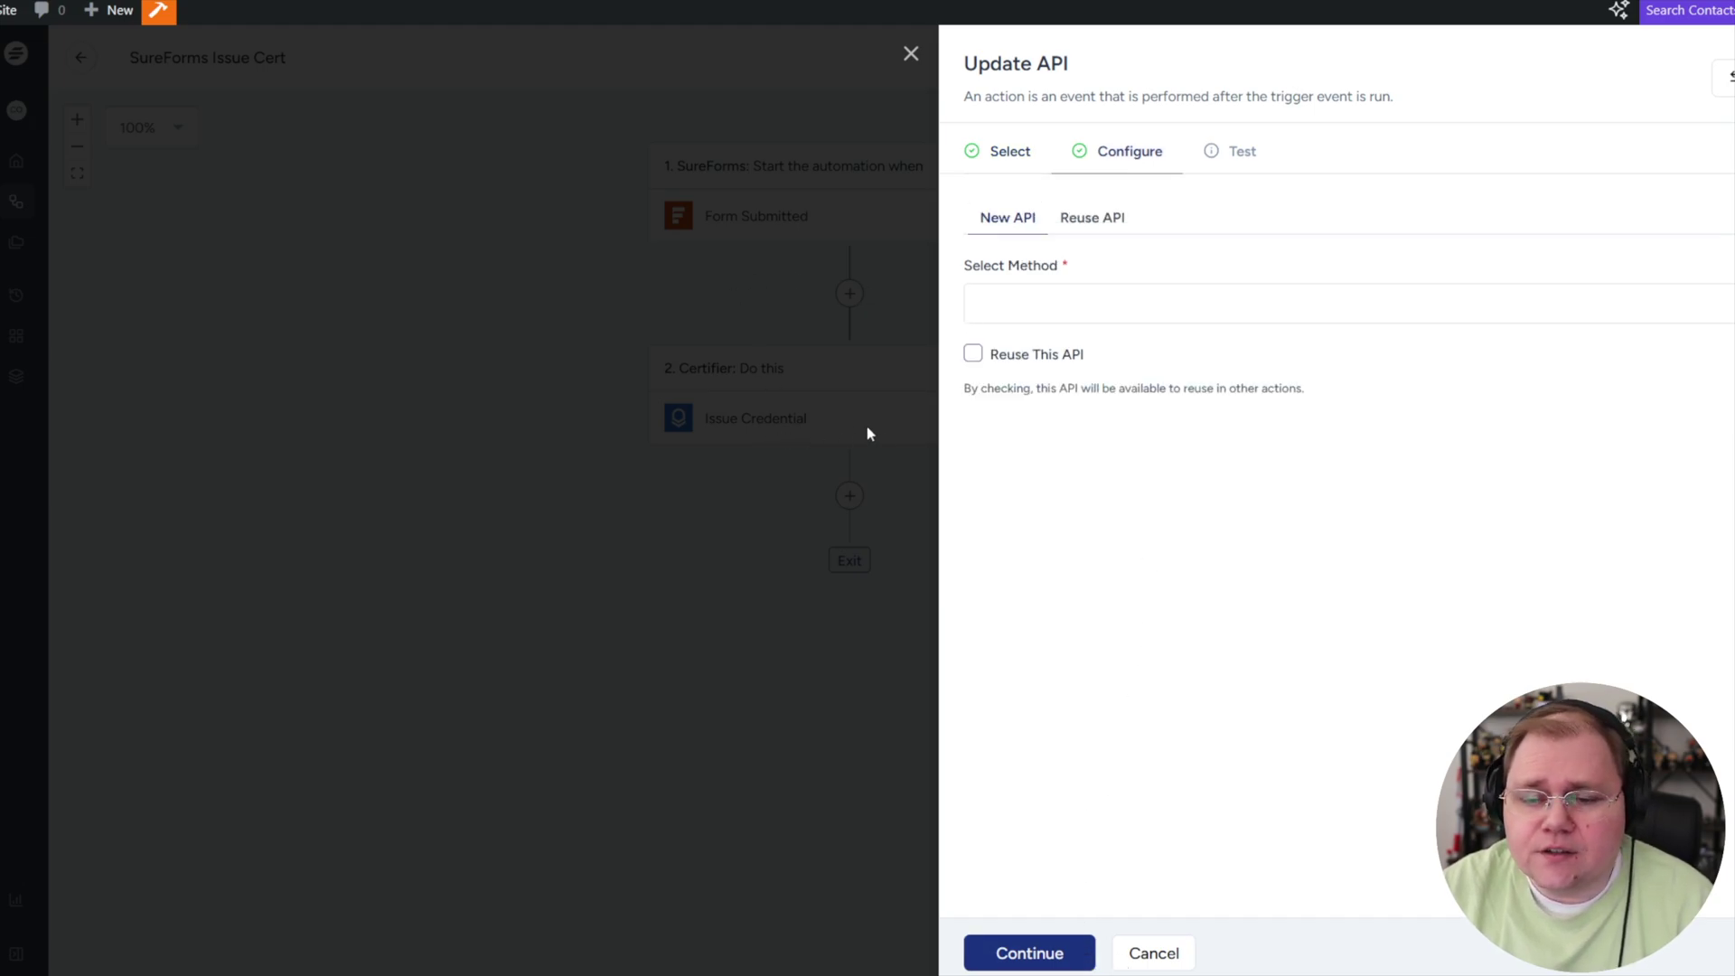
click(1030, 307)
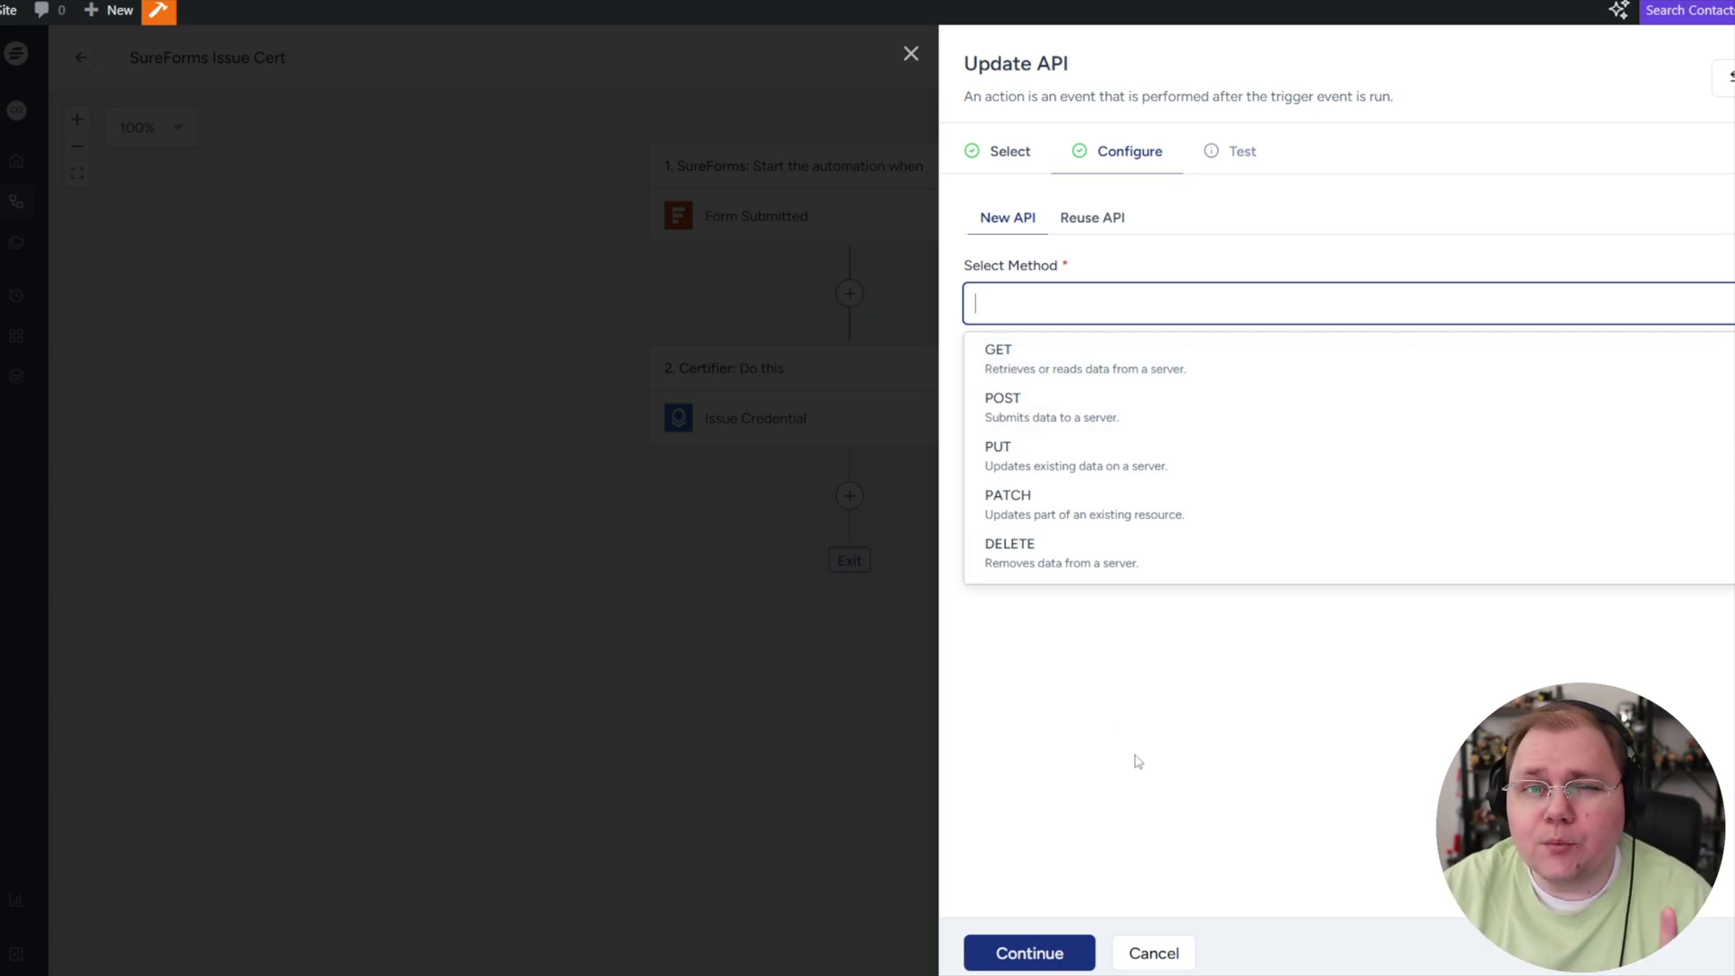
click(1156, 955)
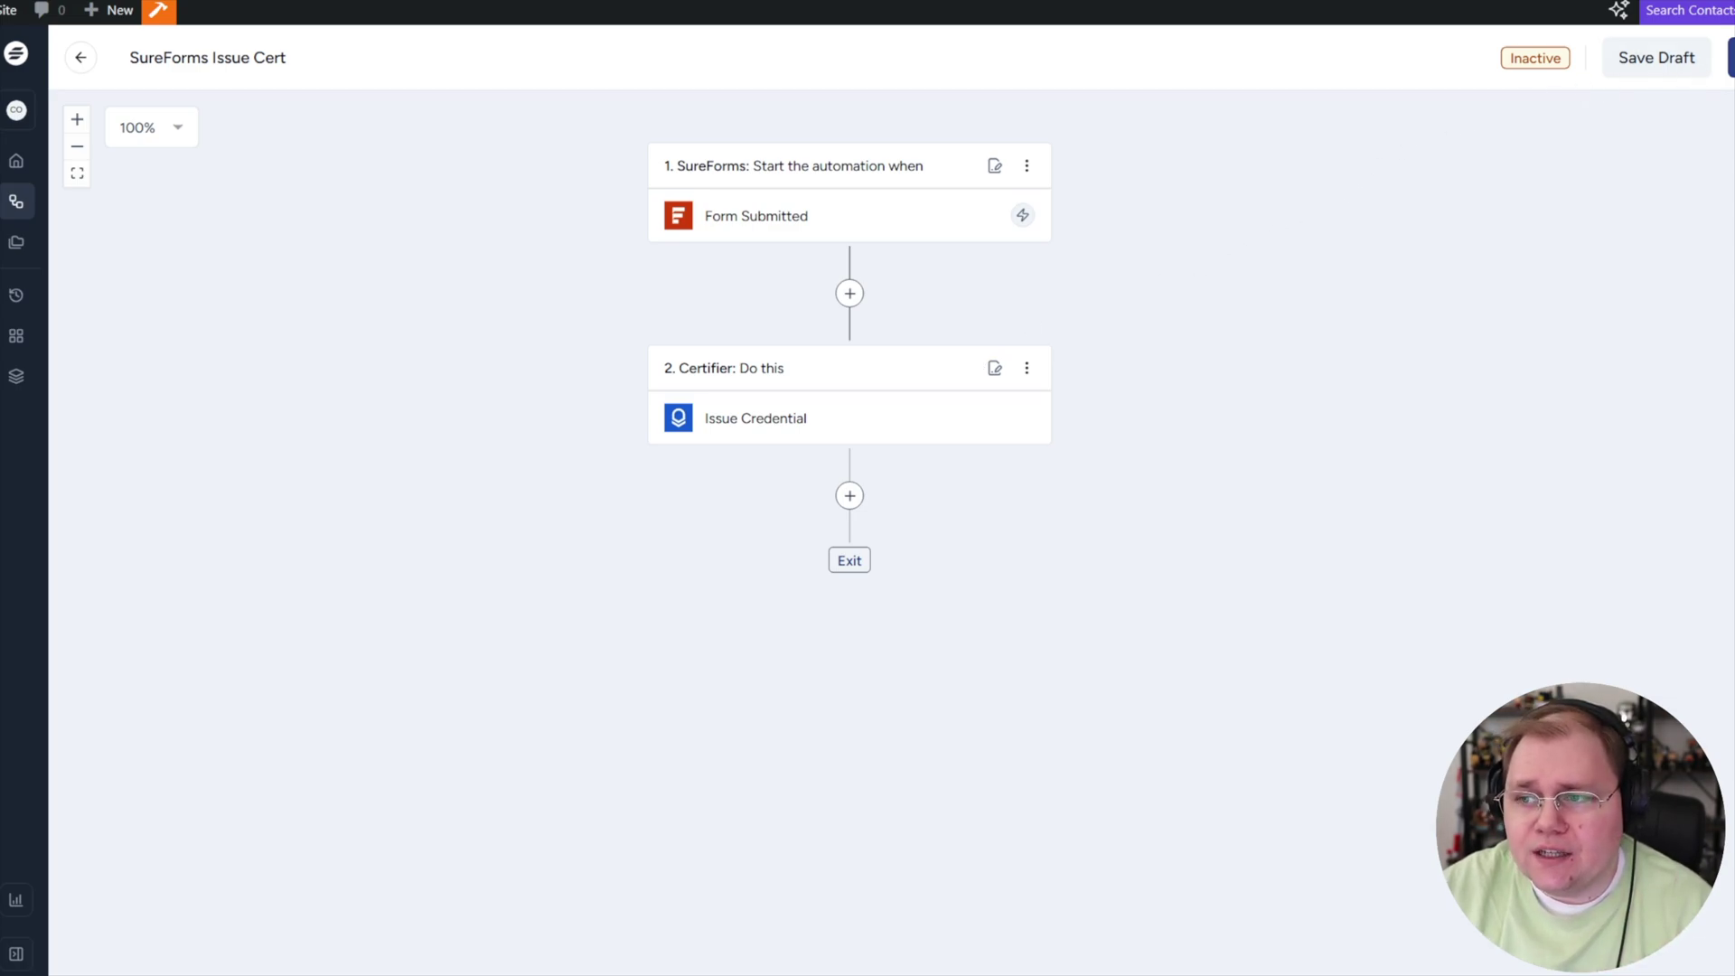
click(851, 496)
- Add a SureForms action step using the marketingfunnels.live connection
click(1146, 163)
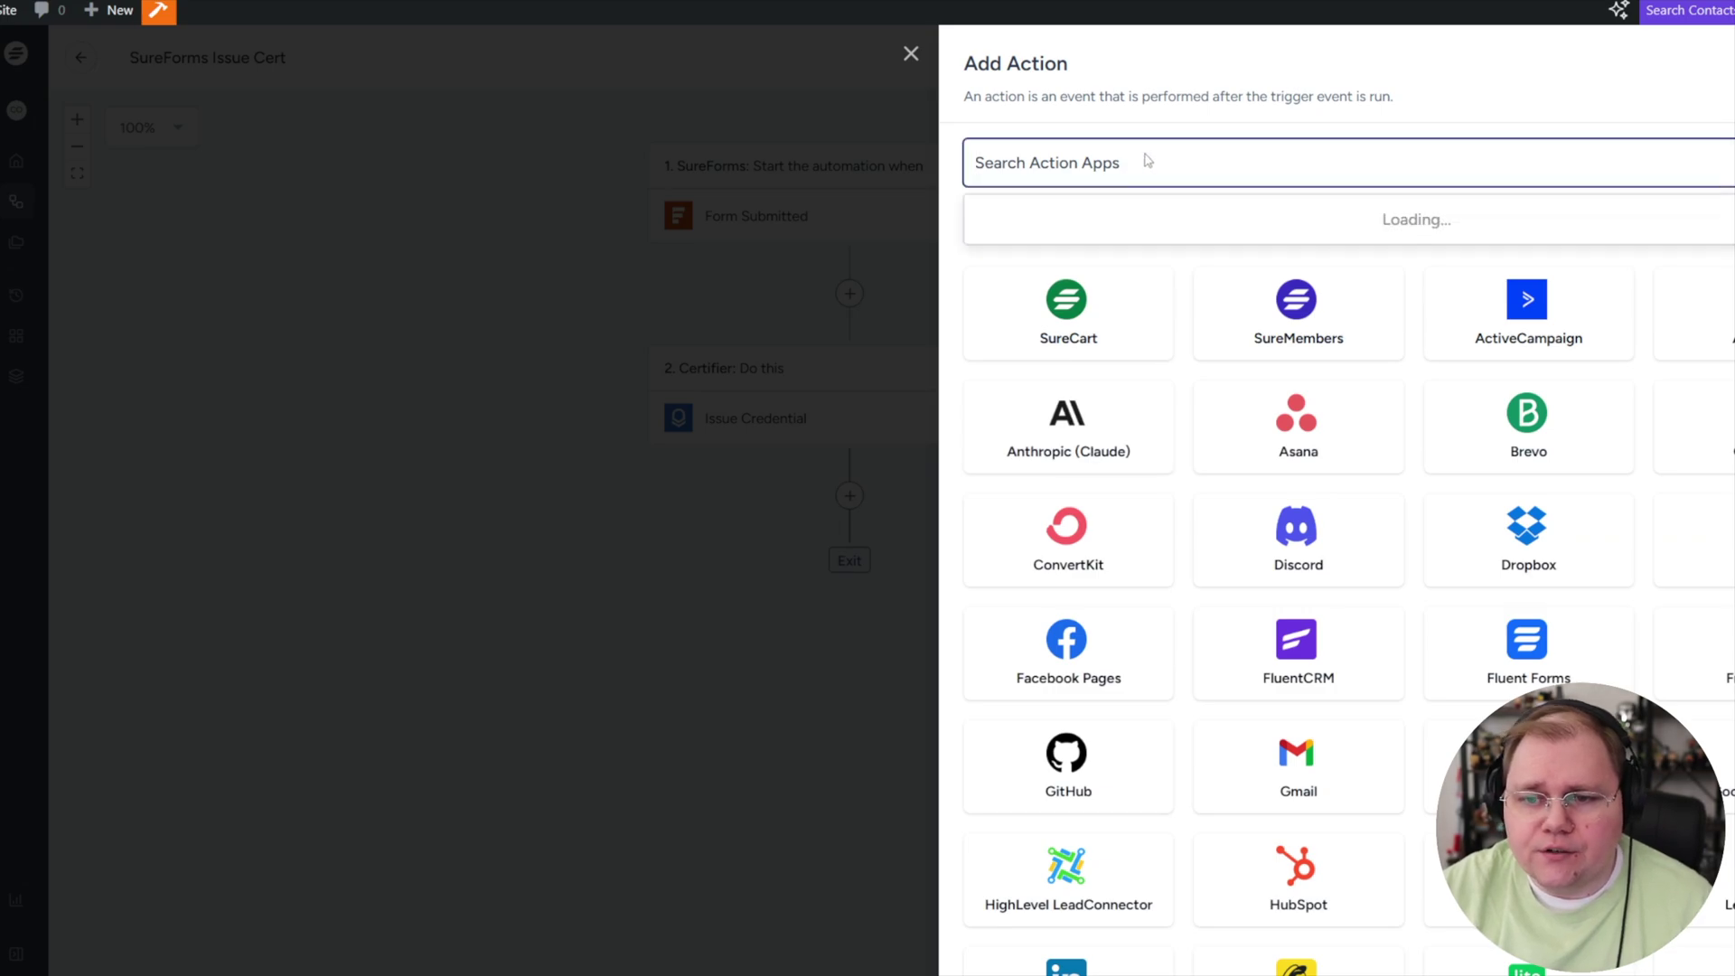
text(sureform)
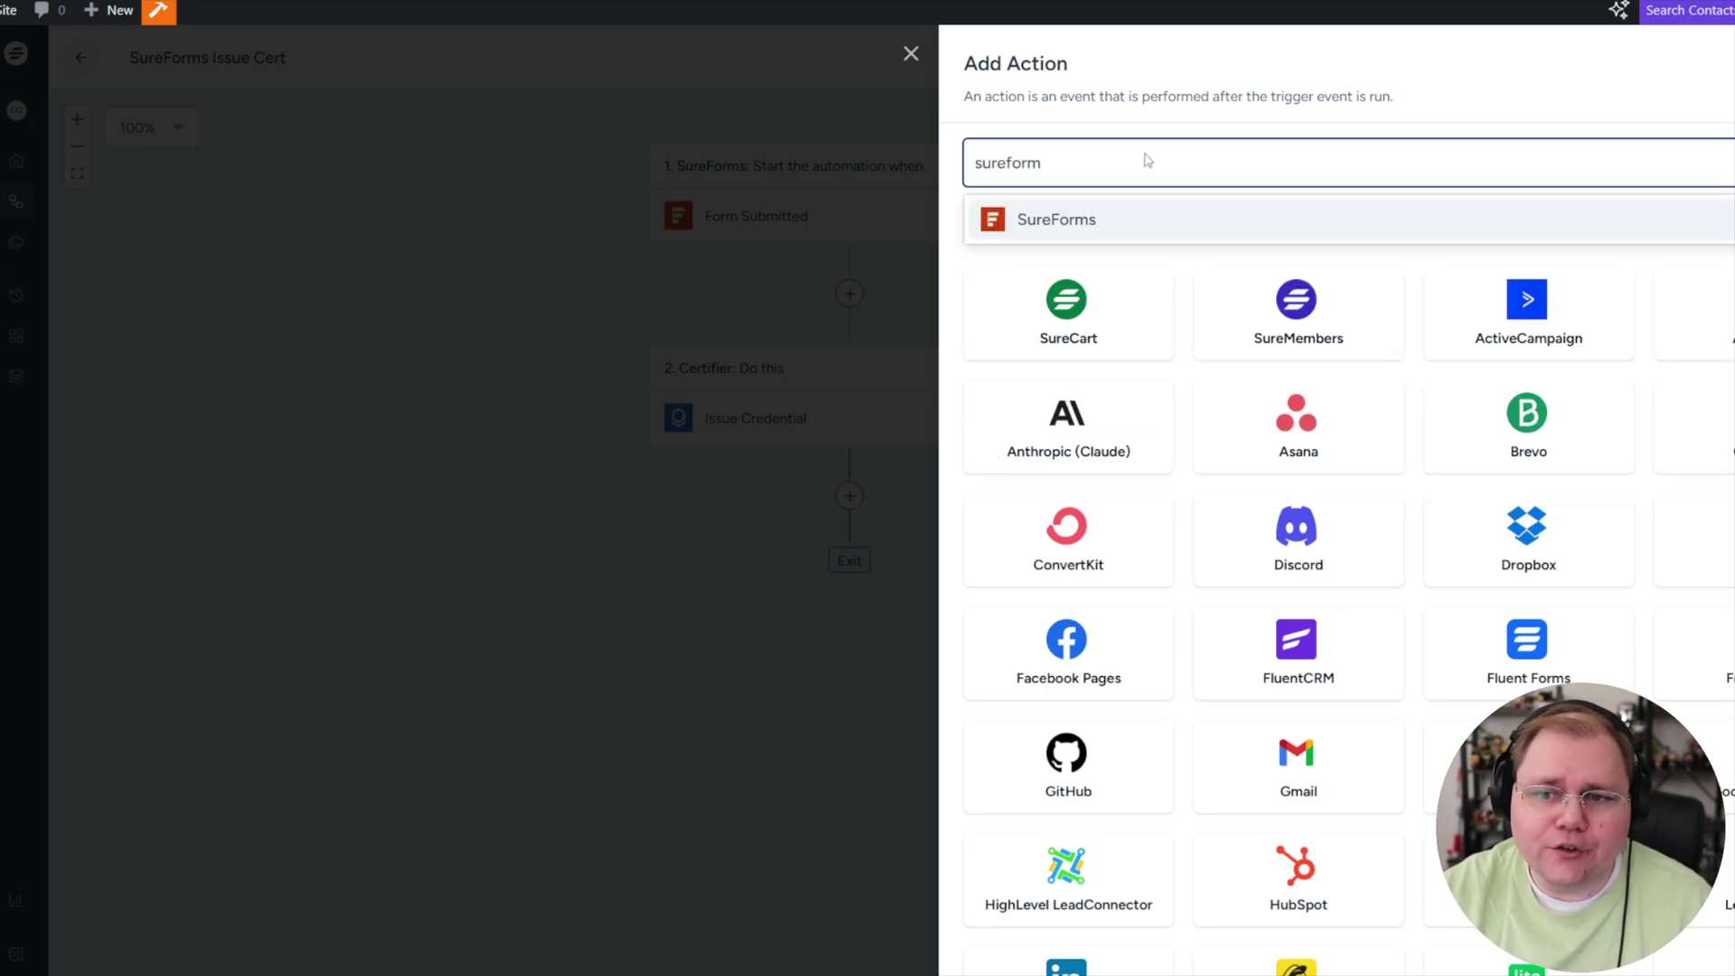
click(1083, 234)
click(1019, 422)
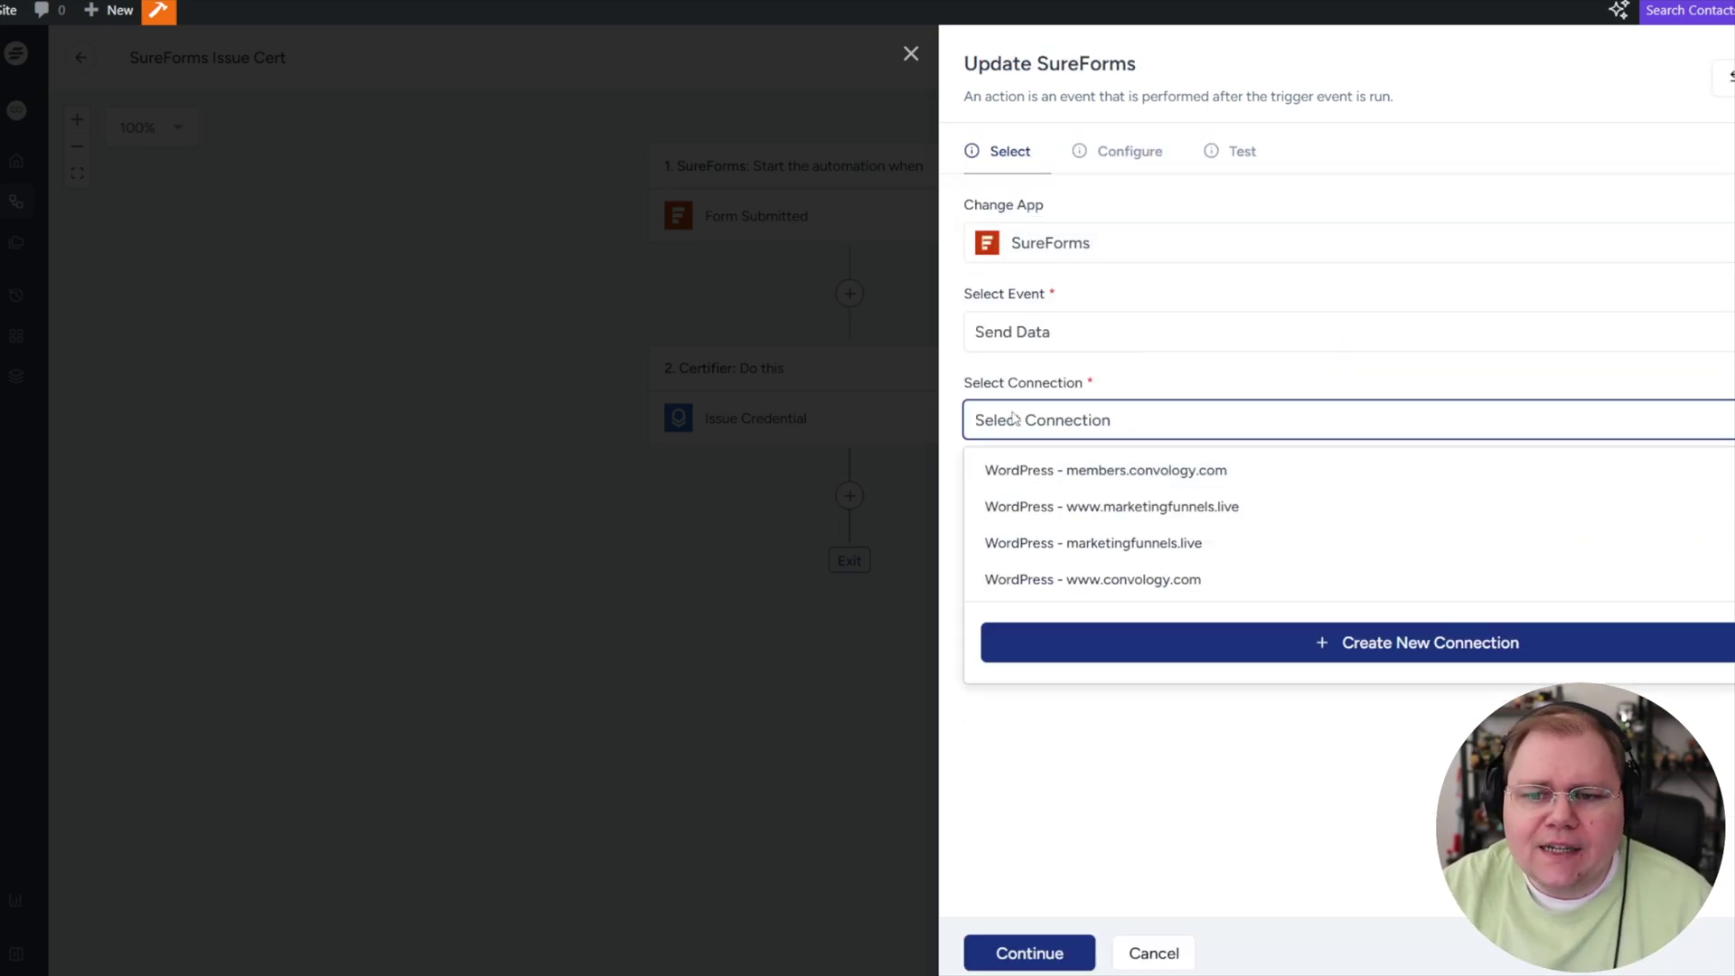
click(1125, 544)
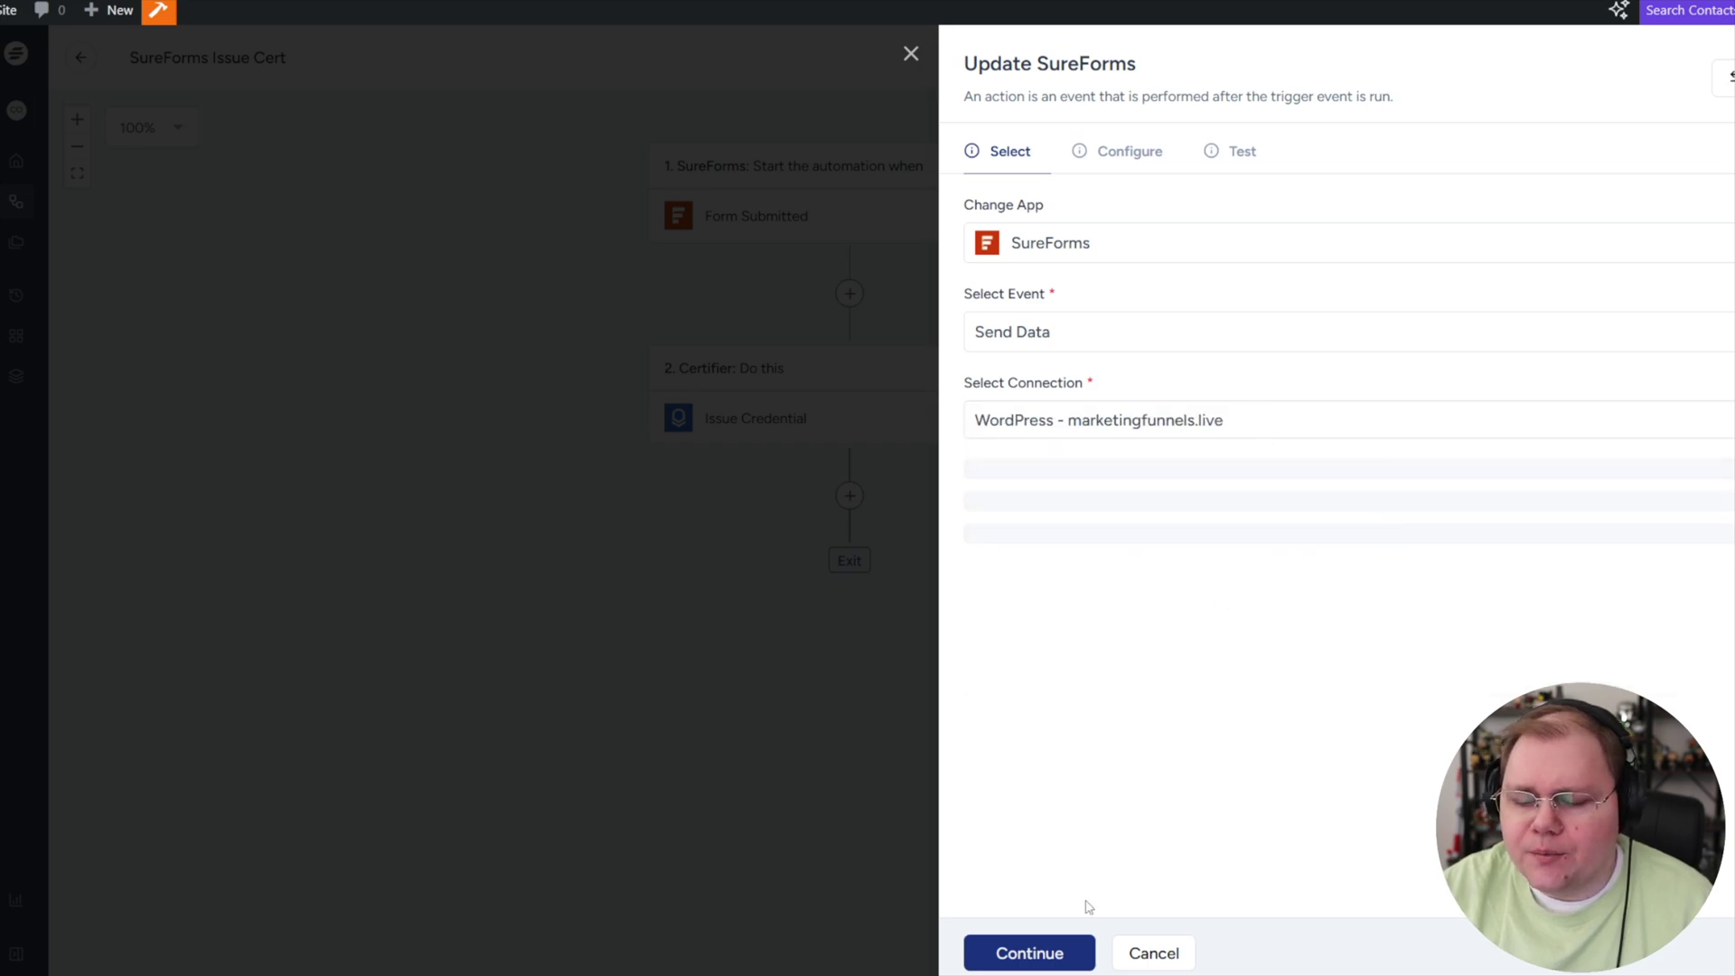
click(1030, 953)
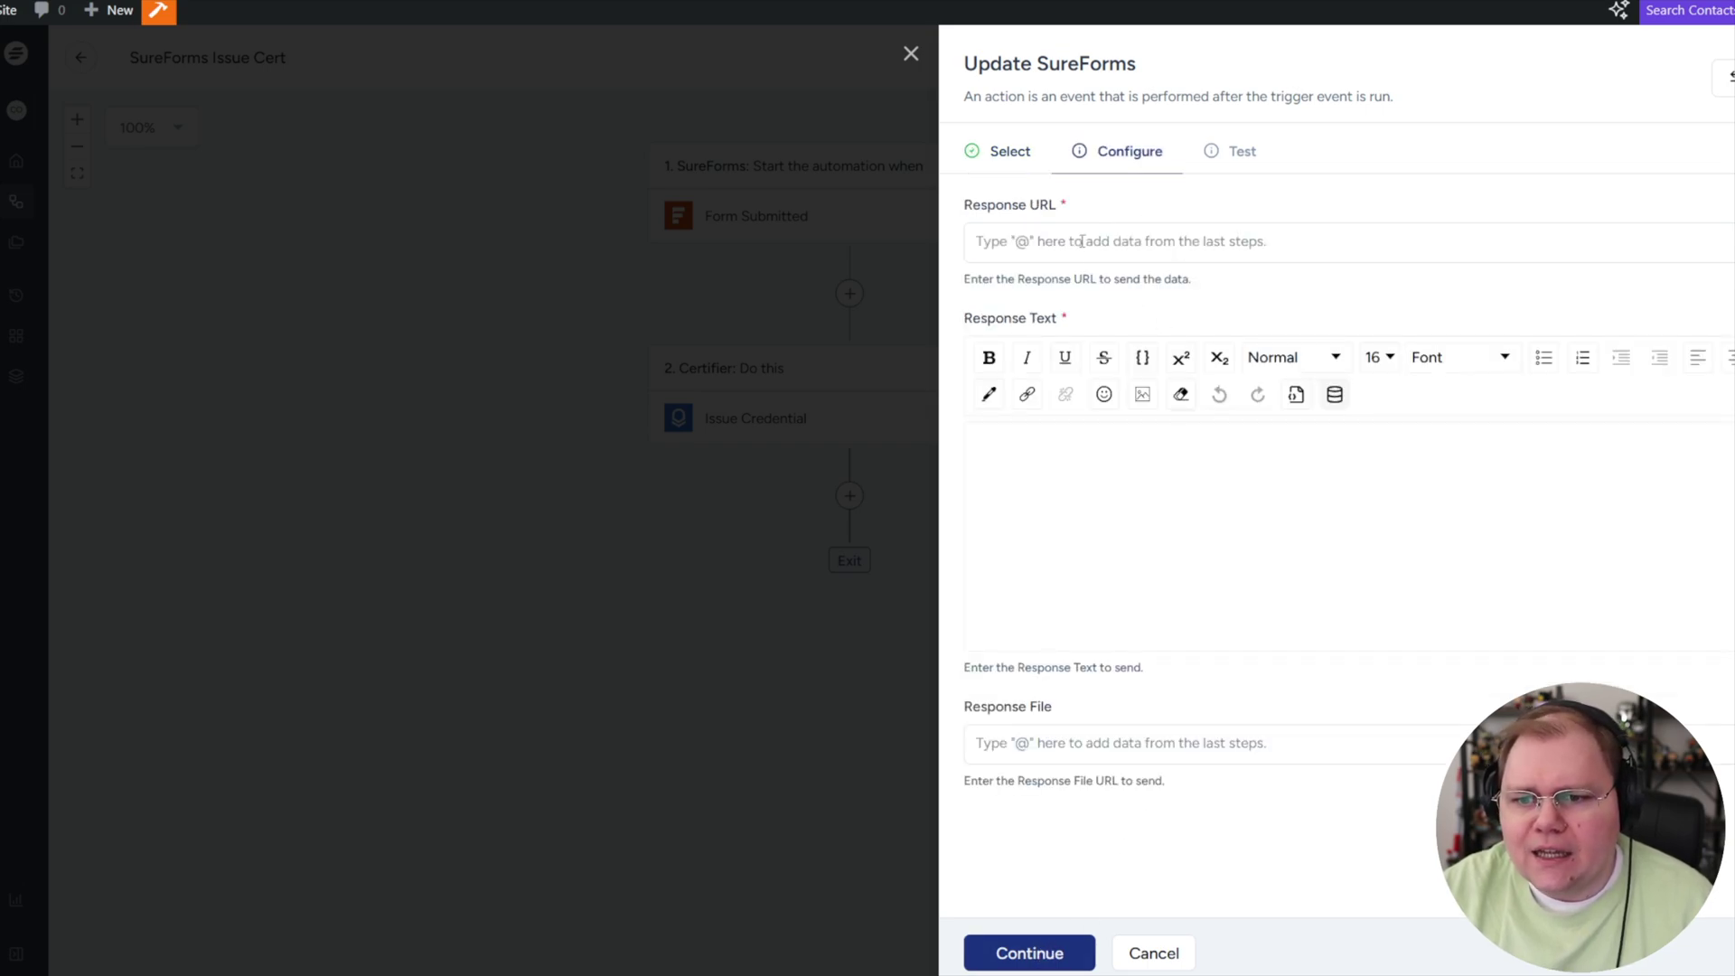
- Map the Response URL field to the submission's Response Url value
click(1053, 249)
text(@)
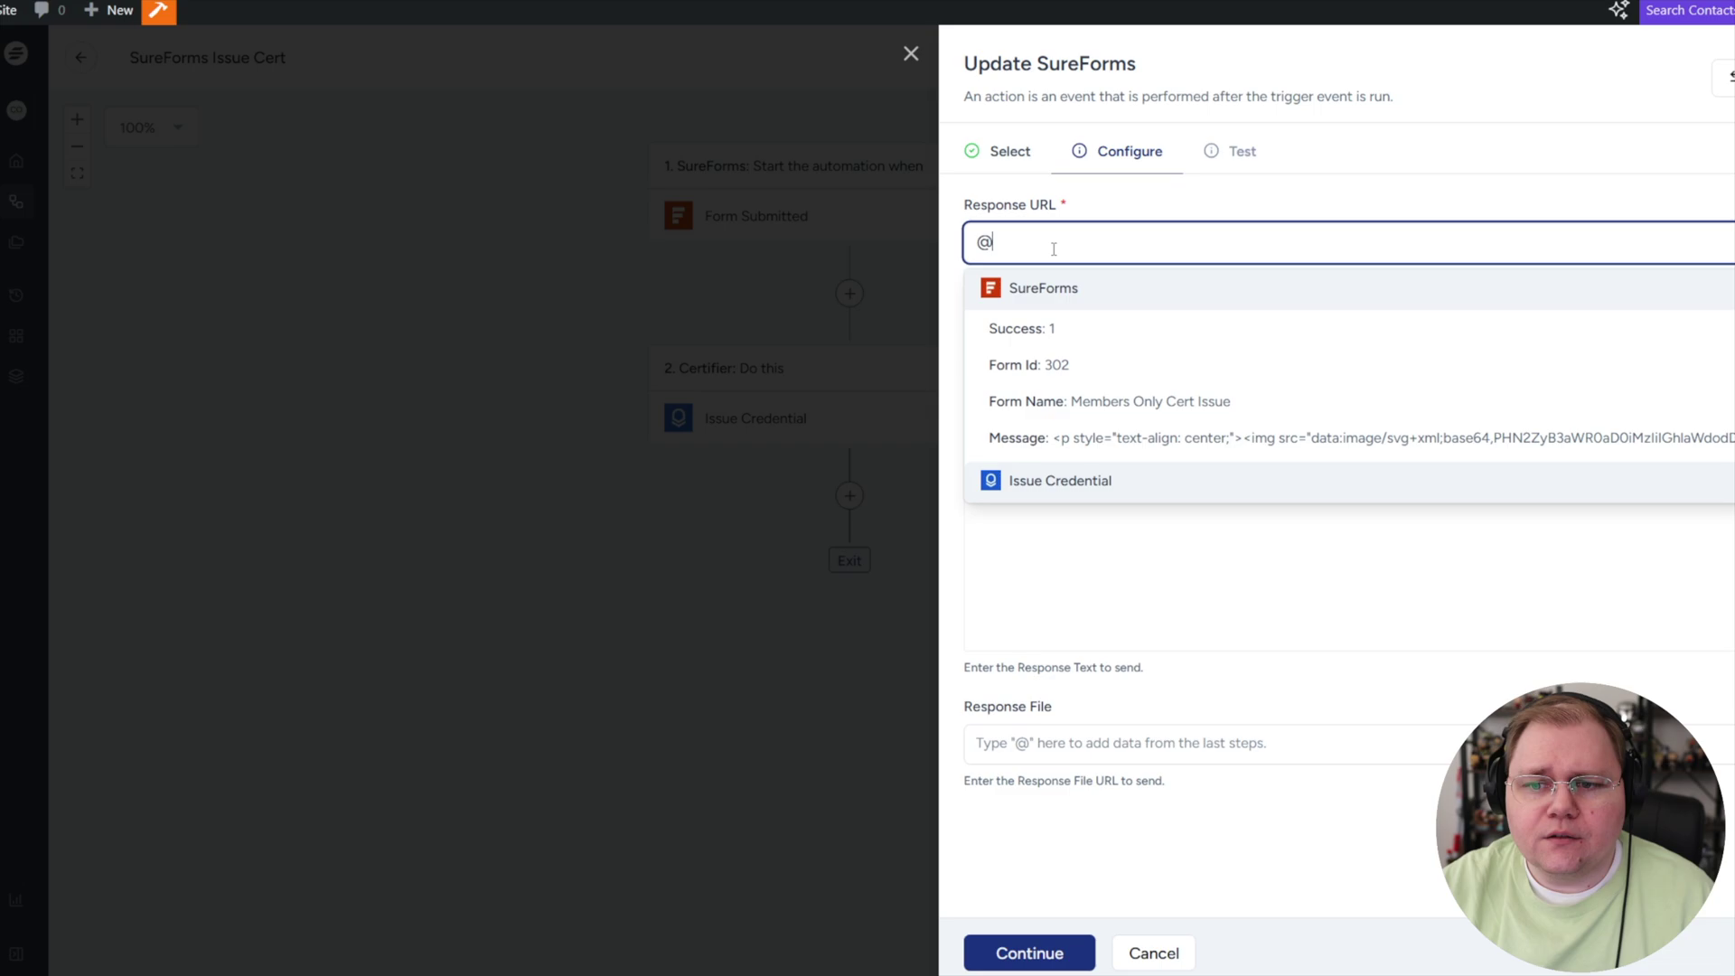
scroll(1089, 450, down, 2)
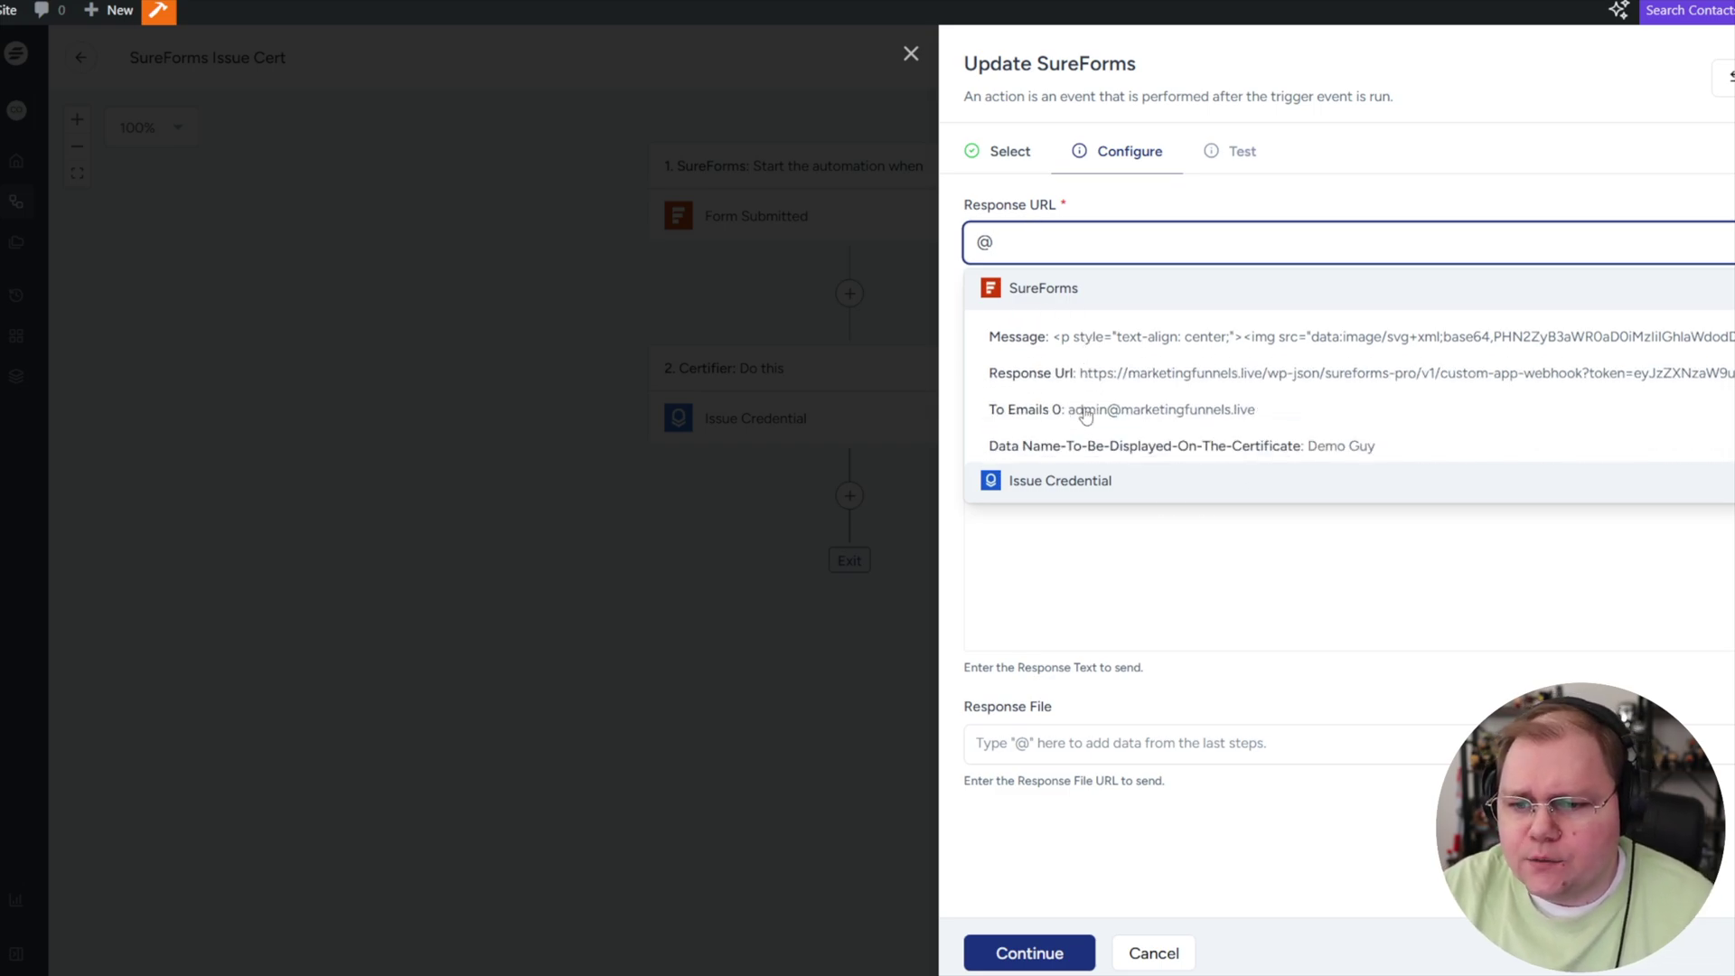
click(1008, 373)
click(1234, 192)
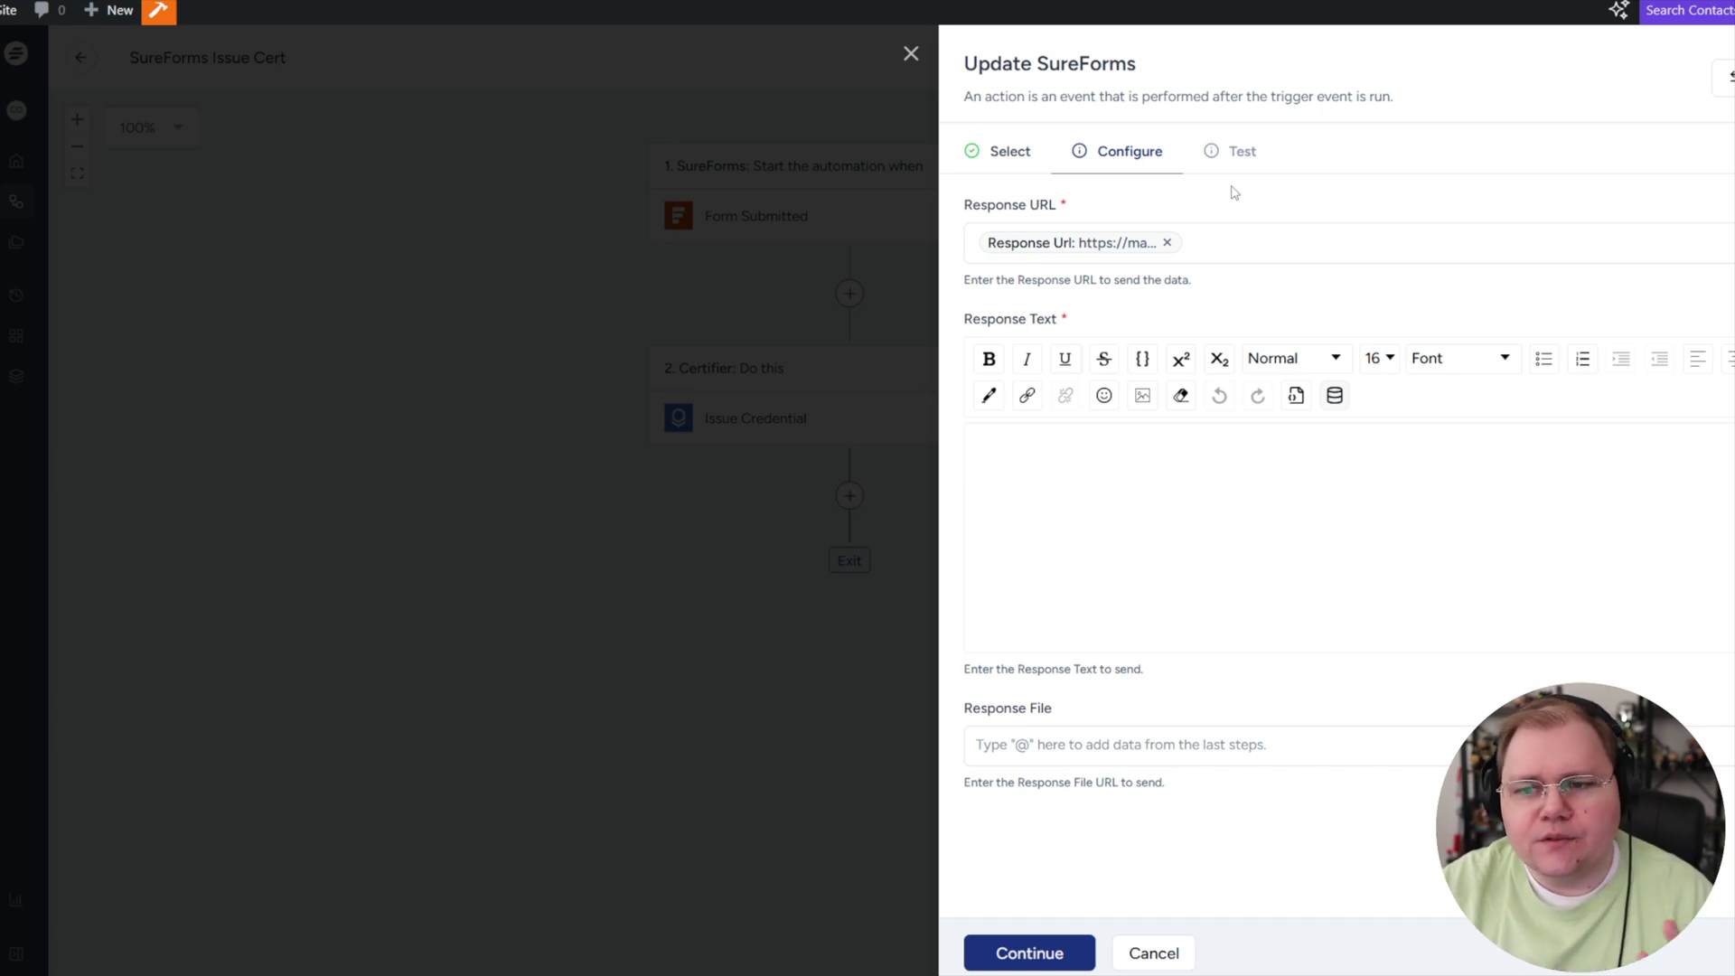
click(1173, 450)
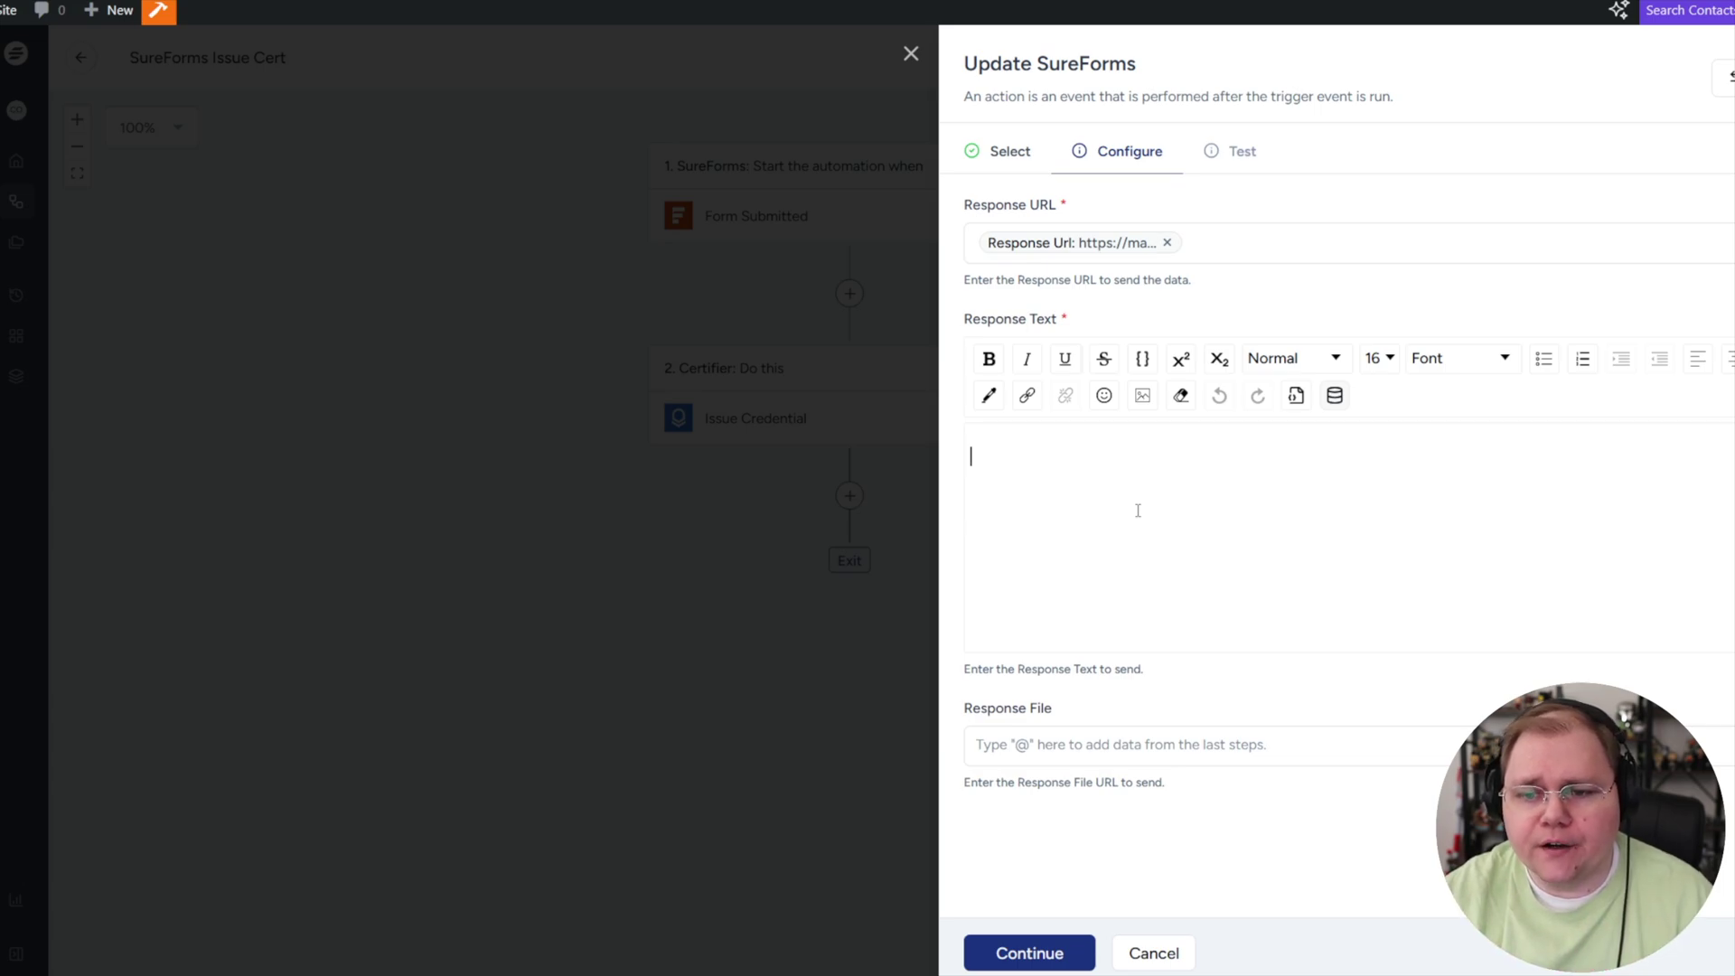
- Type 'Congratulations on Completing the Course!' and make it a centred H2 heading
text(Congrats)
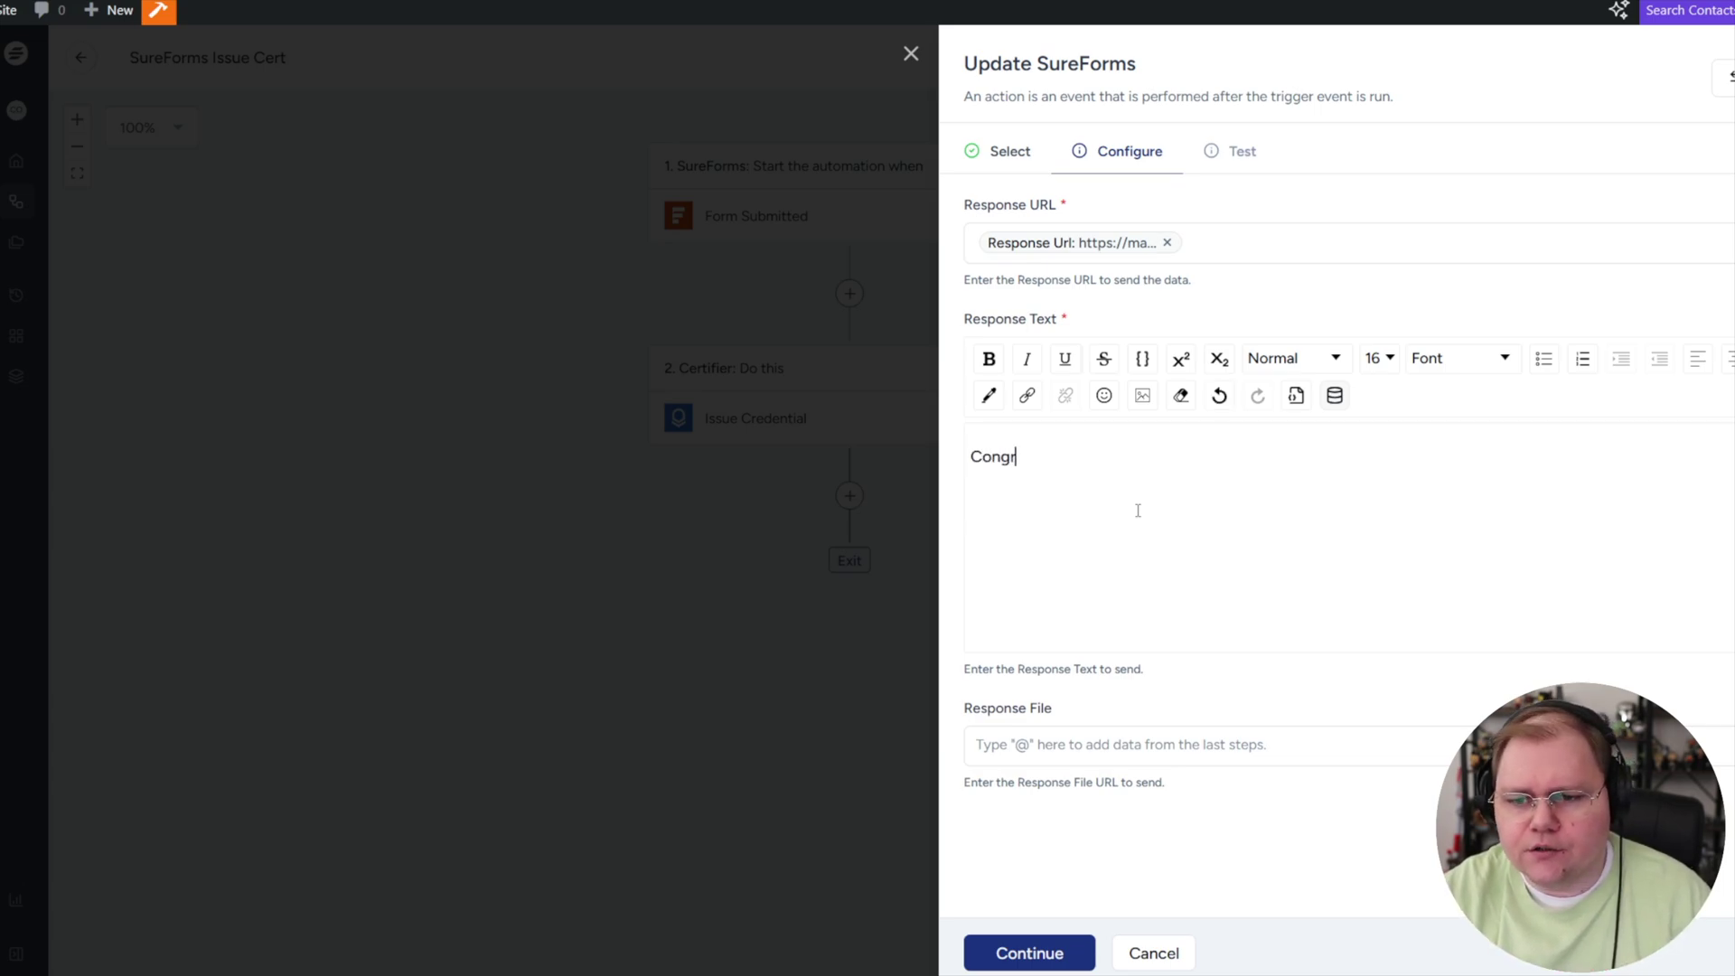
key(BackSpace)
key(BackSpace)
text(tulations on Completing the Course!)
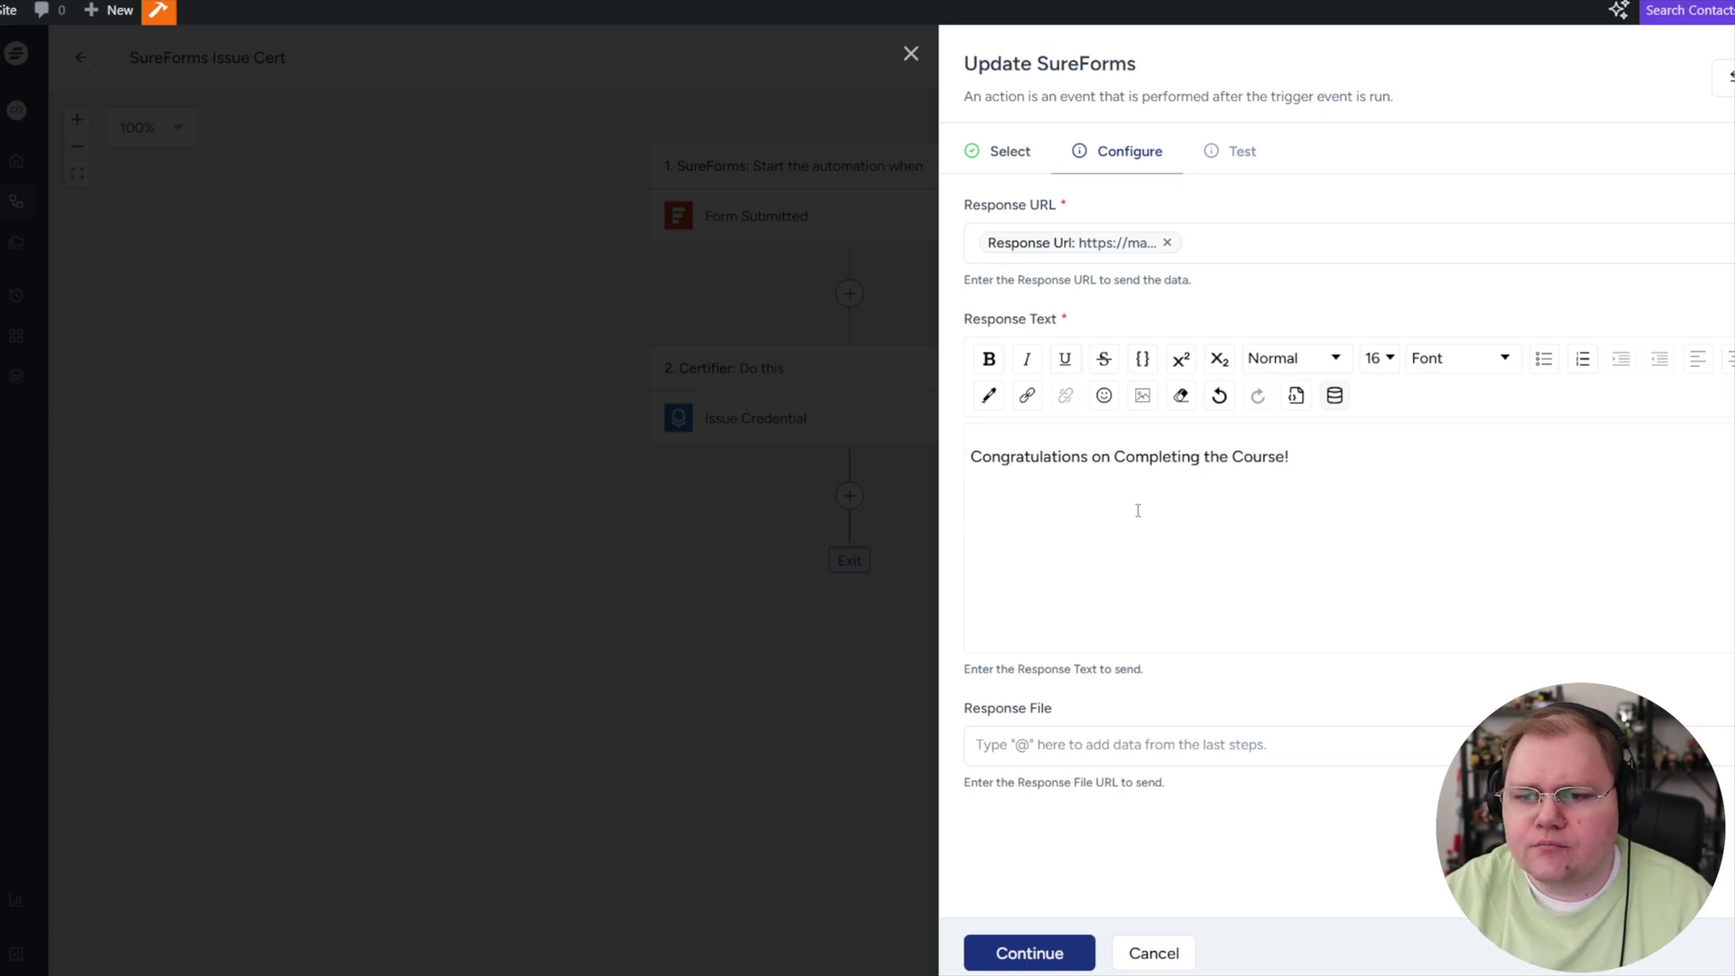
key(ctrl+a)
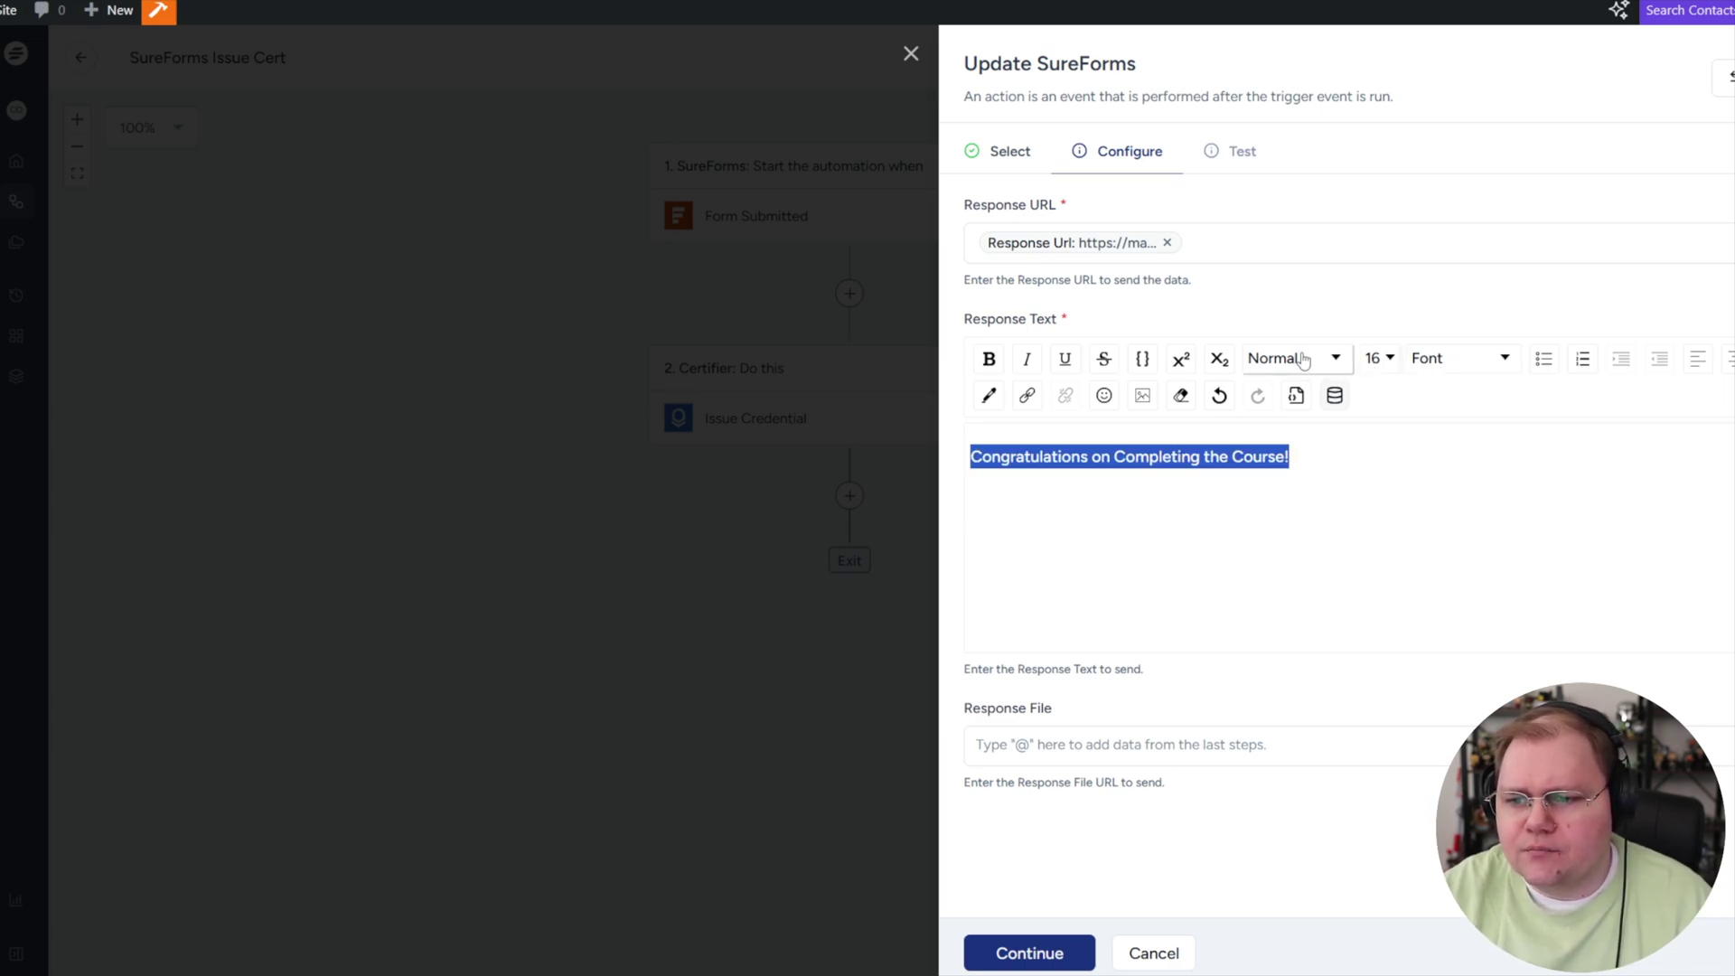
click(1302, 360)
click(1293, 434)
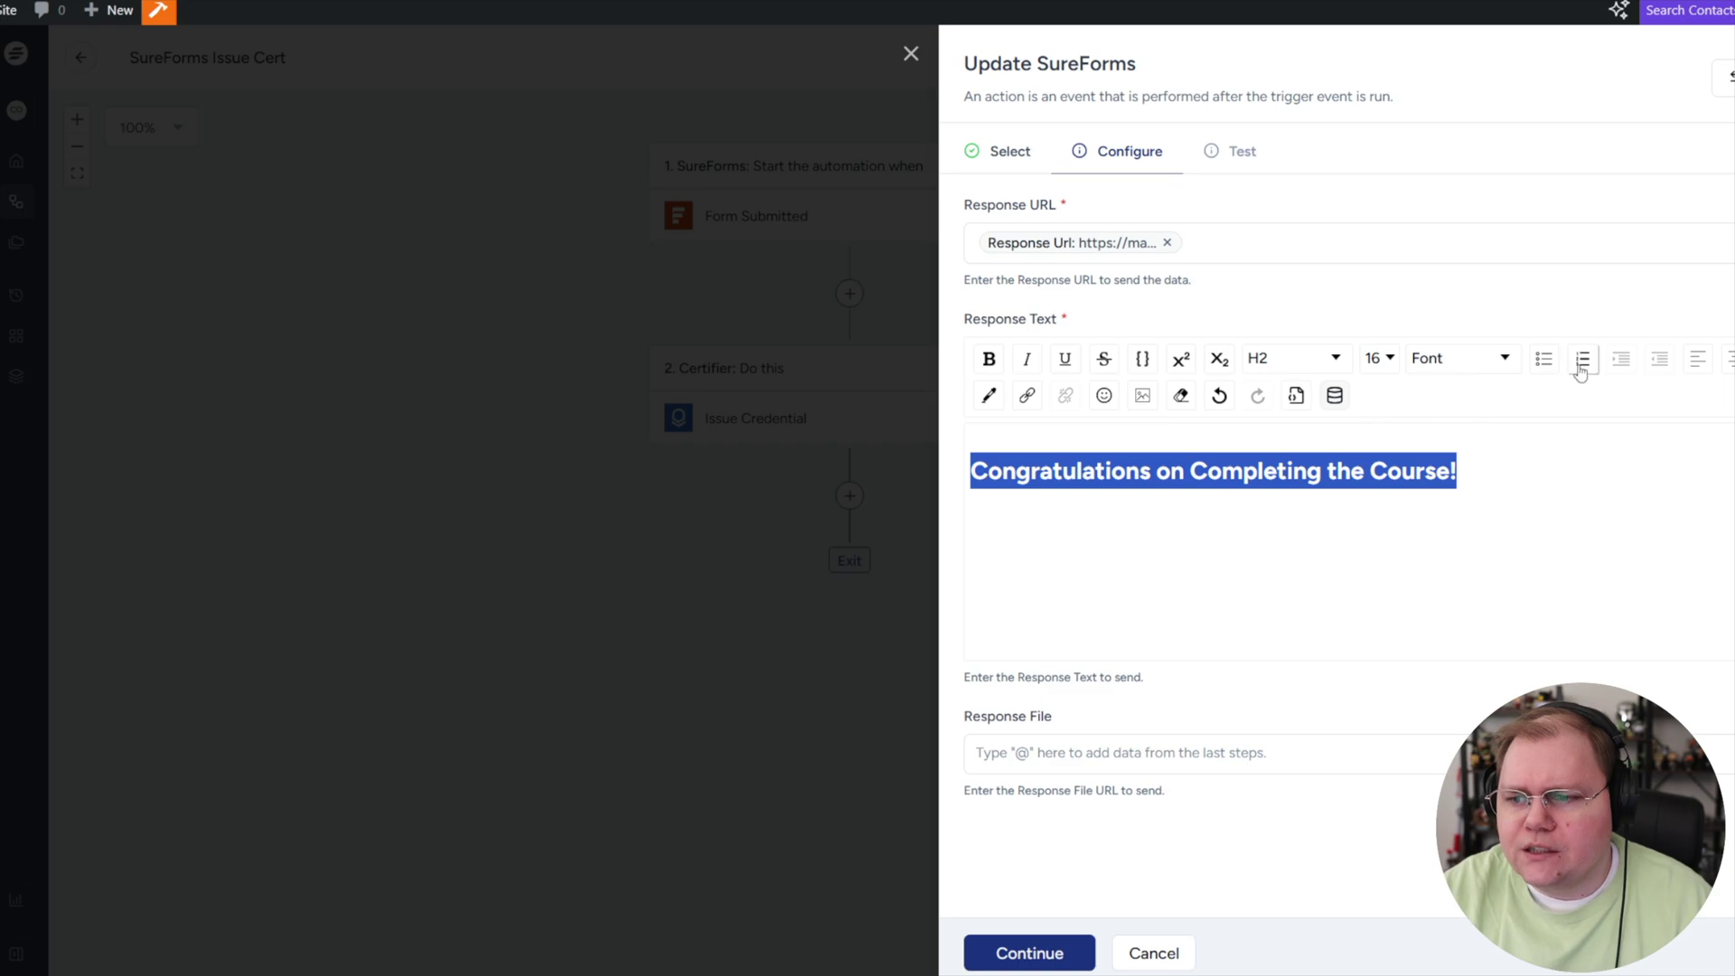
click(1728, 359)
- Add a centred 👉 'Click Here to Download Your Certificate' line below the heading
key(End)
key(Return)
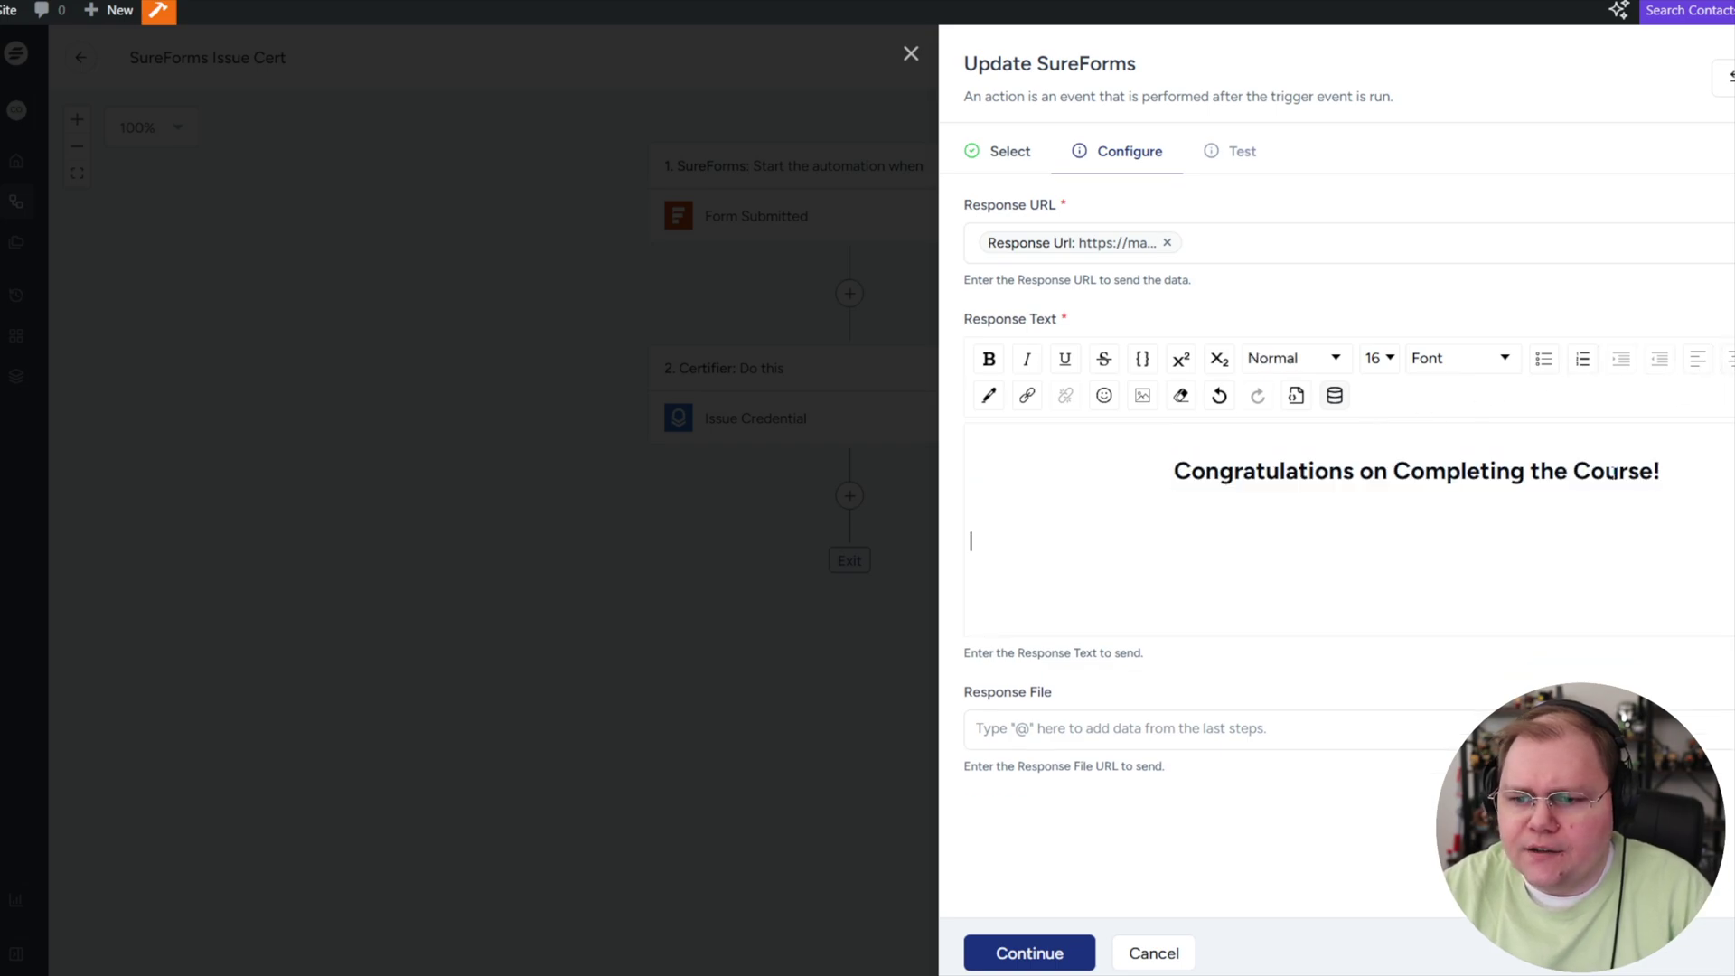
text(Click here to )
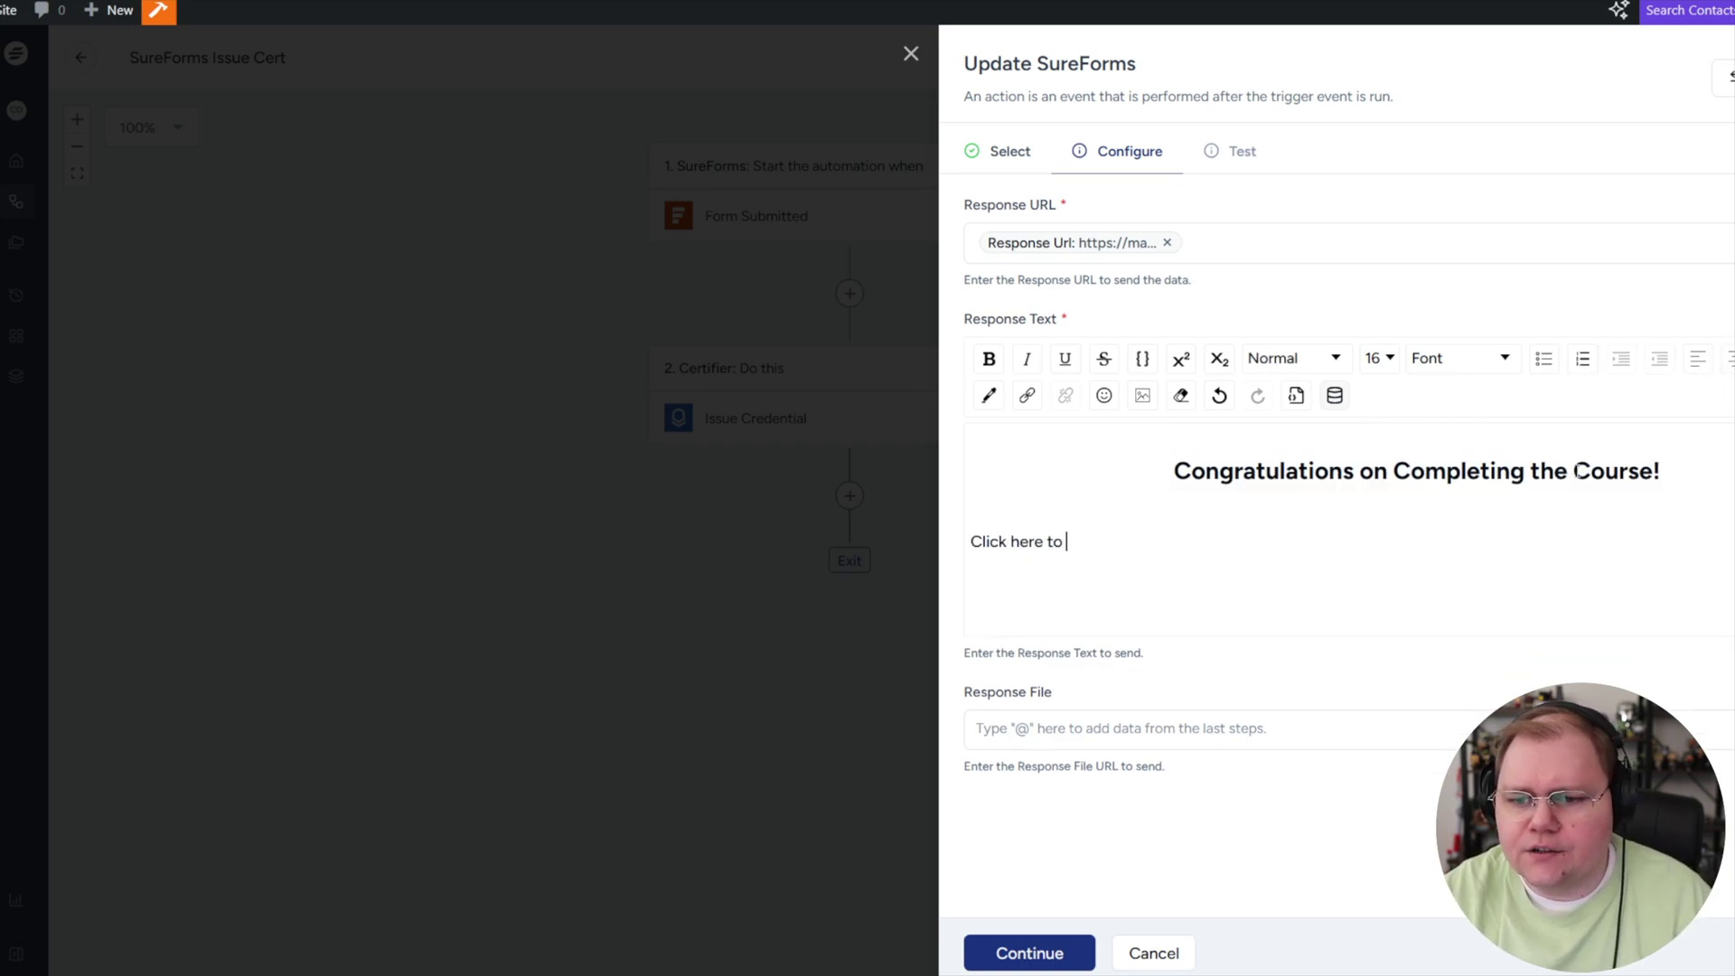
text(Download Your Certificate)
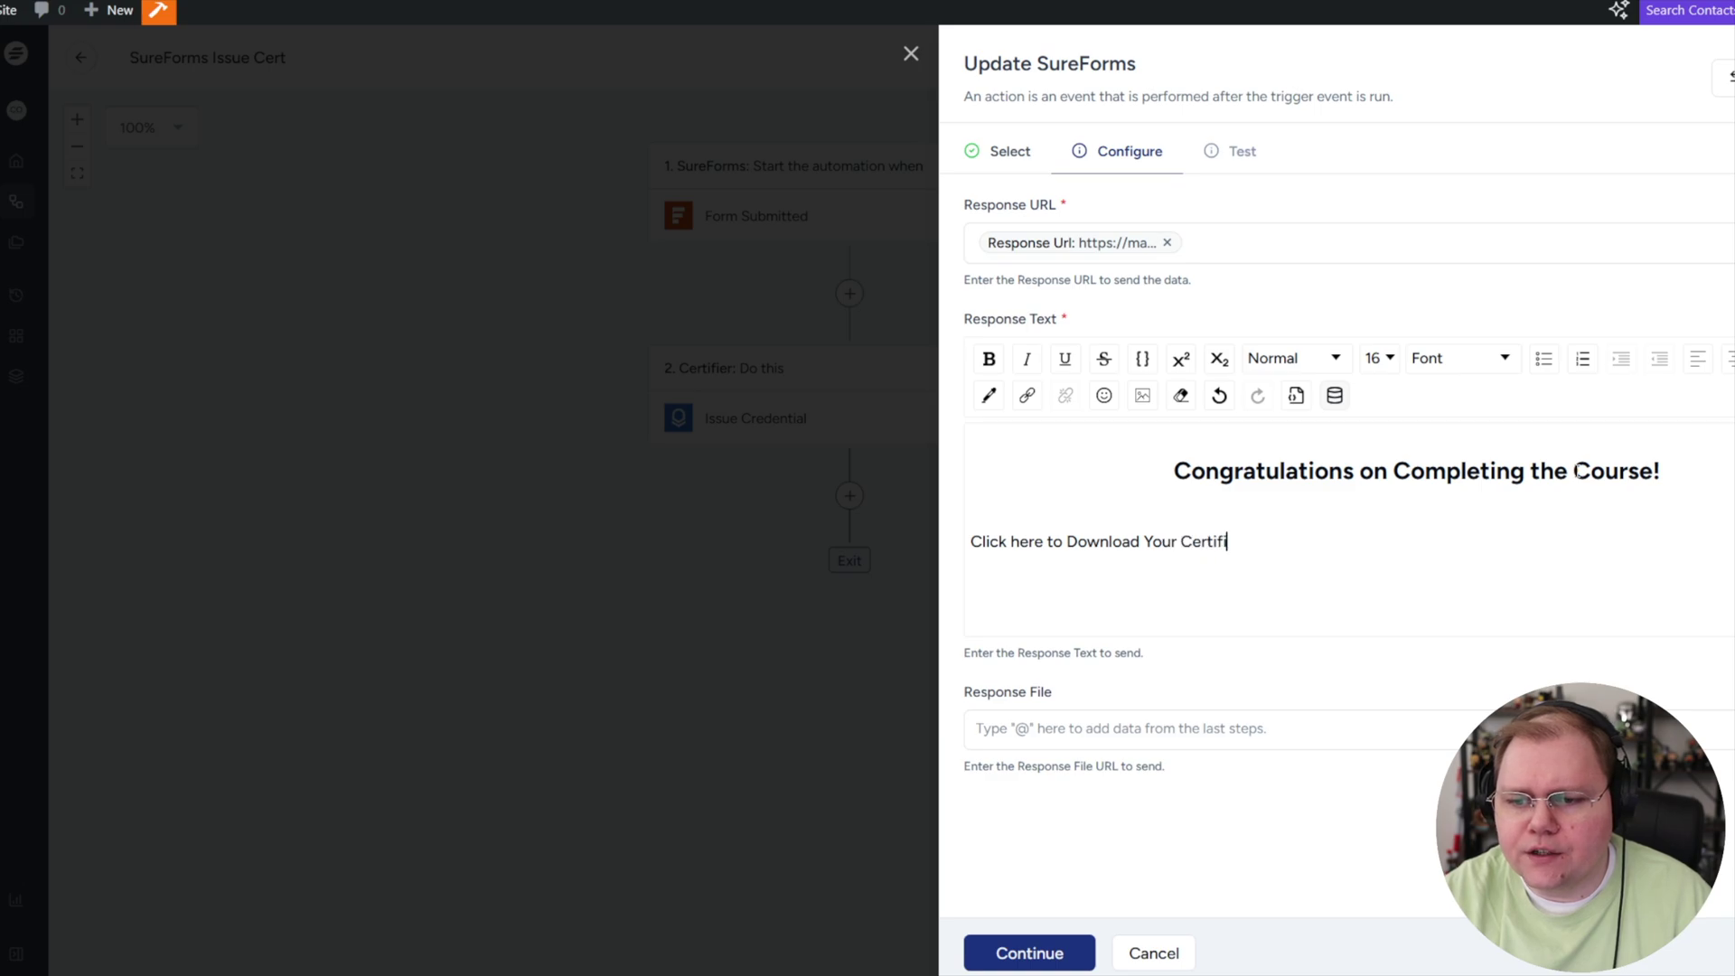
drag(1010, 541, 1016, 542)
text(H)
click(970, 541)
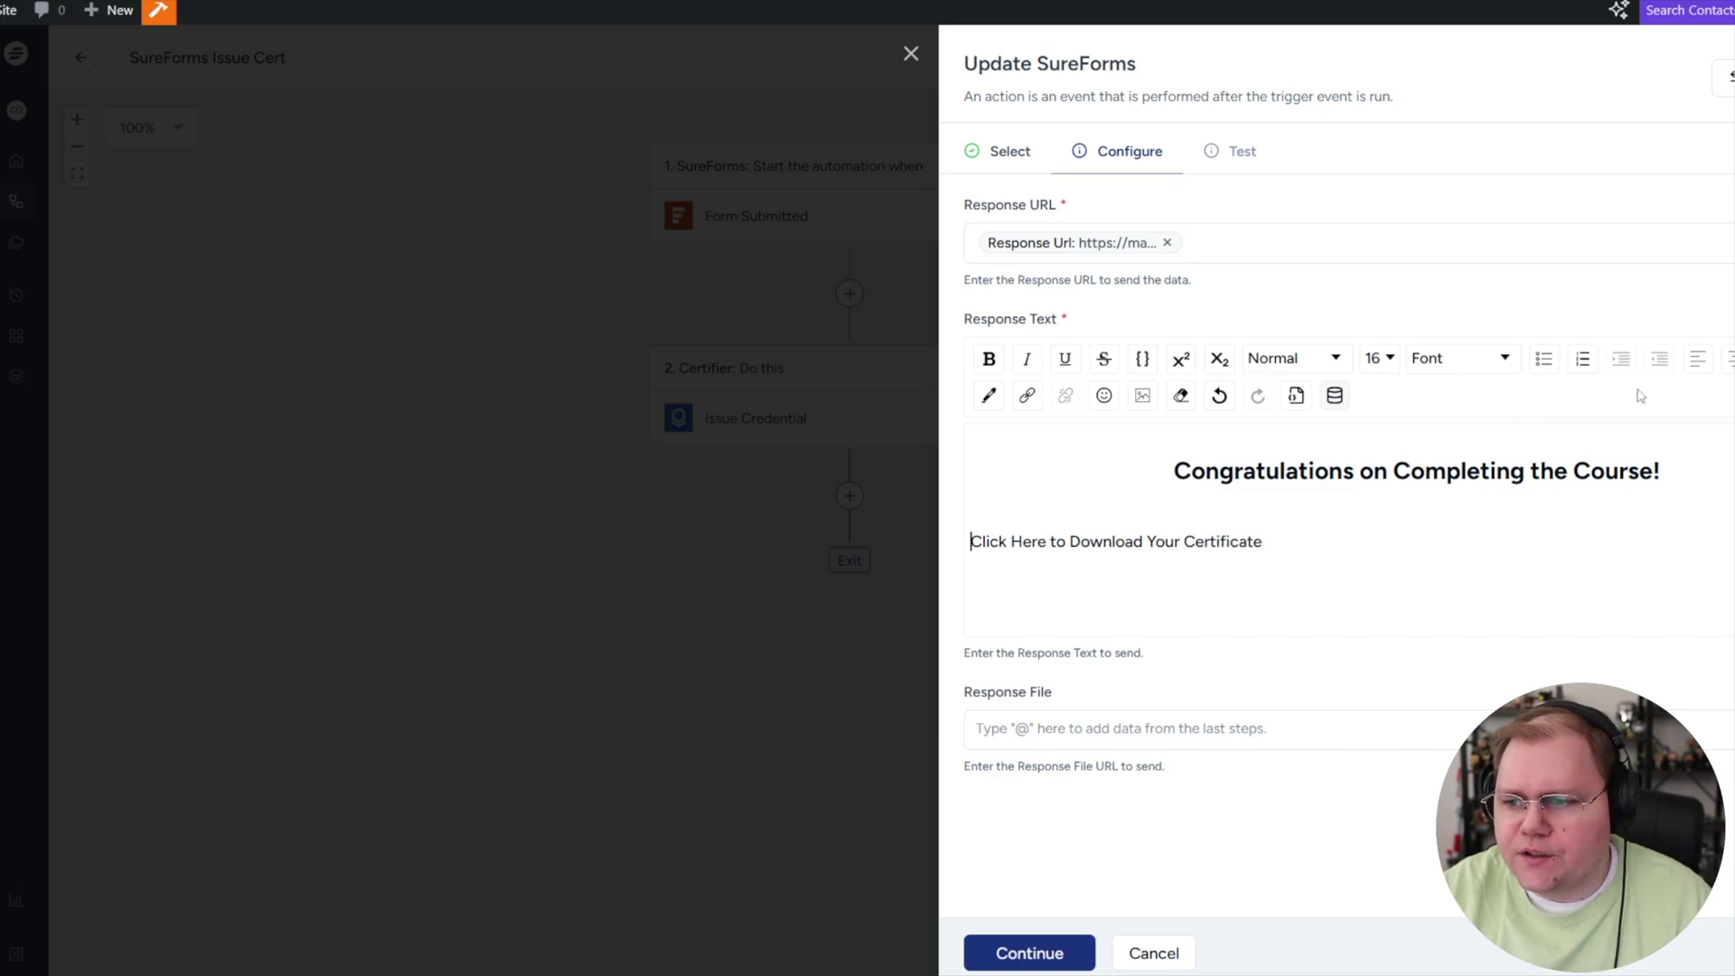
click(1726, 366)
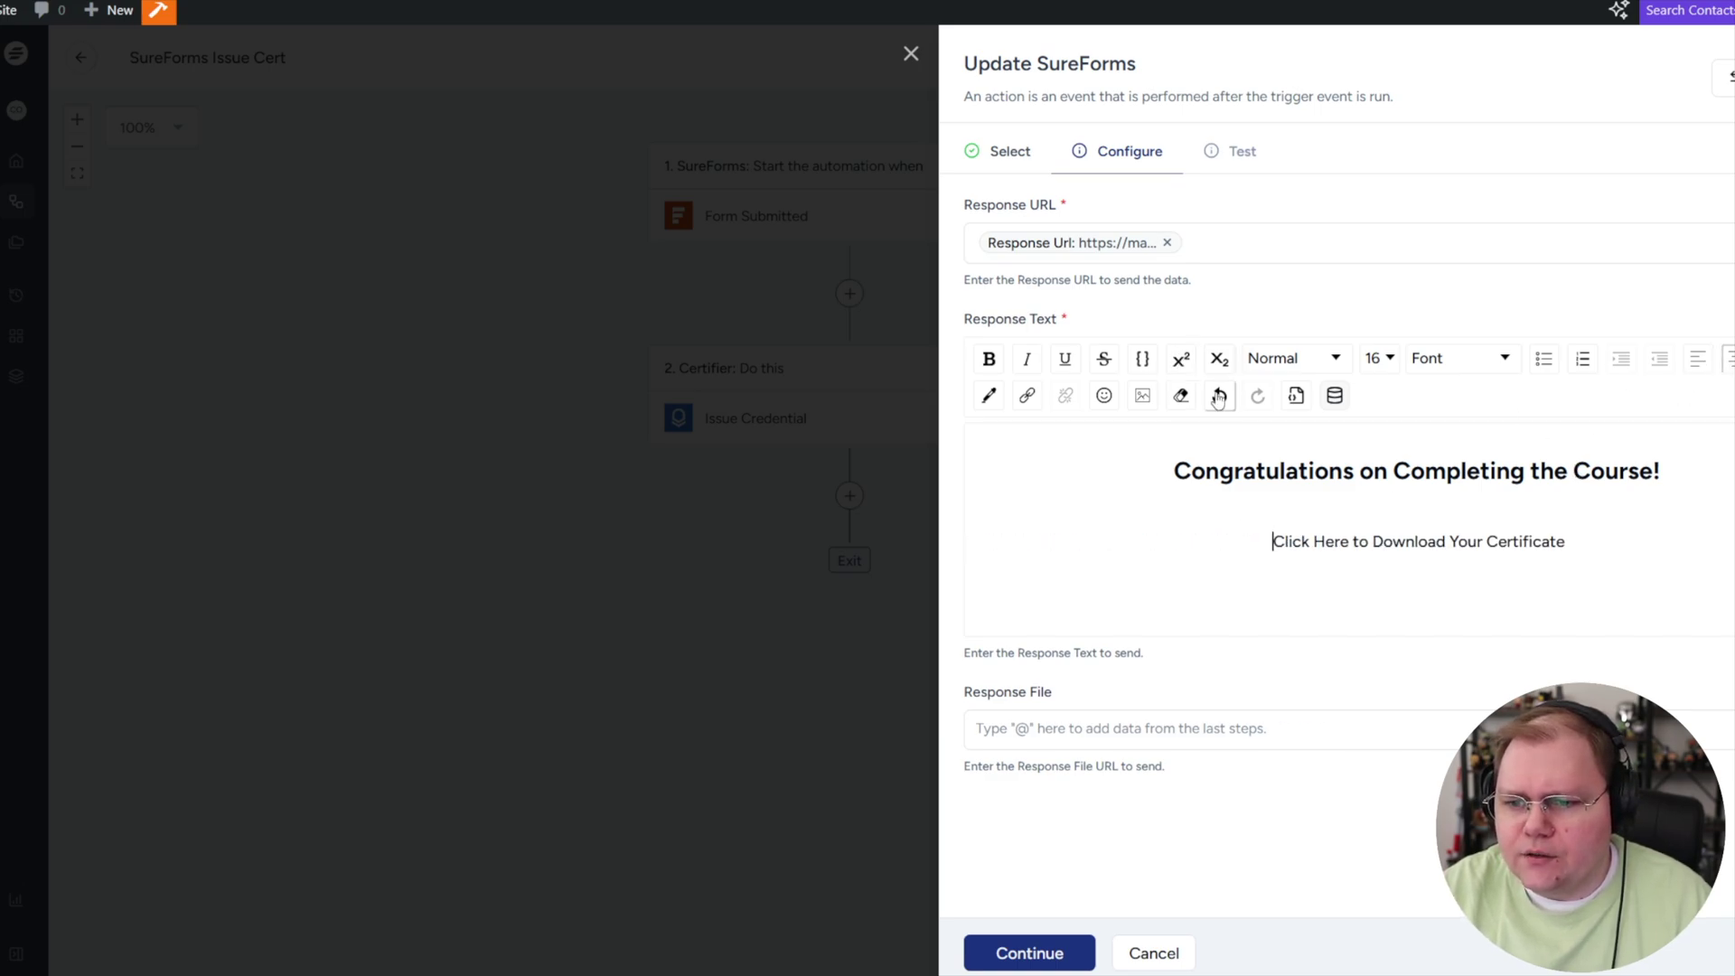
click(1104, 399)
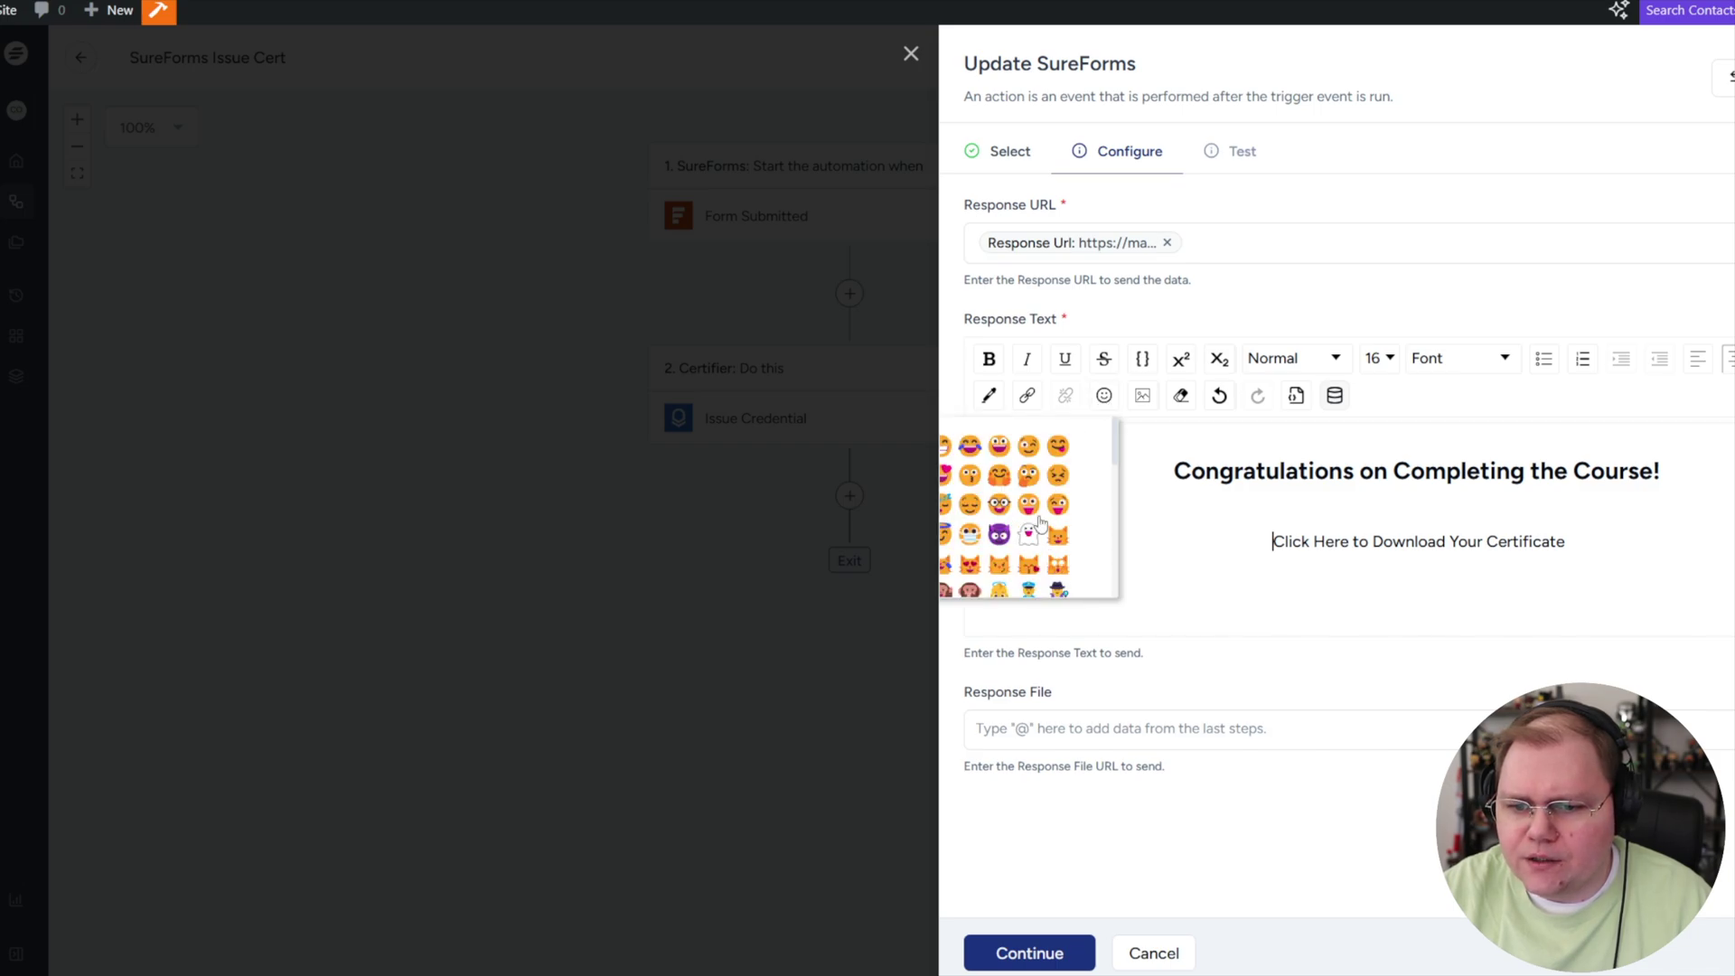
scroll(1067, 547, down, 2)
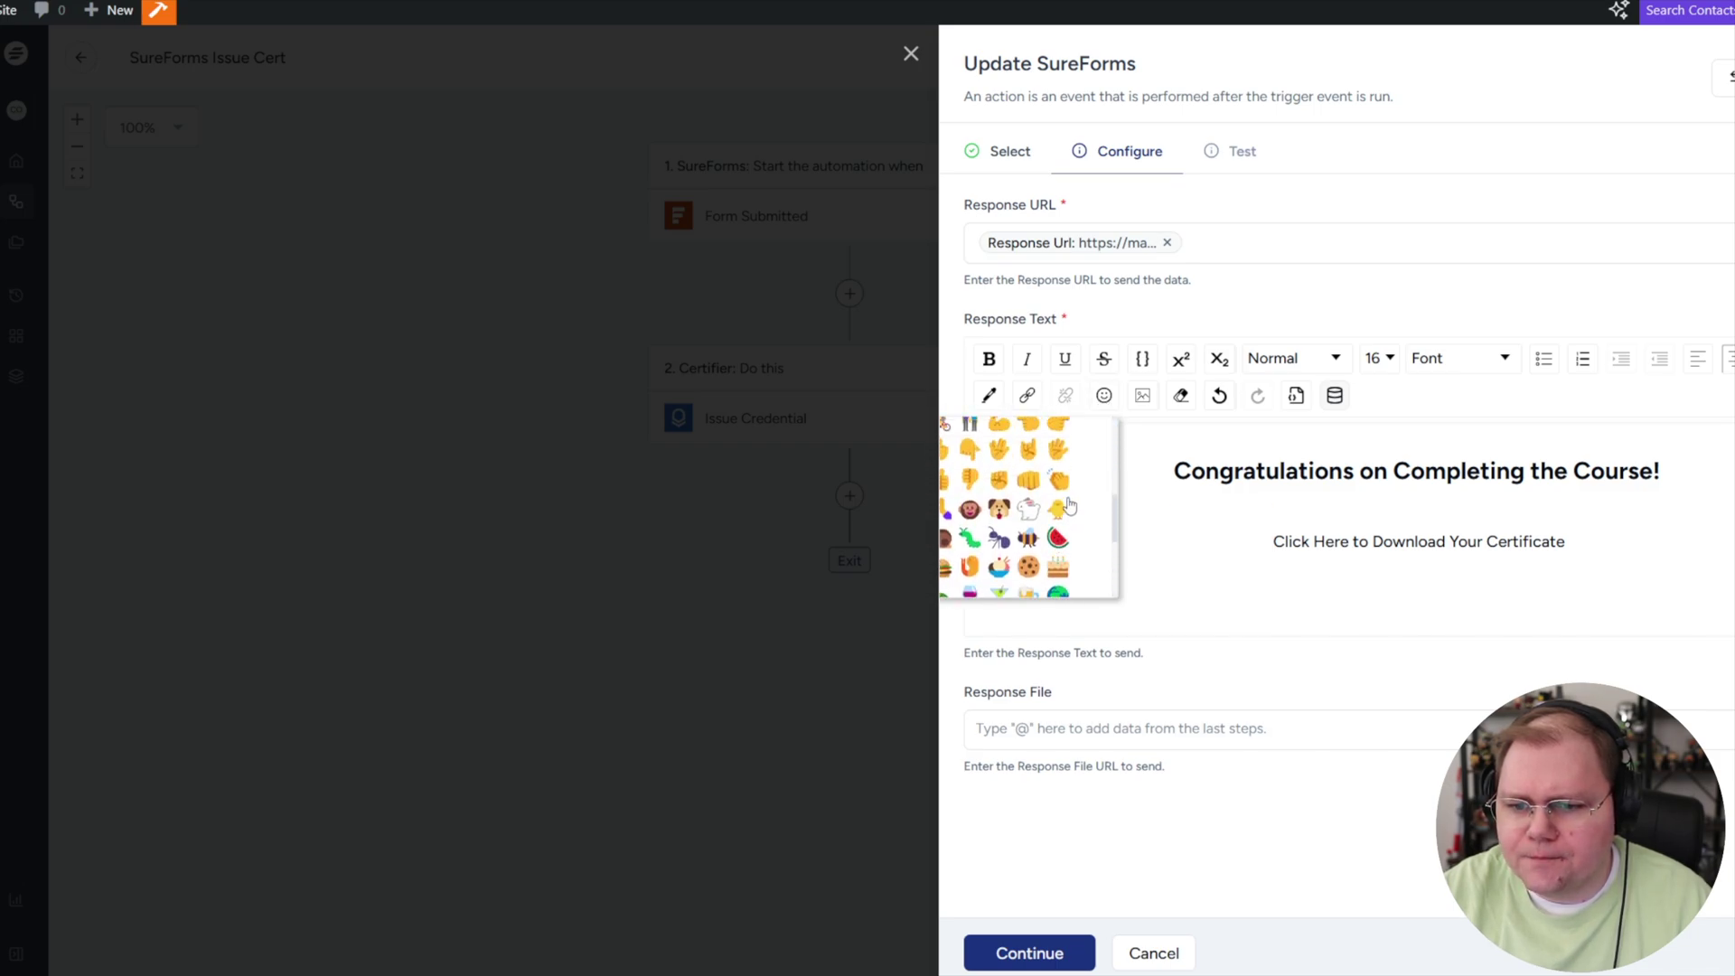
scroll(1028, 521, down, 2)
click(1058, 520)
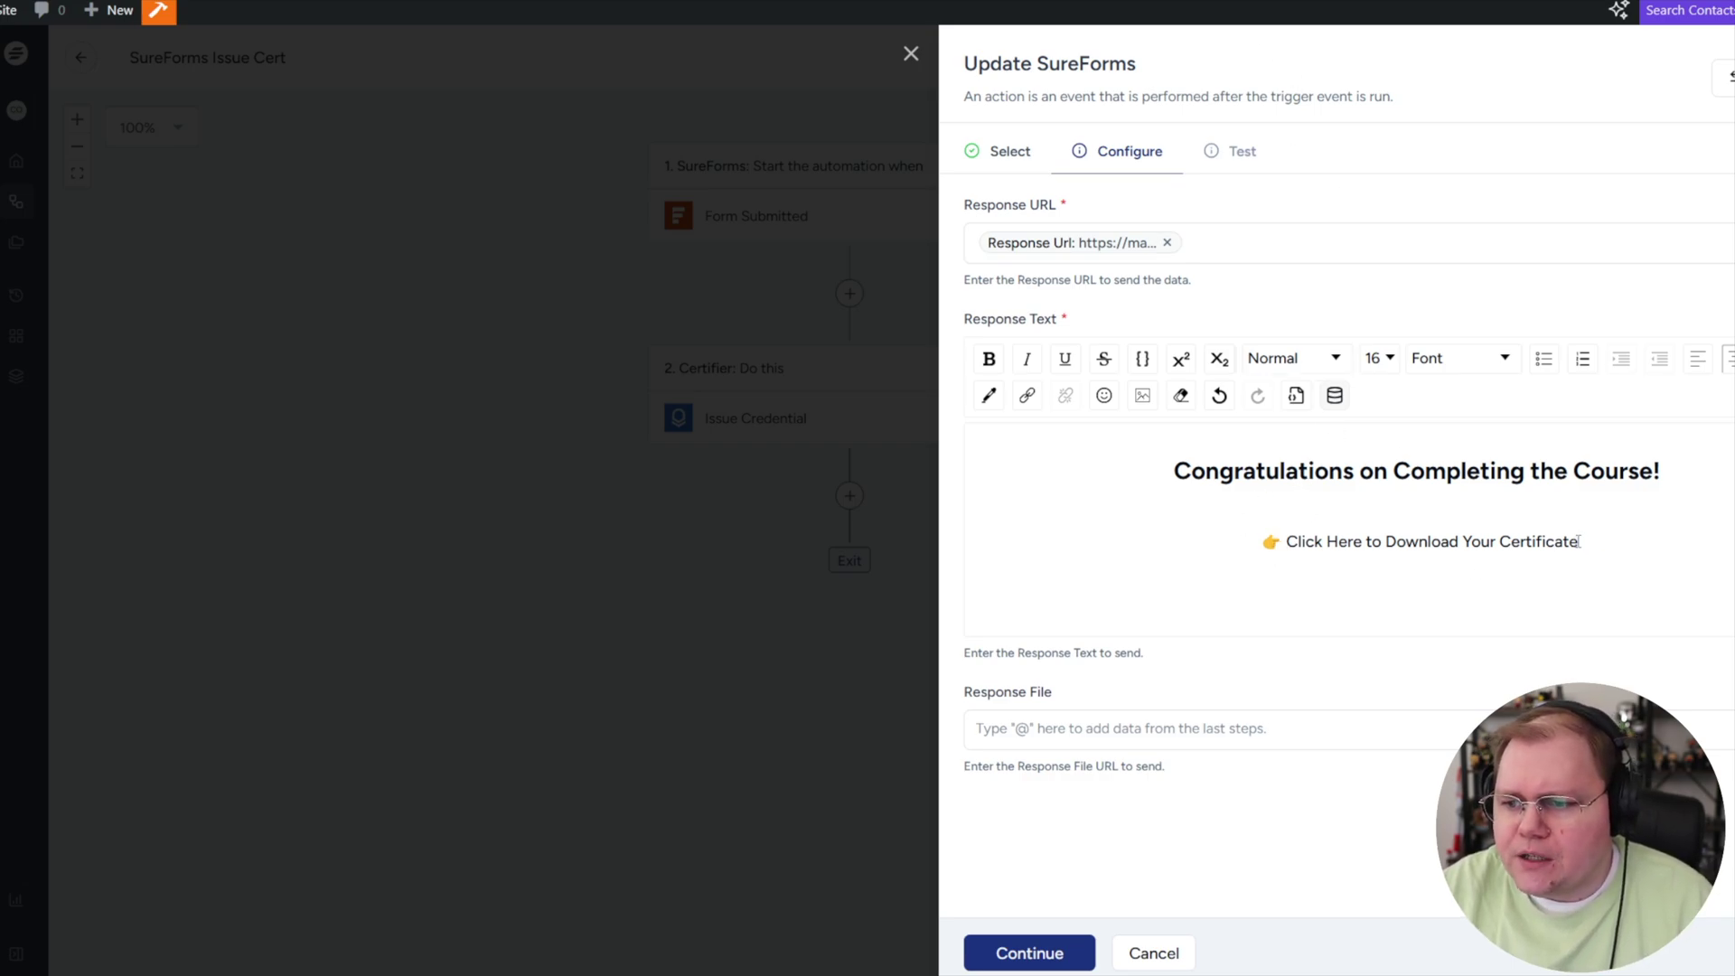
drag(1579, 541, 1287, 542)
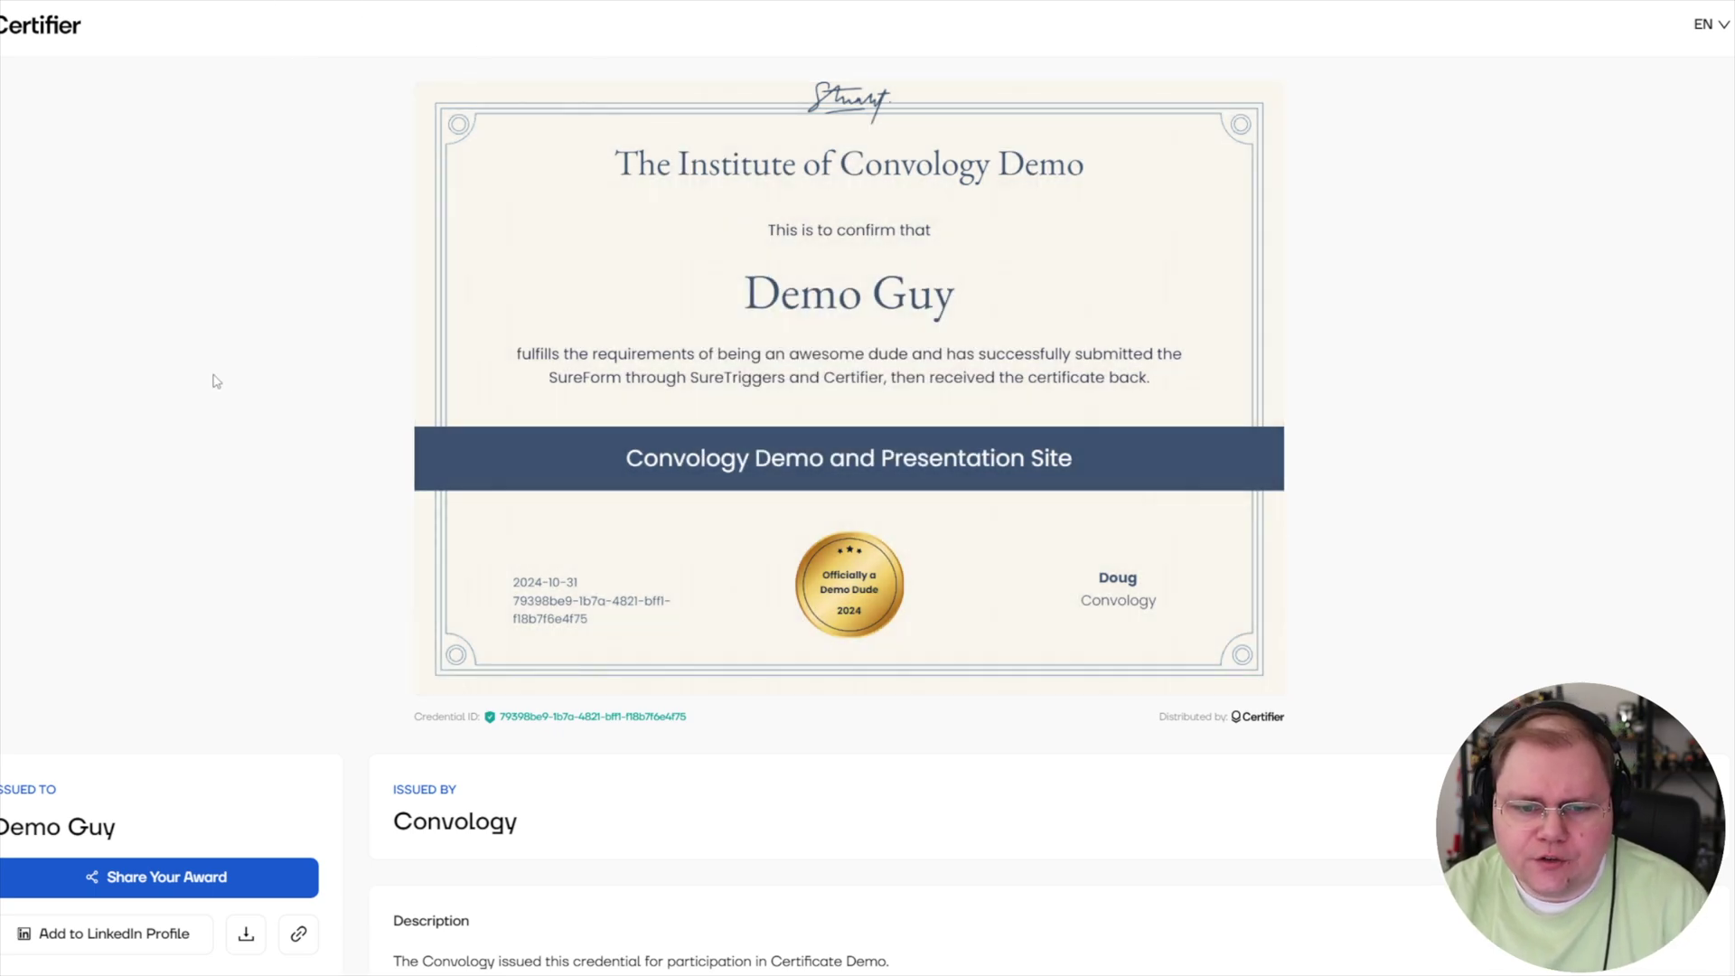
scroll(116, 387, down, 2)
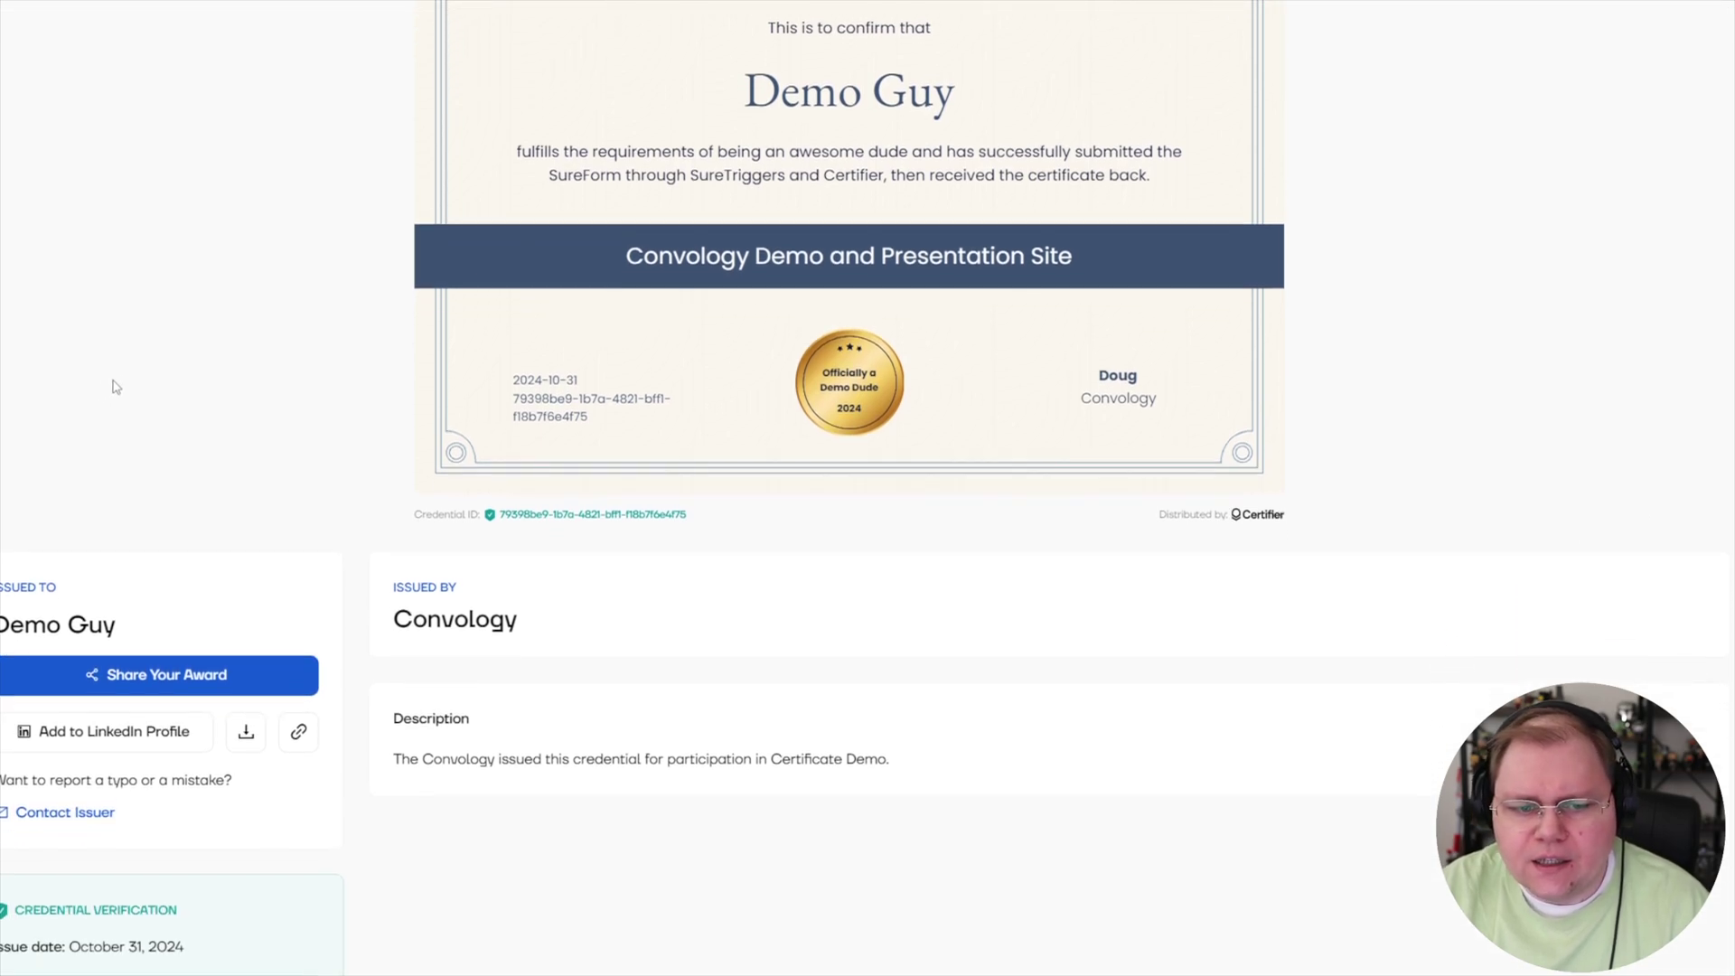
scroll(119, 389, up, 1)
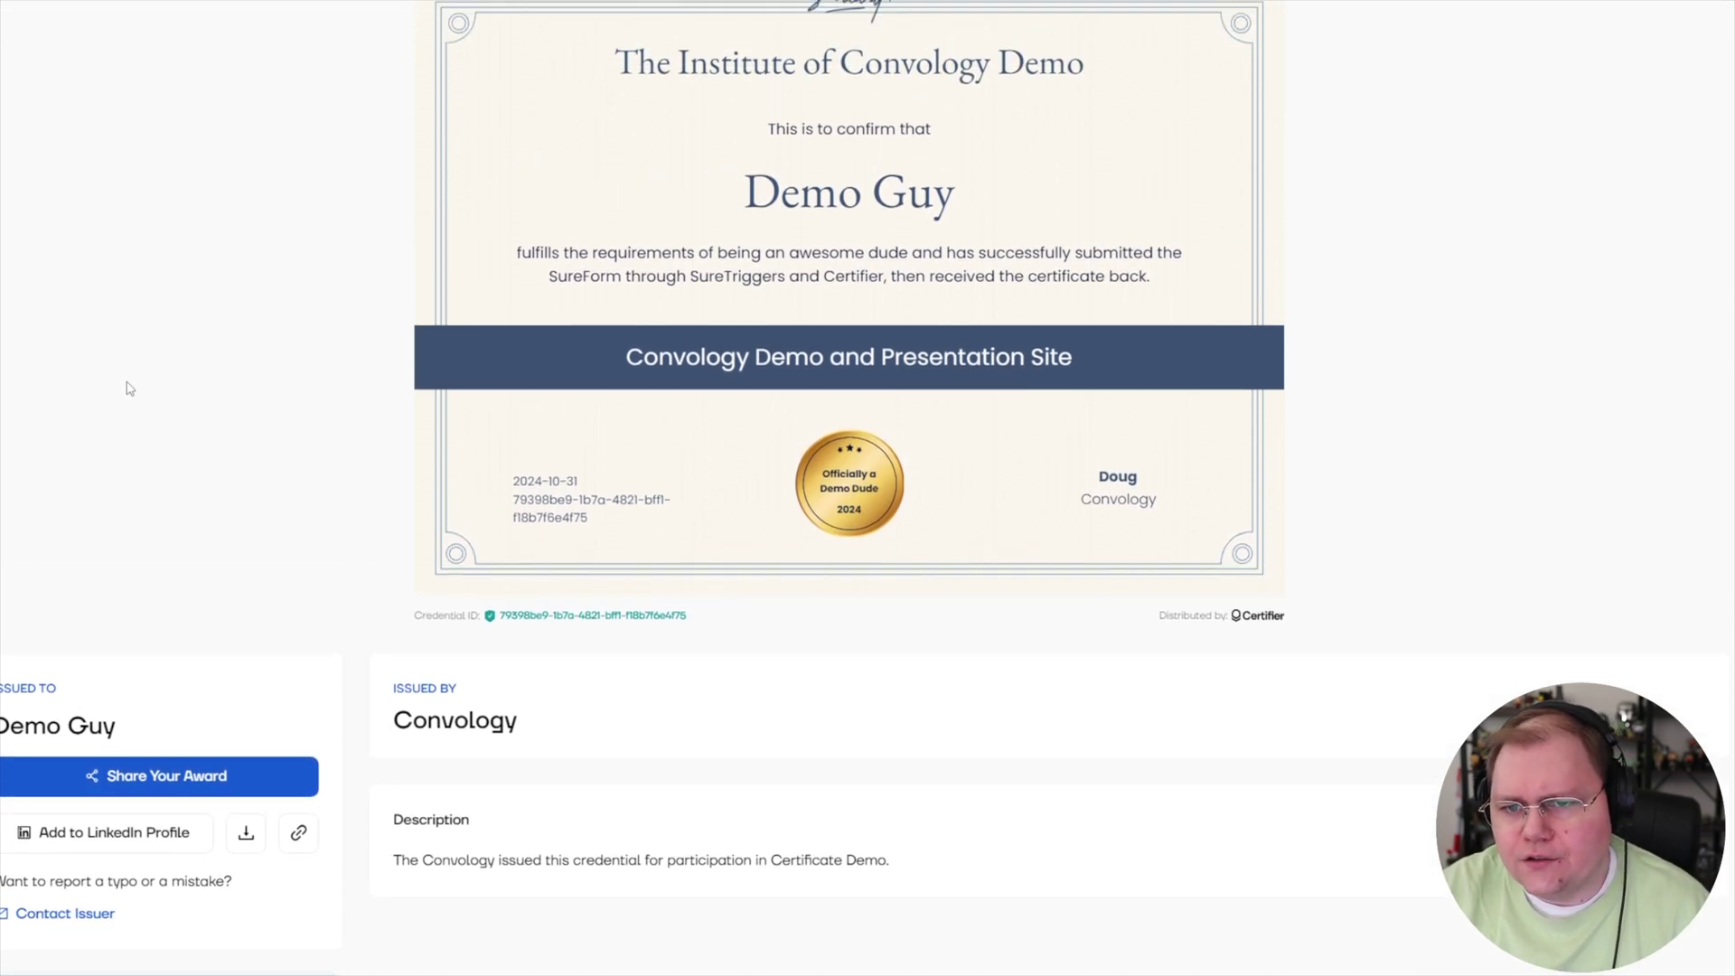
scroll(129, 388, down, 3)
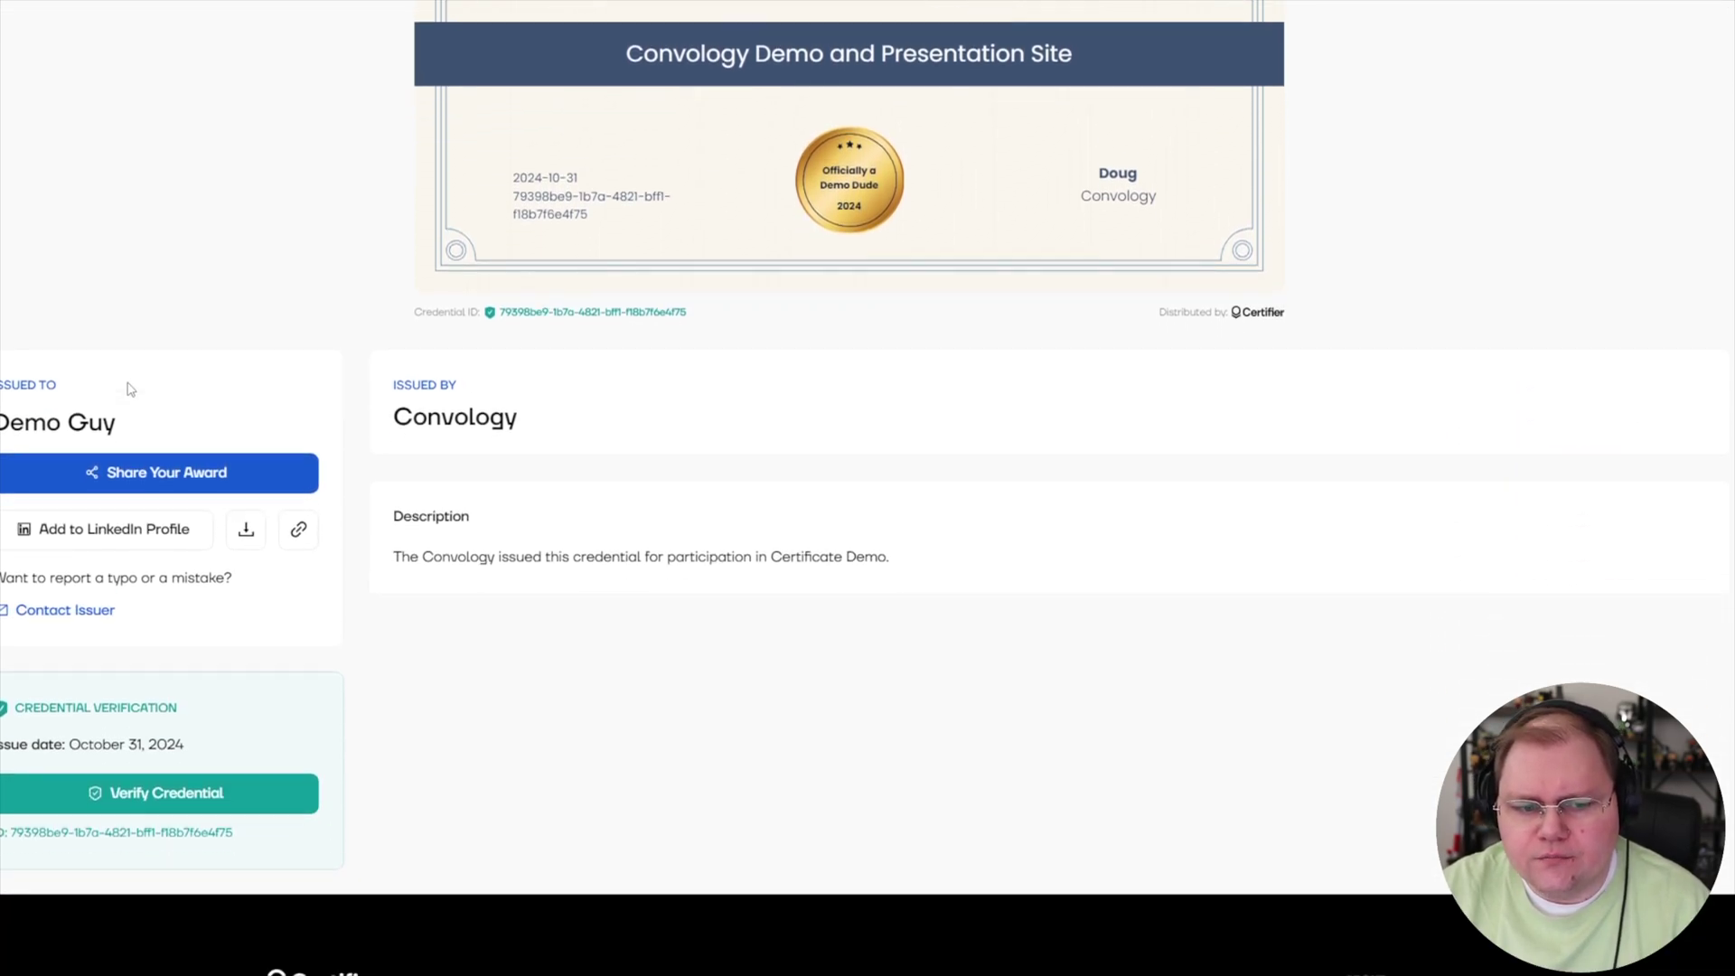
scroll(203, 730, up, 4)
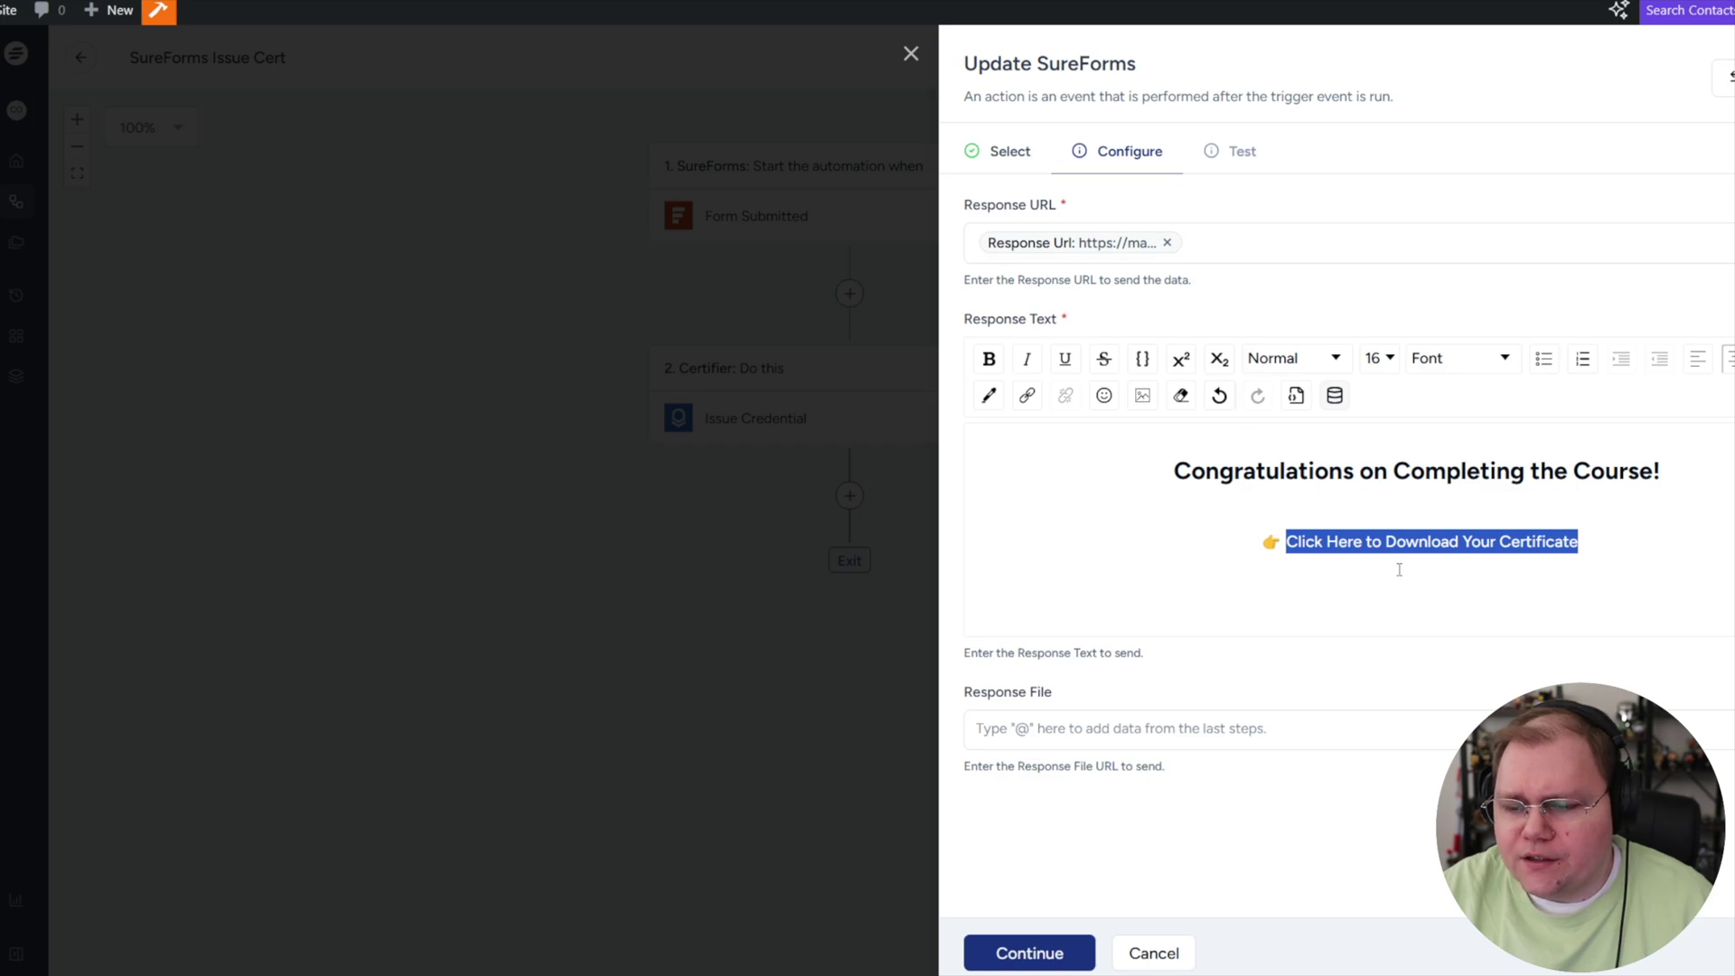
click(1590, 549)
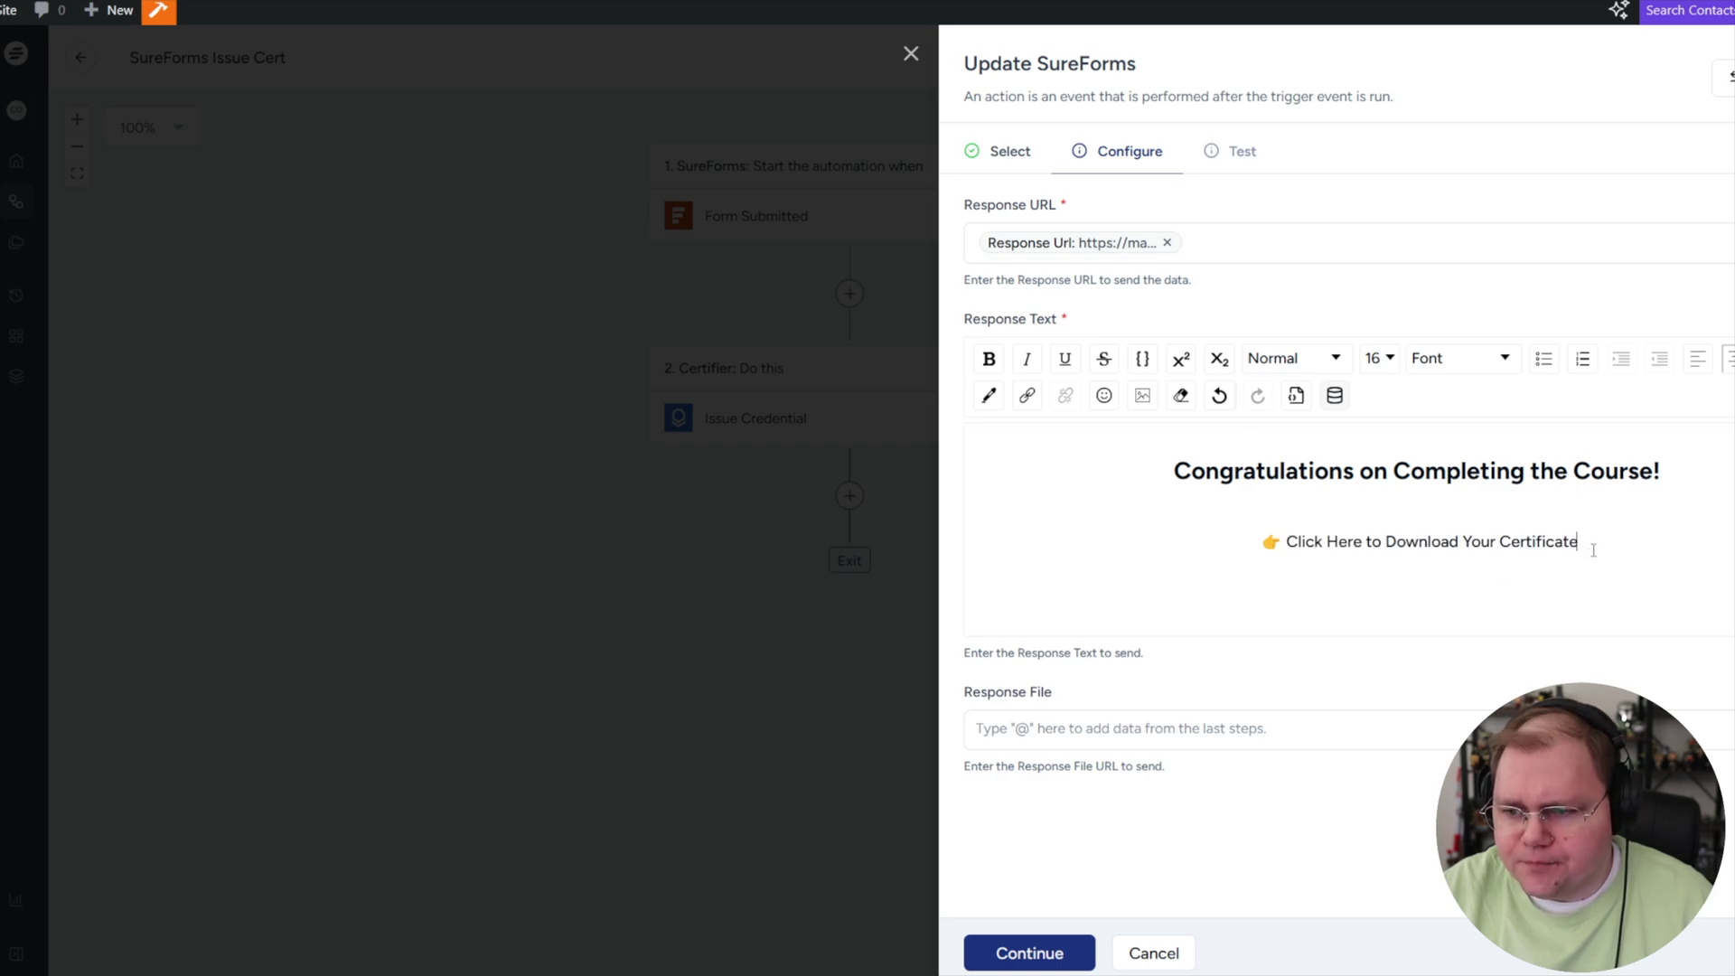
key(Down)
key(ctrl+v)
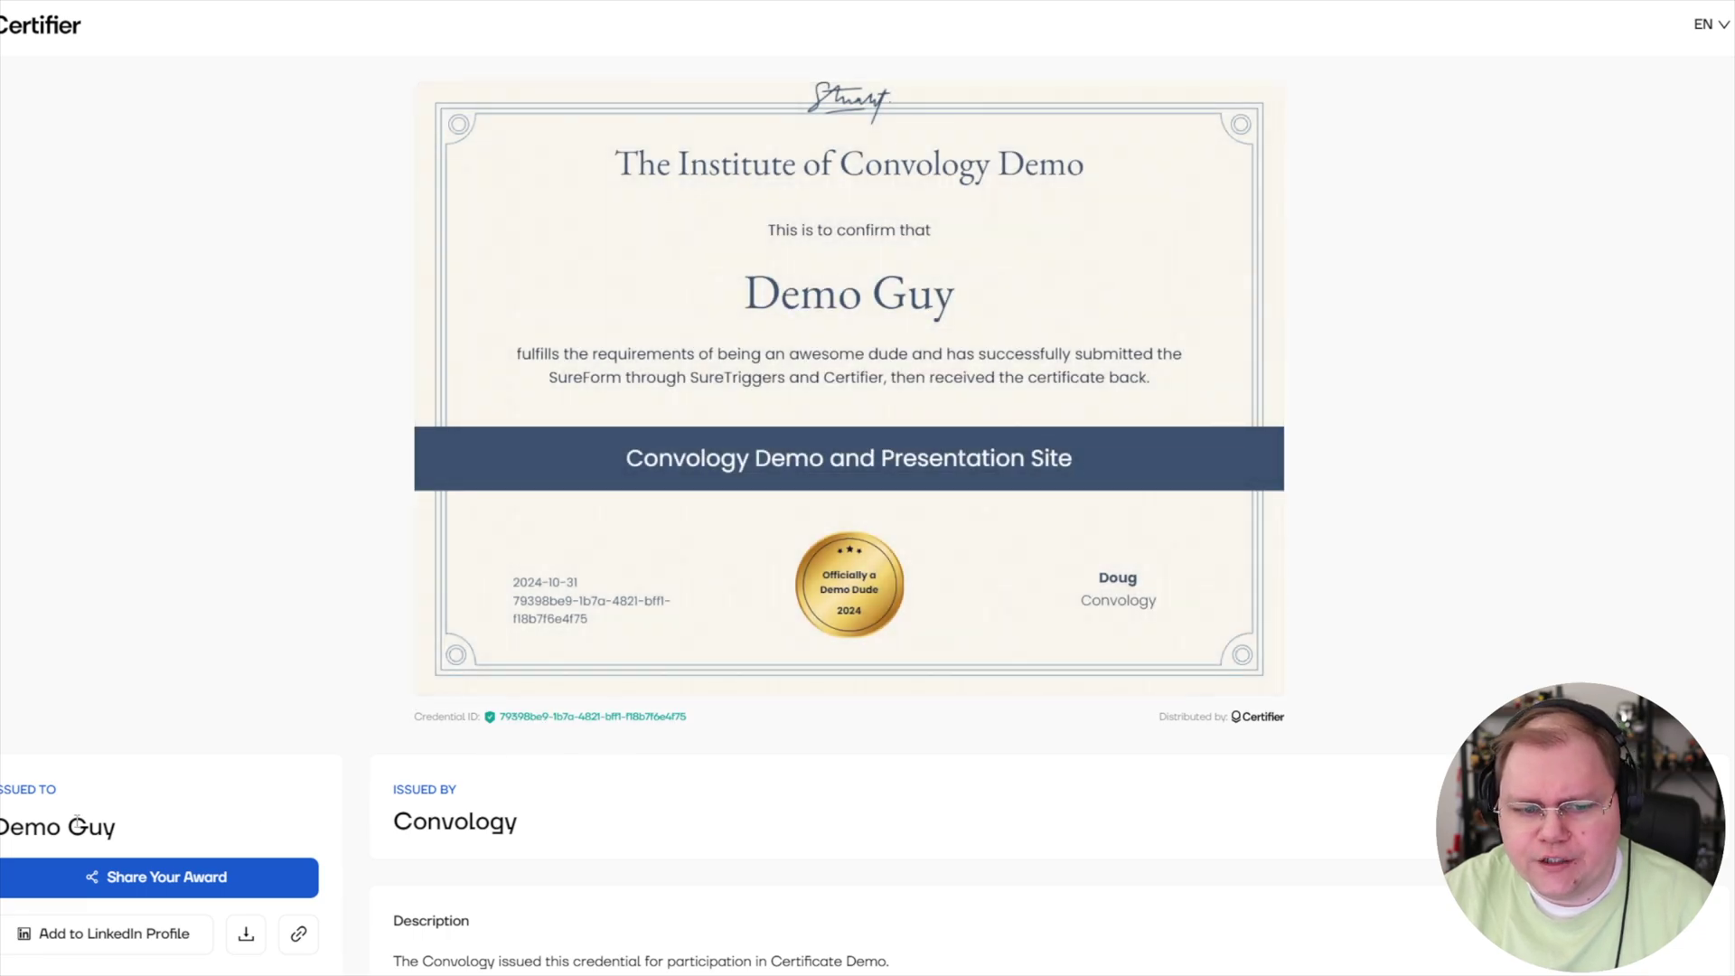
scroll(493, 761, down, 3)
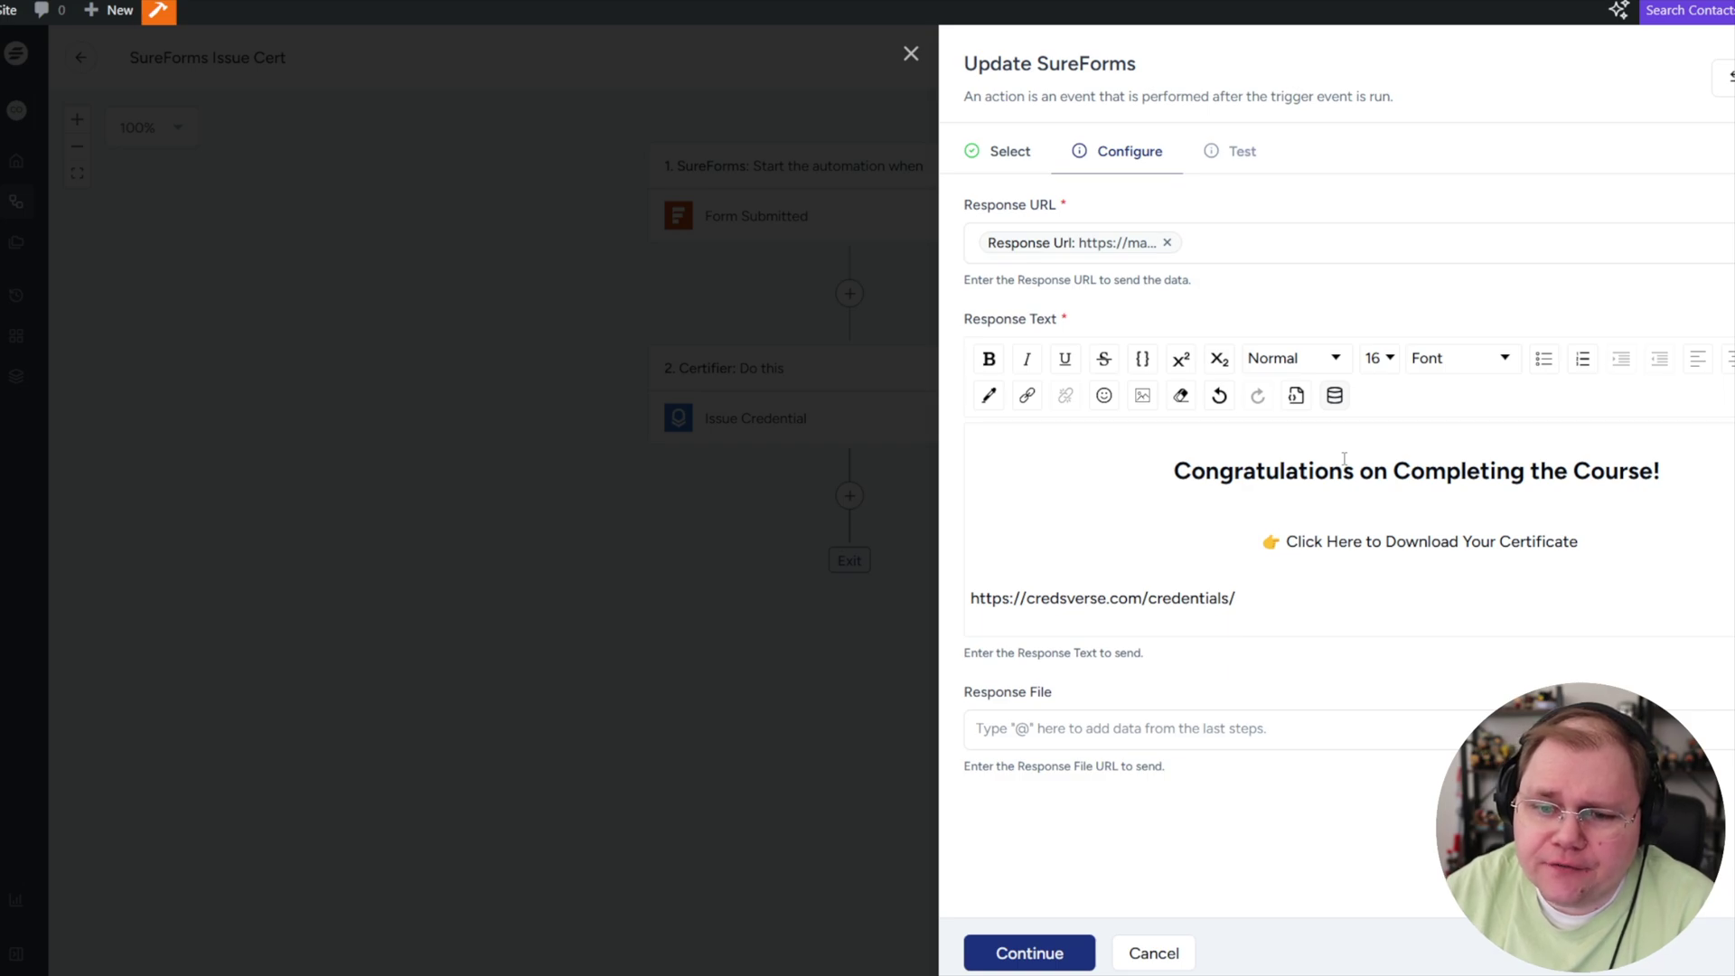
click(1282, 592)
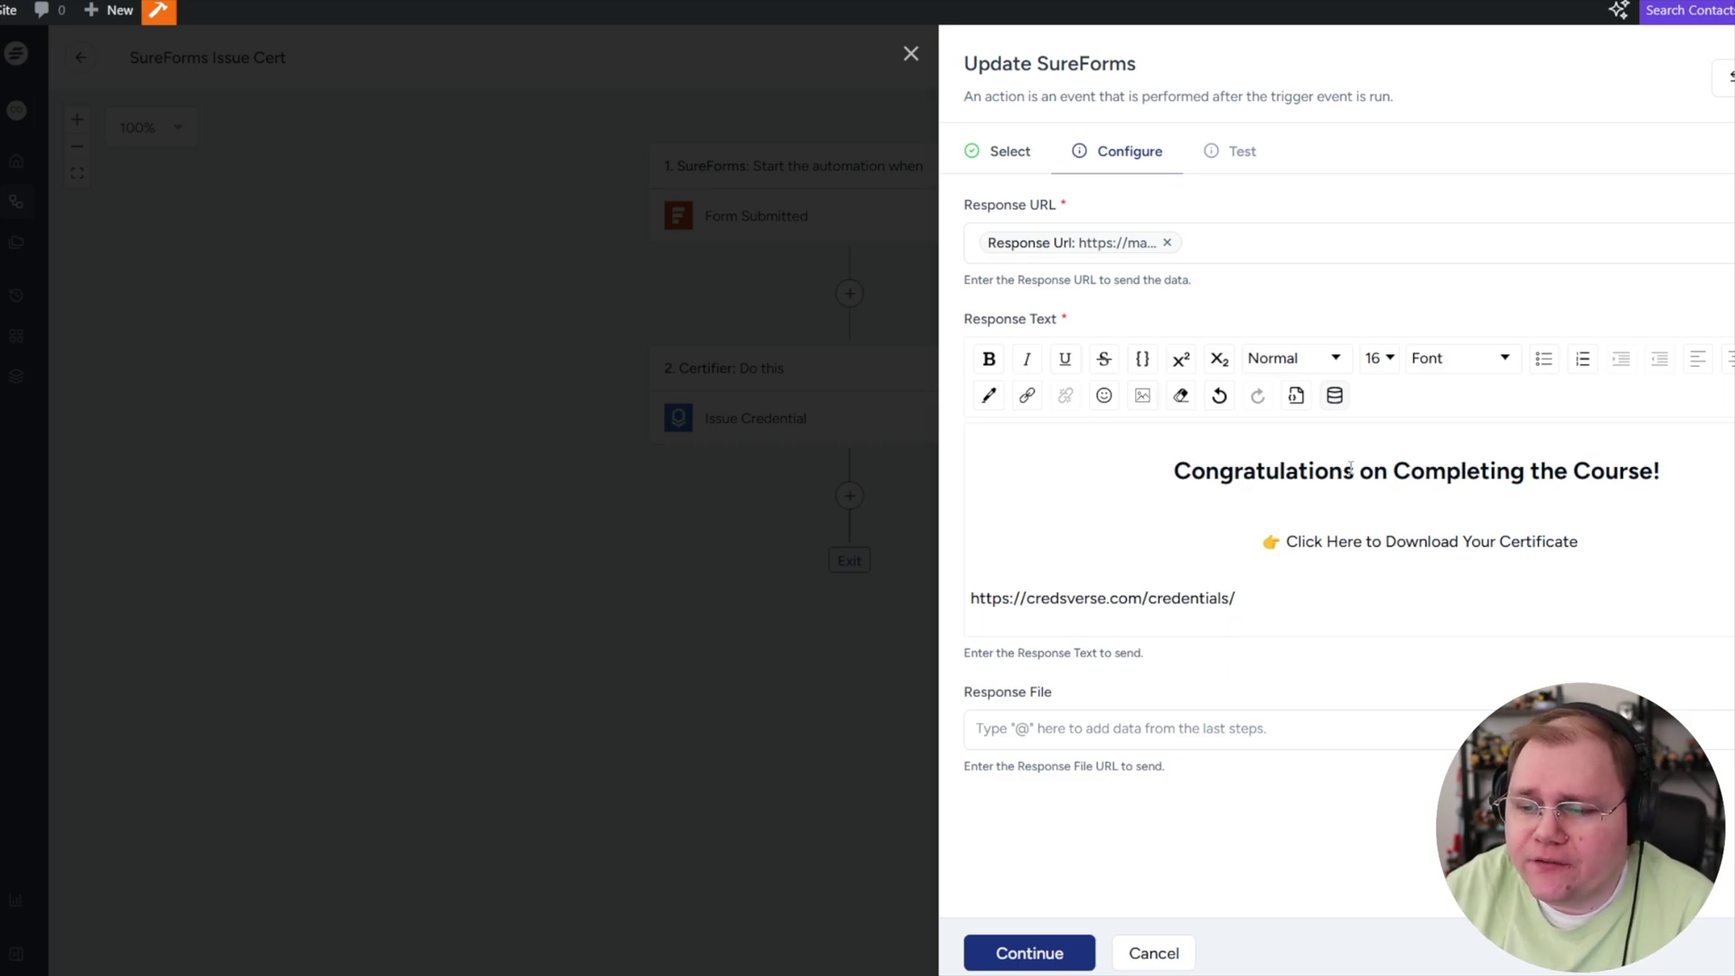
- Append the Certifier credential's PublicId field to the end of that URL
click(1334, 401)
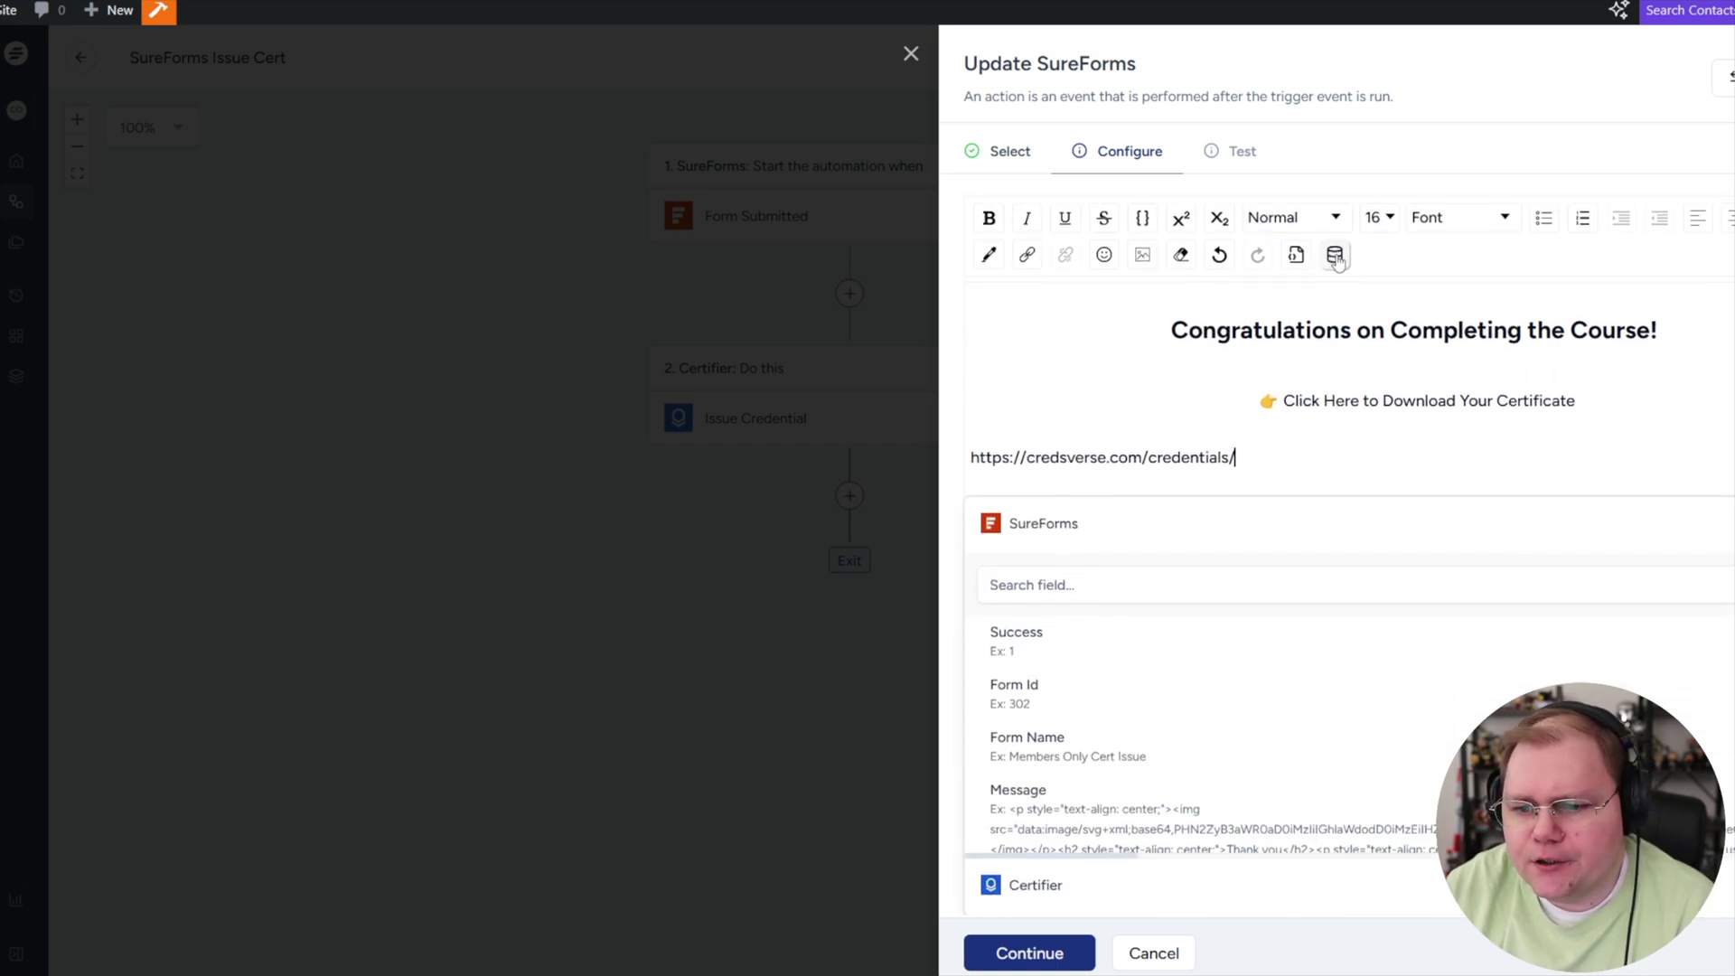
scroll(1281, 701, down, 2)
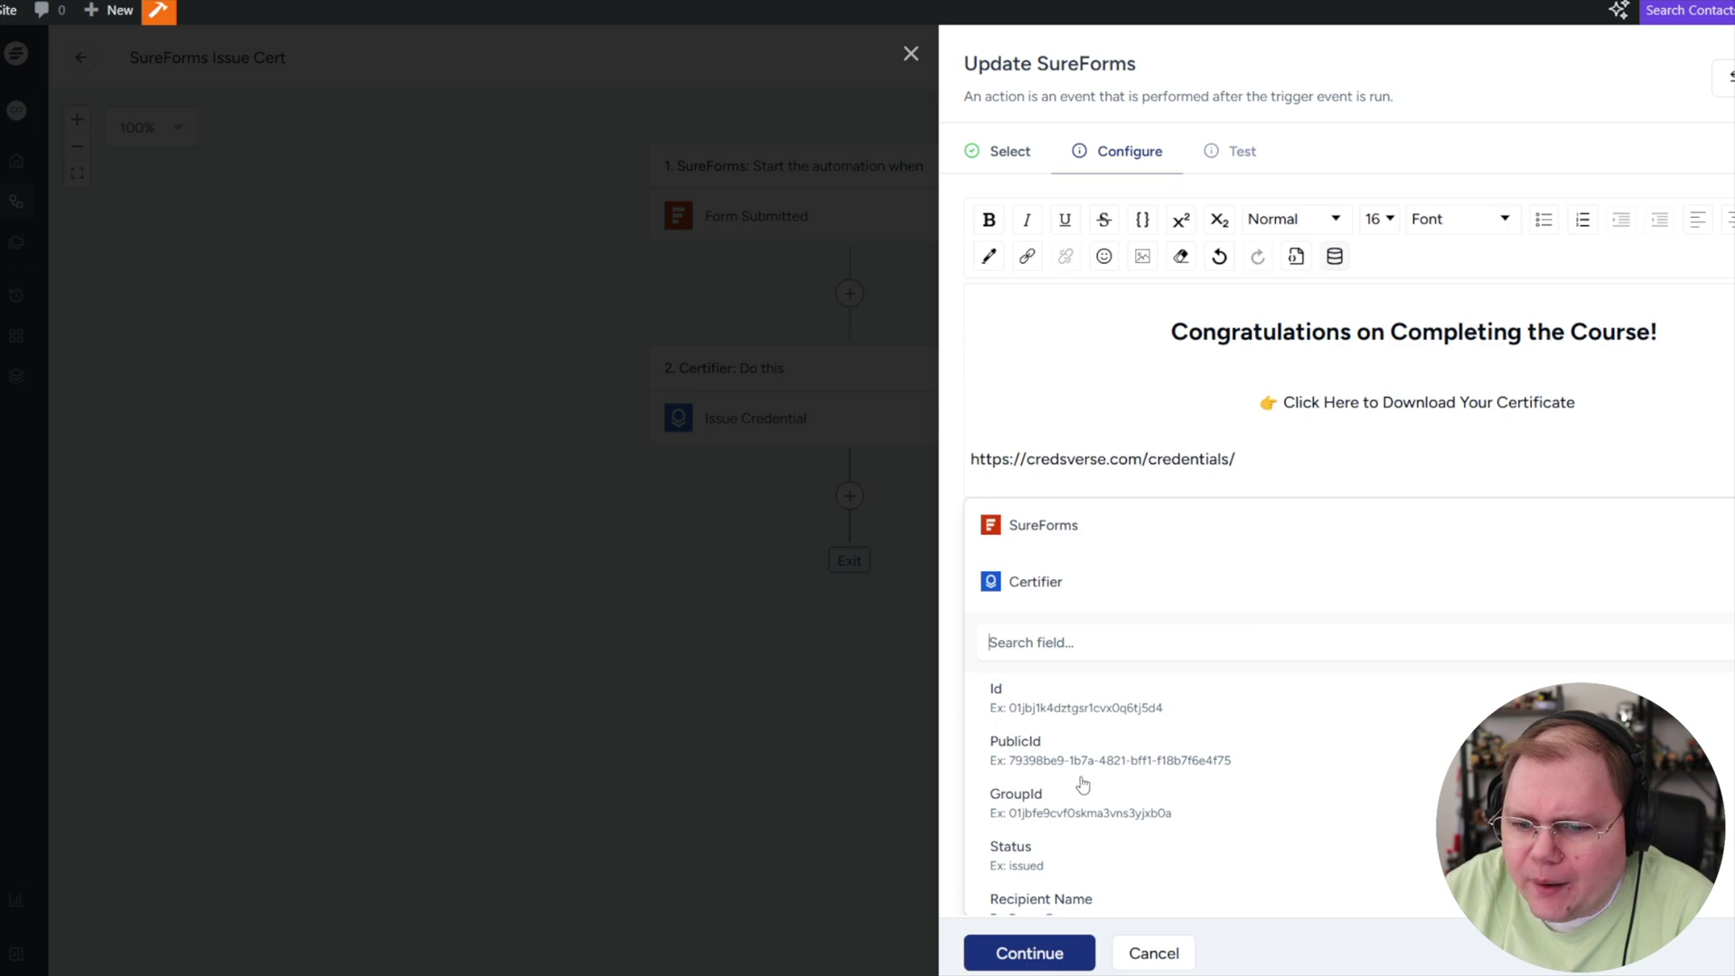
click(1019, 764)
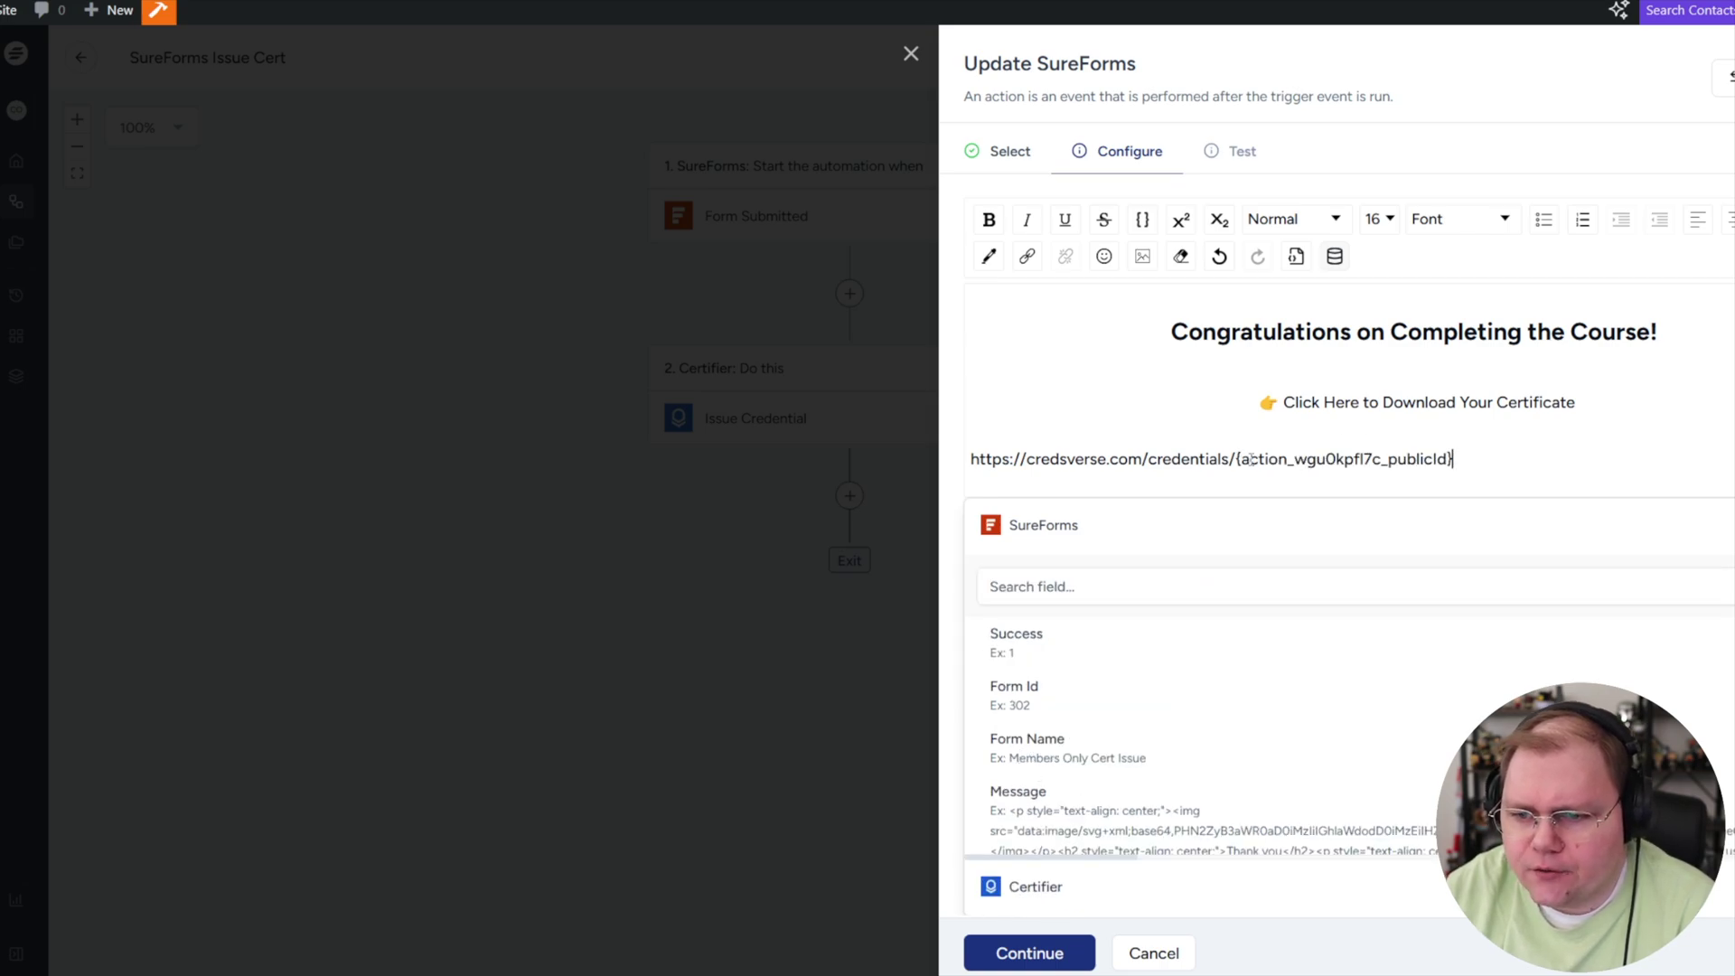
click(1471, 533)
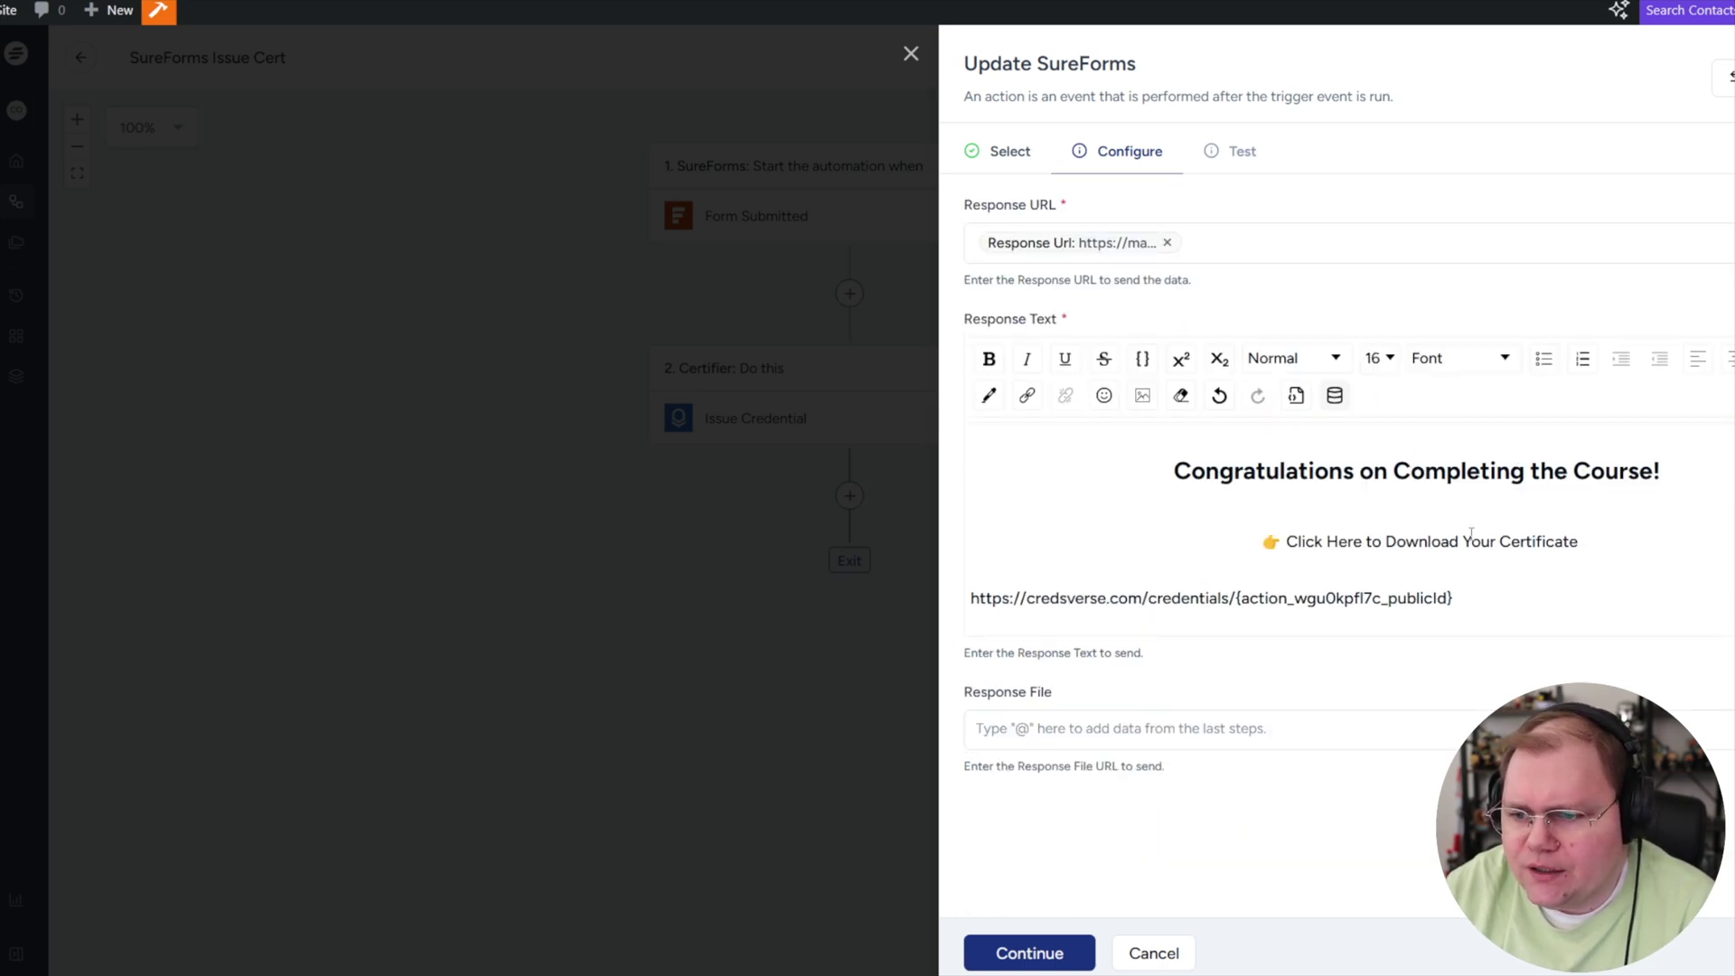
drag(1455, 598, 968, 592)
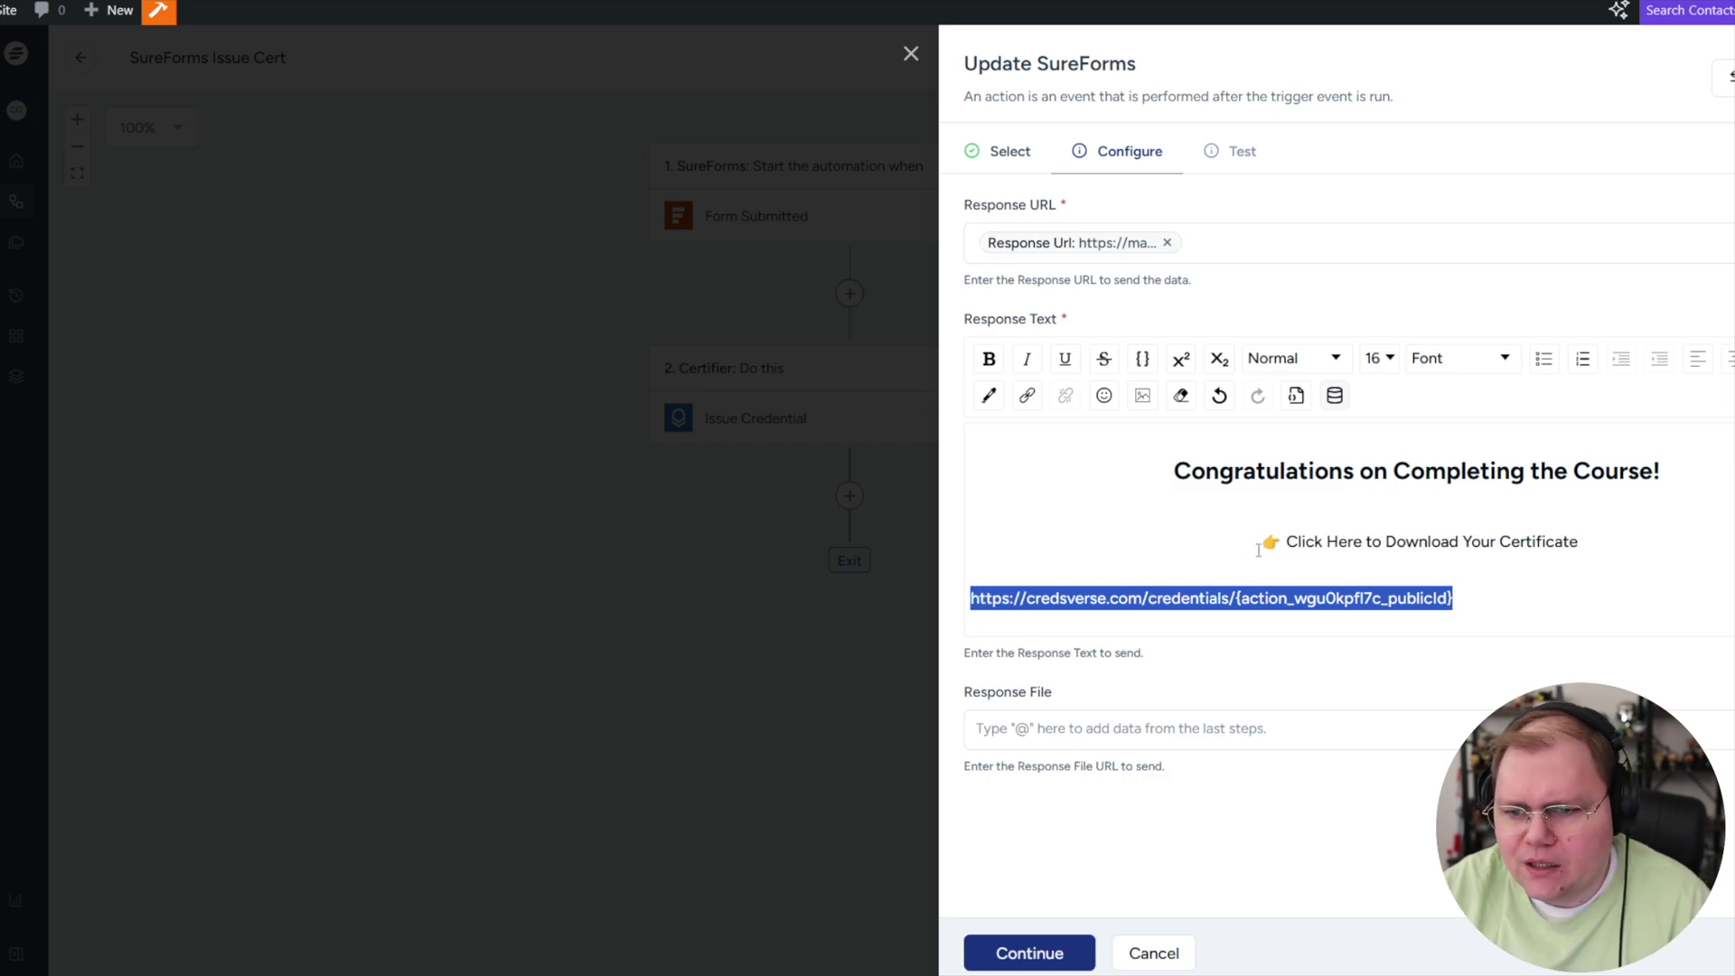
- Remove the URL line and hyperlink the download text to the pasted credential URL
key(BackSpace)
click(1591, 560)
drag(1296, 542, 1579, 542)
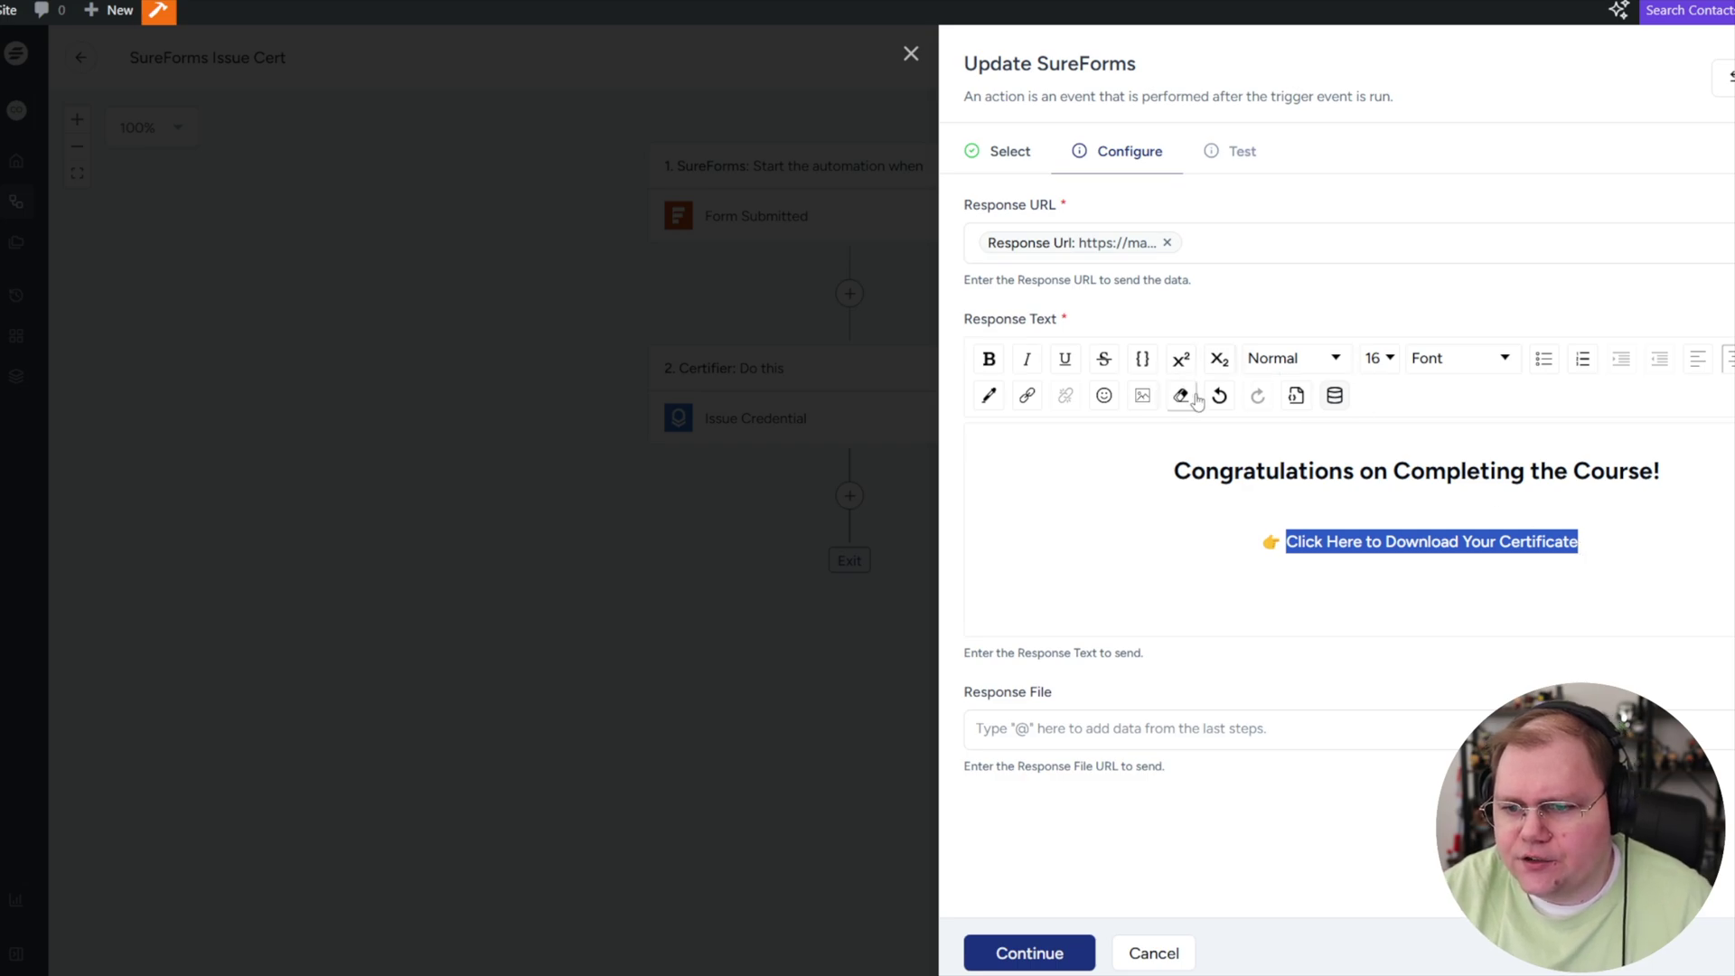
click(1026, 395)
click(1078, 538)
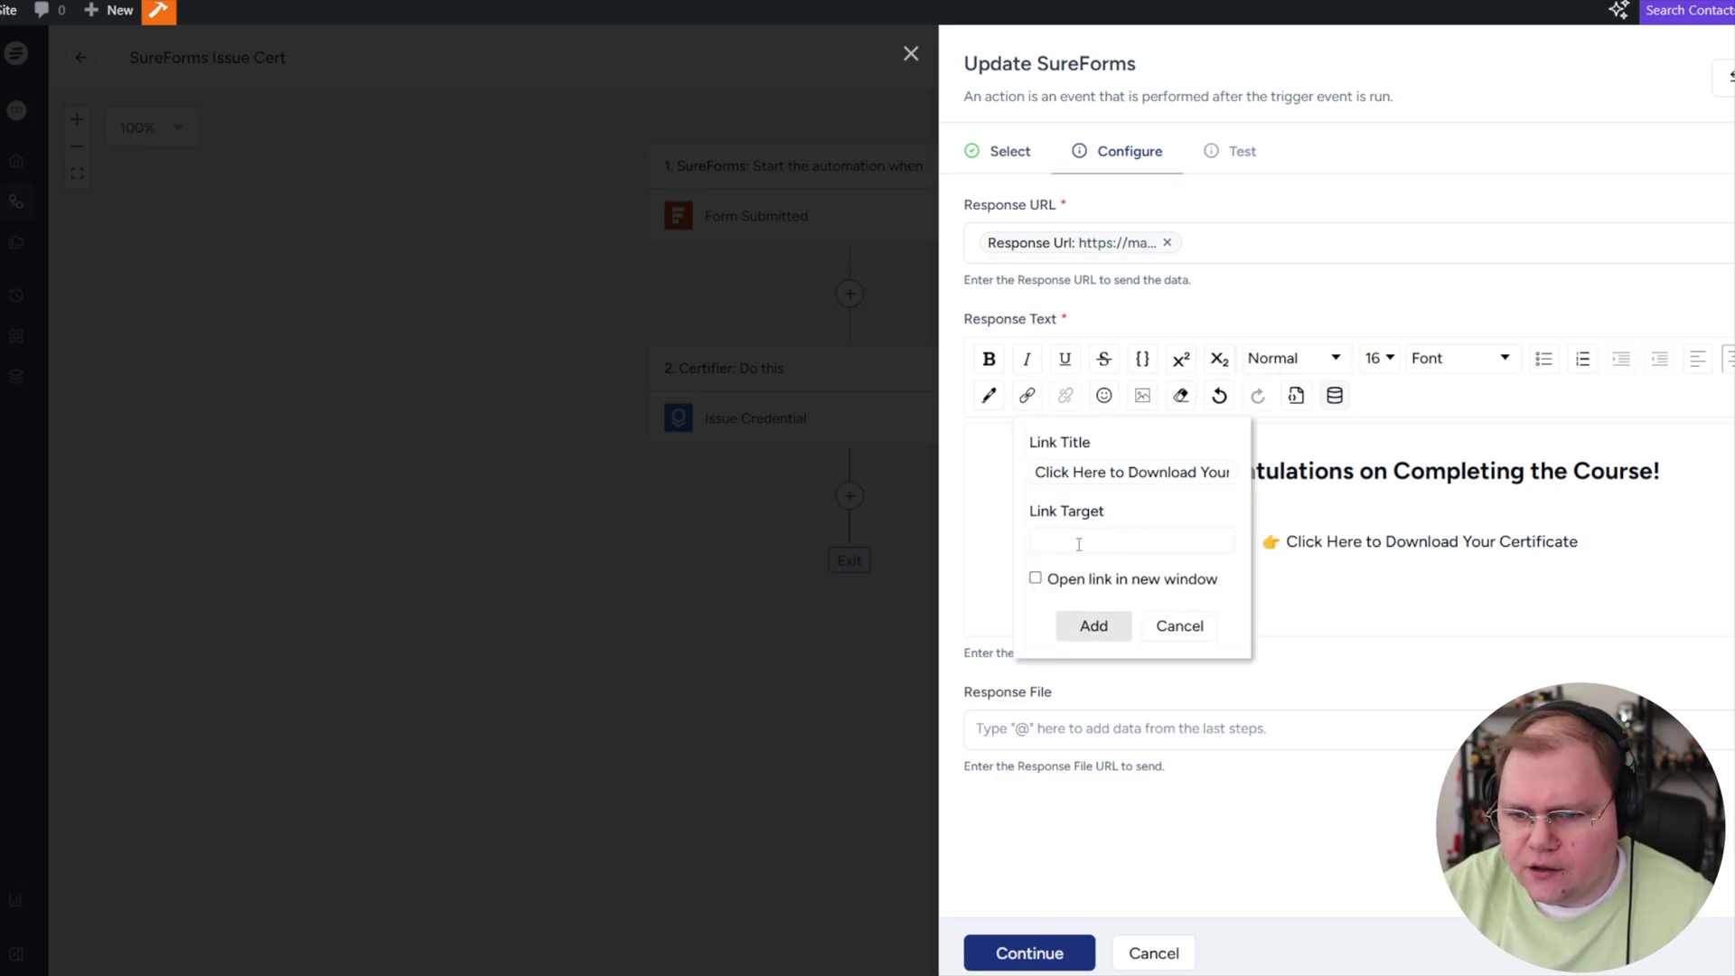
key(ctrl+v)
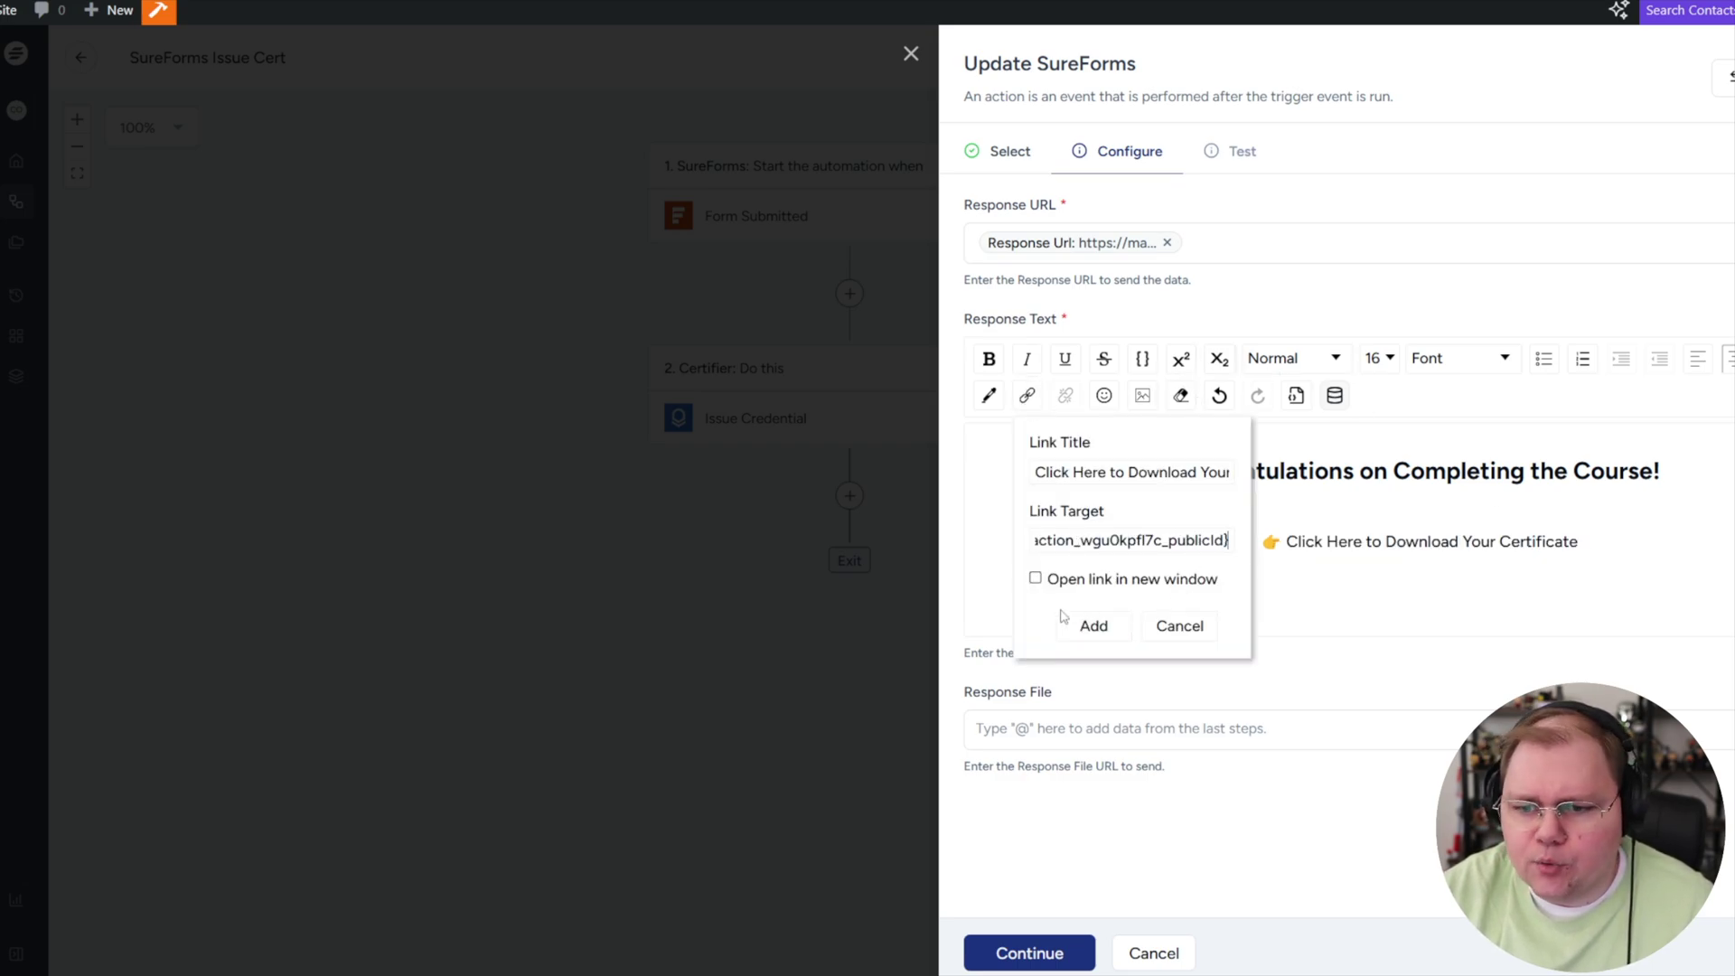
click(1093, 625)
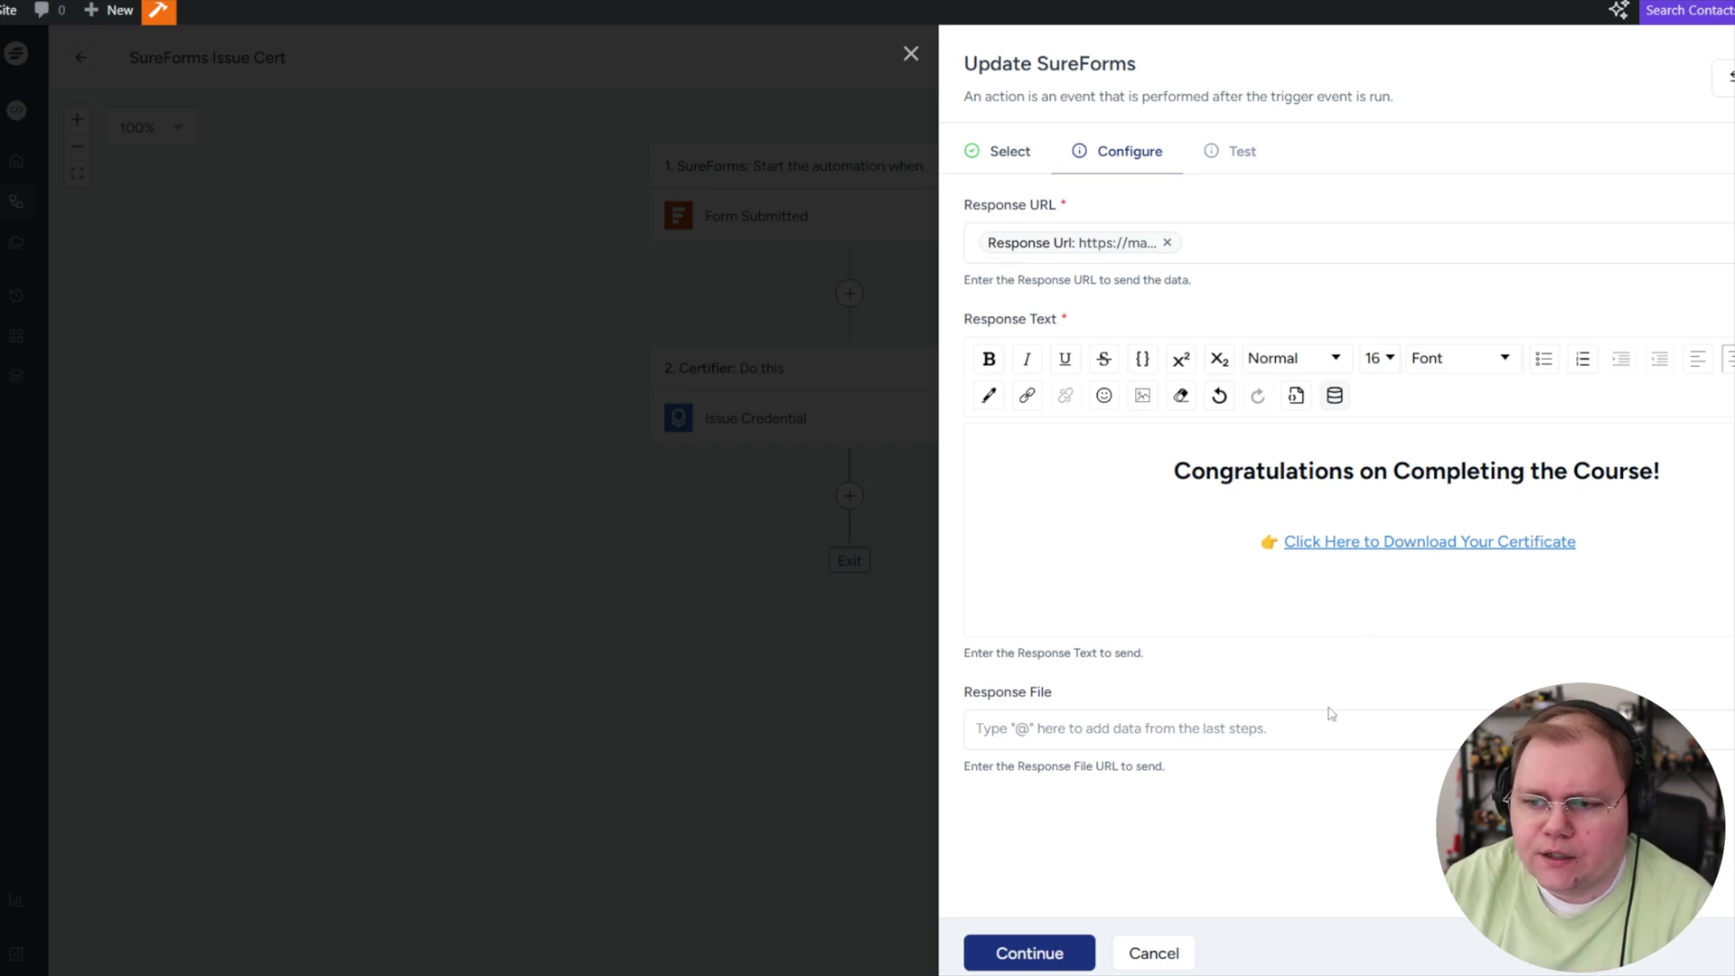
click(1030, 956)
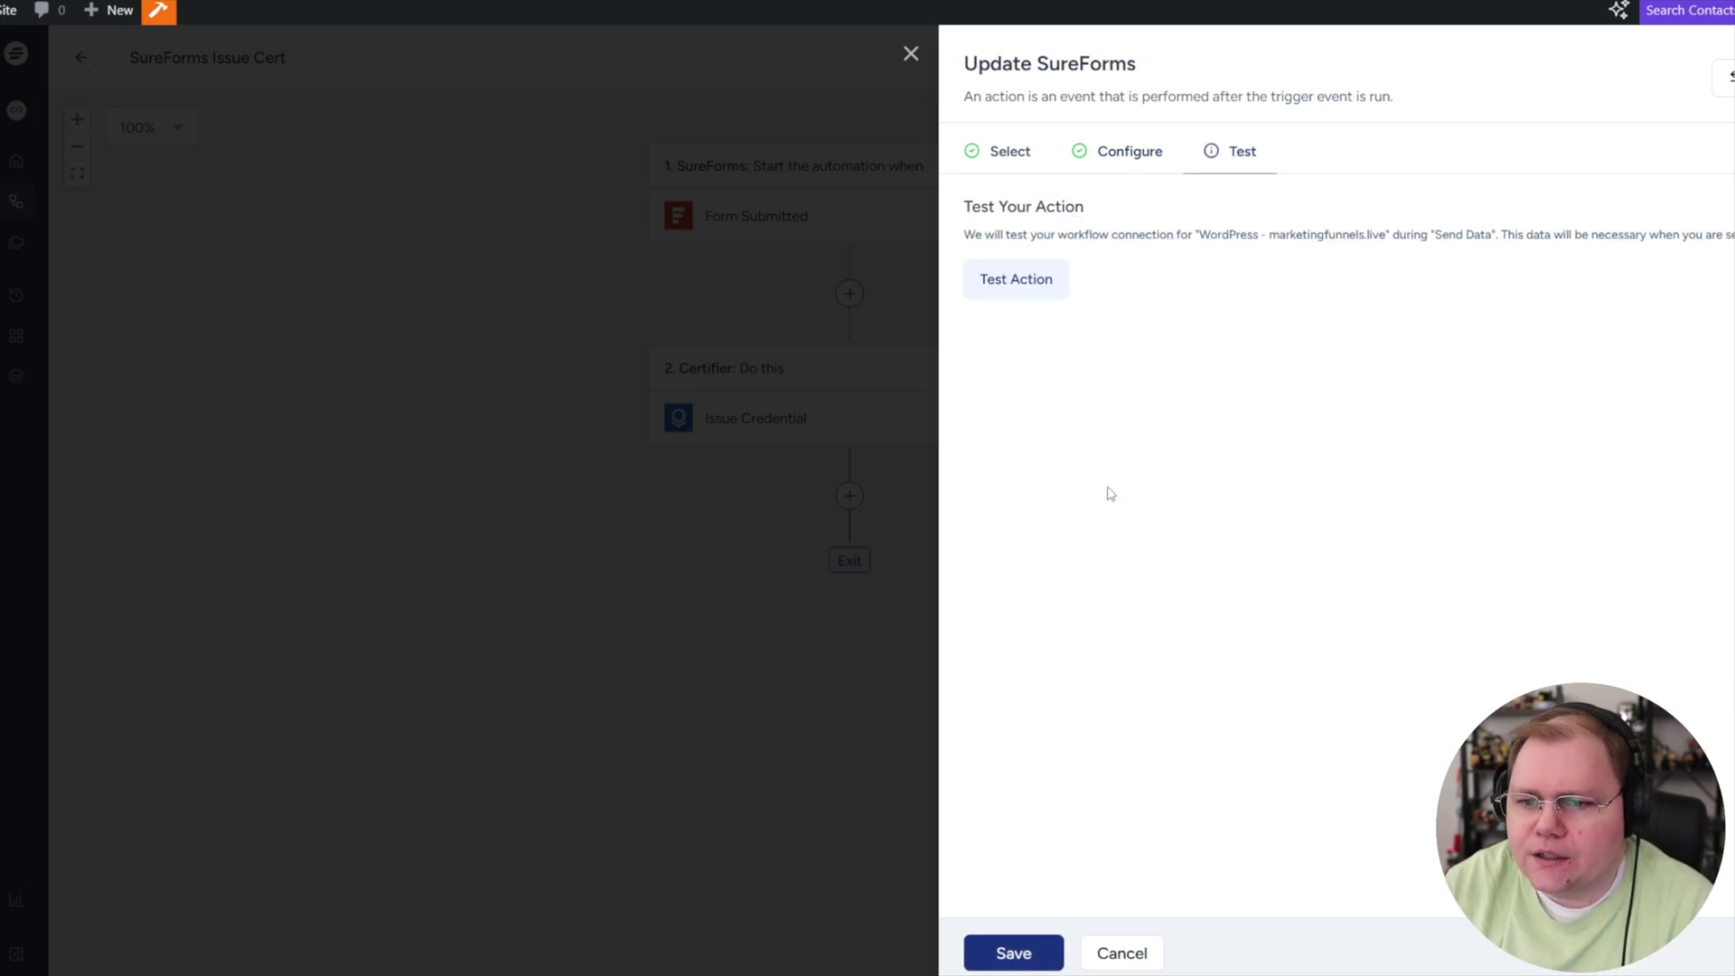
- Run Test Action on the Update SureForms Send Data step, then save it
click(1057, 280)
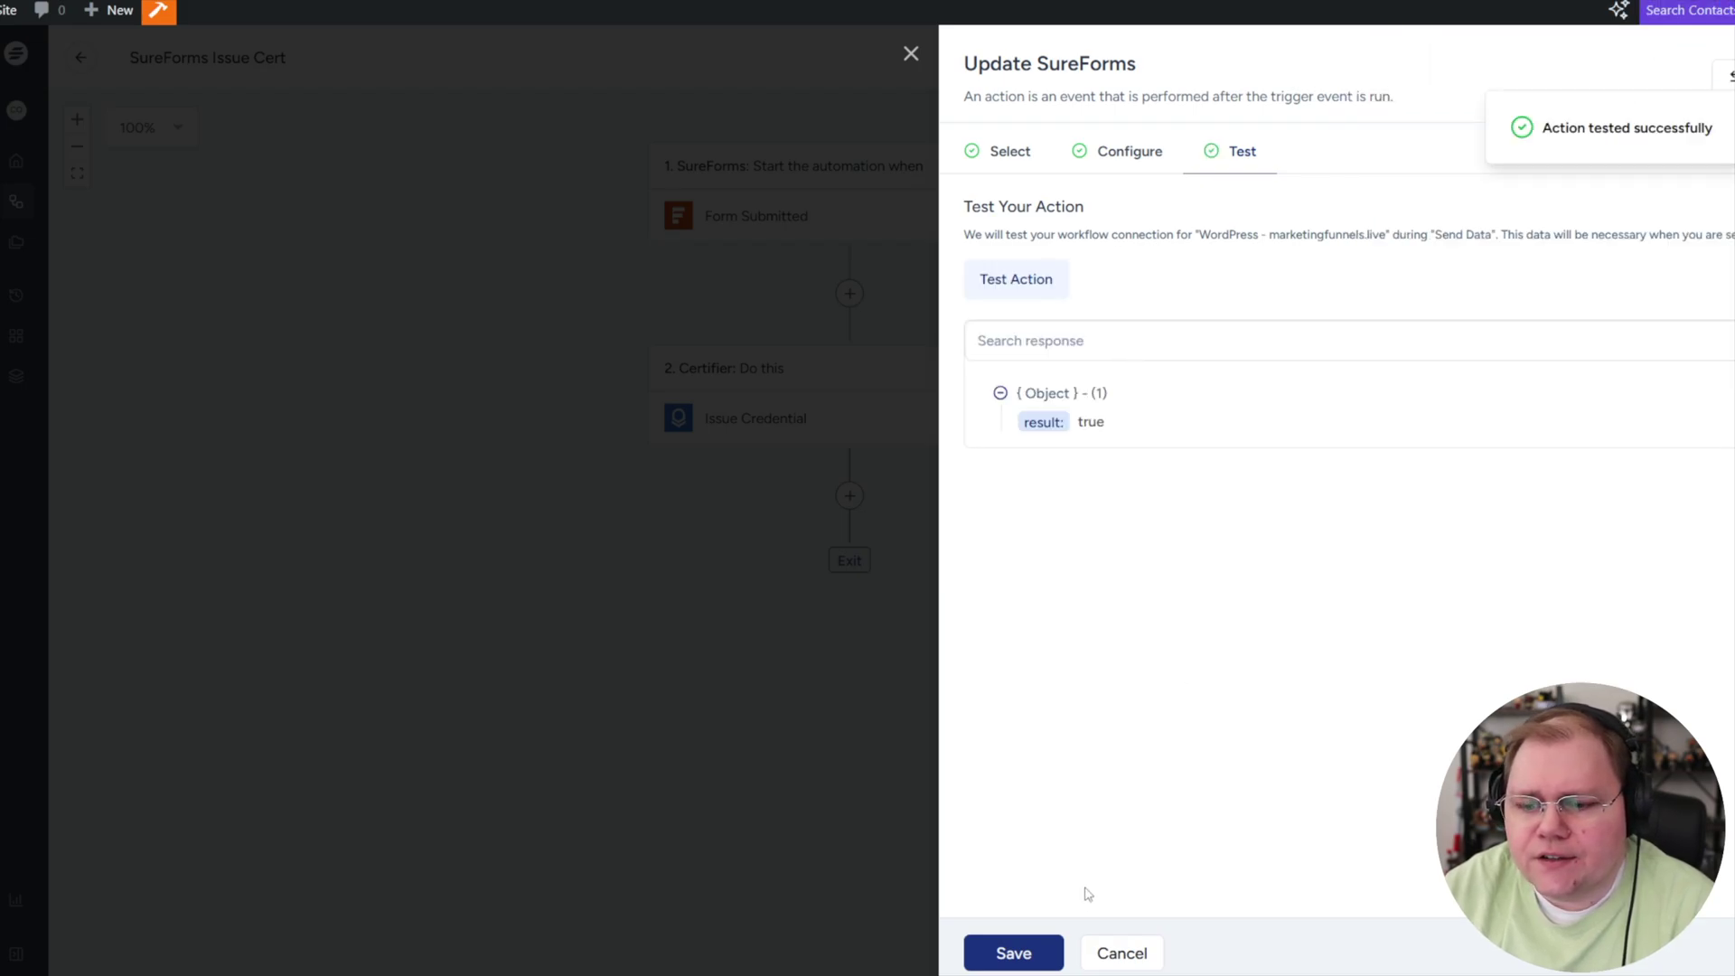
click(1018, 951)
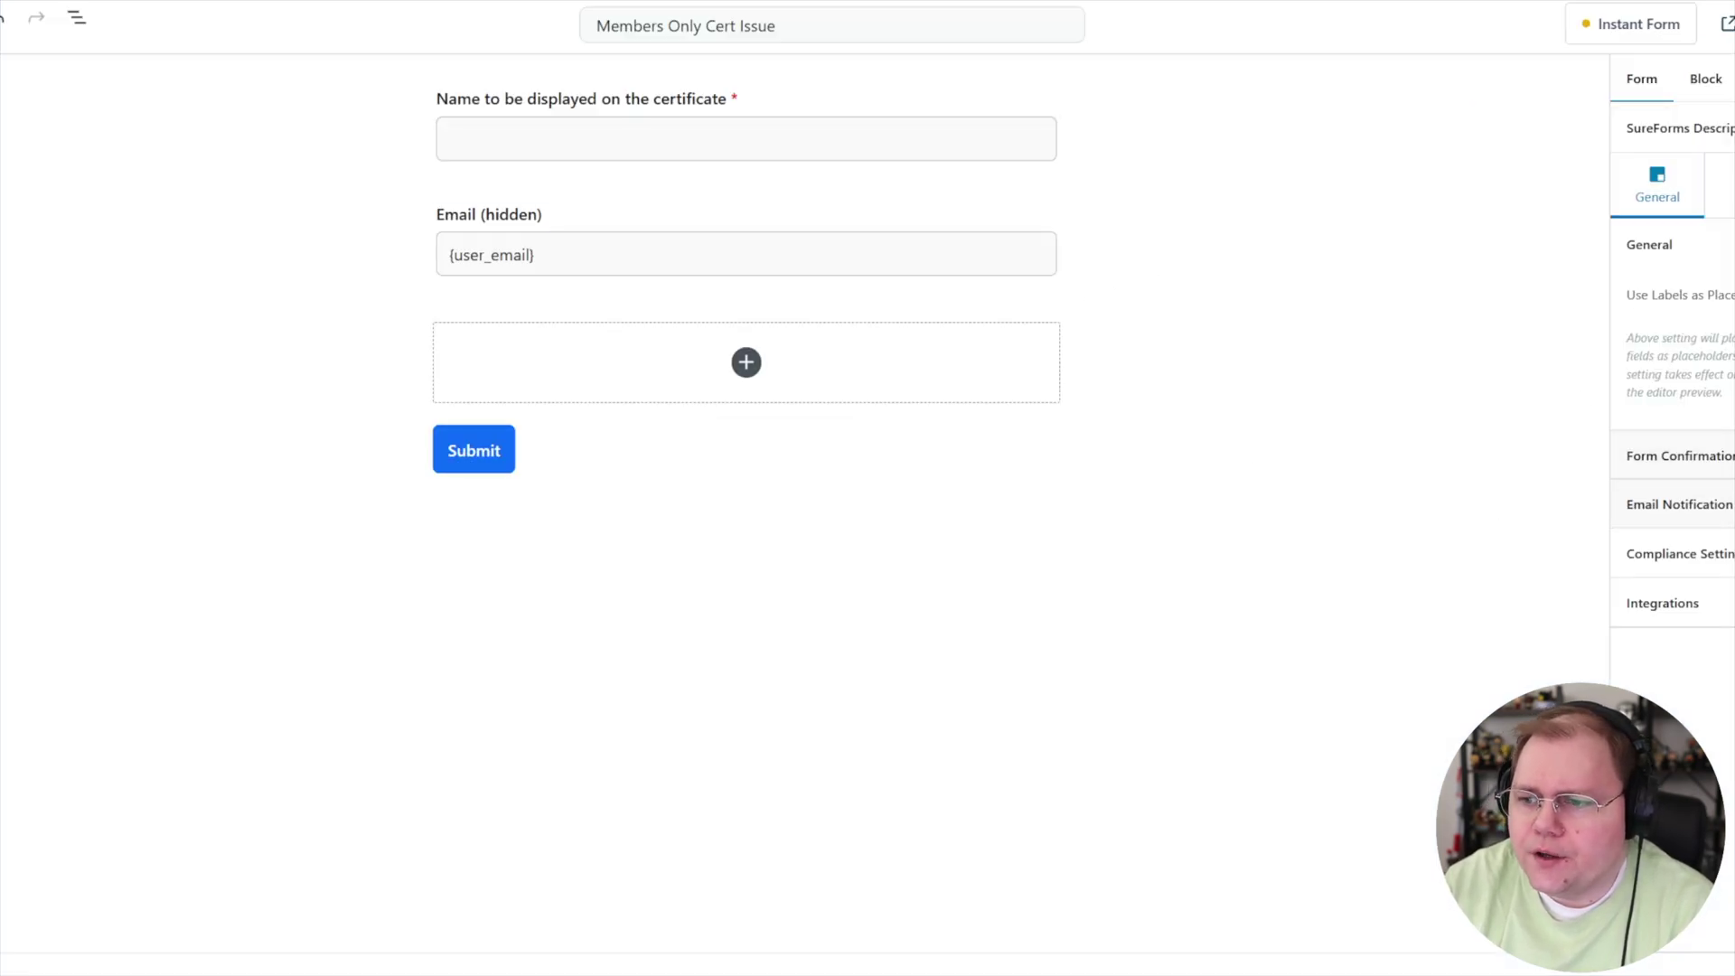
- Set the form's Confirmation Type to SureTriggers Response (Below Form) and close the settings
click(1640, 466)
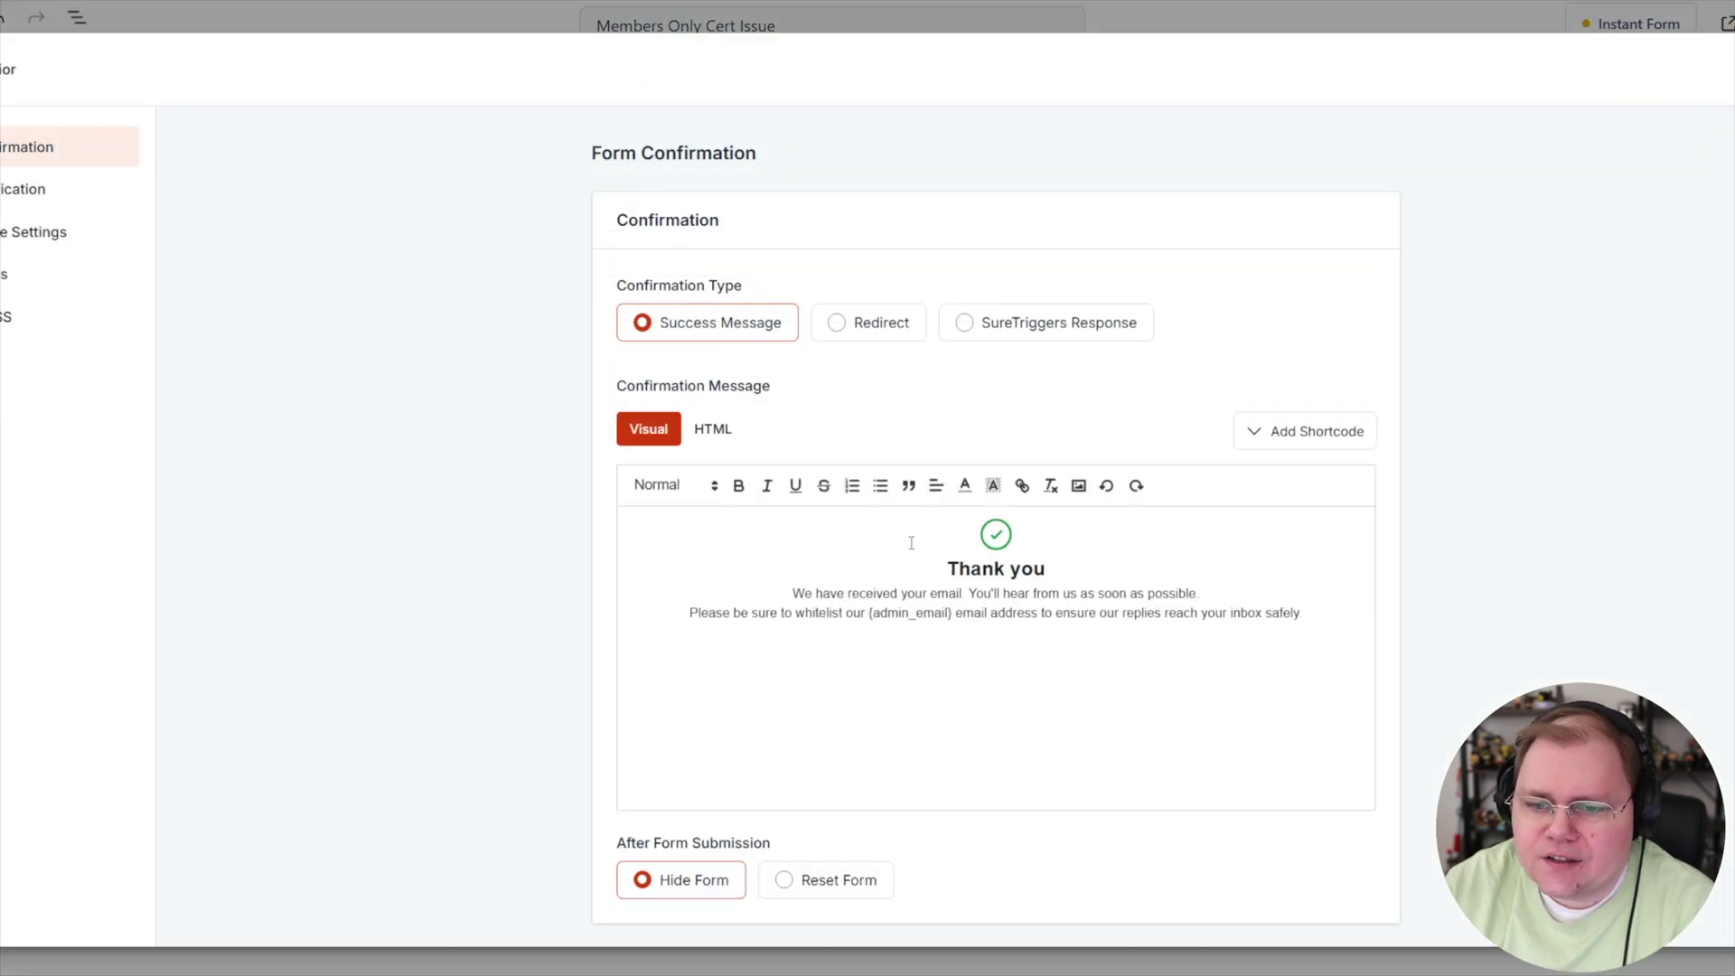
click(967, 323)
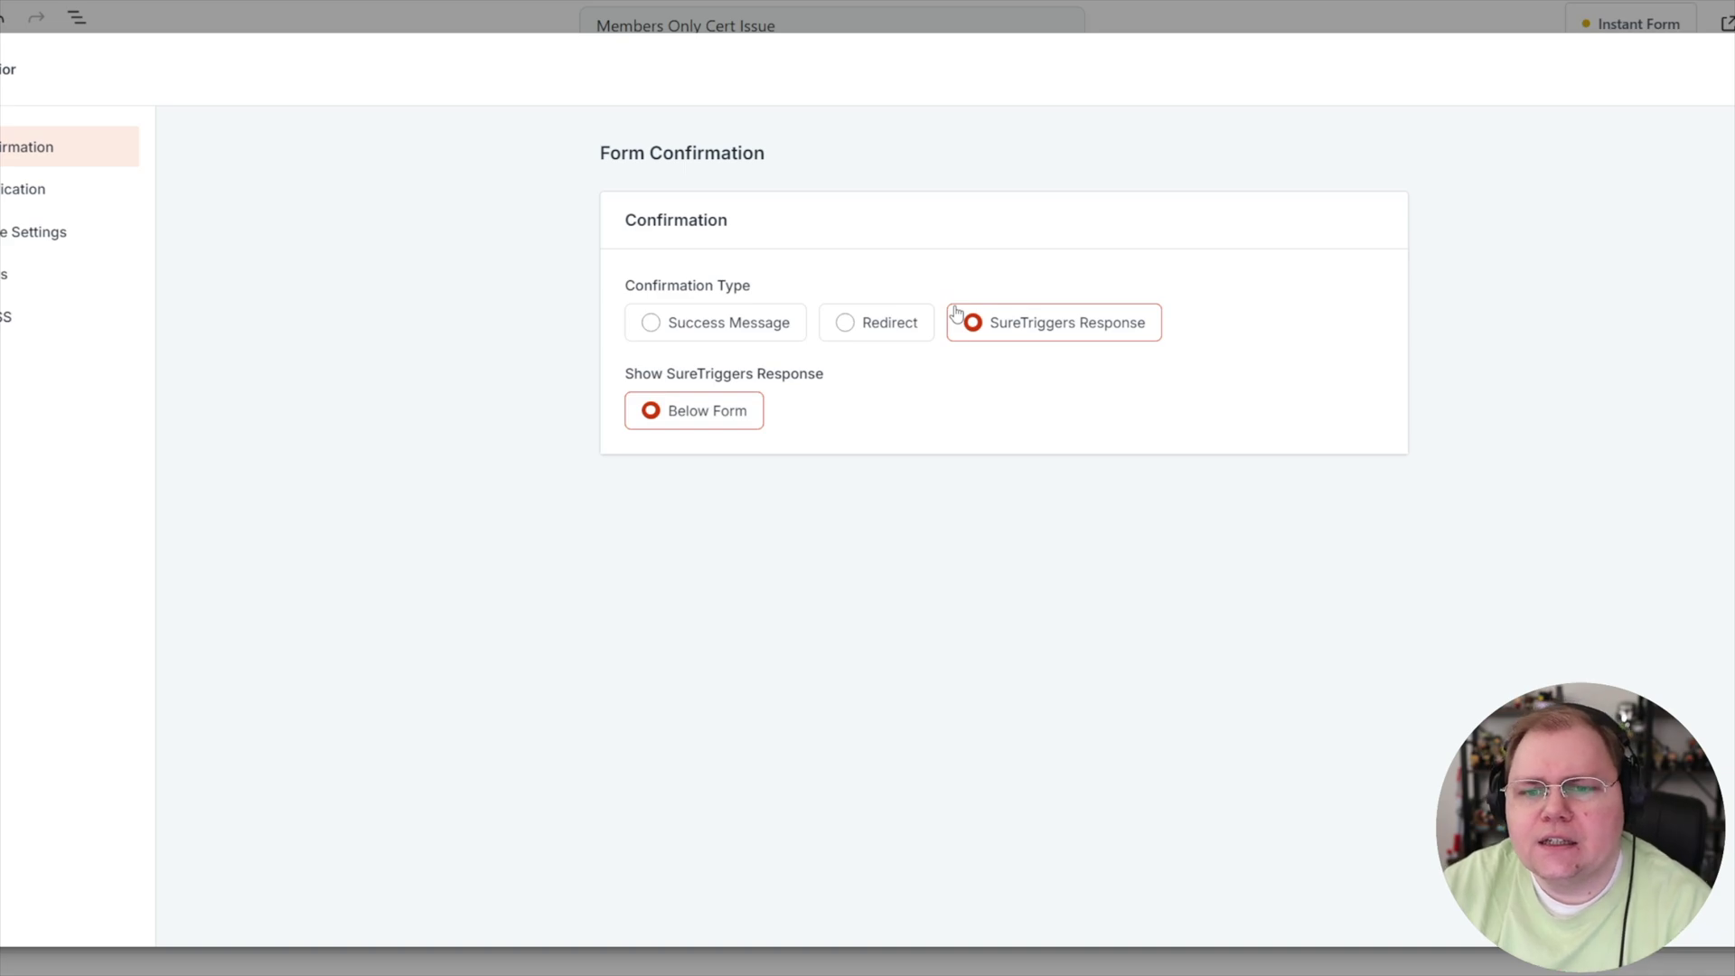
click(767, 332)
click(1289, 451)
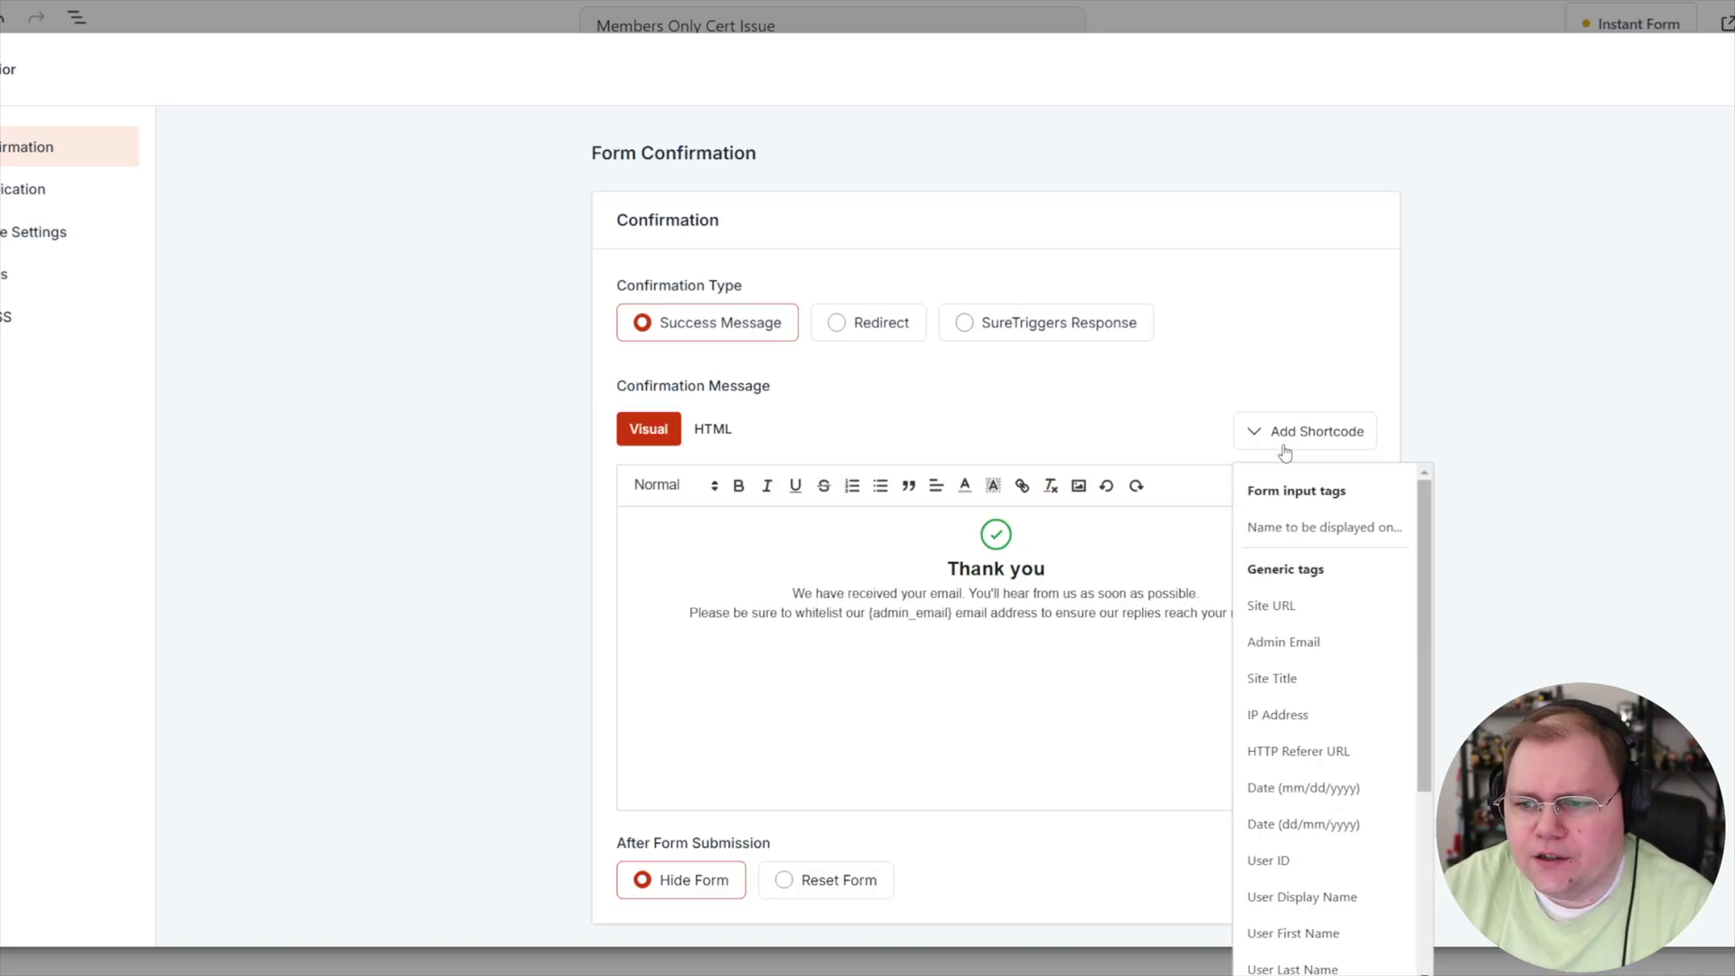
click(992, 318)
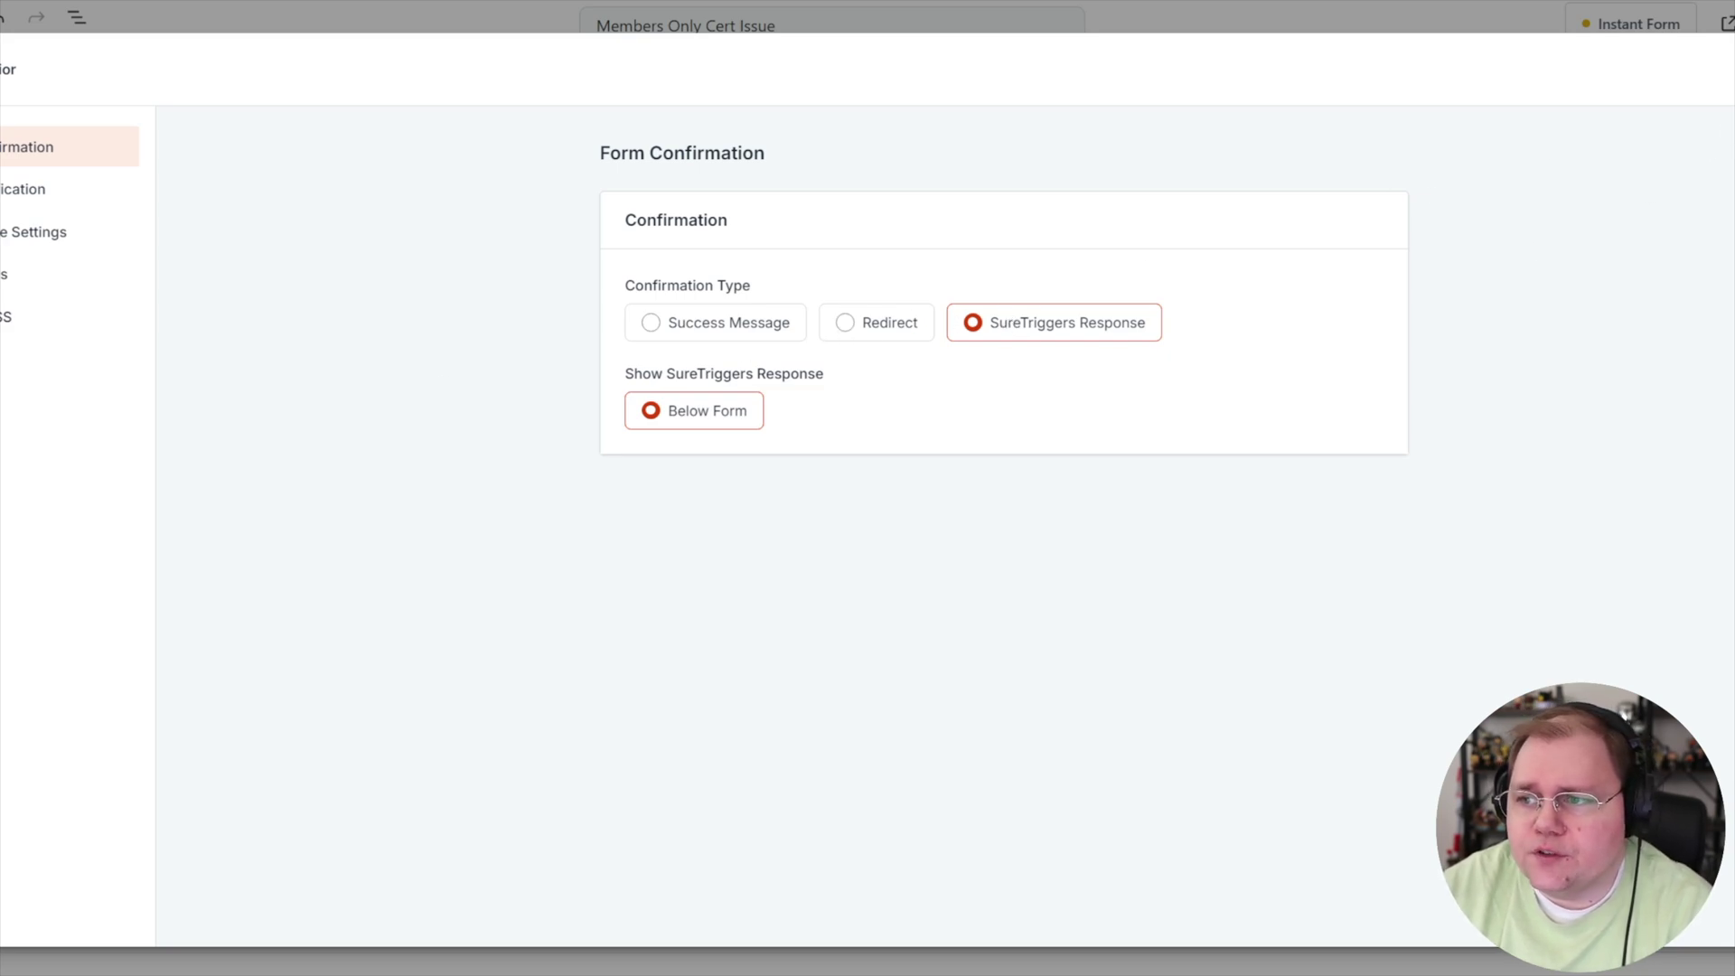
click(1703, 69)
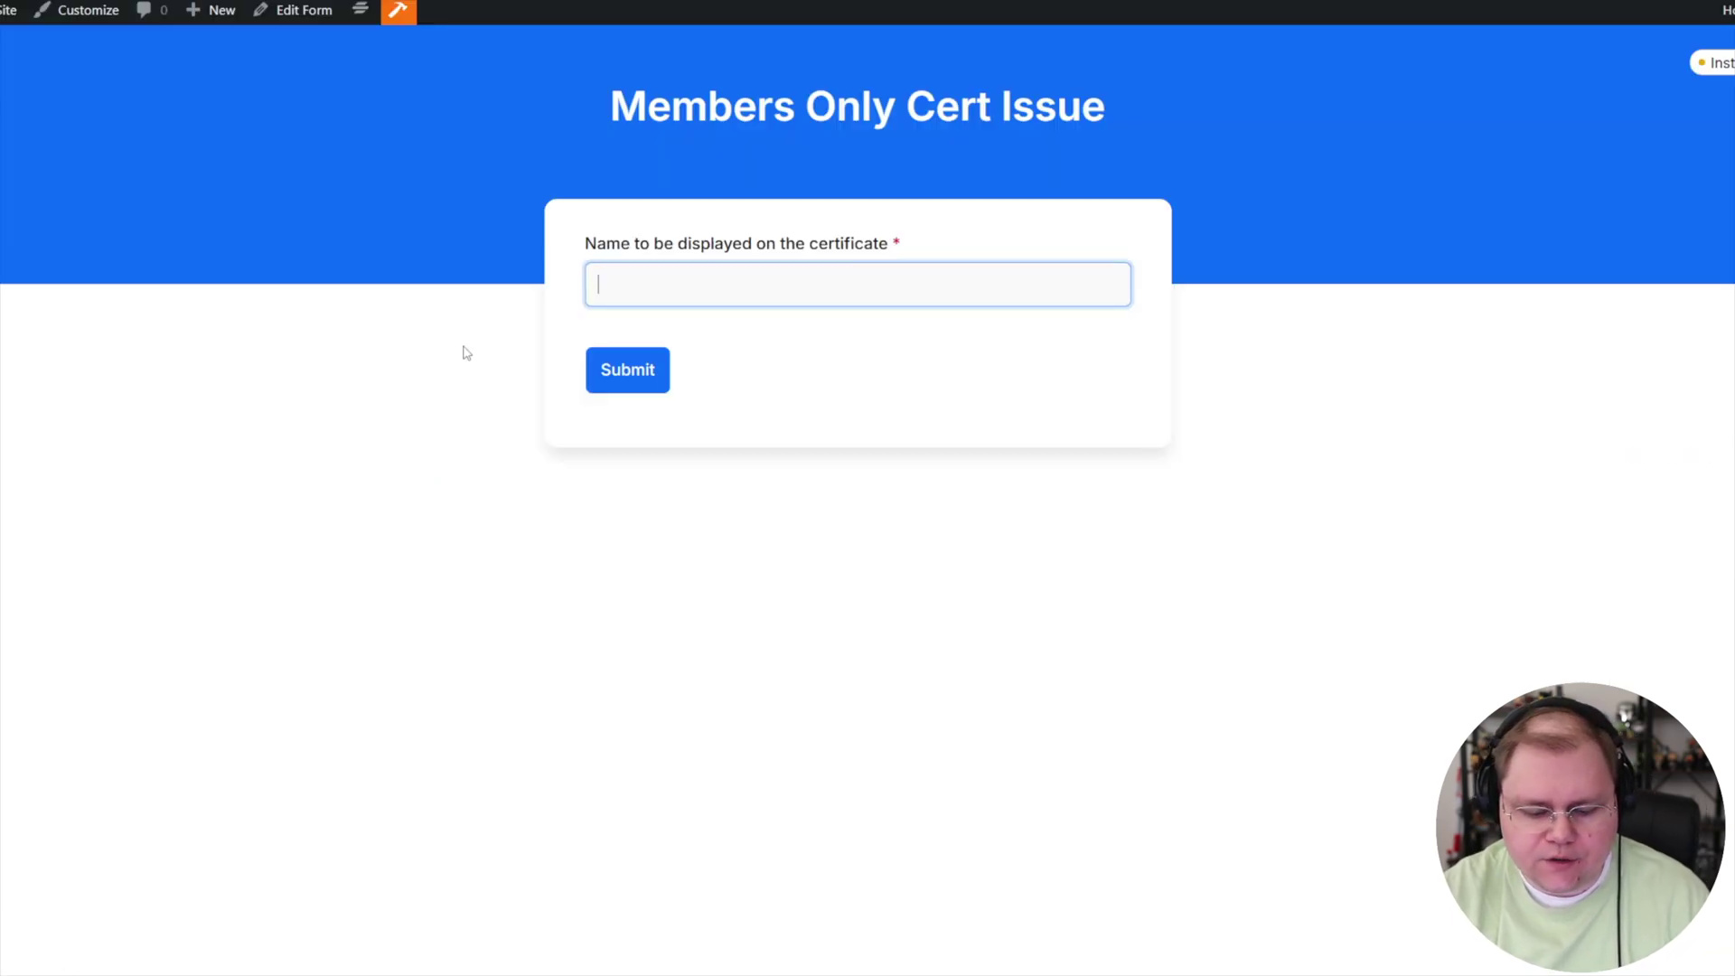
- Submit the form with a test name, open the certificate download link, and return to the form
text(Doug at Convology)
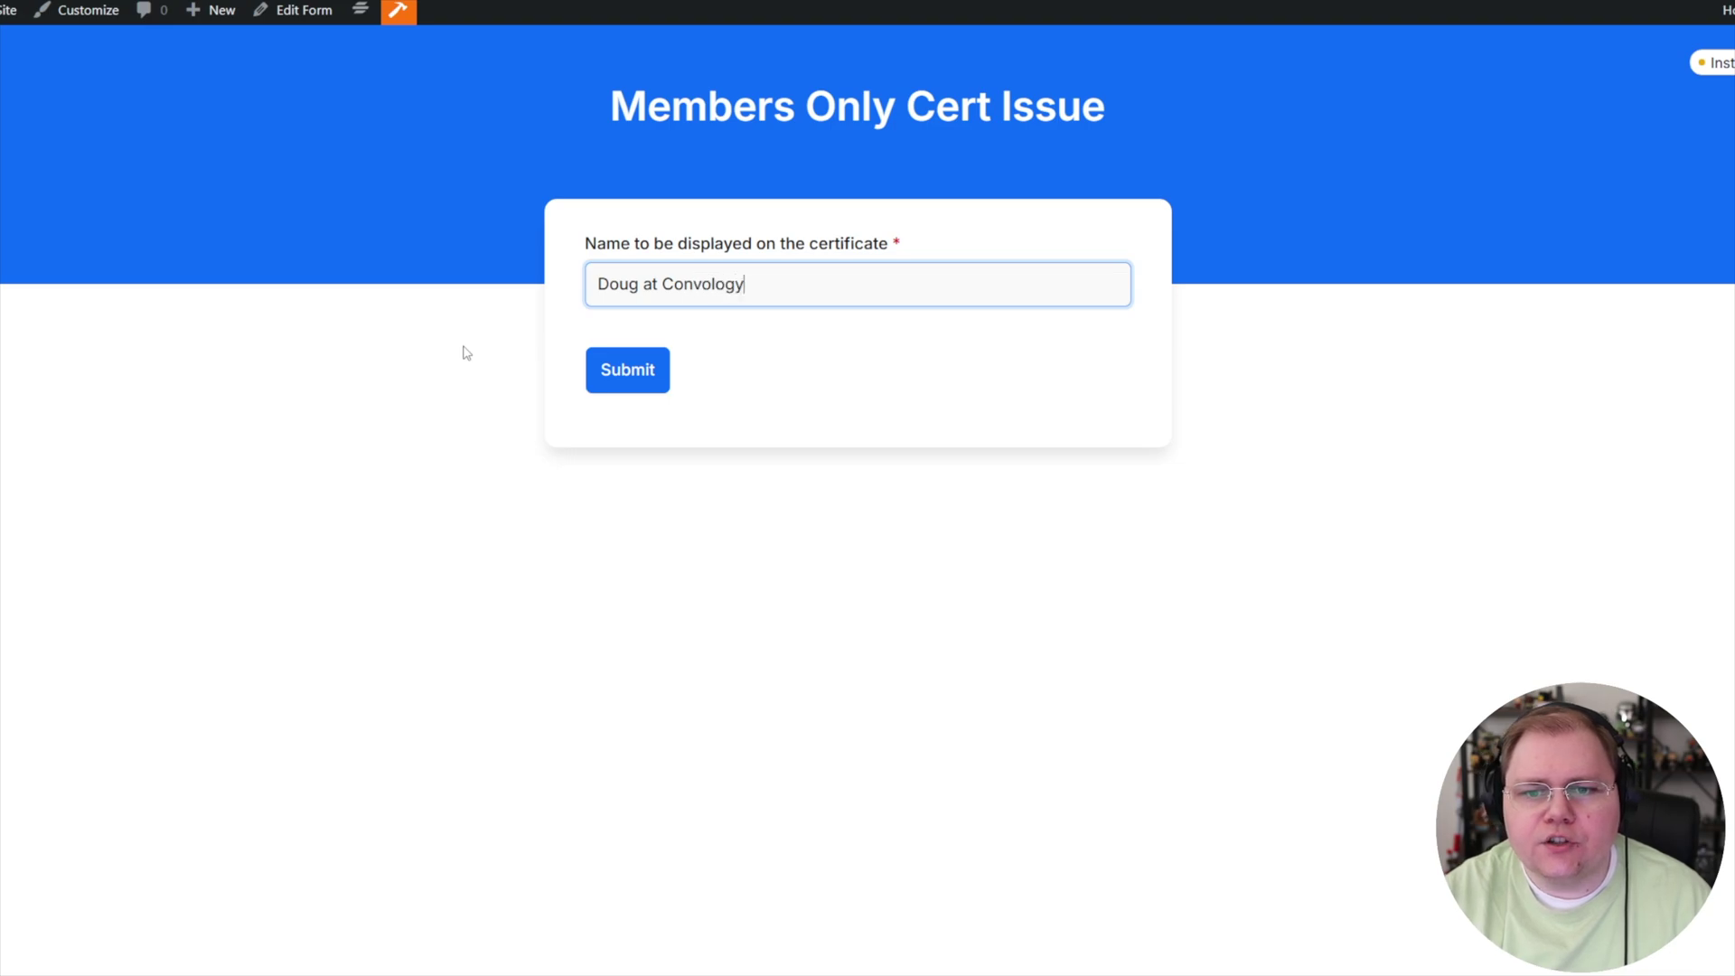
click(628, 372)
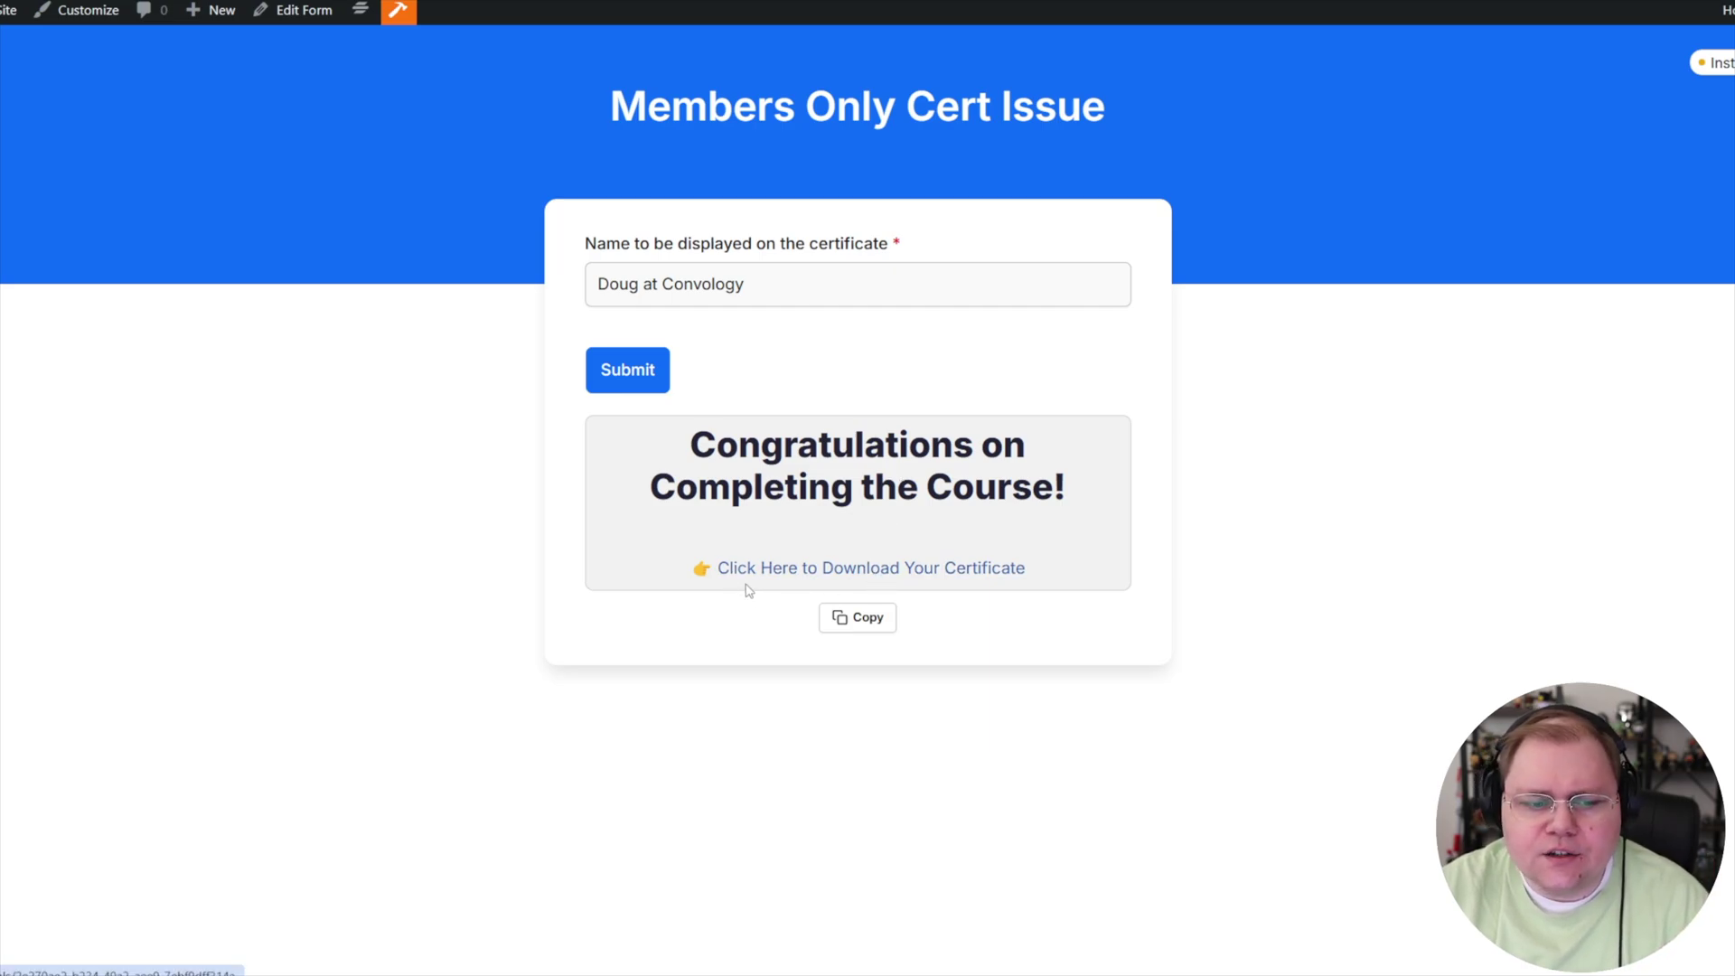
click(851, 574)
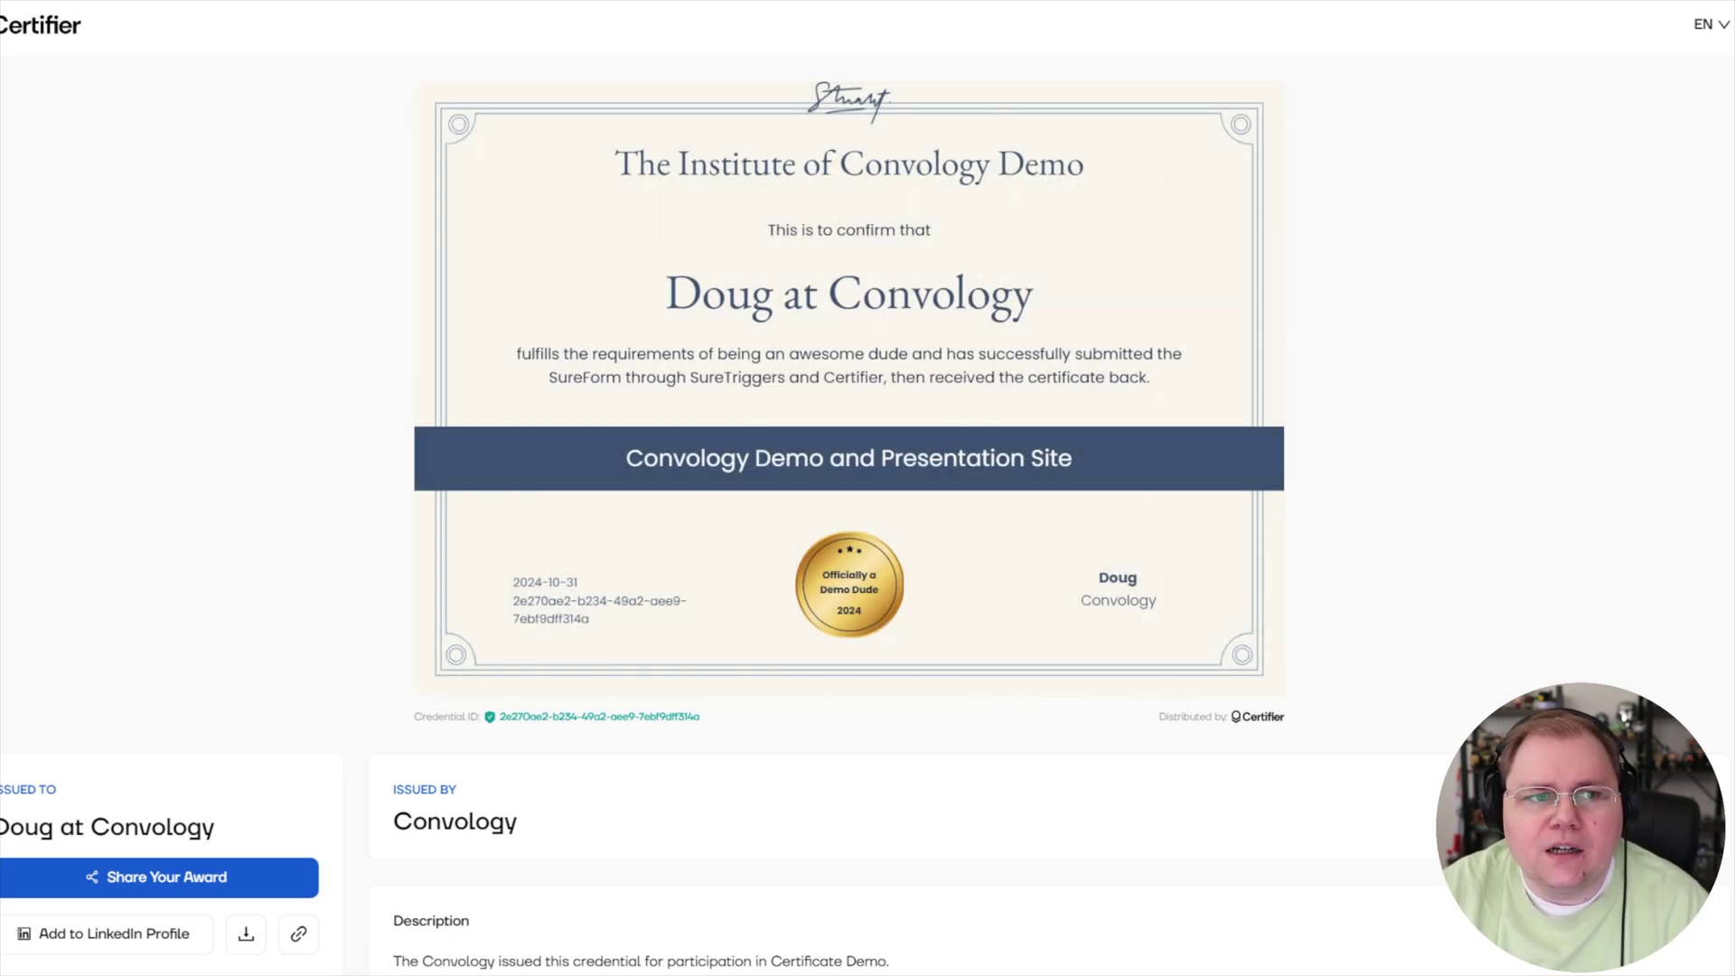
mouse_move(440, 319)
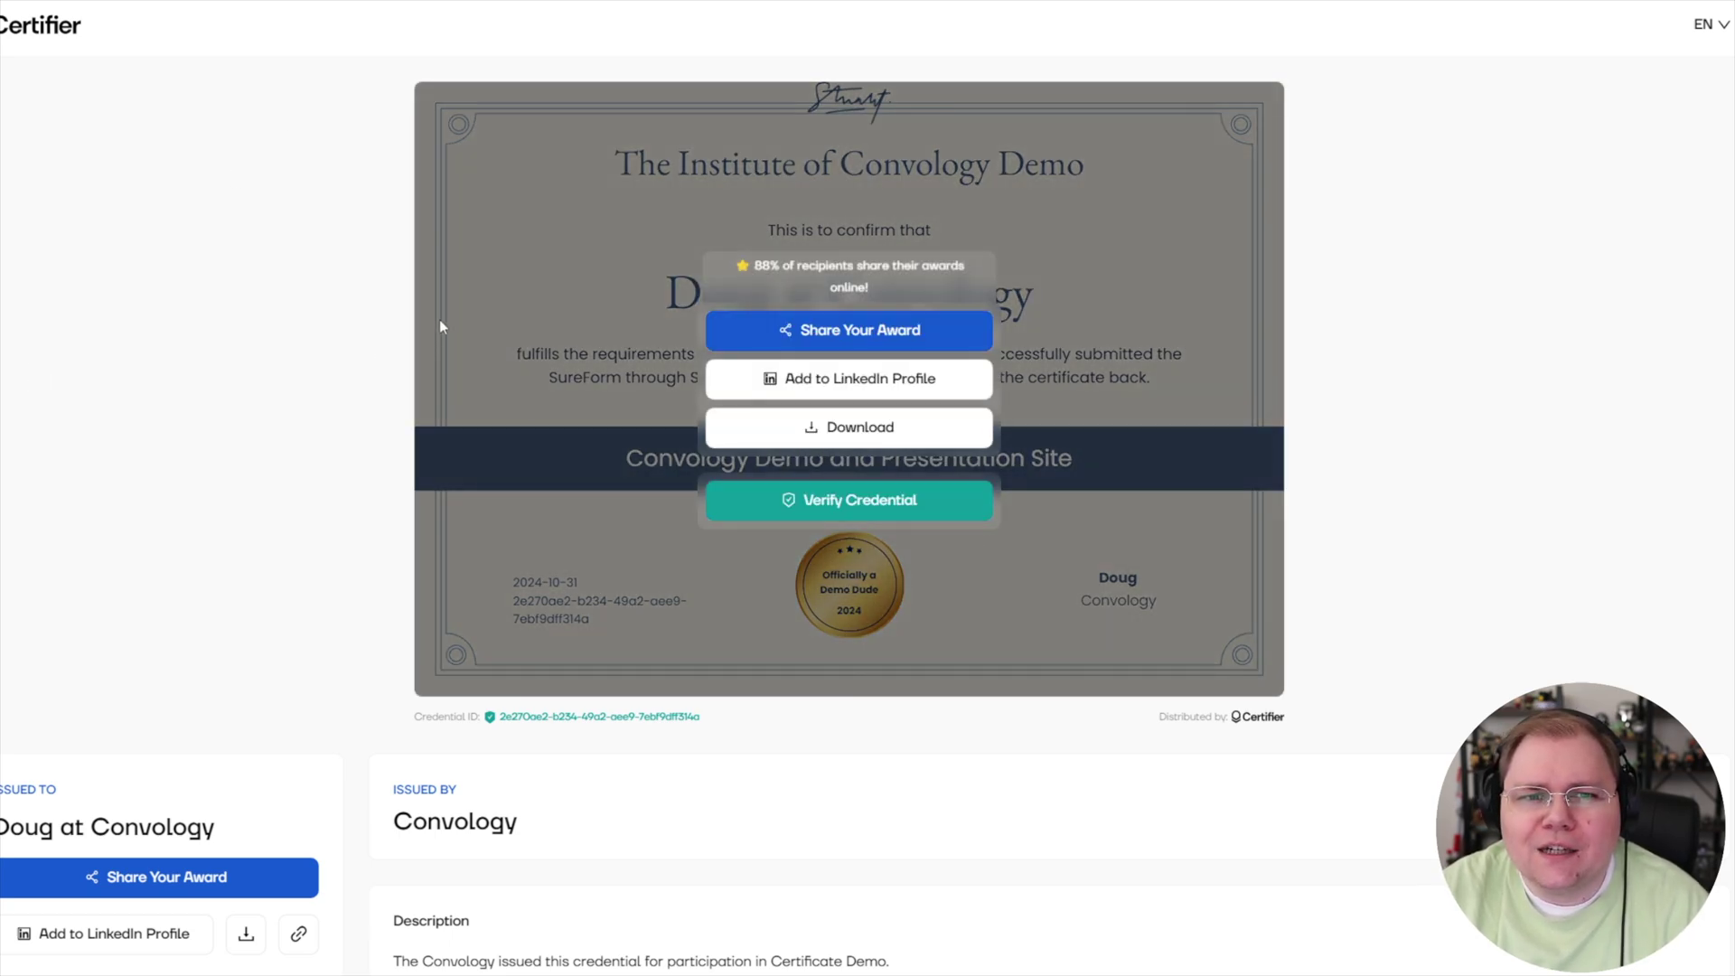
key(alt+Left)
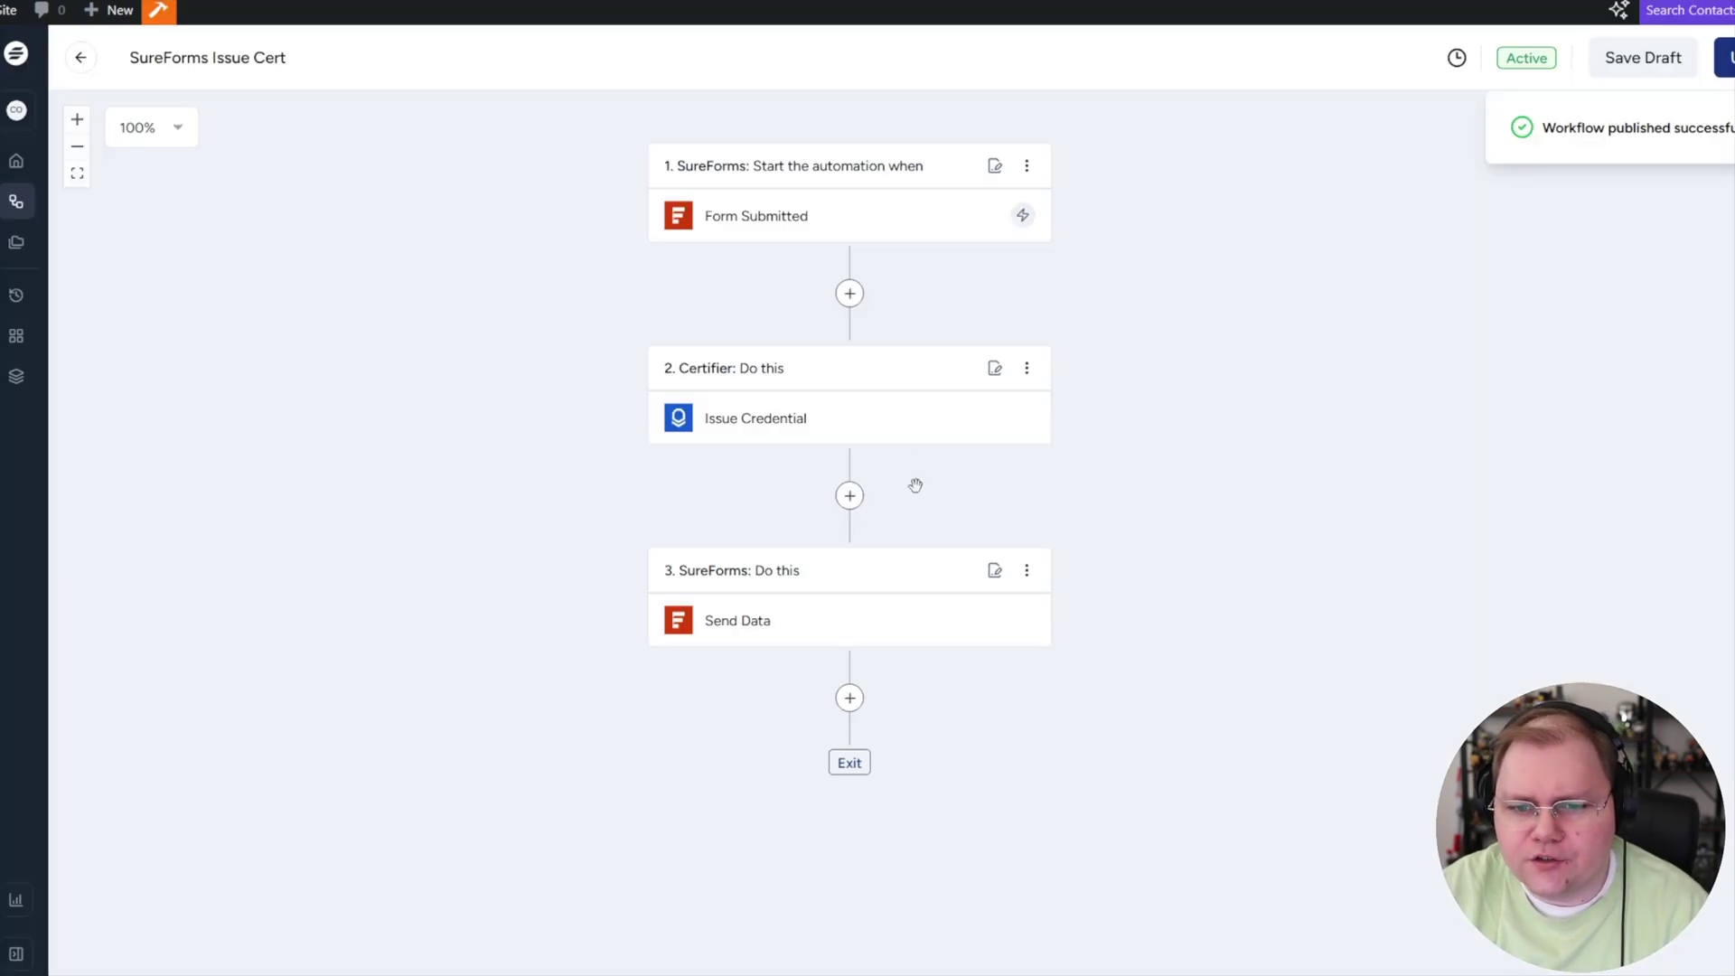
- Make the certificate download link in the Send Data response open in a new window
click(905, 621)
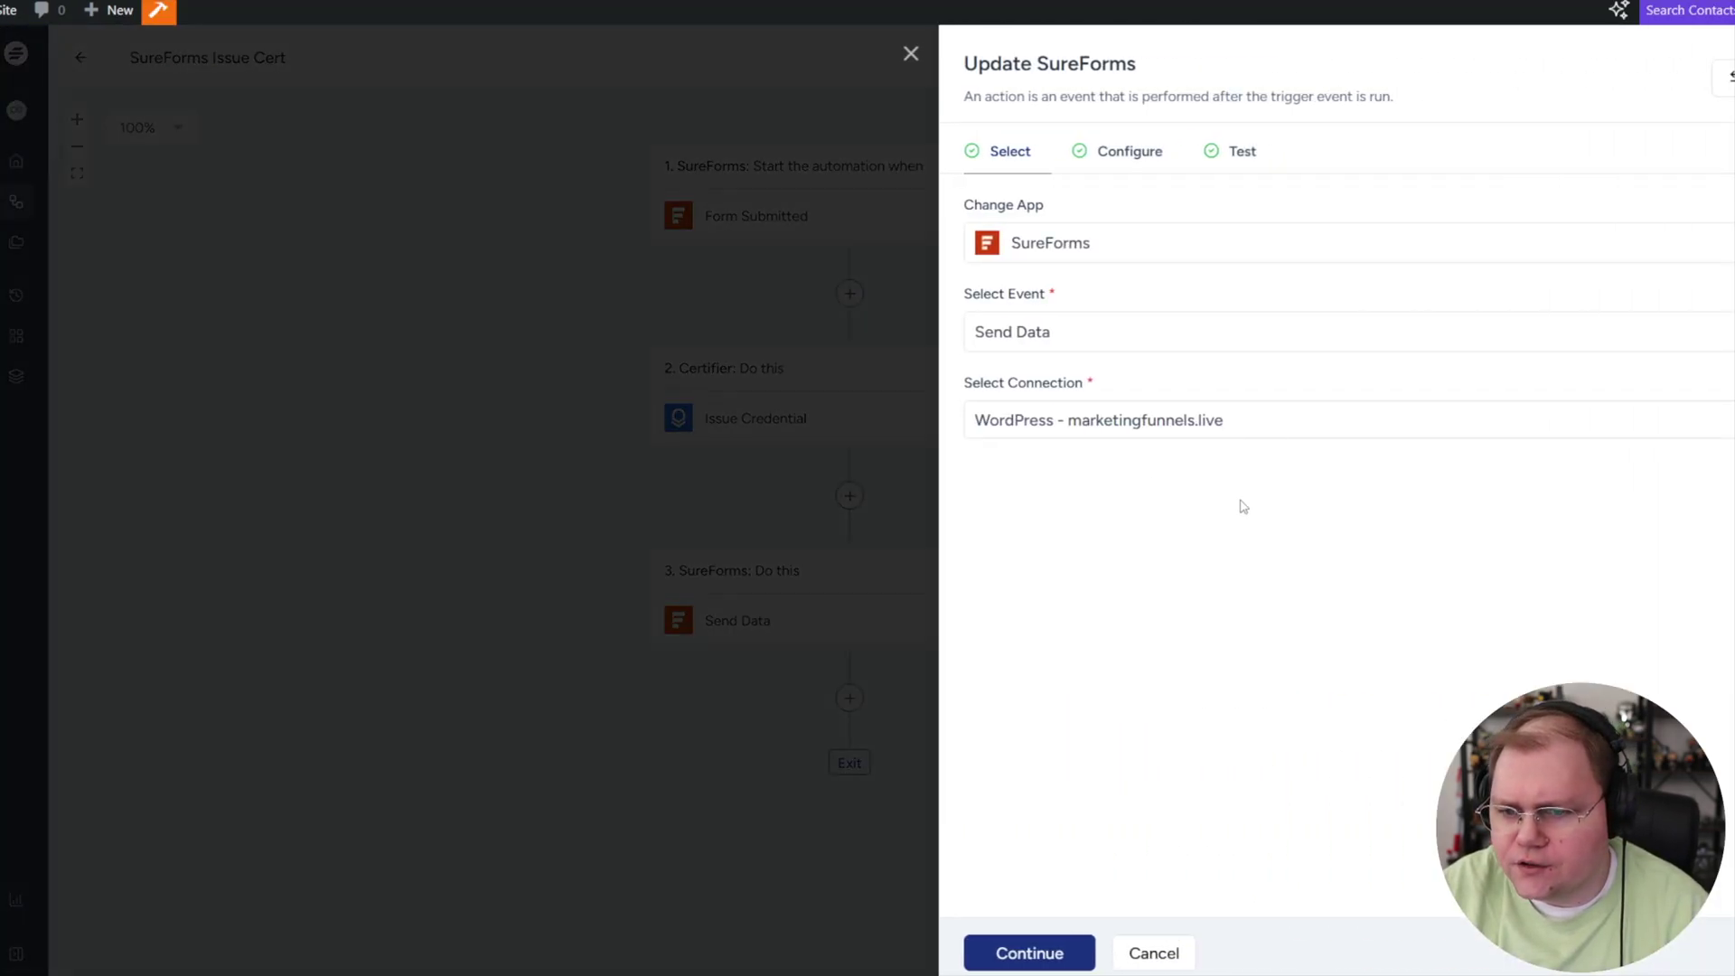
click(1137, 151)
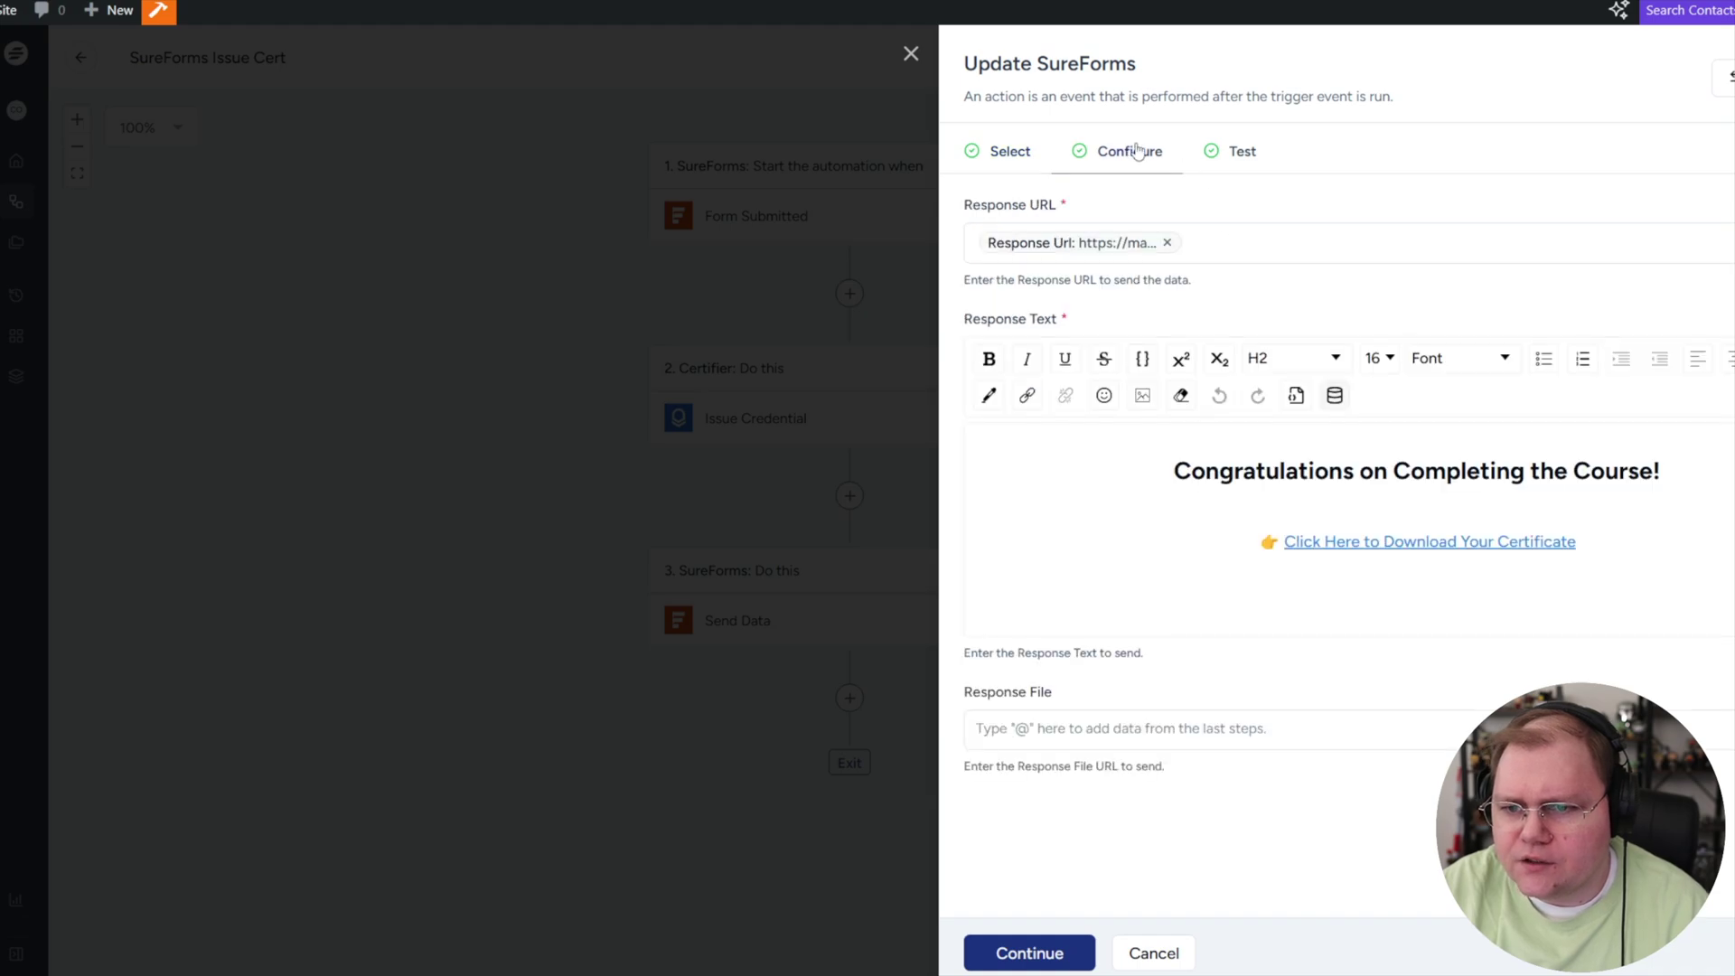
click(1321, 553)
drag(1583, 542, 1282, 541)
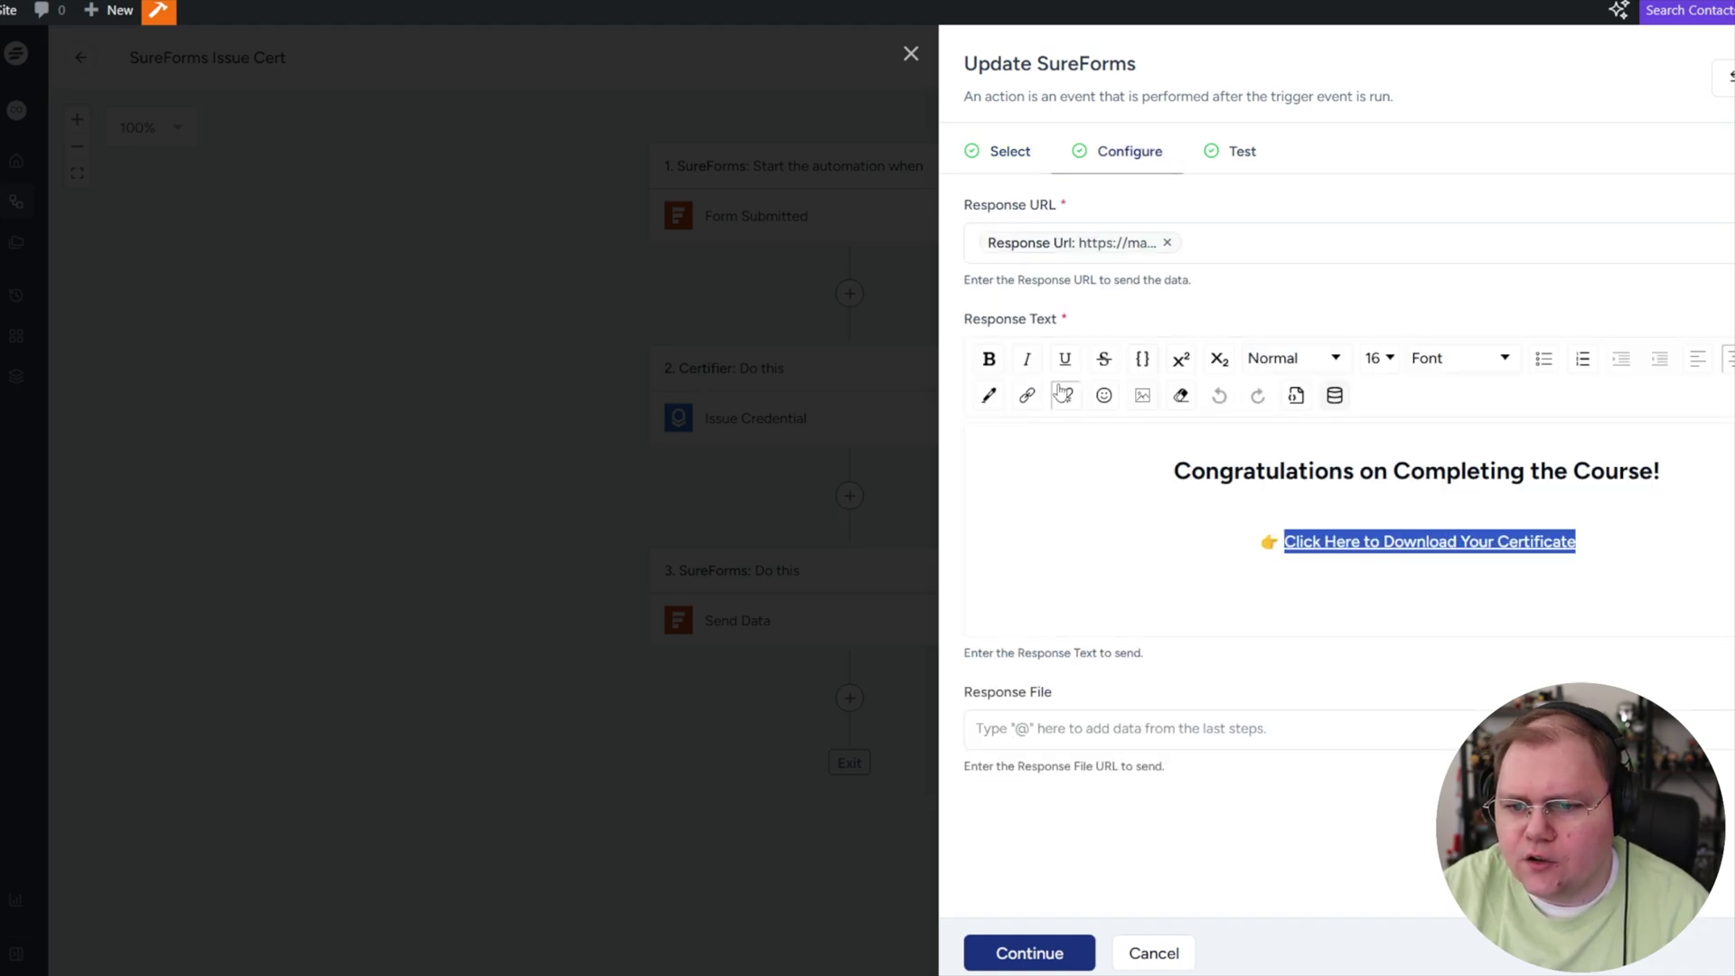
click(1027, 395)
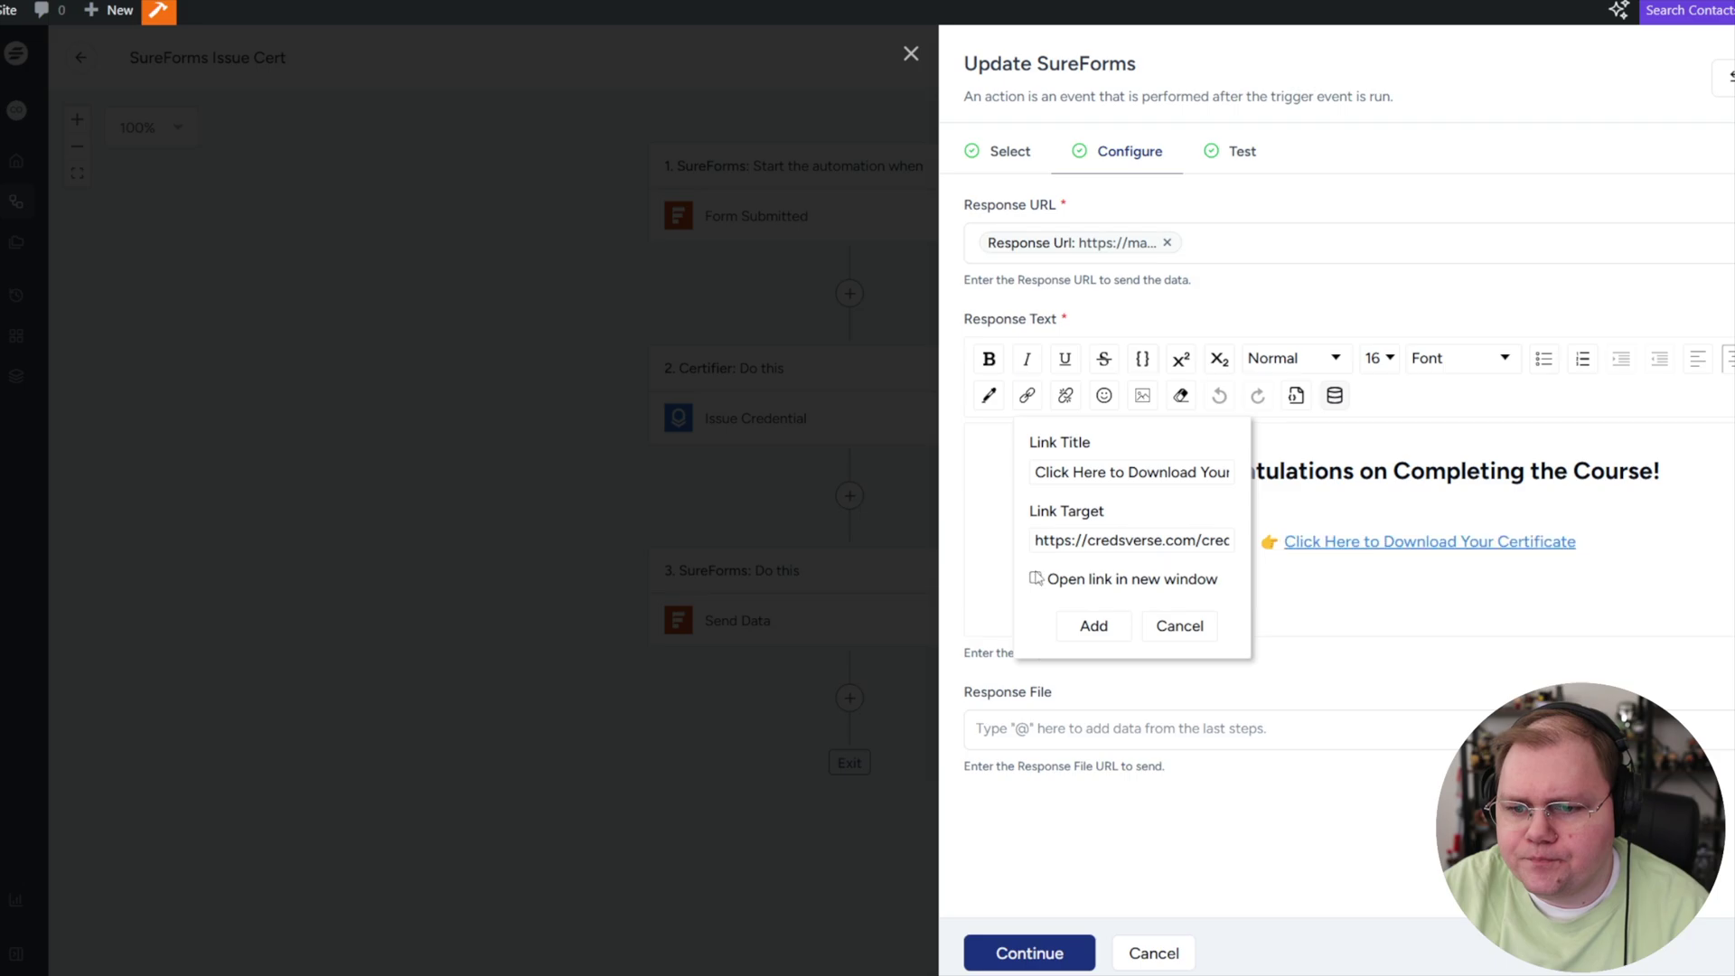
click(1036, 579)
click(1094, 624)
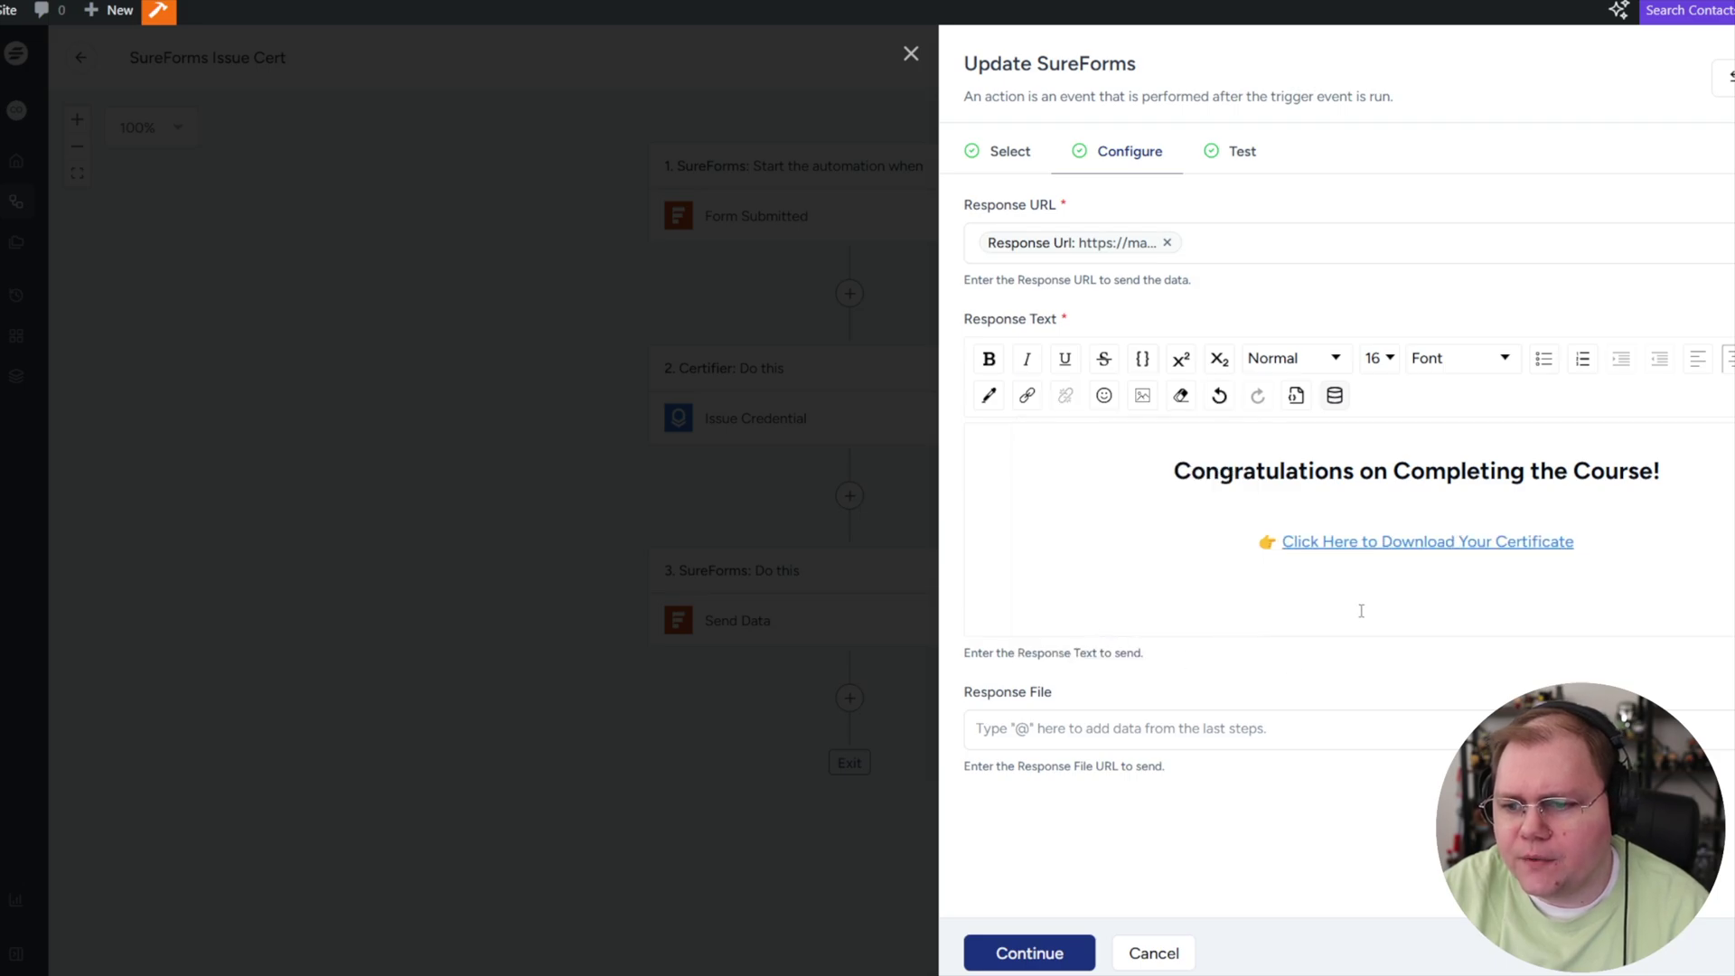
- Save the updated Send Data action and confirm updating the published workflow
click(1082, 941)
click(1026, 941)
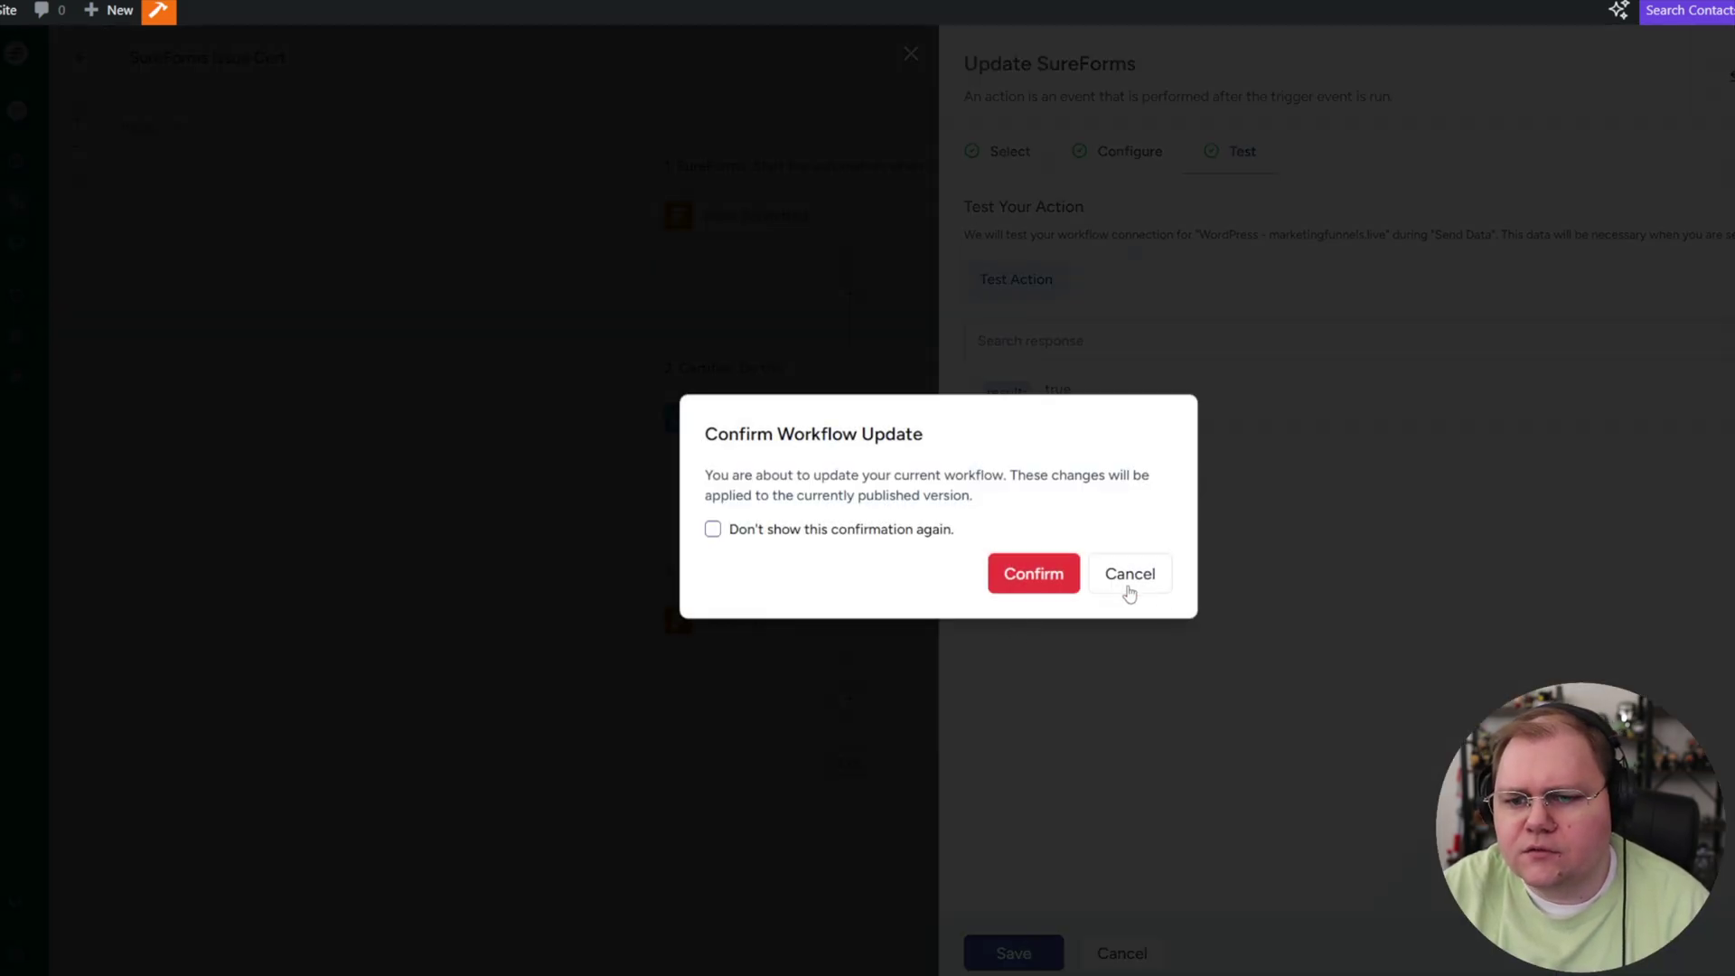
click(1043, 580)
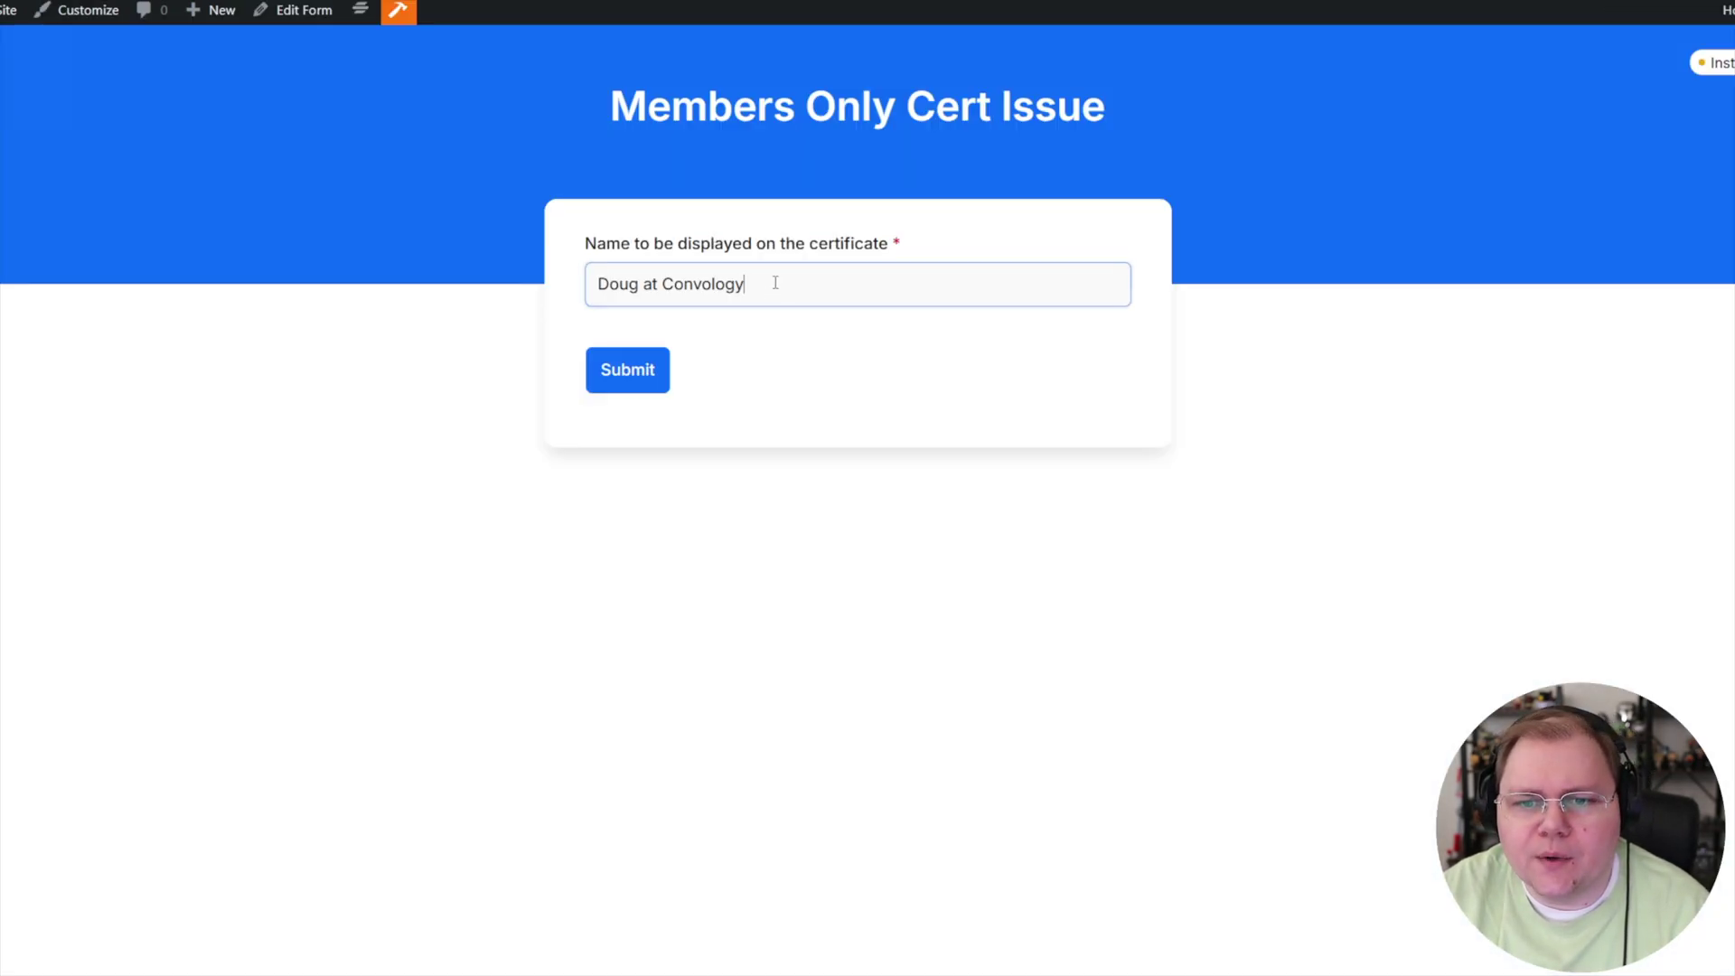
- Resubmit the form with the certificate name changed to 'Cool Guy'
drag(744, 284, 675, 284)
key(ctrl+a)
text(Cool Guy)
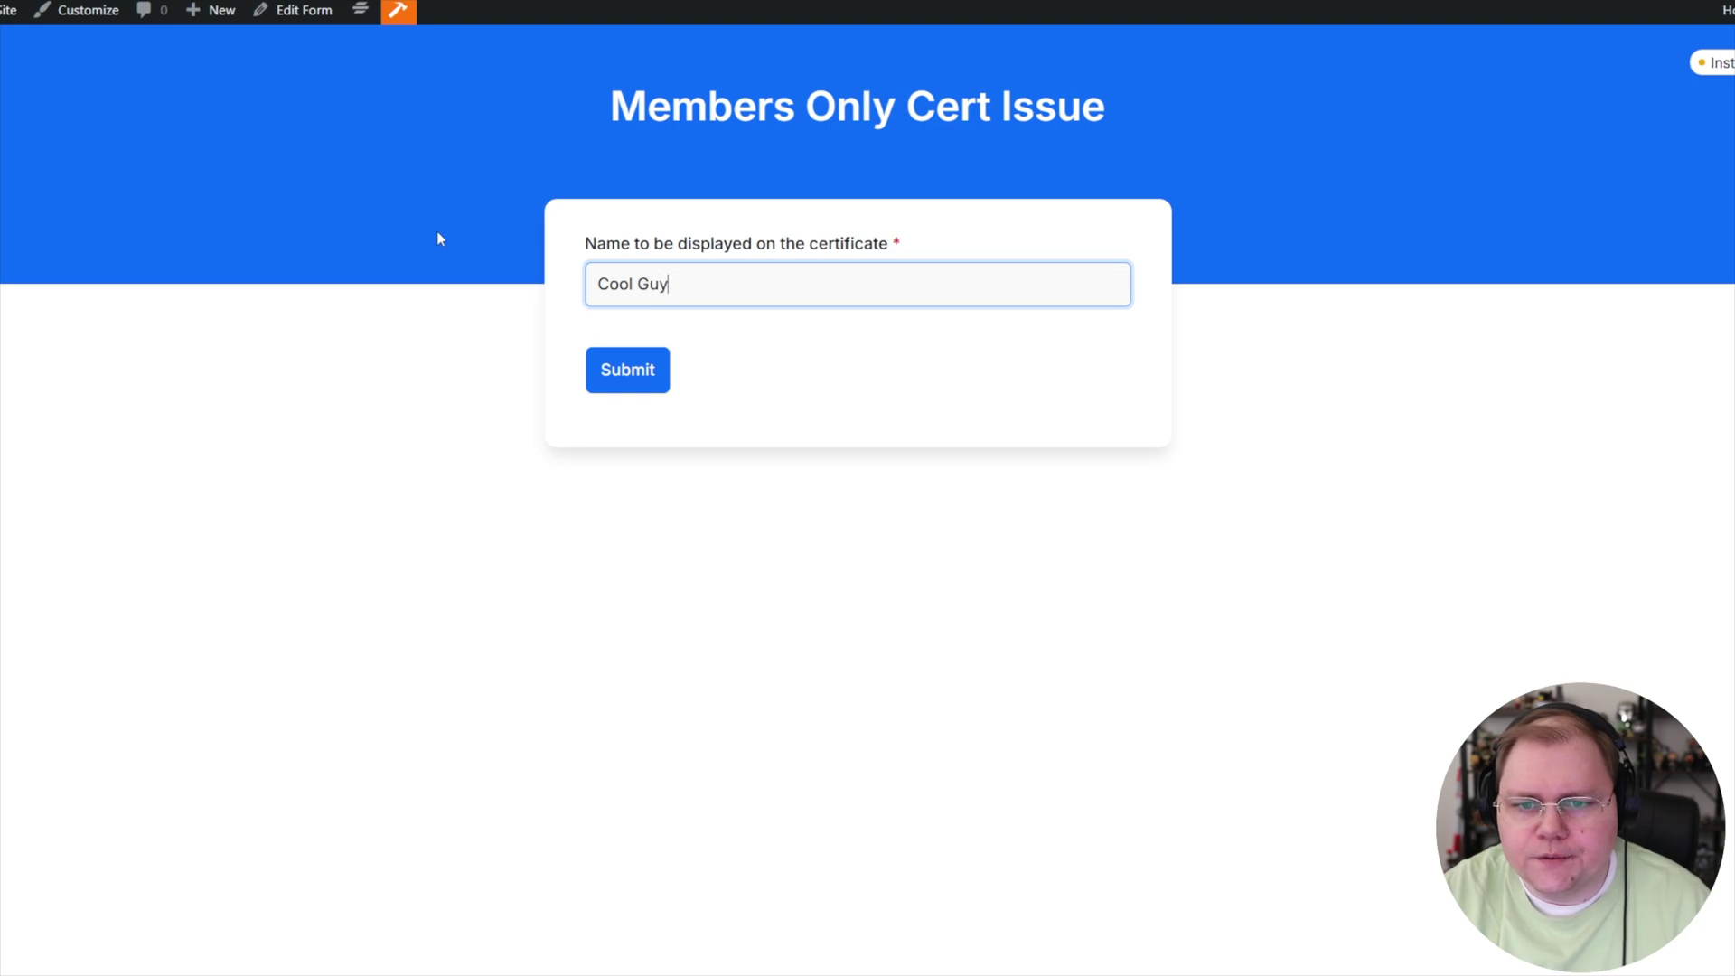
click(632, 371)
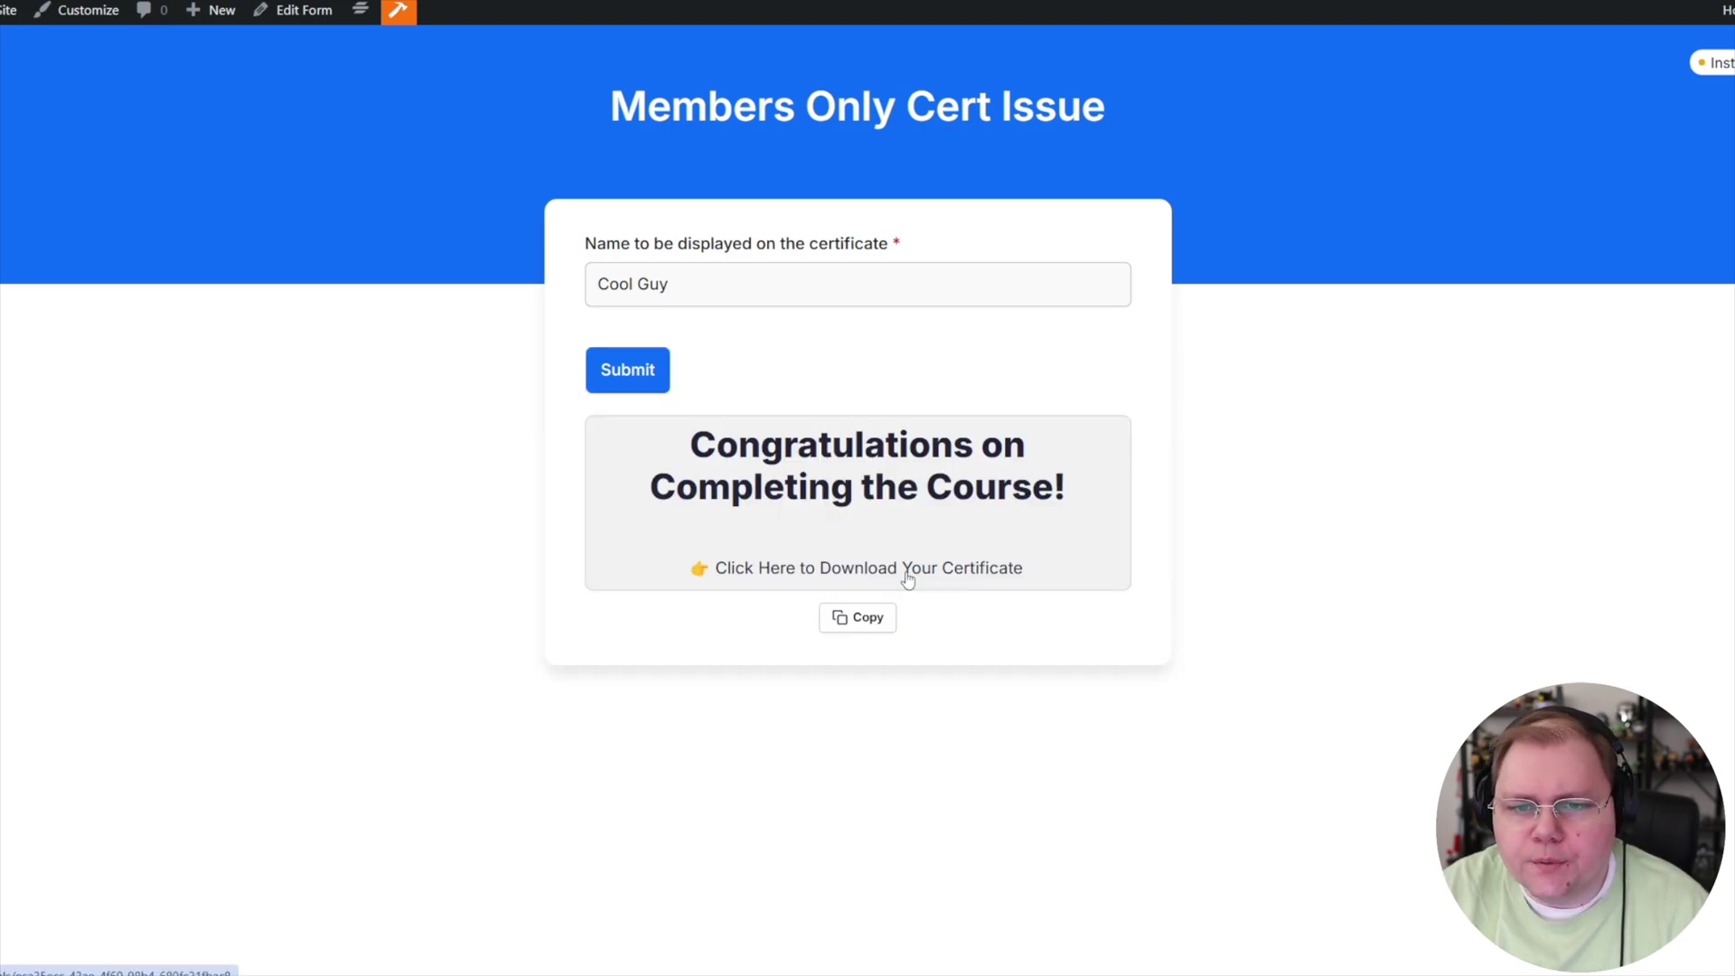
- Check the new certificate's download link, then copy the response message below the form
click(904, 571)
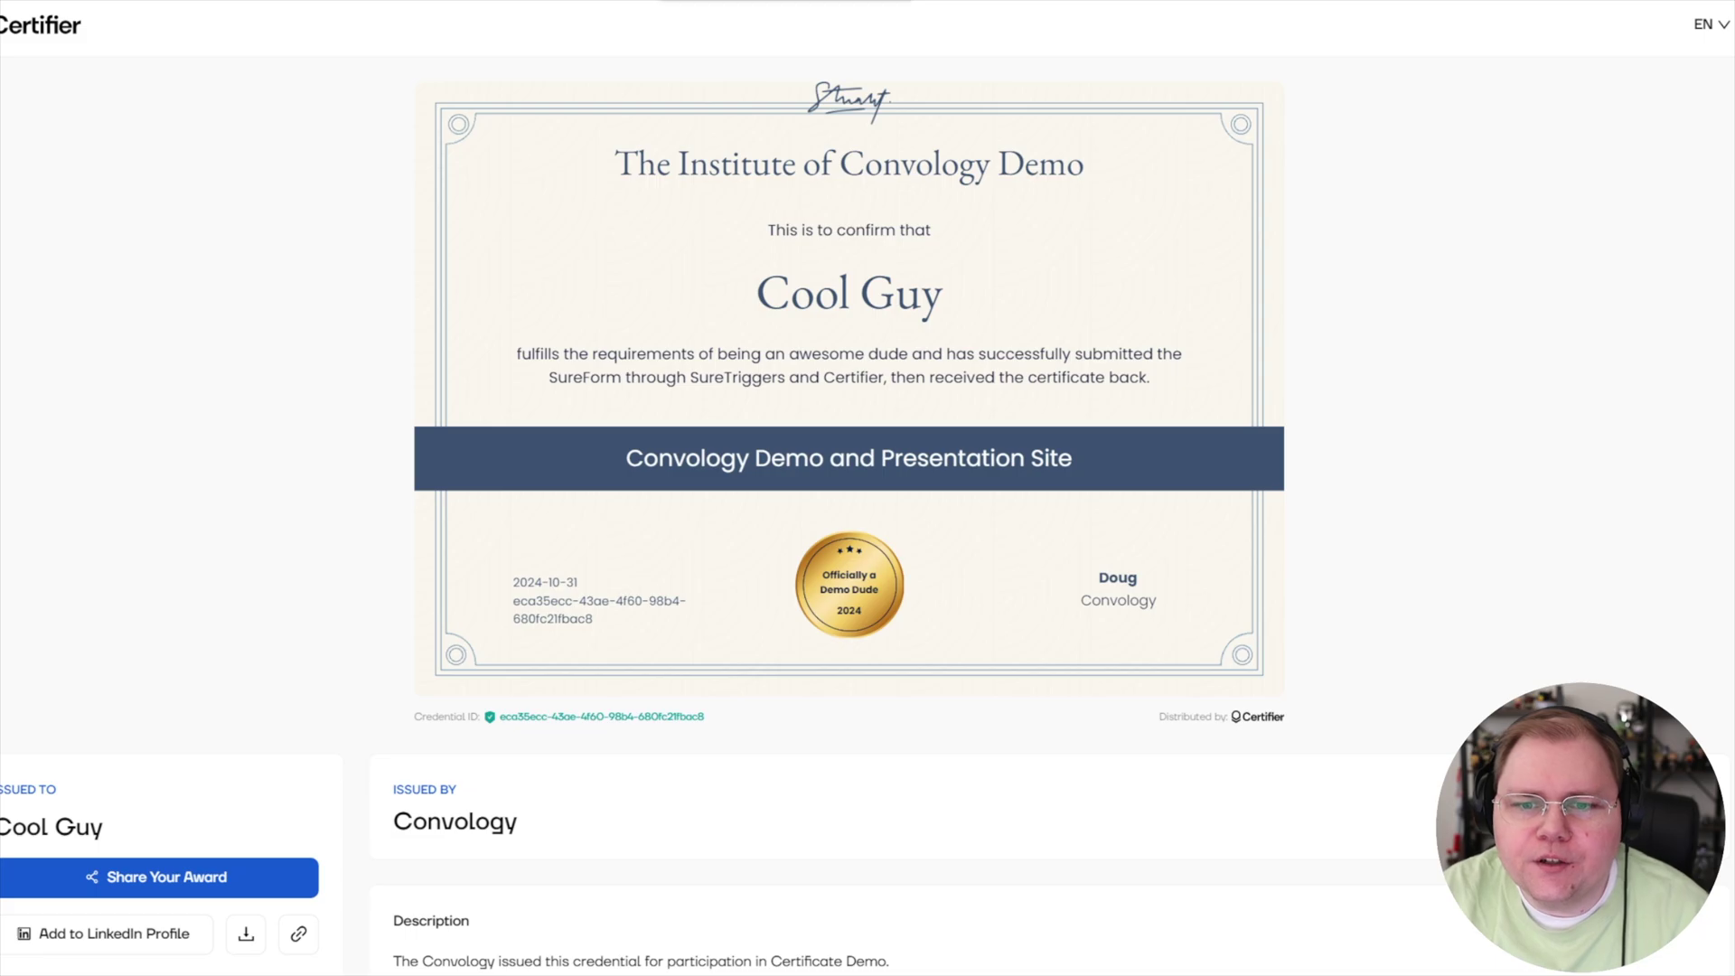
key(ctrl+w)
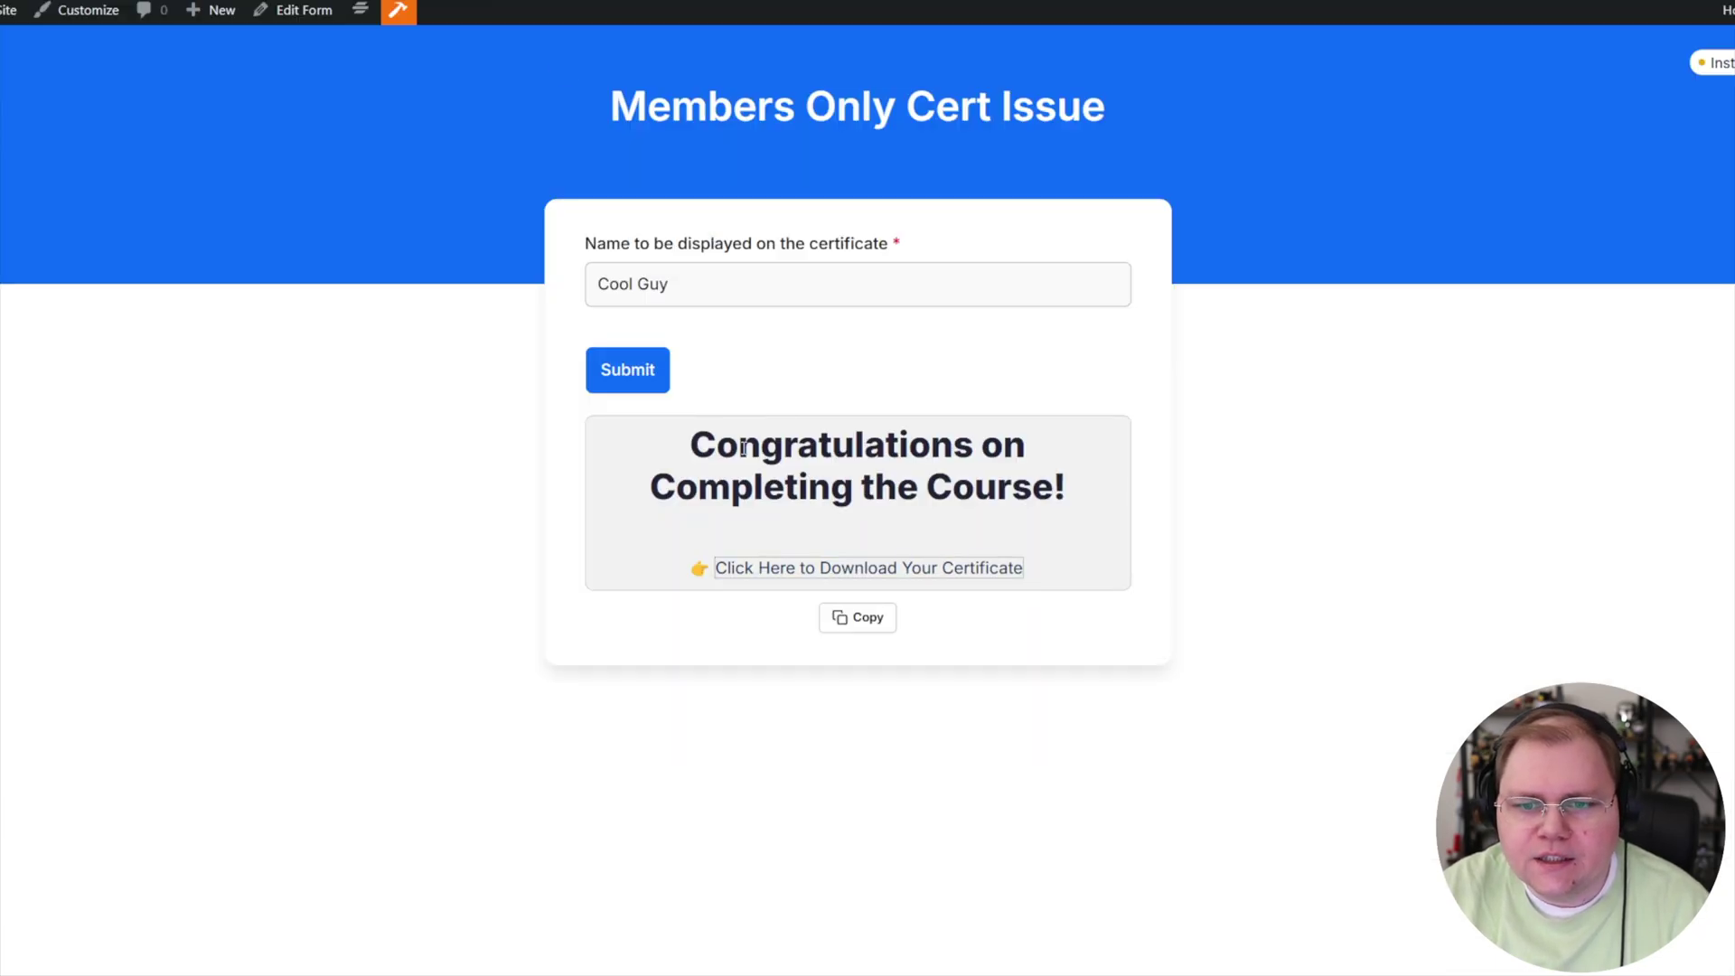
click(874, 626)
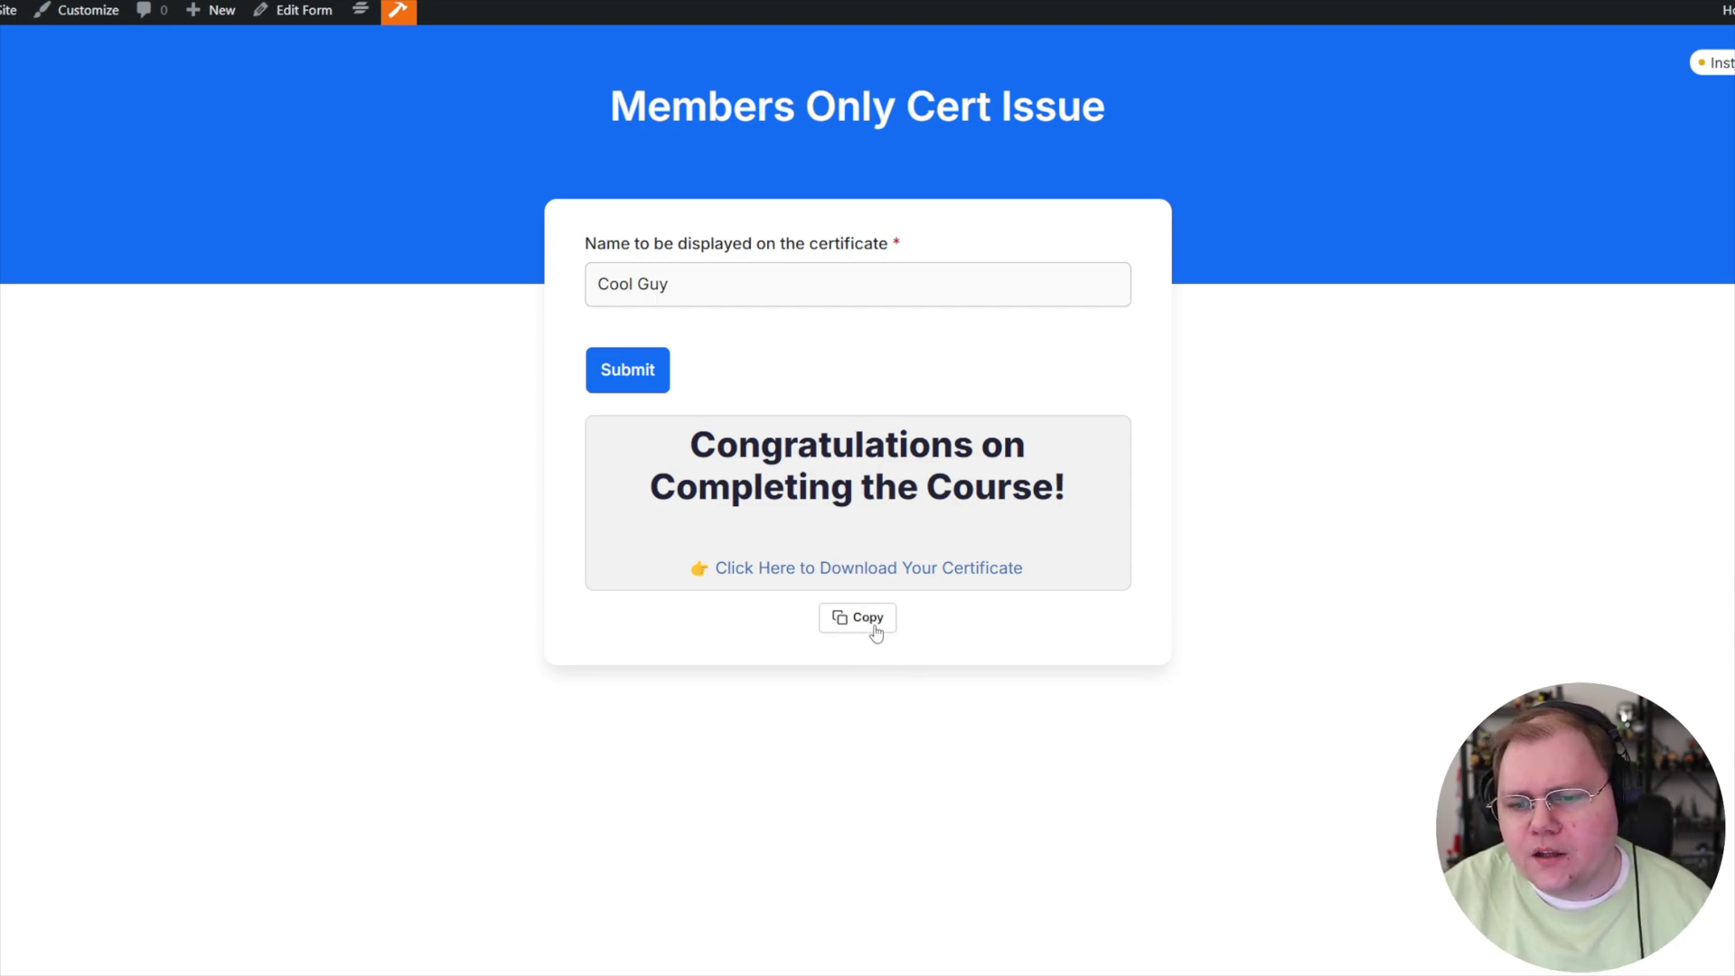
click(873, 623)
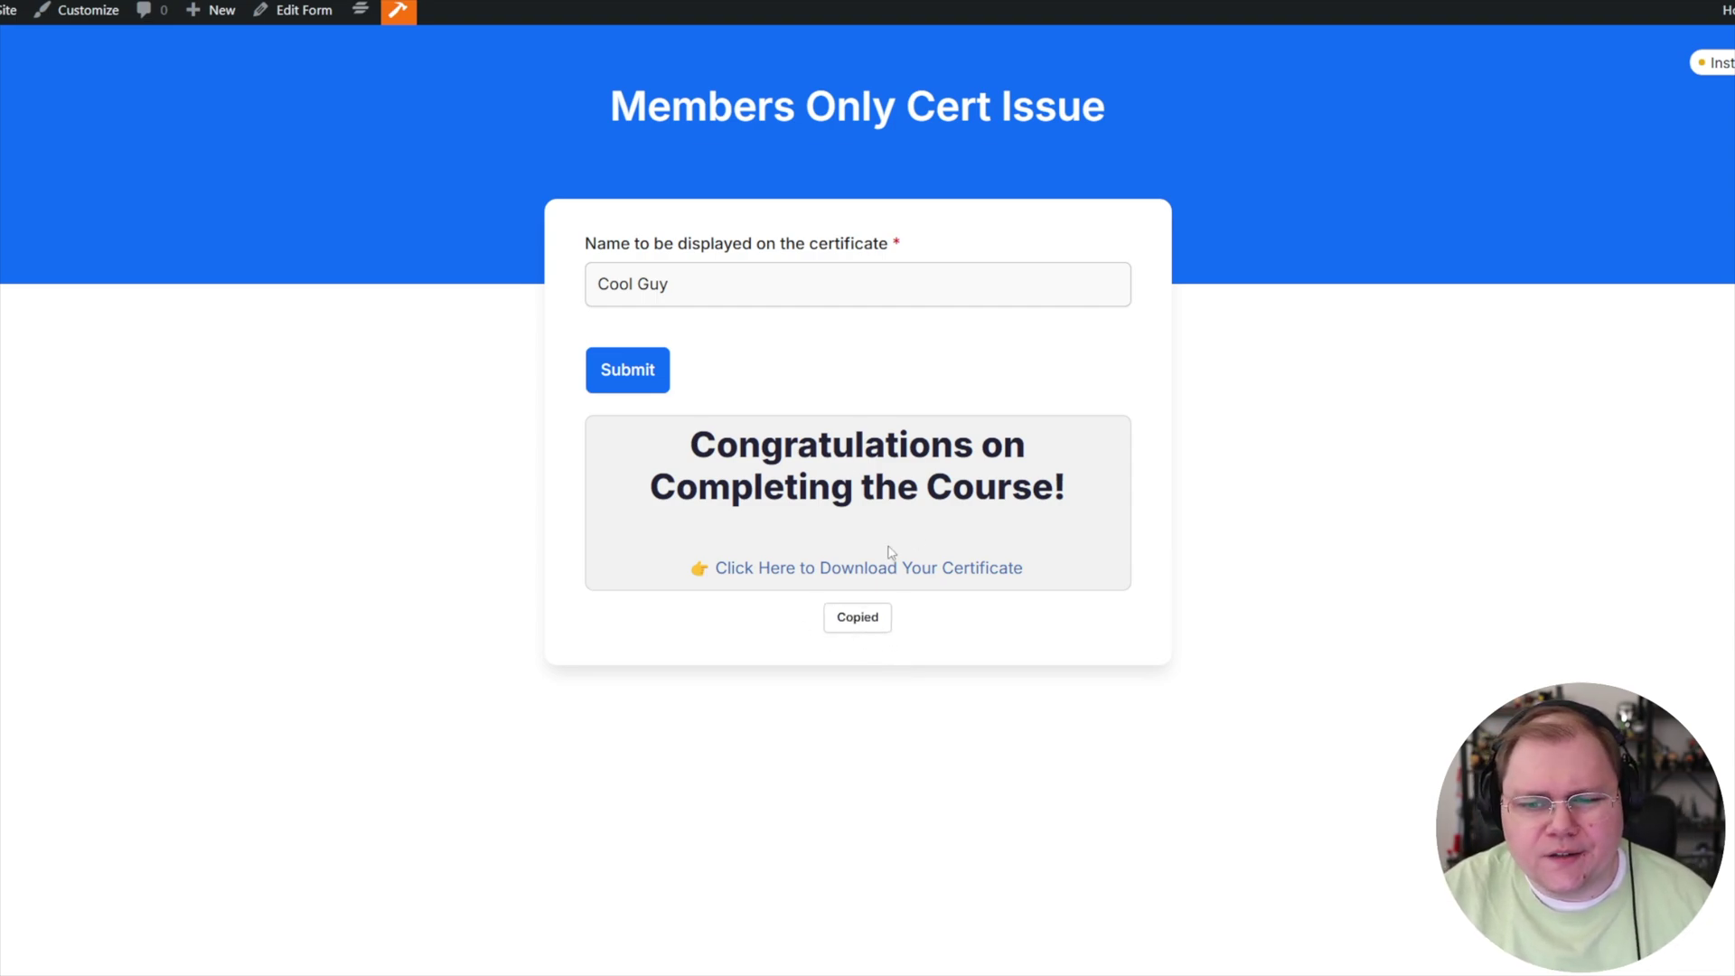